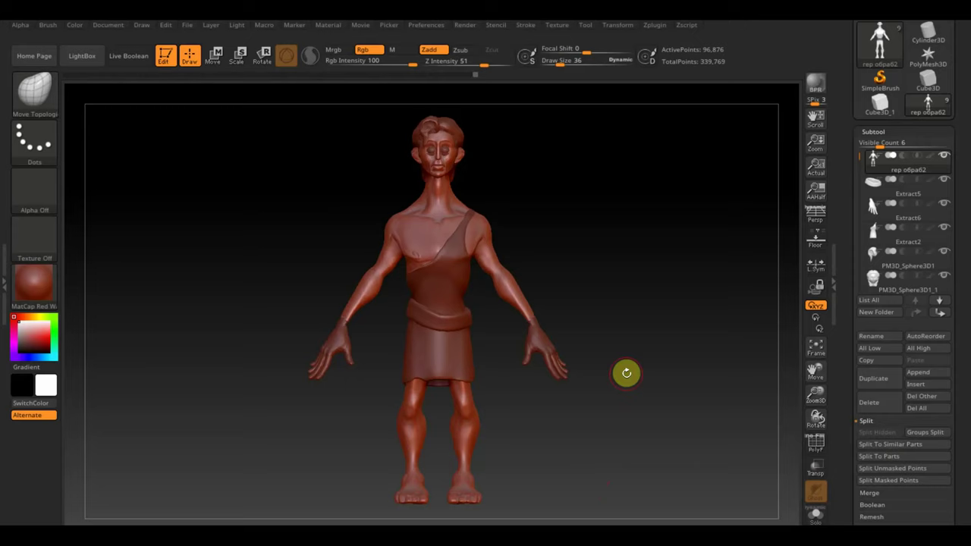
Step: Orbit the model from several sides and make the hair piece active to inspect it
mouse_move(624, 265)
mouse_down()
mouse_move(690, 267)
mouse_move(635, 270)
mouse_move(651, 321)
mouse_move(392, 297)
mouse_up()
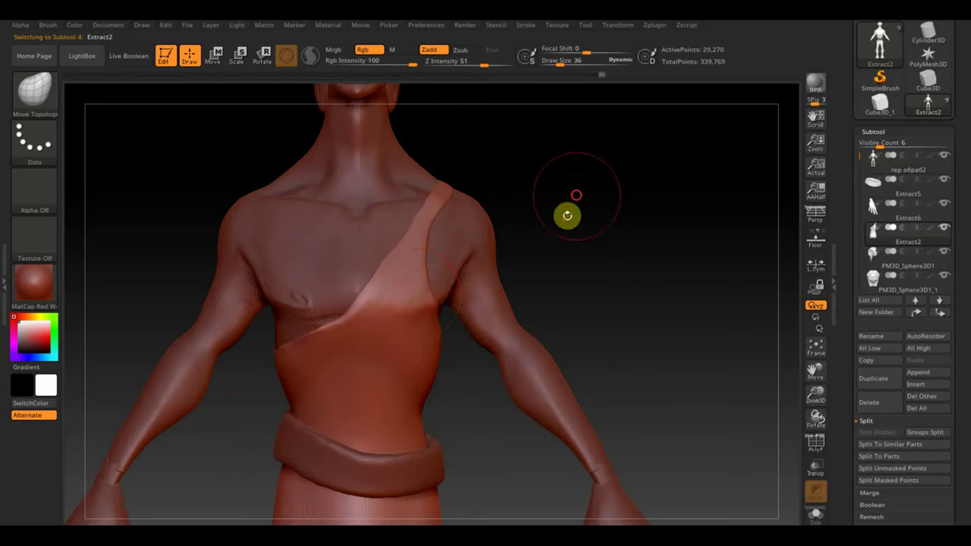
alt+drag(567, 214, 599, 381)
alt+click(421, 164)
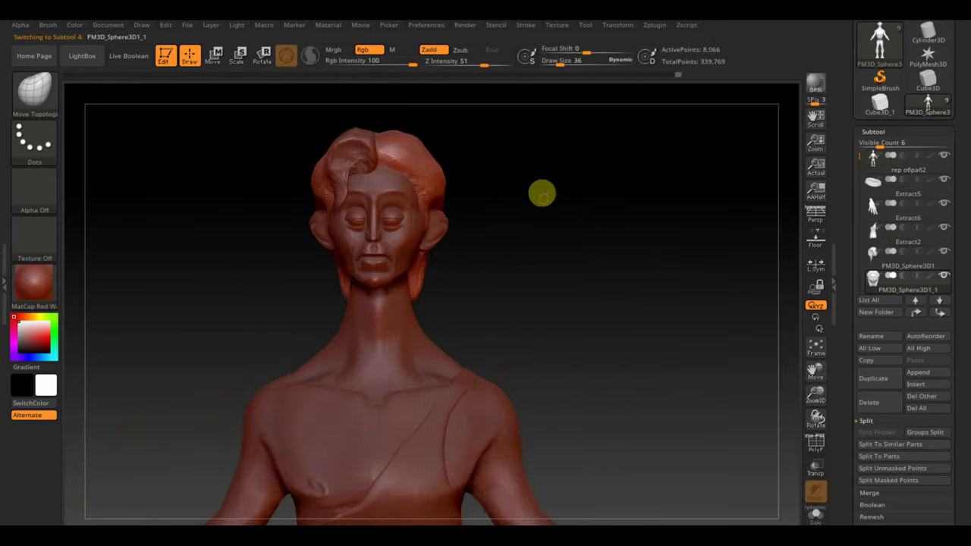
drag(542, 190, 481, 199)
drag(566, 221, 648, 223)
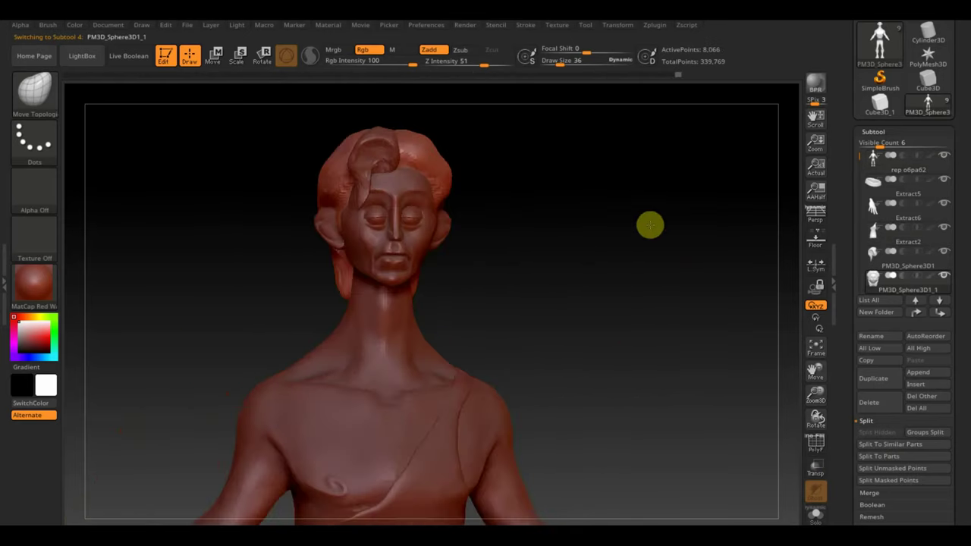
Step: Select the PM3D_Sphere3D1 subtool, turn it to a right profile, and show the reference overlay
alt+click(378, 155)
mouse_move(488, 174)
mouse_down()
mouse_move(524, 202)
mouse_move(508, 195)
mouse_move(556, 202)
mouse_move(516, 200)
mouse_up()
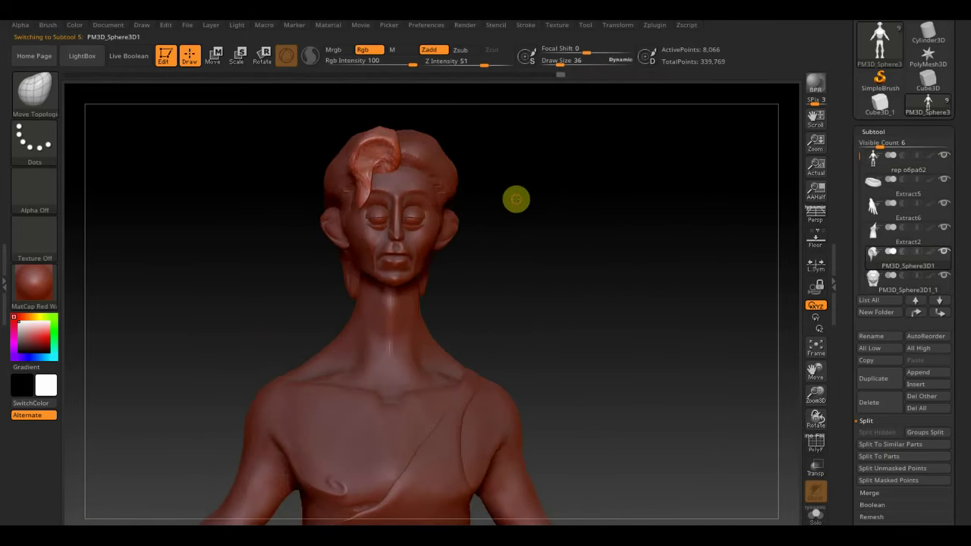
key(shift+z)
Step: In Spotlight, shift the reference sheet right and enlarge it behind the model
key(z)
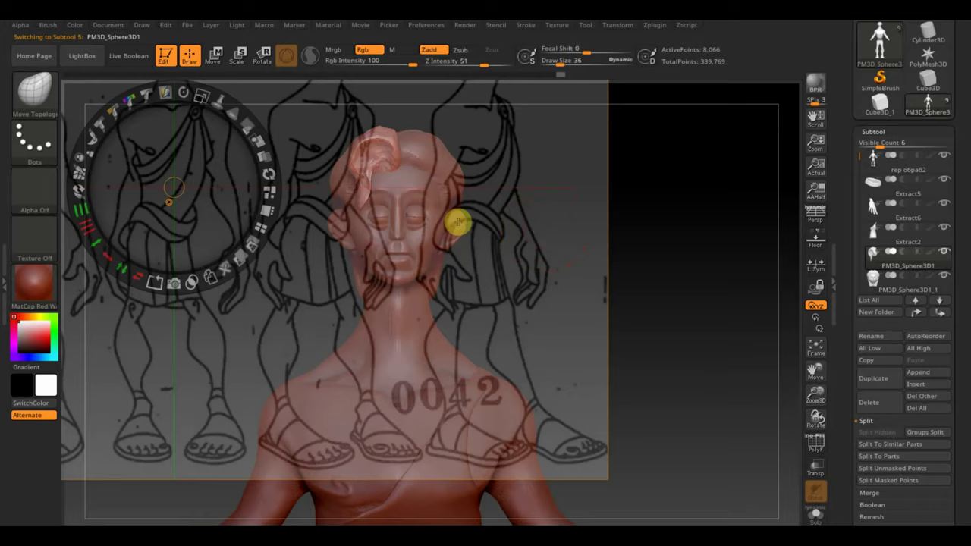
drag(238, 177, 286, 308)
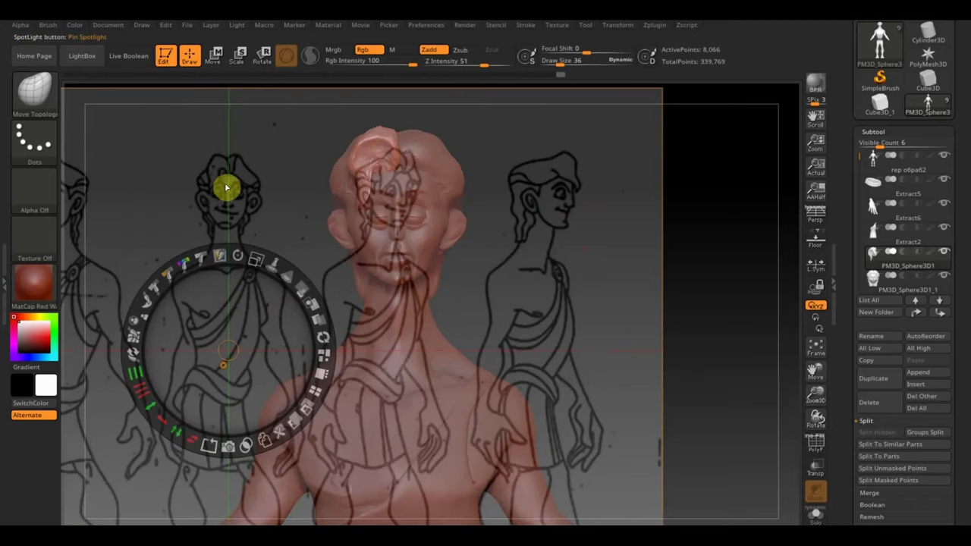
mouse_move(234, 194)
mouse_down()
mouse_move(273, 321)
mouse_move(385, 318)
mouse_up()
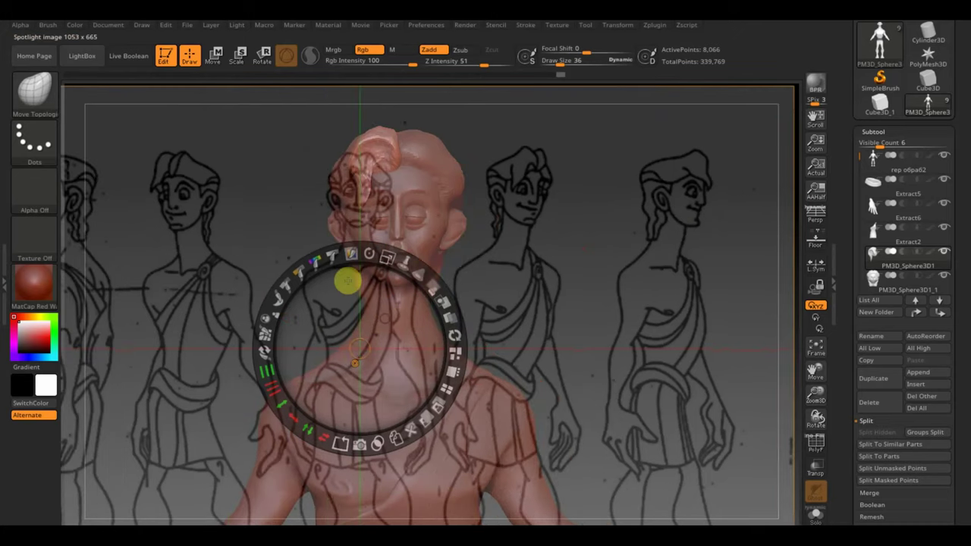
mouse_move(329, 304)
mouse_down()
mouse_move(470, 316)
mouse_move(174, 296)
mouse_move(83, 319)
mouse_move(401, 325)
mouse_move(385, 327)
mouse_up()
mouse_move(422, 269)
mouse_down()
mouse_move(462, 288)
mouse_move(507, 339)
mouse_move(417, 378)
mouse_move(408, 494)
mouse_move(397, 434)
mouse_up()
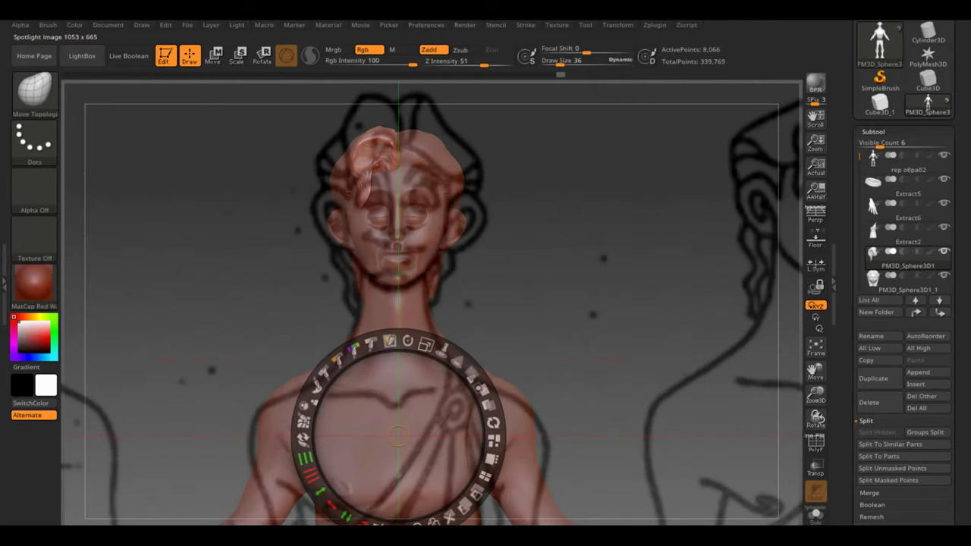
drag(423, 396, 425, 402)
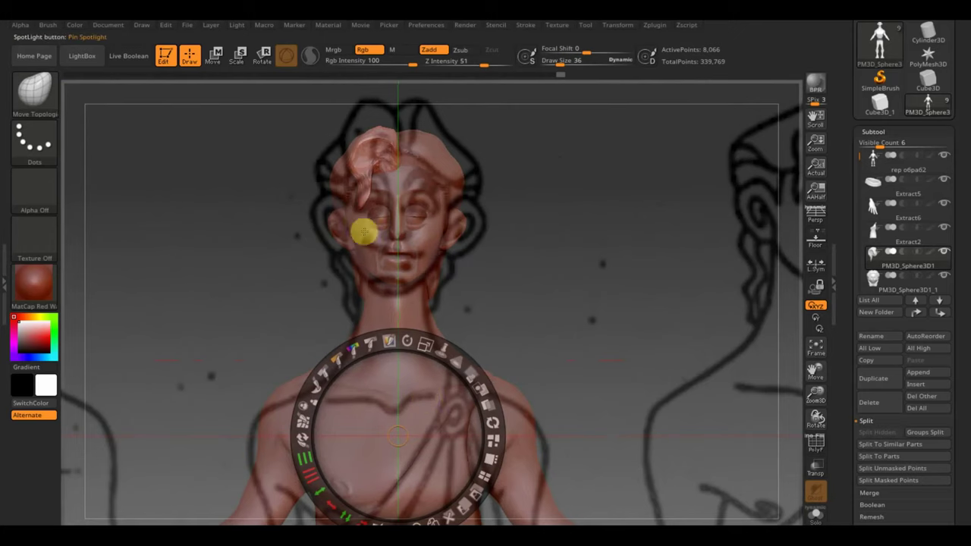
Step: Fine-tune the sketch's size and position over the head and torso, then exit Spotlight
drag(427, 345, 418, 339)
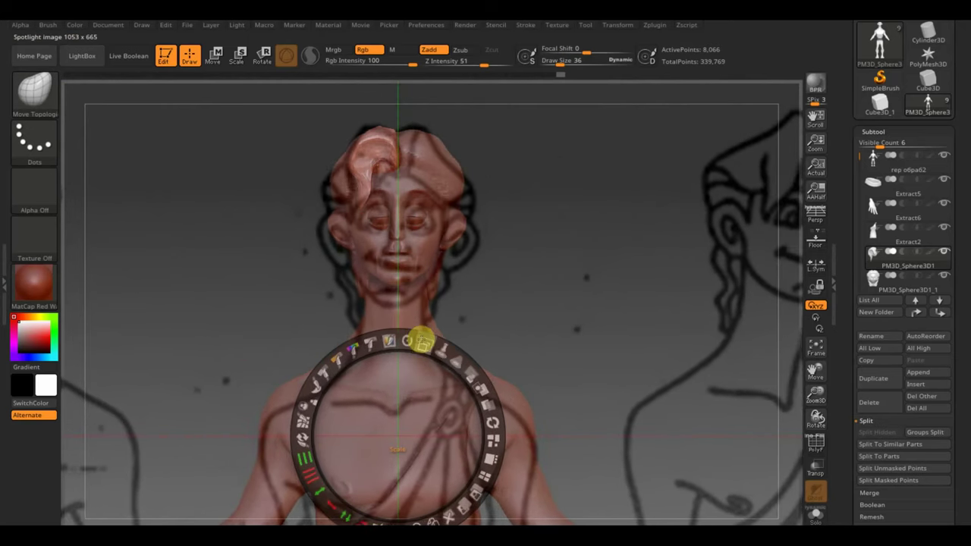
mouse_move(425, 410)
mouse_down()
mouse_move(416, 386)
mouse_move(424, 396)
mouse_up()
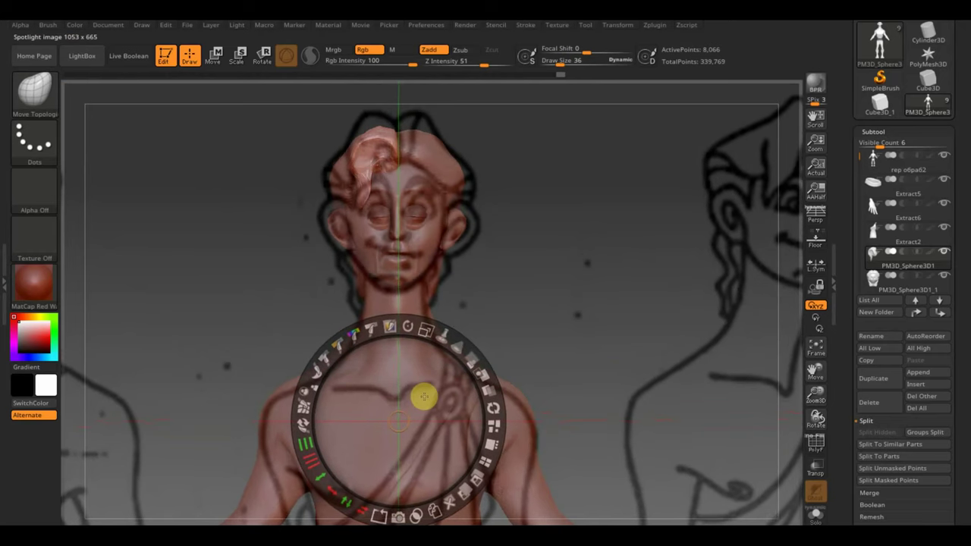
drag(427, 329, 423, 329)
drag(425, 375, 431, 367)
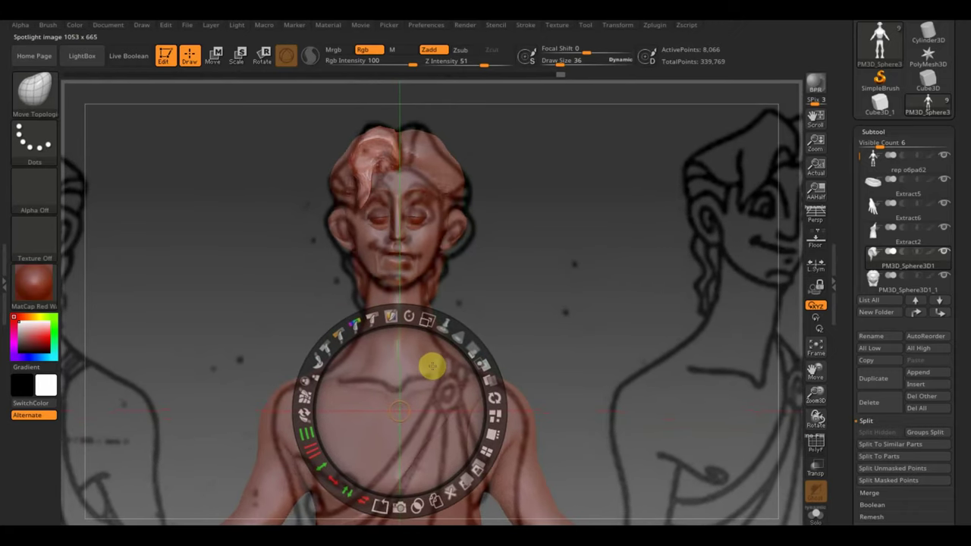
key(super)
key(super)
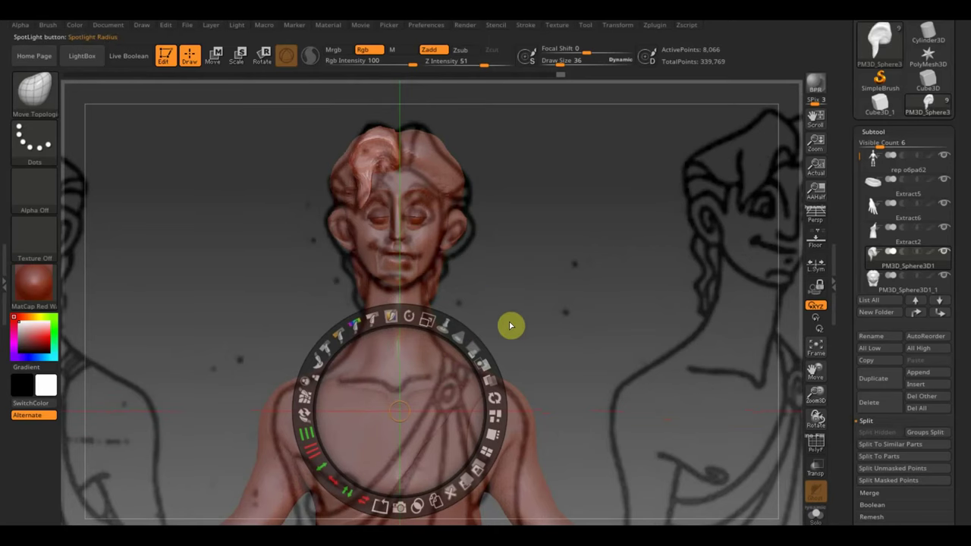
click(550, 320)
key(z)
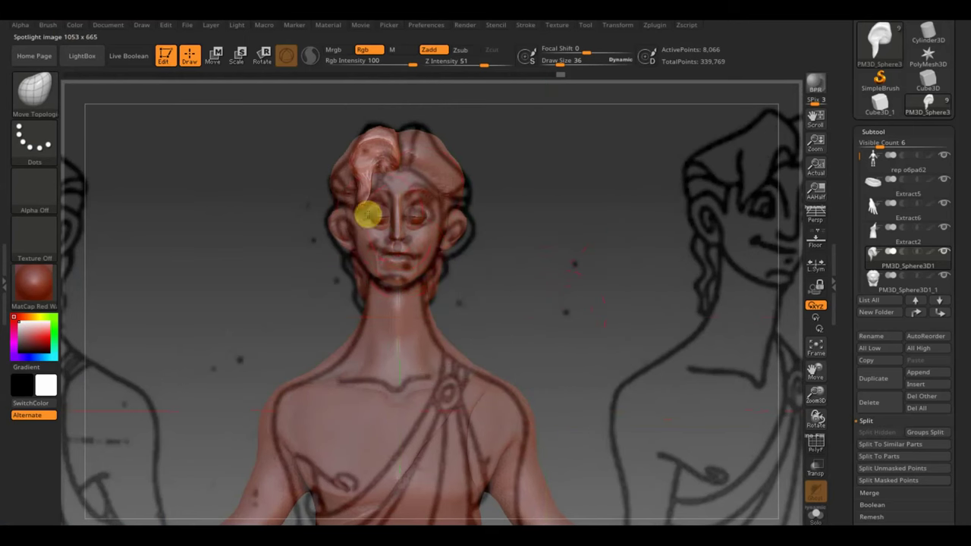
click(35, 89)
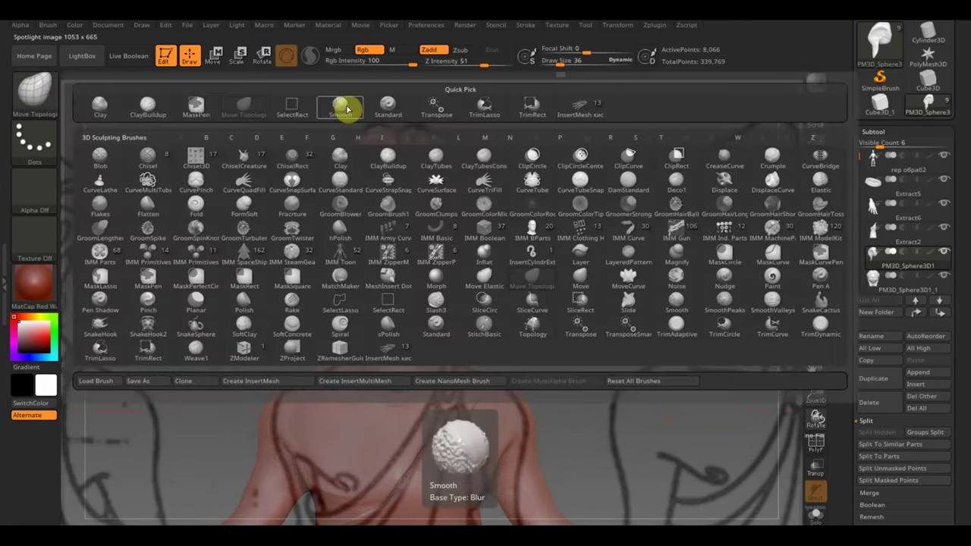
Step: Switch to the Standard brush painting colour only, with Rgb on and Zadd off
click(346, 106)
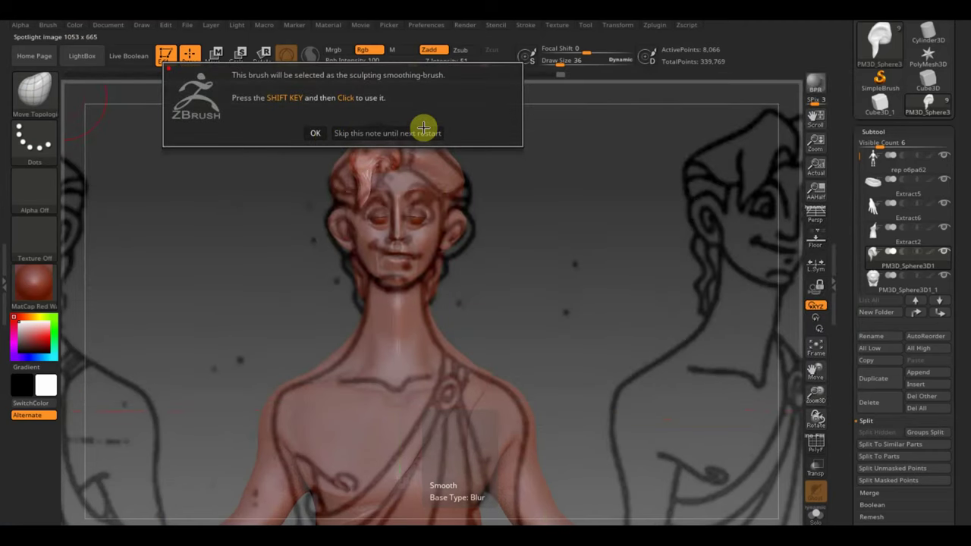
click(385, 133)
click(34, 89)
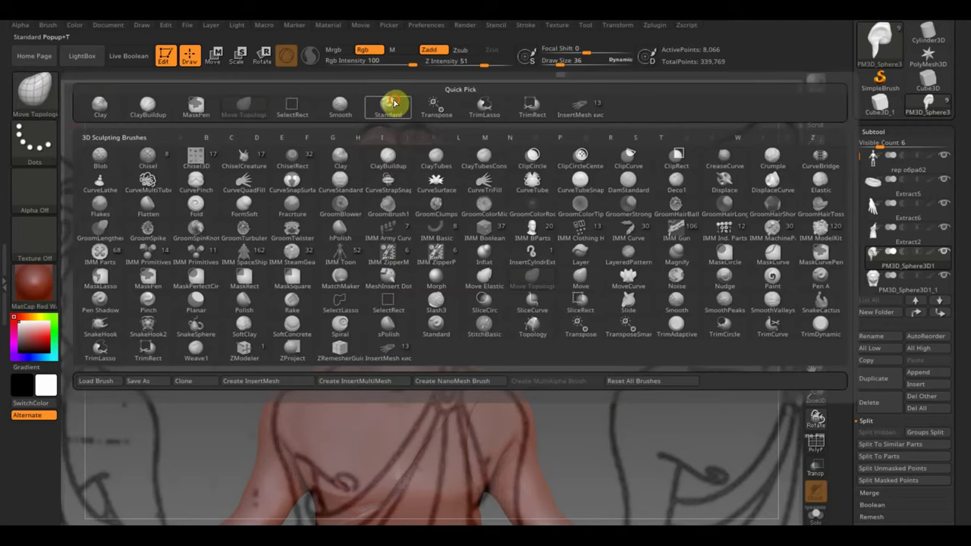
click(393, 100)
click(363, 50)
click(429, 49)
Step: Paint a dark curl on the hair forelock, then select the PM3D_Sphere3D1_4 and body subtools
drag(379, 168, 395, 161)
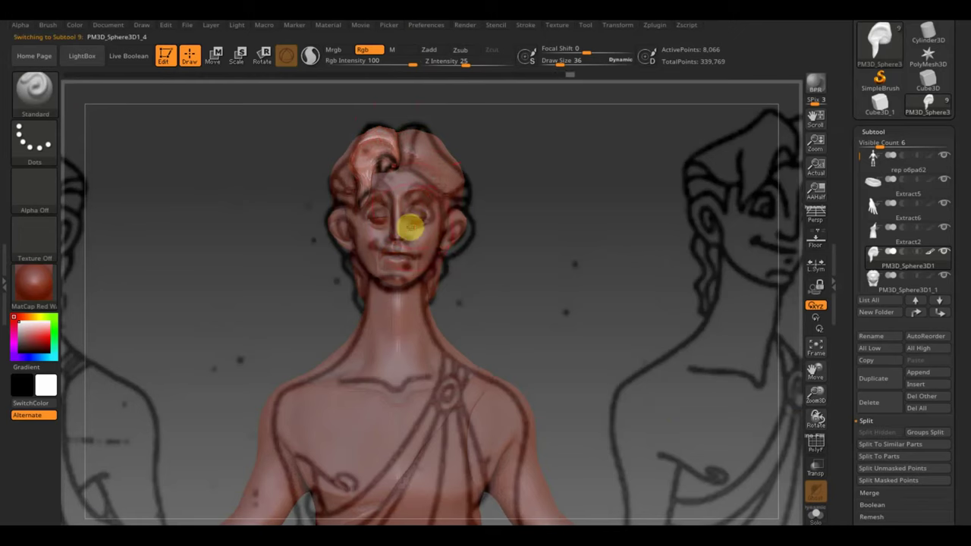
alt+click(410, 226)
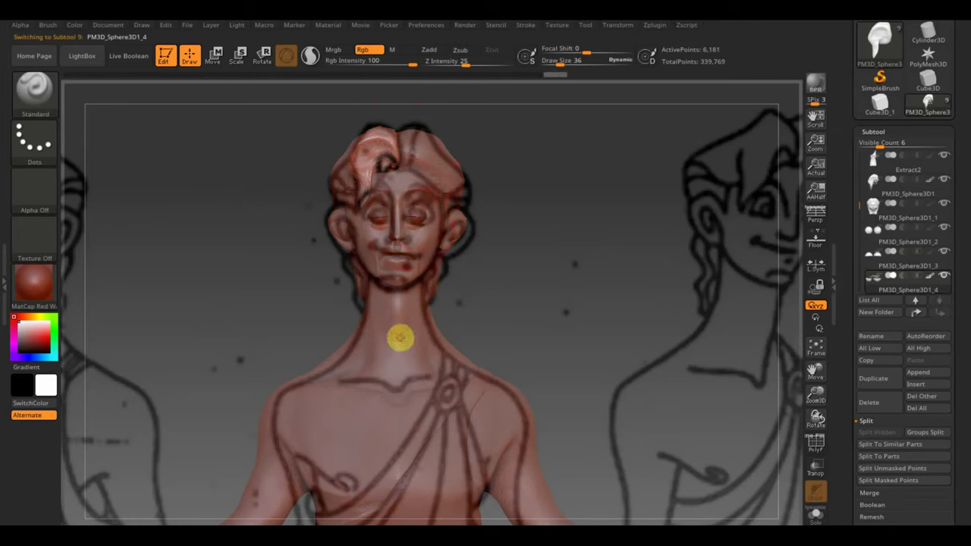
alt+click(400, 338)
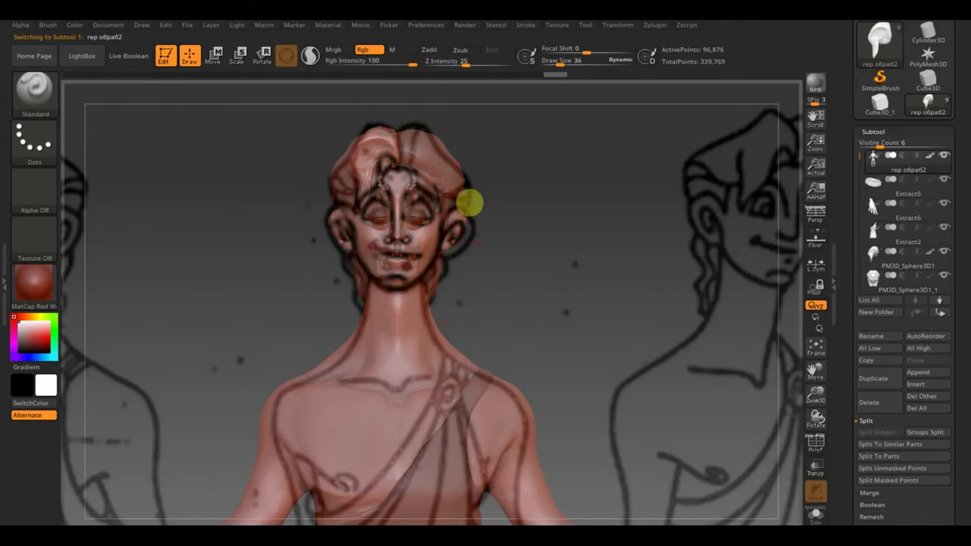
Step: Hide the reference sketch and clear the mask from the face
key(ctrl+shift+t)
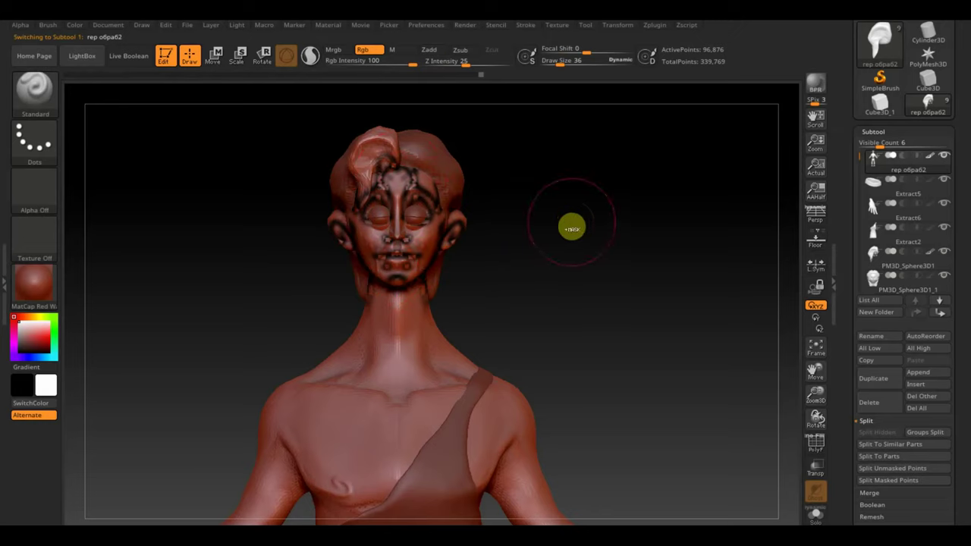
ctrl+drag(572, 228, 572, 221)
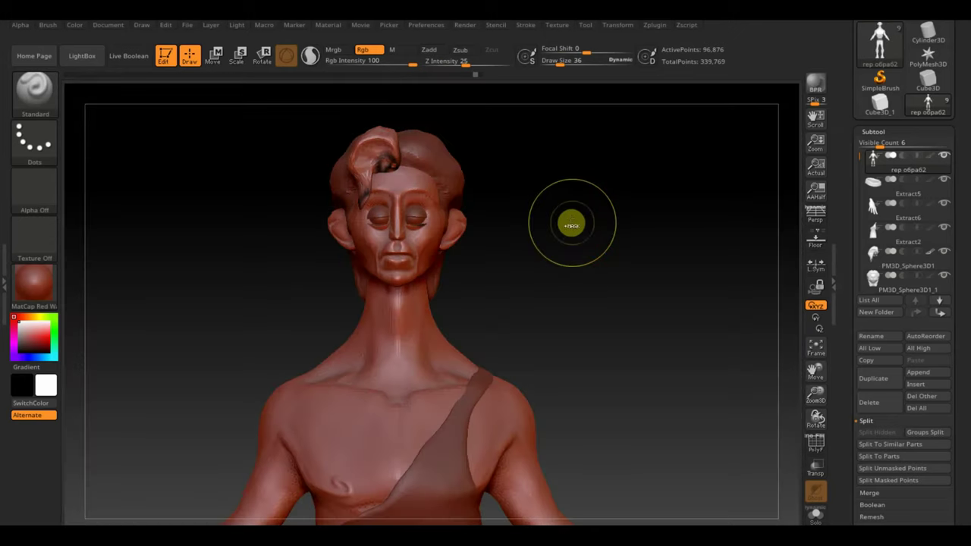
key(ctrl)
key(ctrl)
key(ctrl)
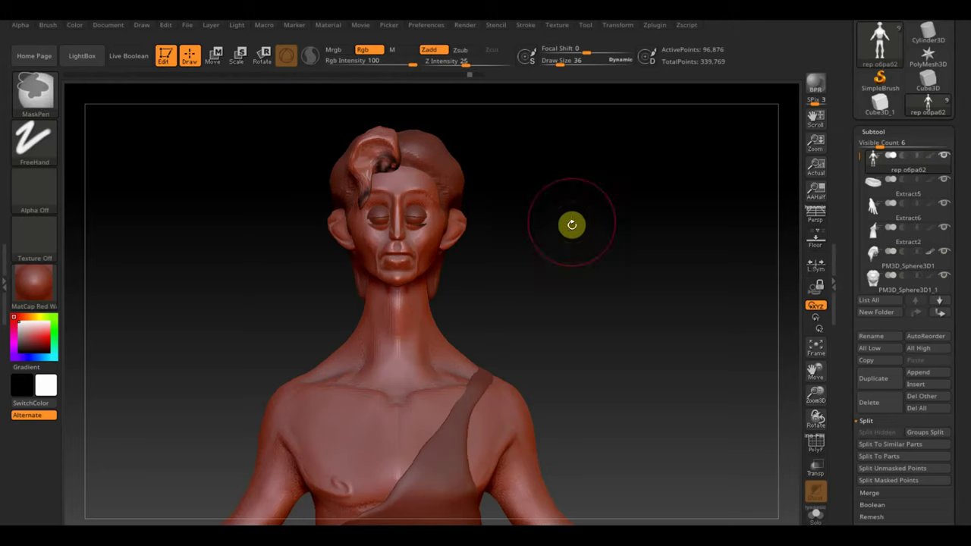
key(ctrl+shift)
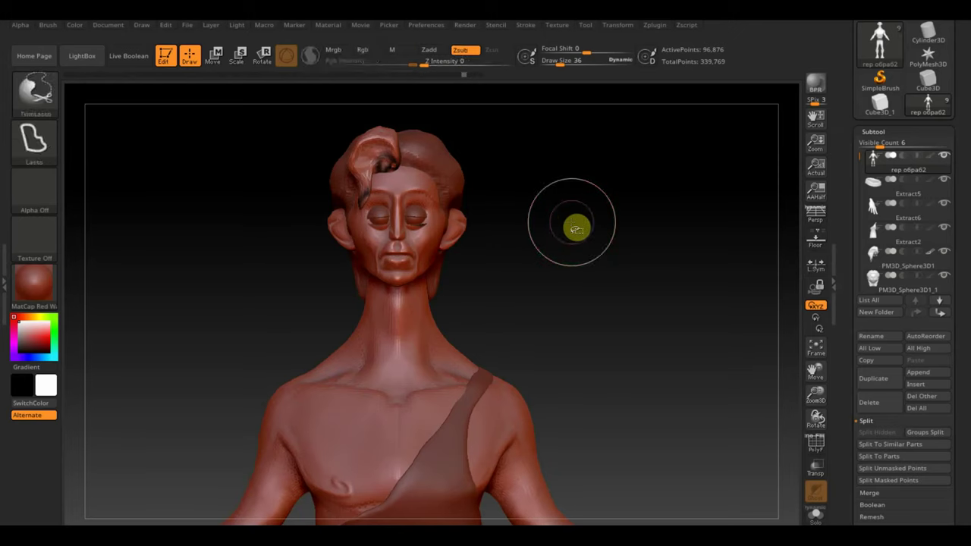
key(ctrl+shift)
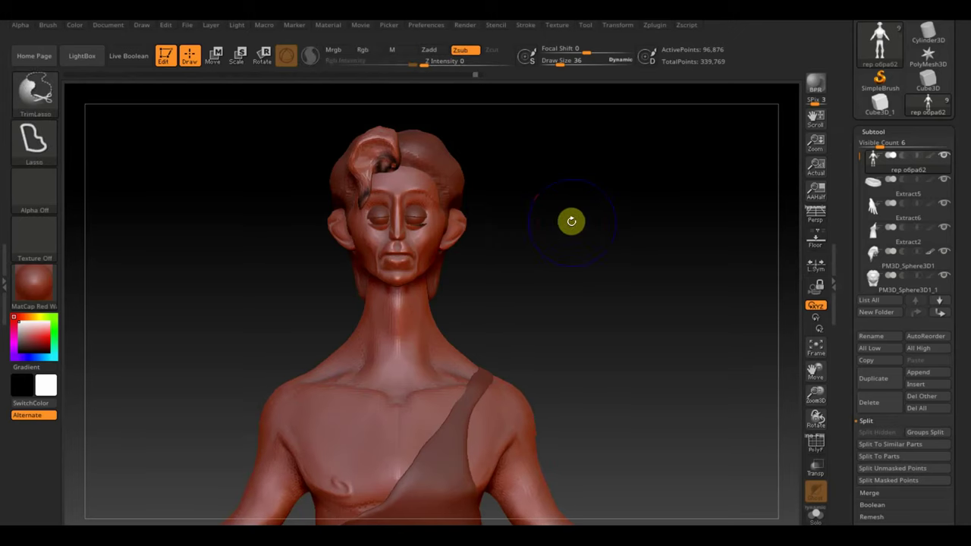
ctrl+shift+click(571, 221)
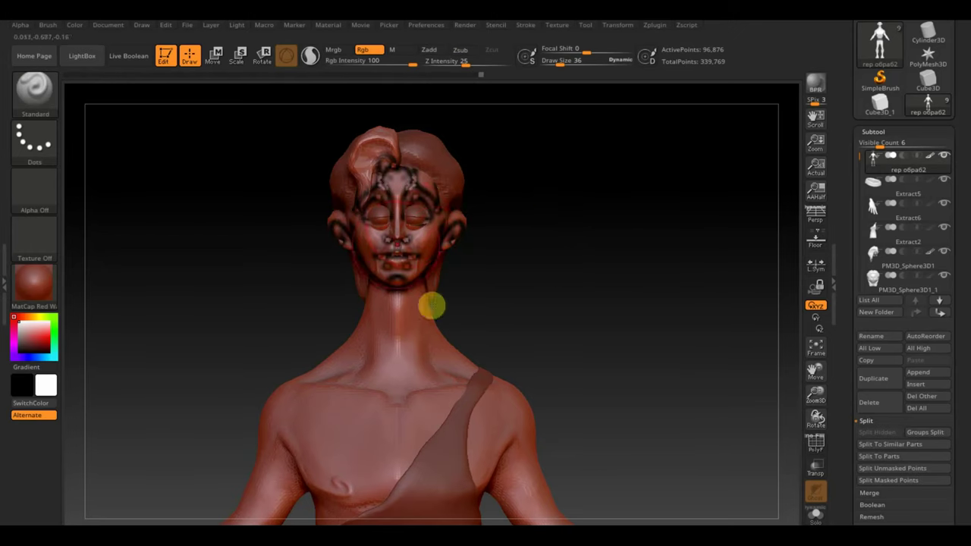
Step: Undo the dark face markings, select the hair piece, and frame the whole figure down to the feet
mouse_move(547, 276)
alt+mouse_down()
mouse_move(564, 329)
mouse_move(579, 336)
mouse_move(583, 317)
alt+mouse_up()
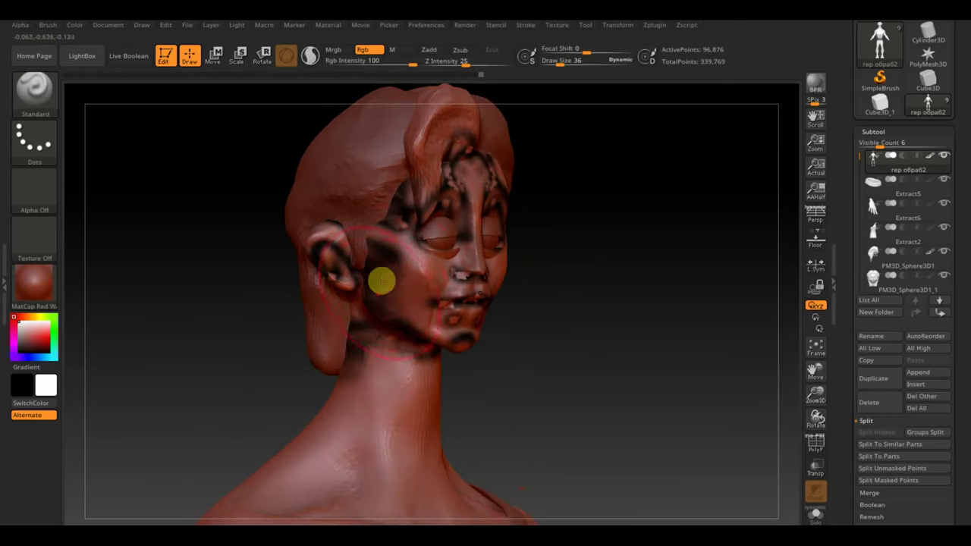
mouse_move(657, 317)
mouse_down()
mouse_move(587, 301)
mouse_move(590, 287)
mouse_up()
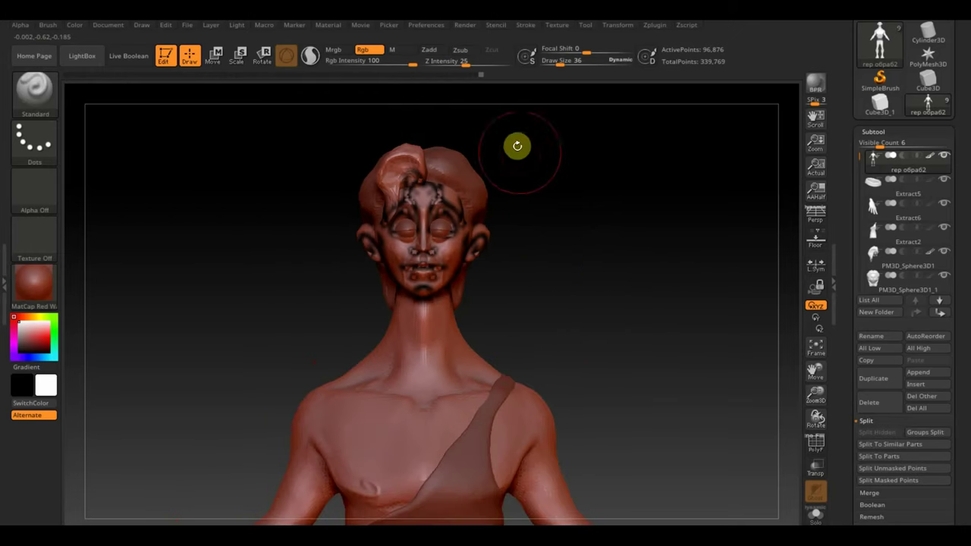
click(475, 75)
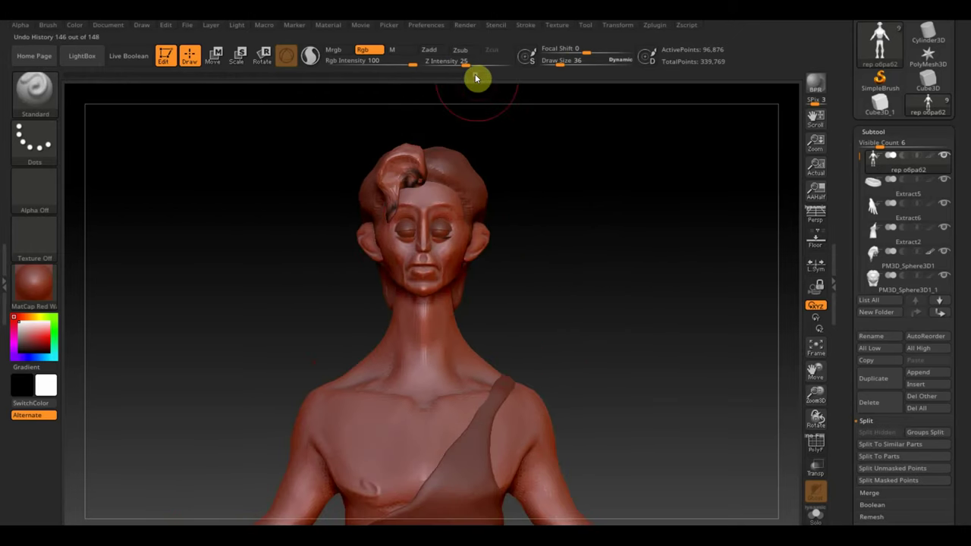
alt+click(398, 171)
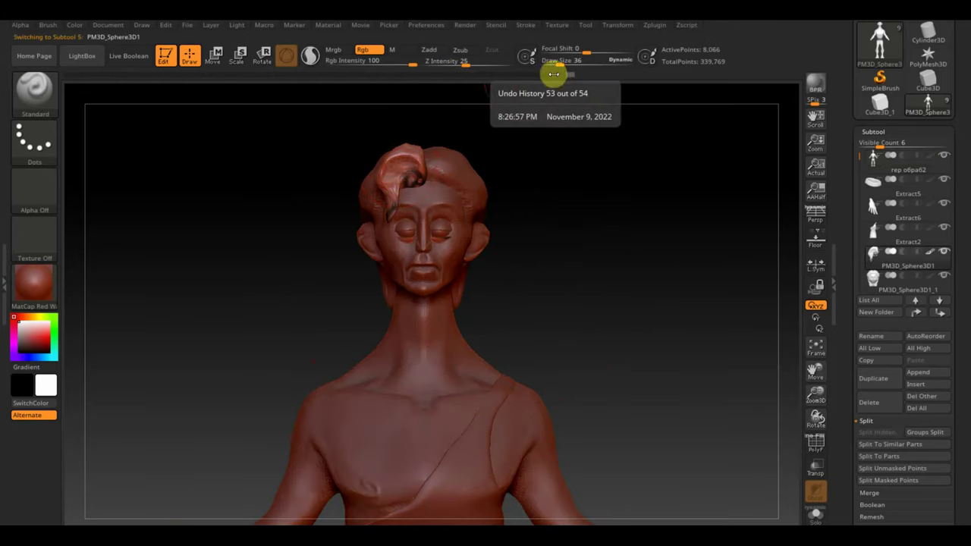
key(ctrl+z)
mouse_move(571, 169)
mouse_down()
mouse_move(574, 281)
mouse_move(581, 260)
mouse_up()
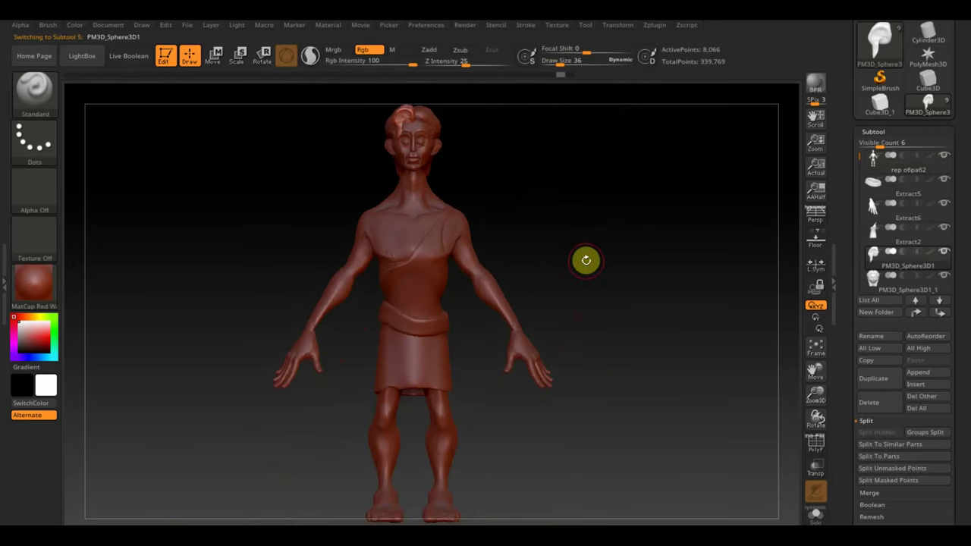
Step: Select Extract2, then the Extract6 hand subtool, and bring up the brush library
alt+click(422, 294)
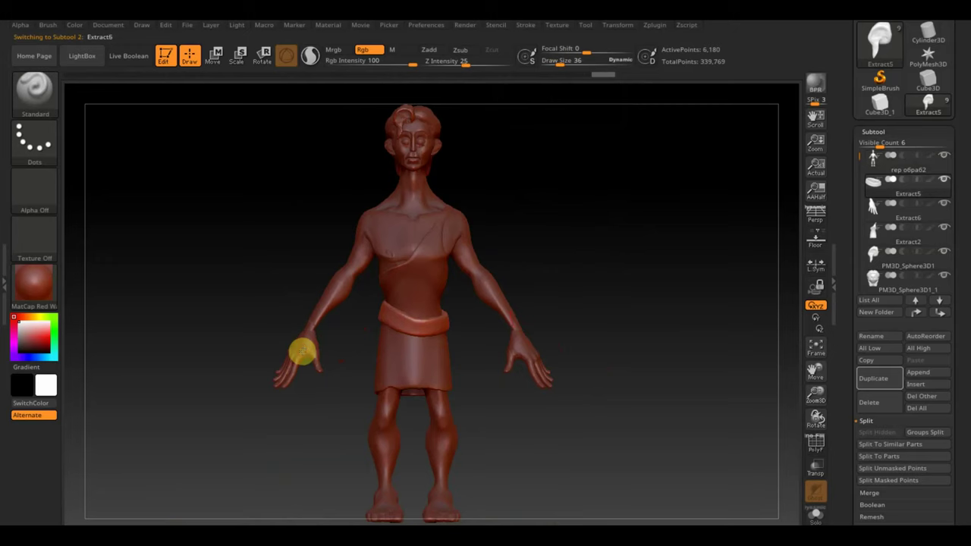
alt+click(304, 370)
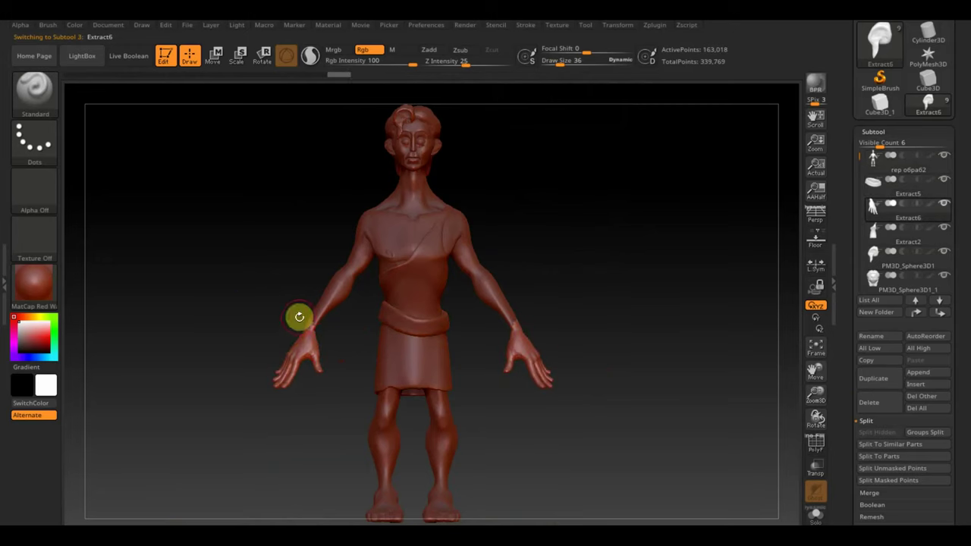
click(65, 106)
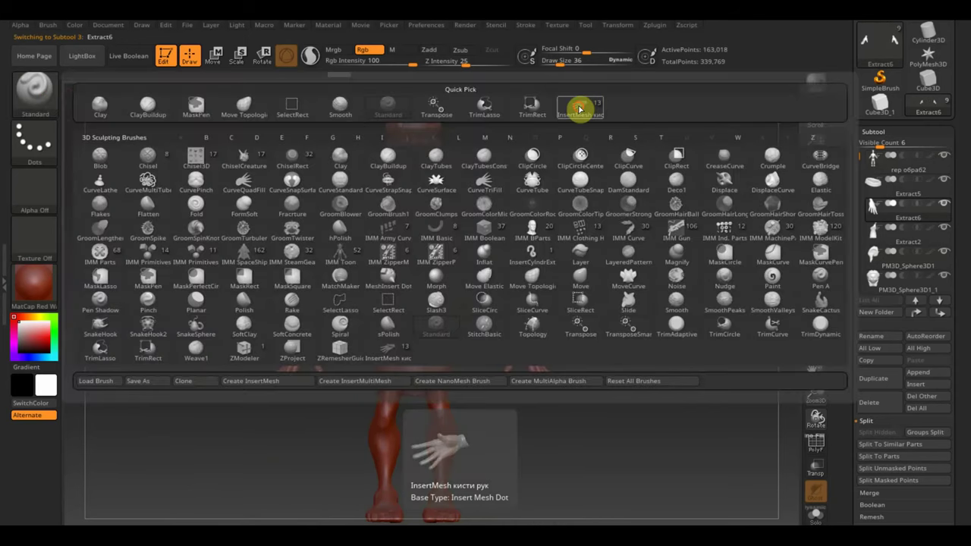
Step: Load the InsertMesh hand brush, then make Move Topological the current brush
click(582, 109)
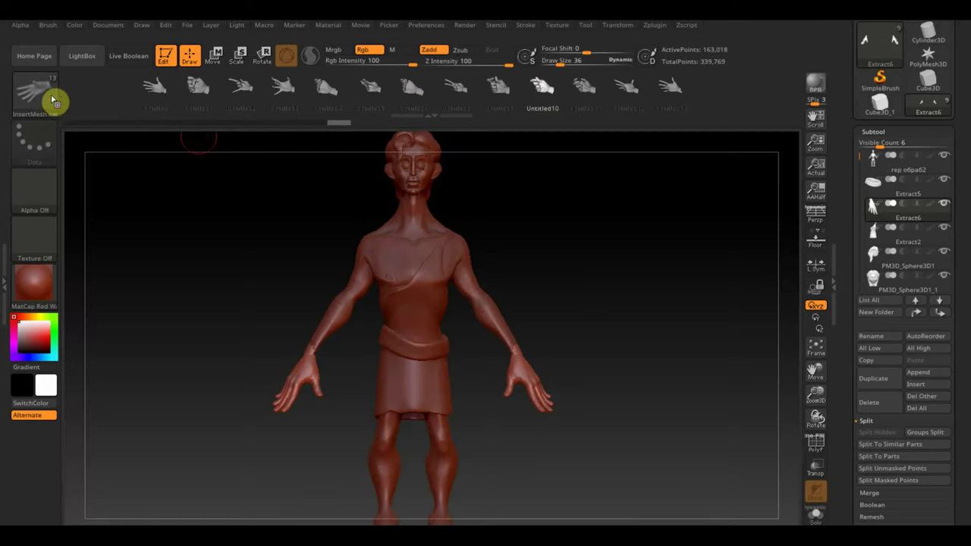
click(47, 99)
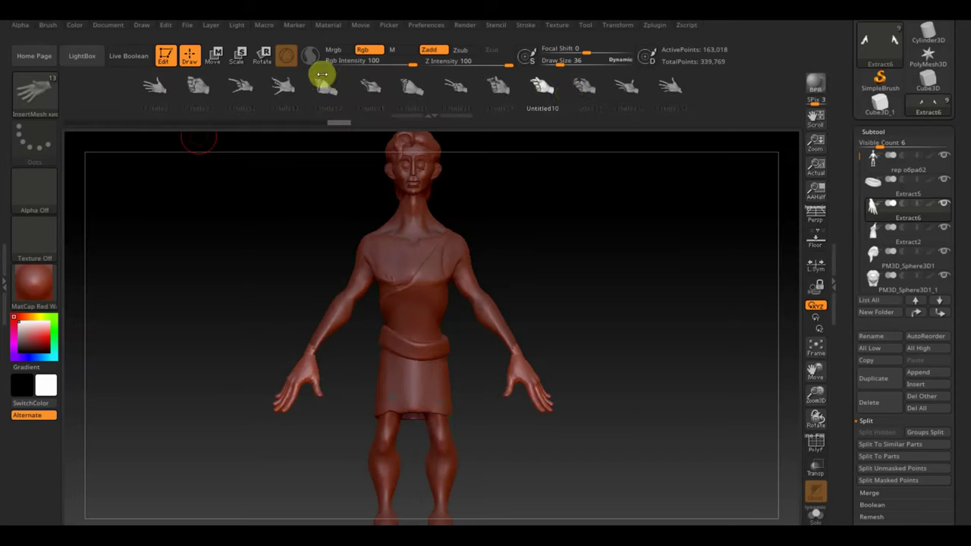
click(582, 94)
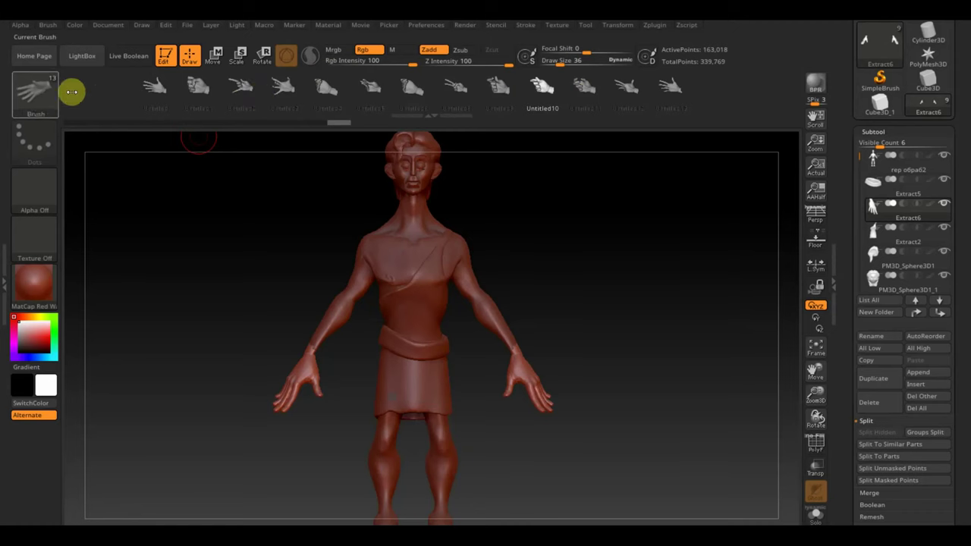
click(37, 101)
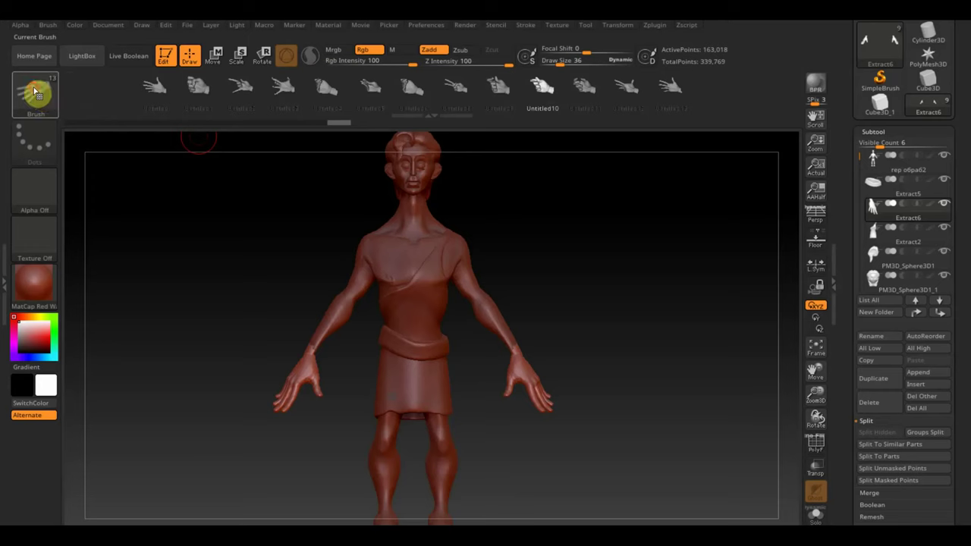
click(35, 92)
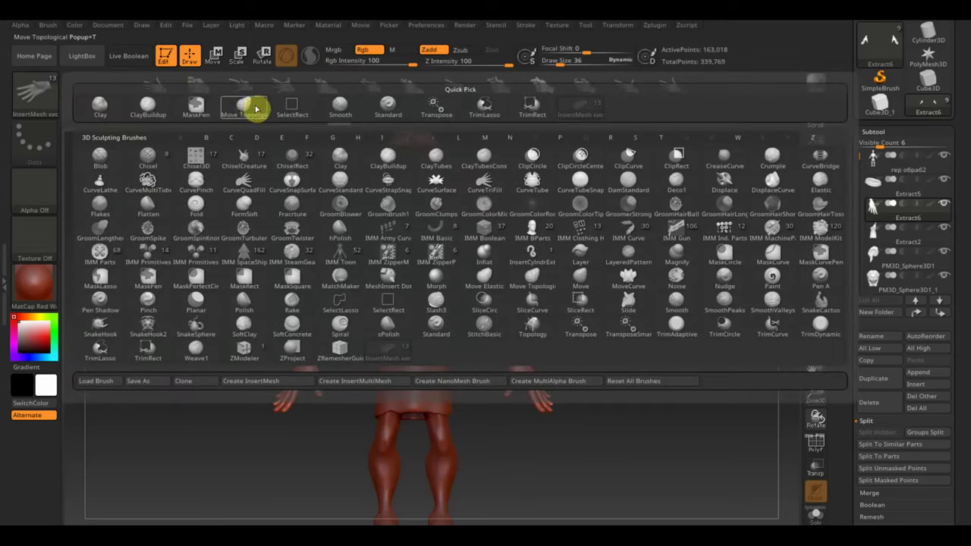
click(250, 107)
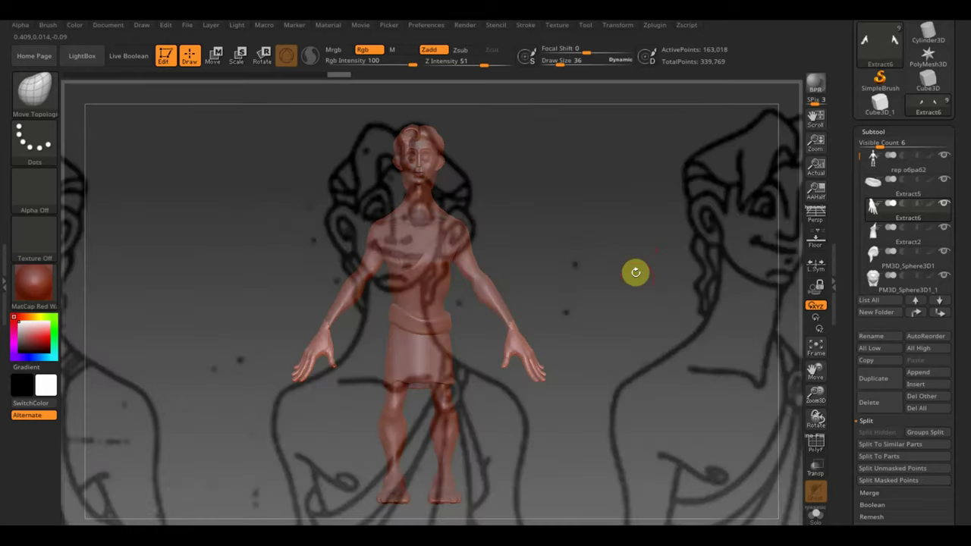
Step: Scale and place the turnaround sheet in Spotlight, then toggle it on and off to compare
key(shift+z)
mouse_move(463, 220)
mouse_down()
mouse_move(423, 269)
mouse_move(448, 219)
mouse_move(452, 174)
mouse_up()
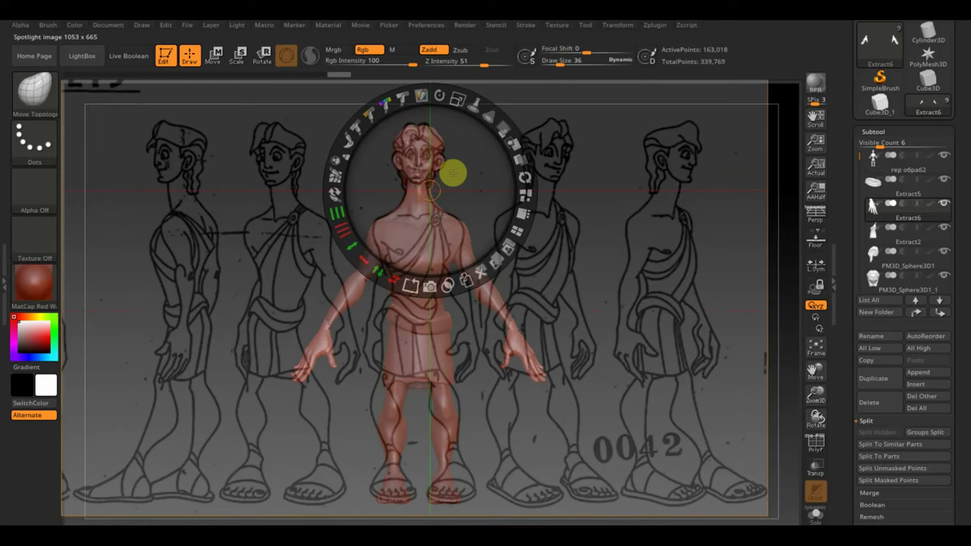
key(z)
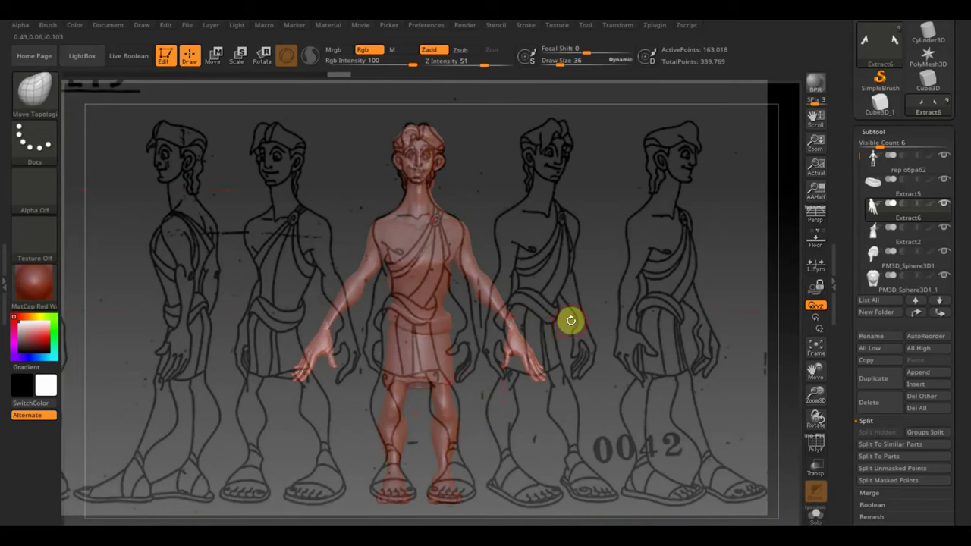
key(shift+z)
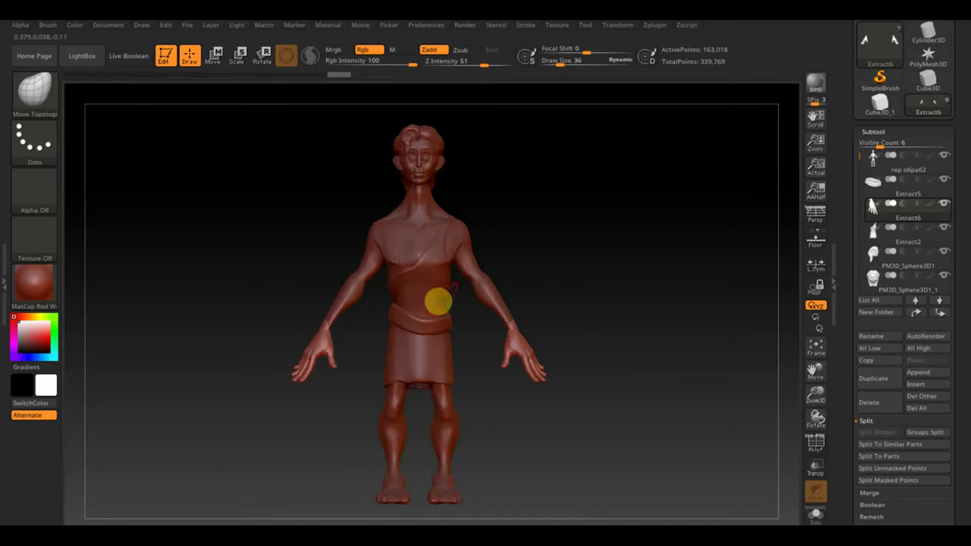
key(shift+z)
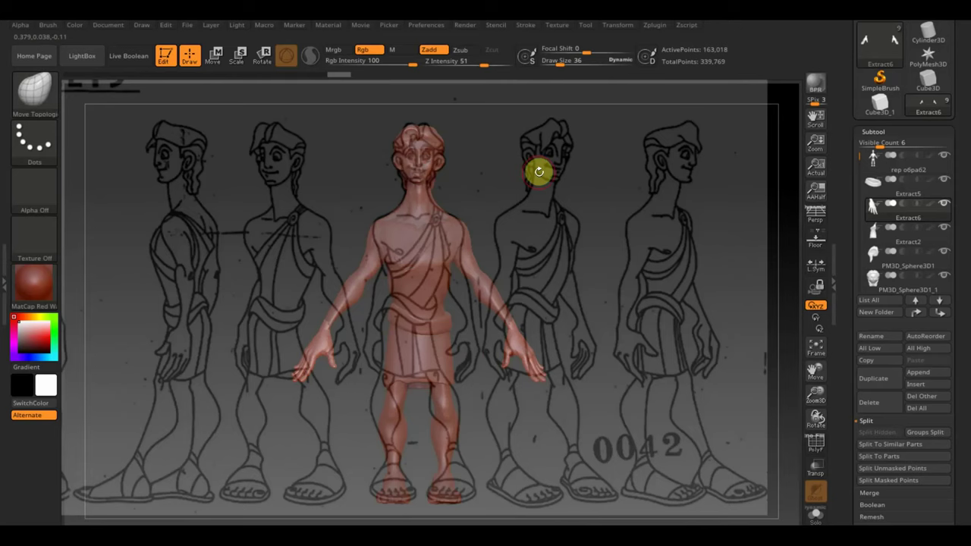
key(shift+z)
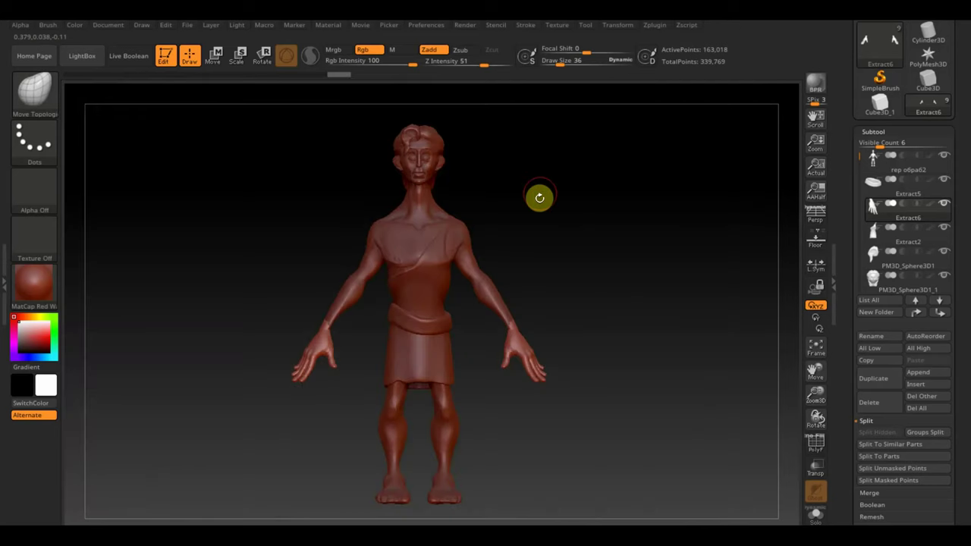
Step: Make the Extract2 tunic active and raise Draw Size to 54
key(shift+z)
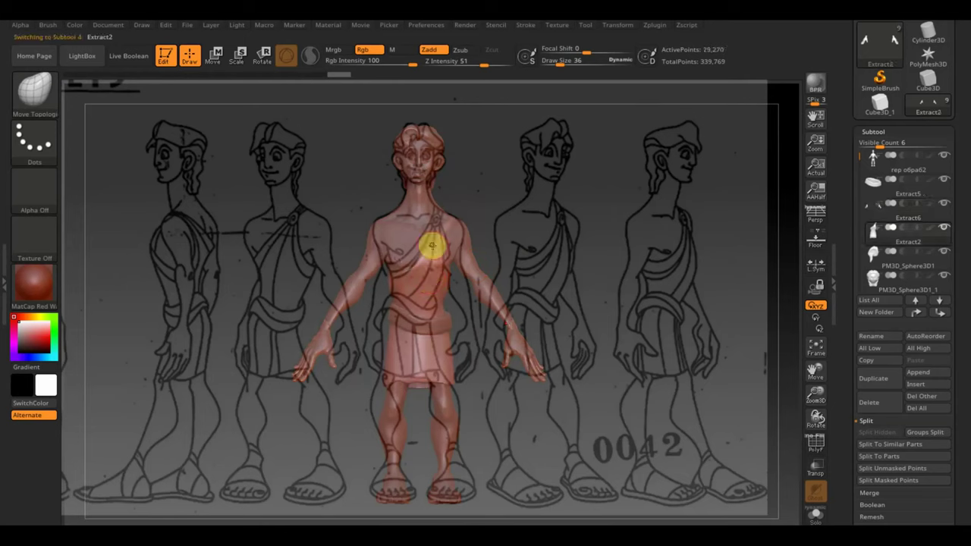
key(Down)
drag(559, 257, 552, 248)
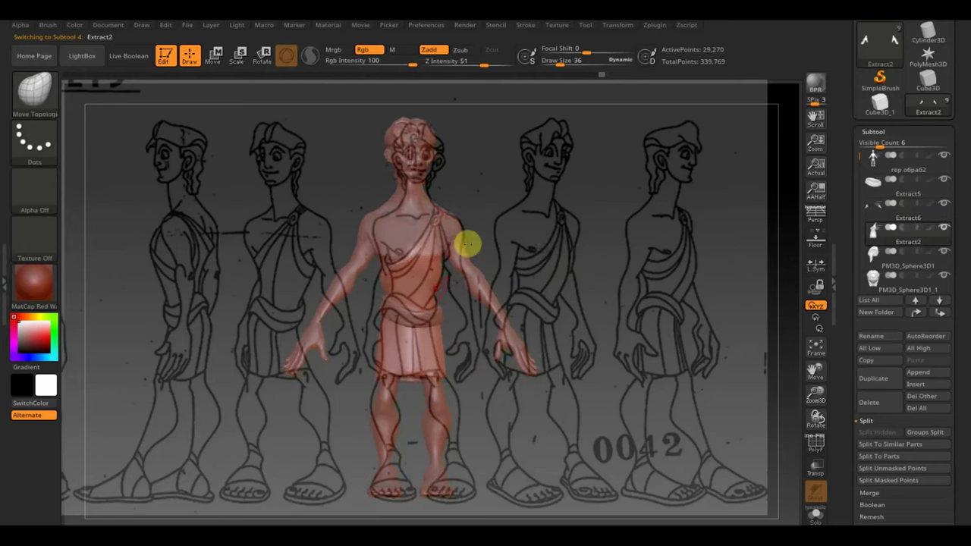
click(560, 64)
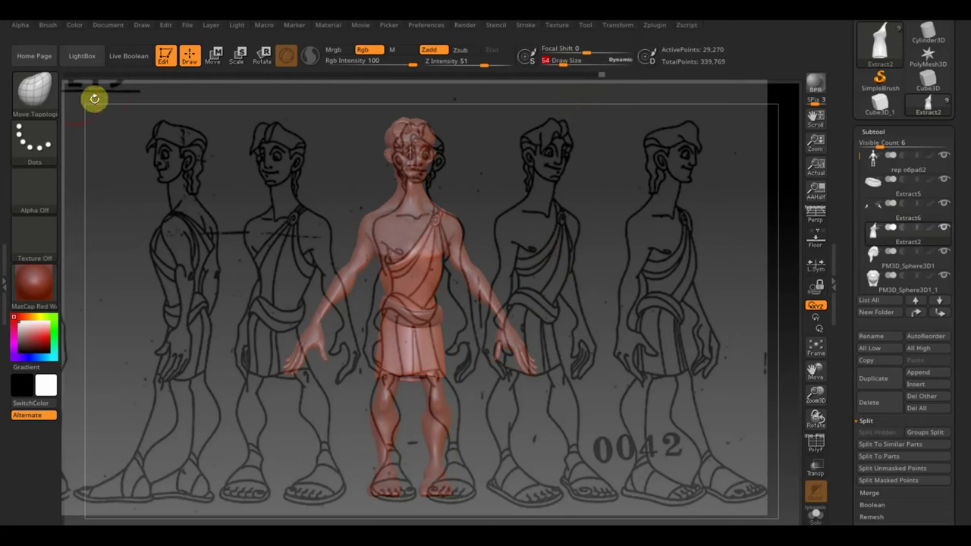
Step: Paint black lines along the sash edges and skirt with the Standard brush, then hide the reference
click(34, 91)
click(395, 104)
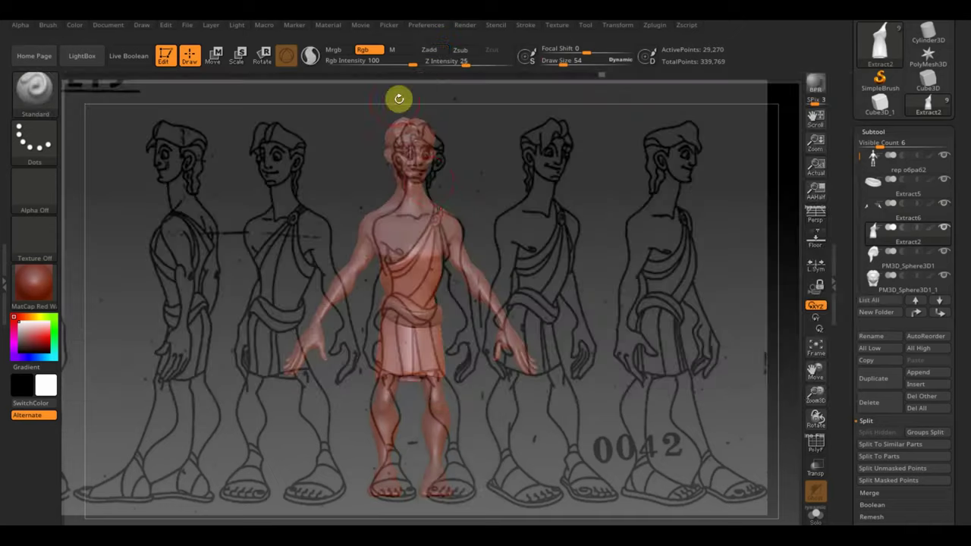
mouse_move(425, 255)
mouse_down()
mouse_move(412, 278)
mouse_move(425, 282)
mouse_up()
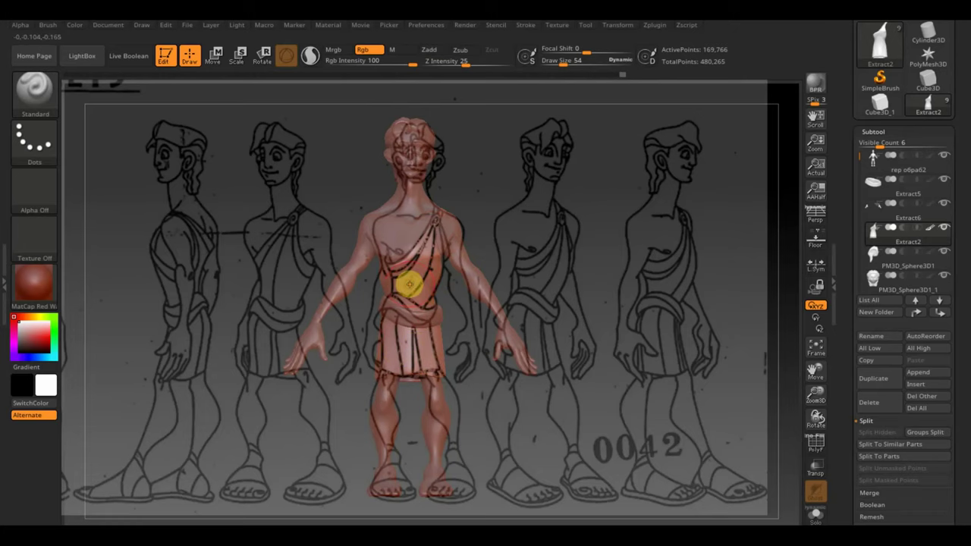
key(shift+z)
mouse_move(555, 271)
mouse_down()
mouse_move(450, 284)
mouse_move(579, 278)
mouse_move(572, 284)
mouse_move(601, 330)
mouse_move(613, 321)
mouse_up()
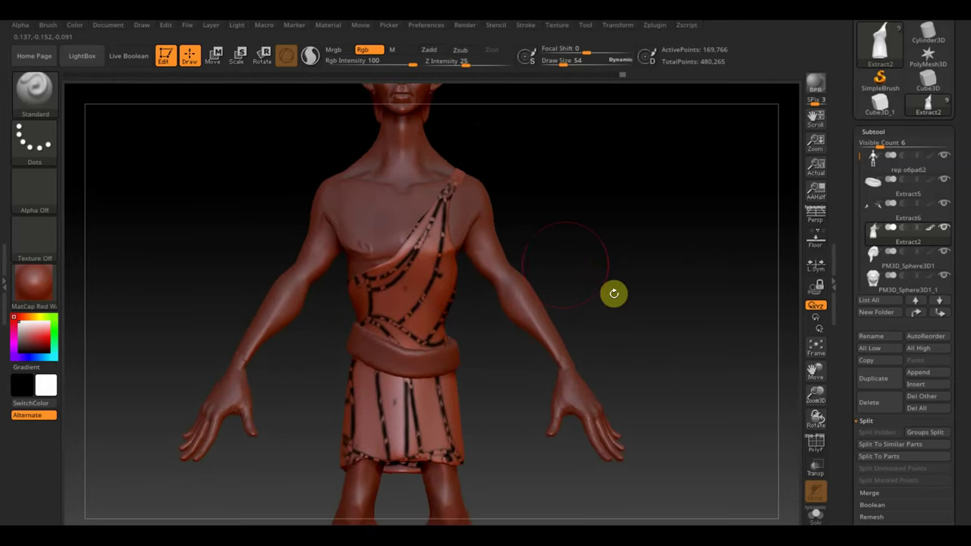
Step: Smooth the Extract5 belt around the waist with Move Topological and reduce Draw Size to 19
alt+click(387, 356)
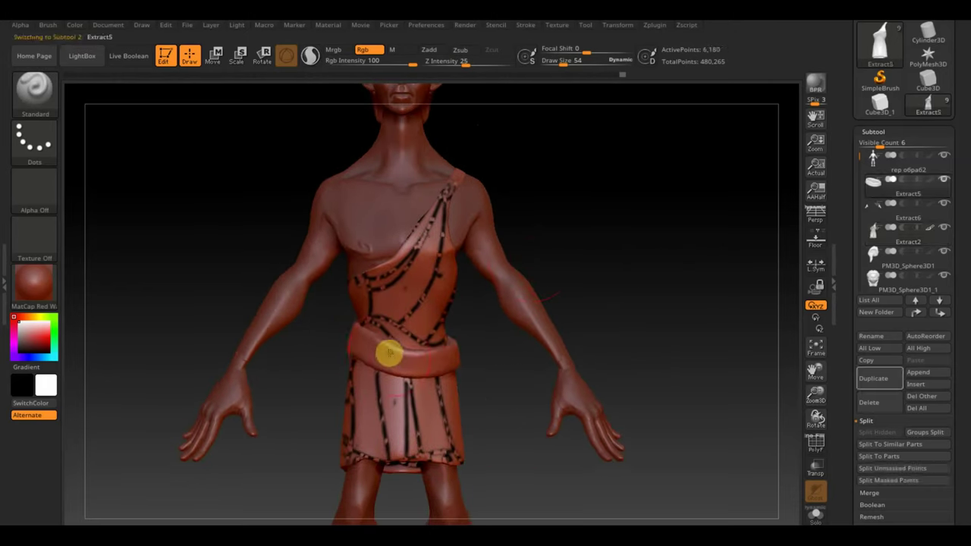
click(31, 91)
click(244, 104)
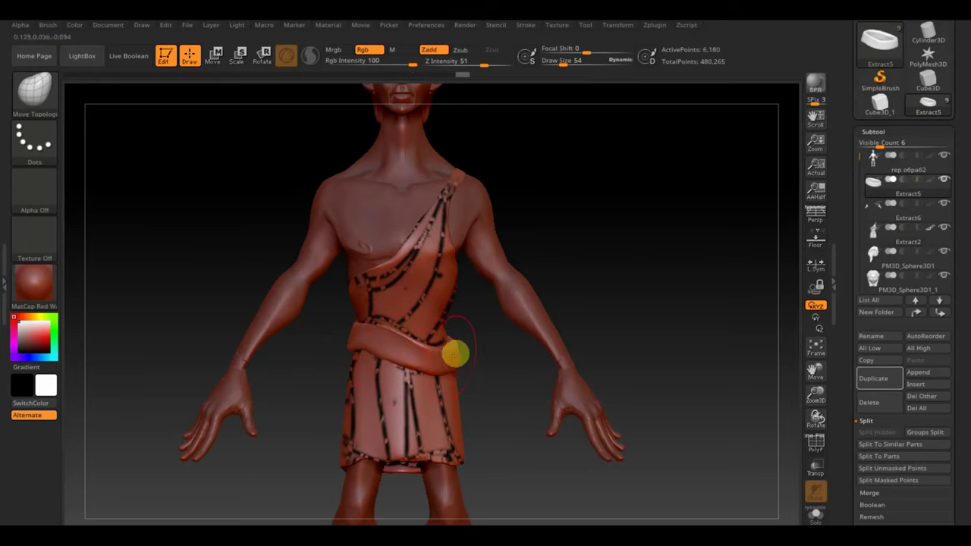
mouse_move(660, 284)
mouse_down()
mouse_move(539, 311)
mouse_move(631, 288)
mouse_up()
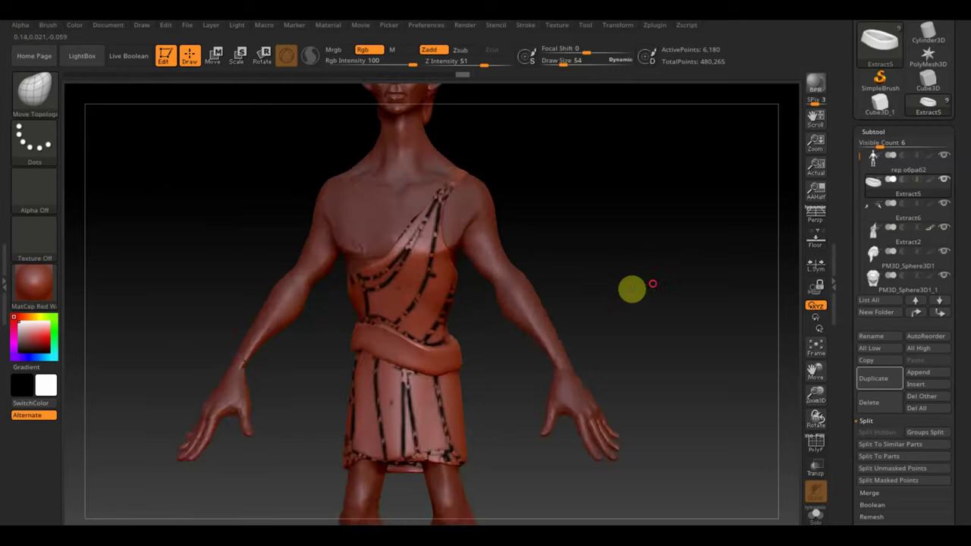
drag(547, 61, 555, 64)
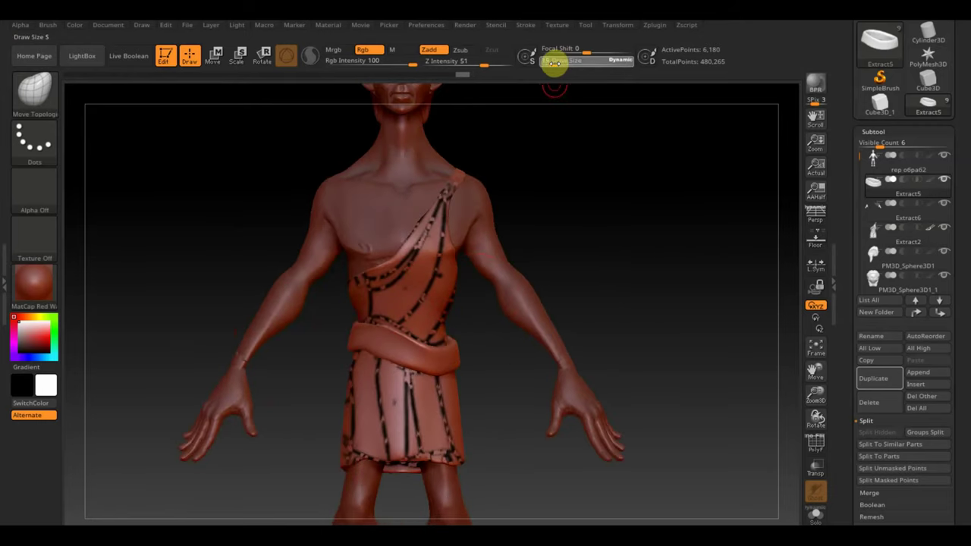
Step: Apply the SketchShaded2 material and make Extract2 the active subtool again
click(38, 283)
click(147, 325)
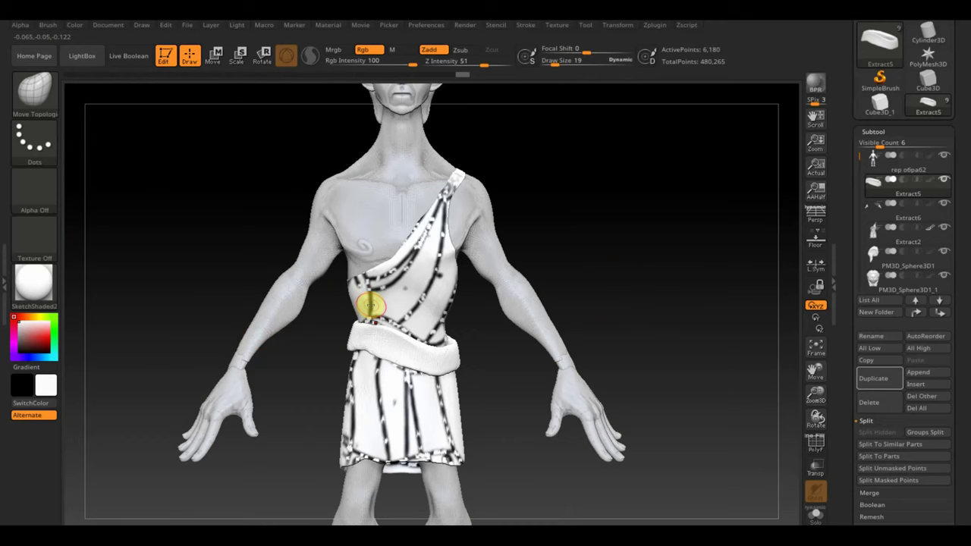
alt+click(372, 307)
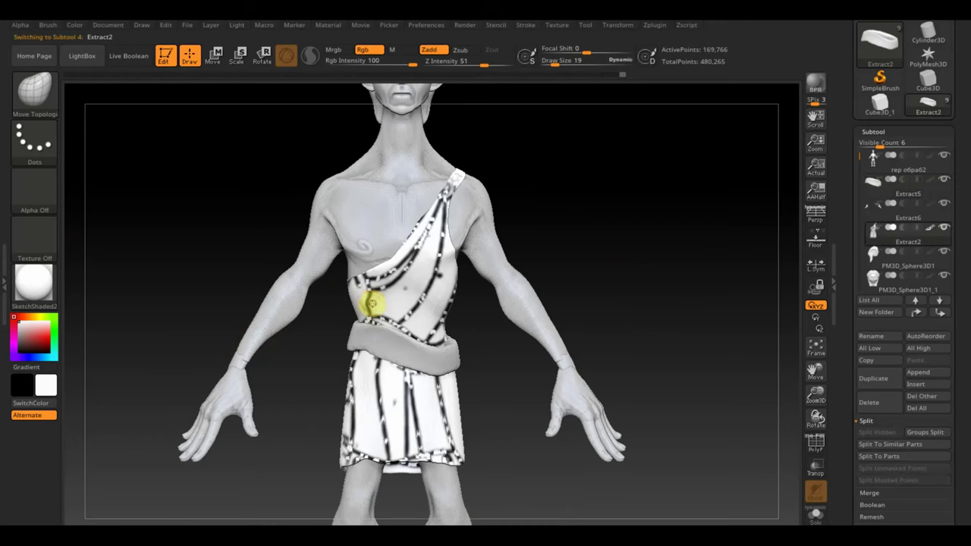
Step: Push the sash edge down over the torso with Standard, then set Draw Size to 4
key(b)
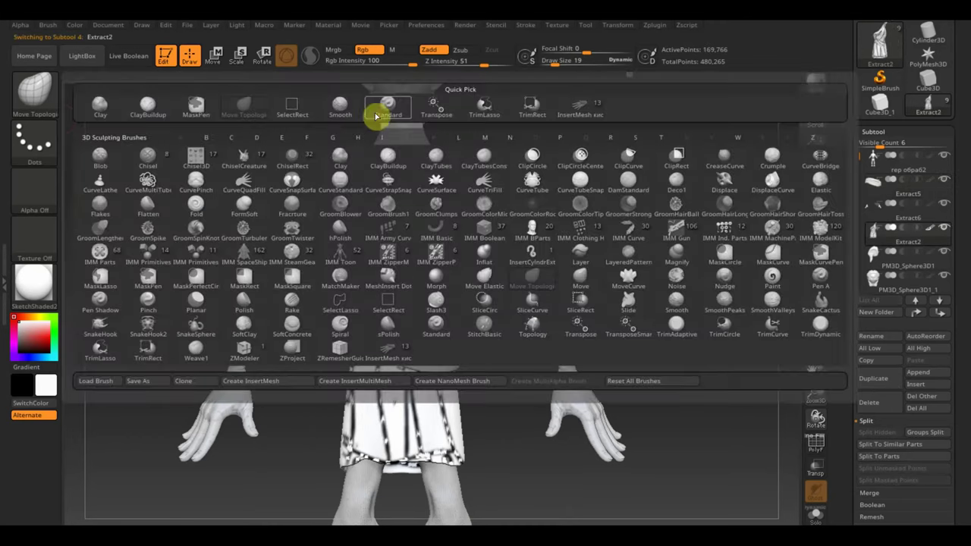
click(380, 112)
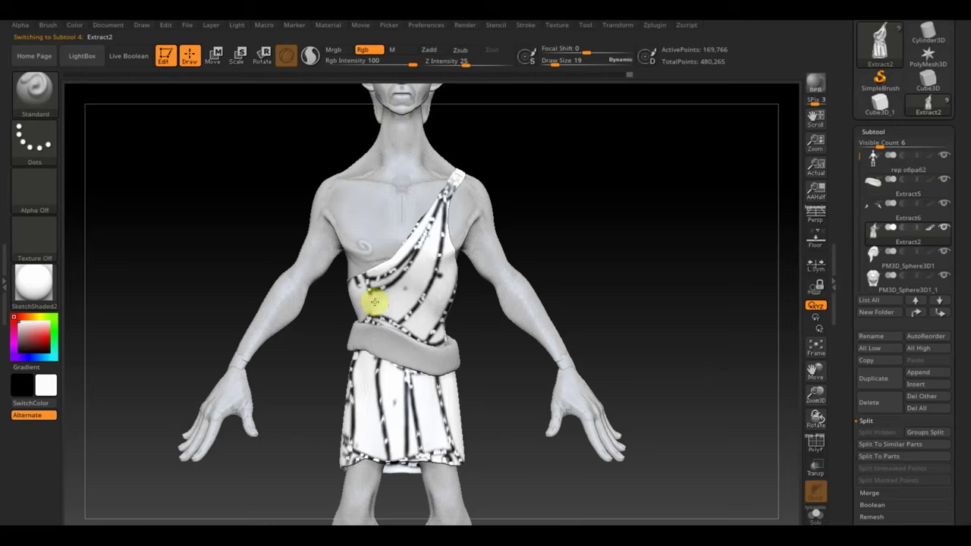
drag(356, 282, 393, 323)
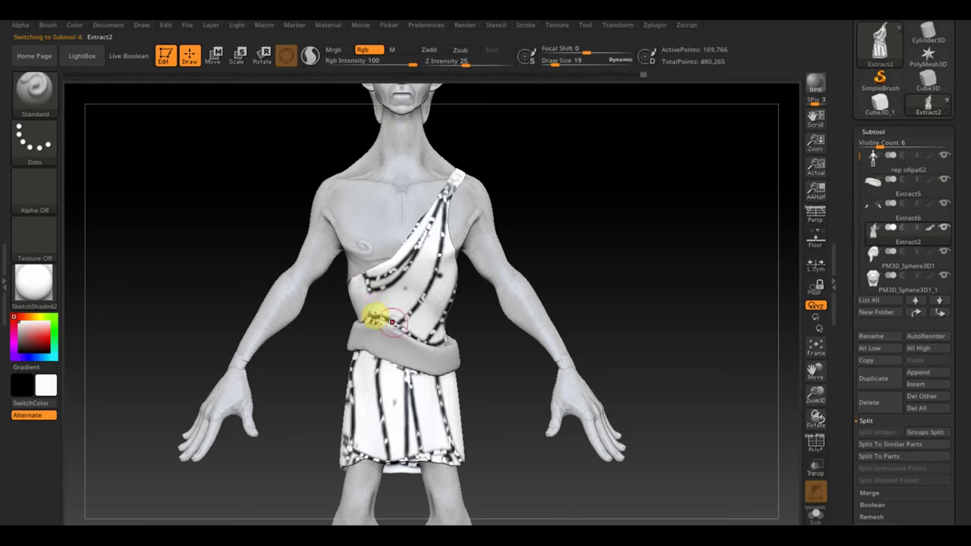
drag(557, 65, 549, 64)
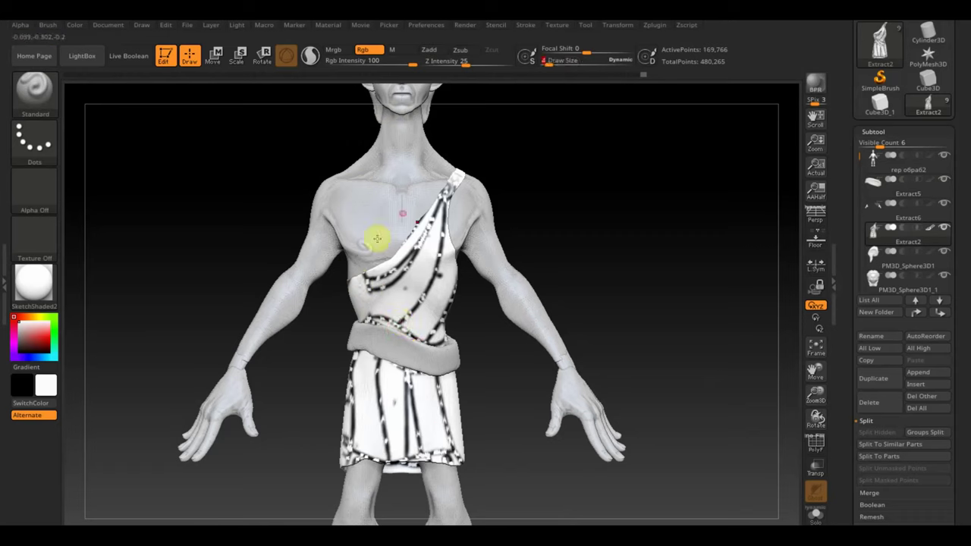
Step: Set black as the secondary colour, paint thin stripes up the skirt to the belt, and swap colours
click(32, 388)
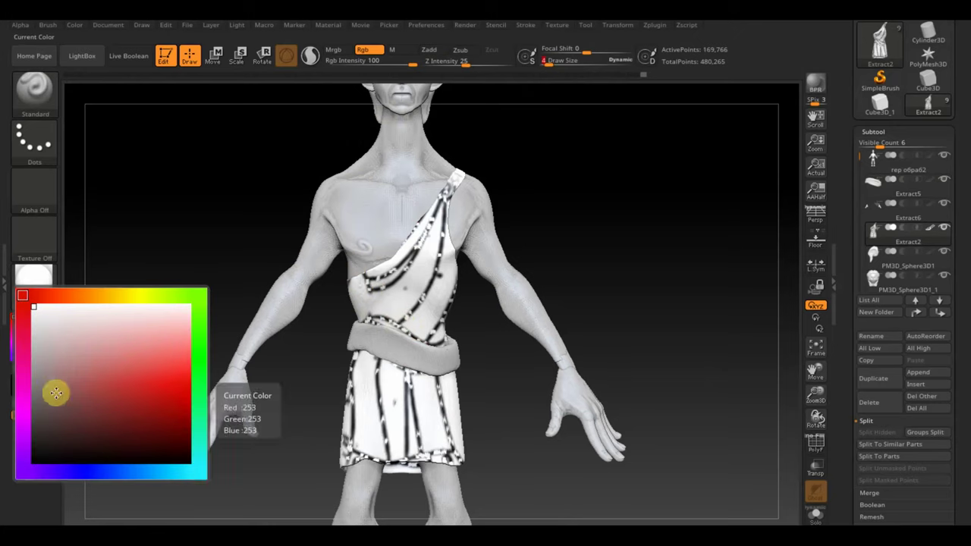
click(37, 450)
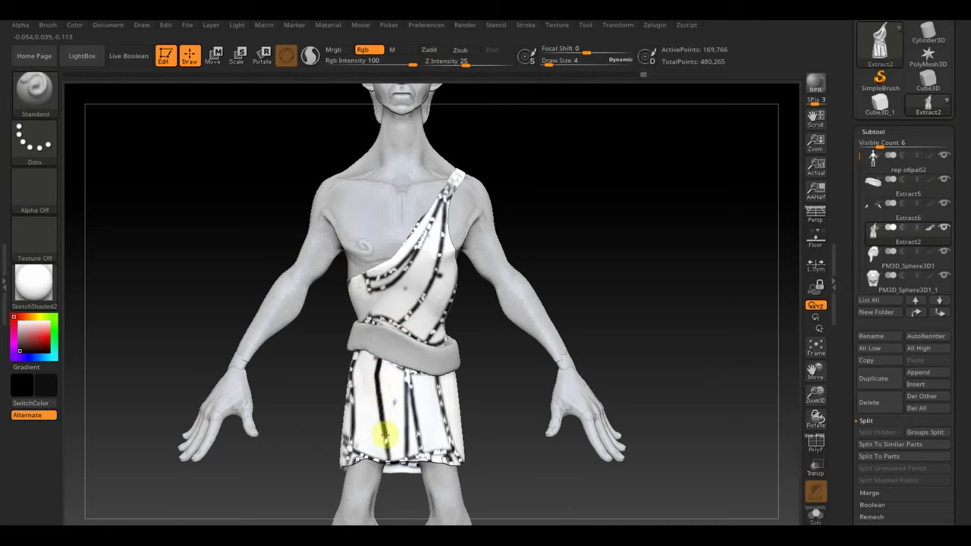
drag(387, 461, 407, 370)
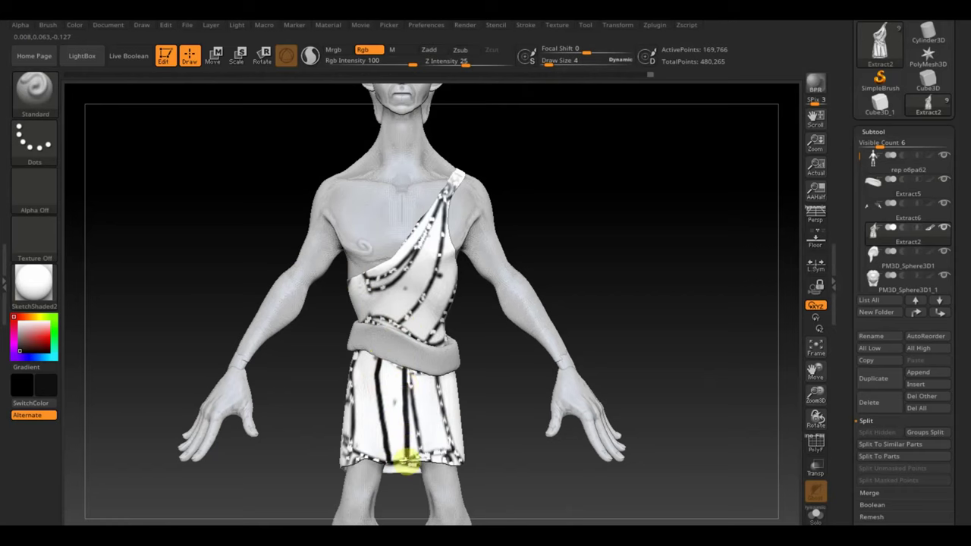
drag(406, 451, 406, 372)
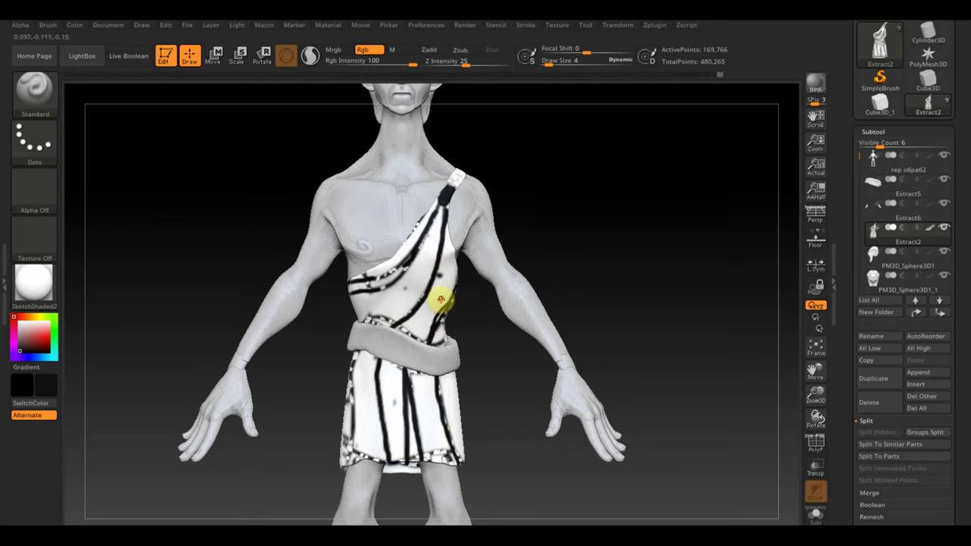
key(c)
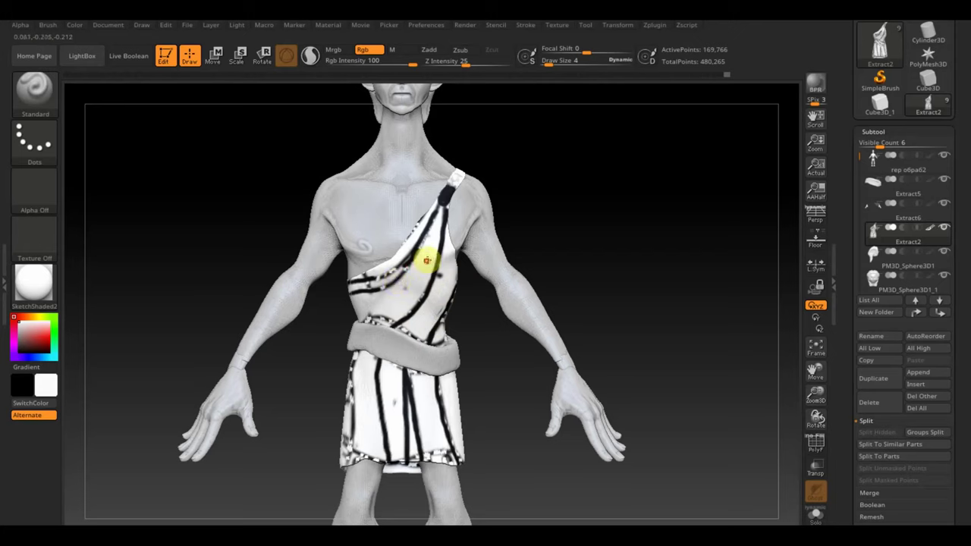
key(c)
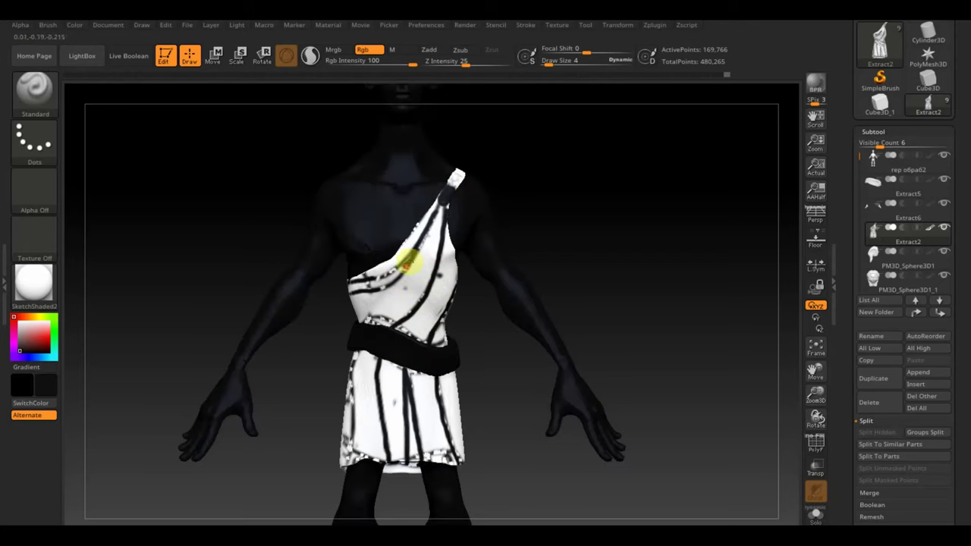
Step: Paint a black stripe across the upper drape and briefly check the reference sheet
drag(371, 281, 407, 271)
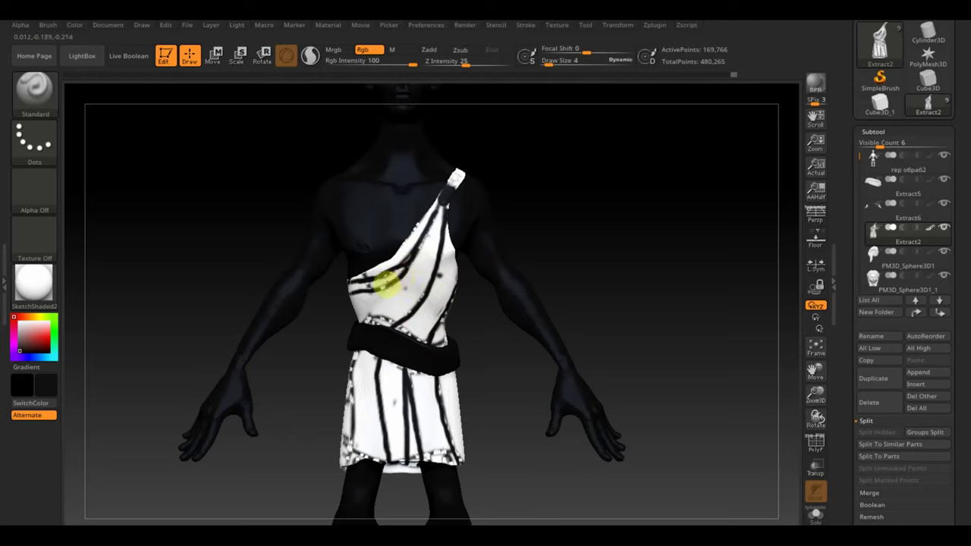
mouse_move(310, 393)
mouse_down()
mouse_move(324, 391)
mouse_move(326, 452)
mouse_up()
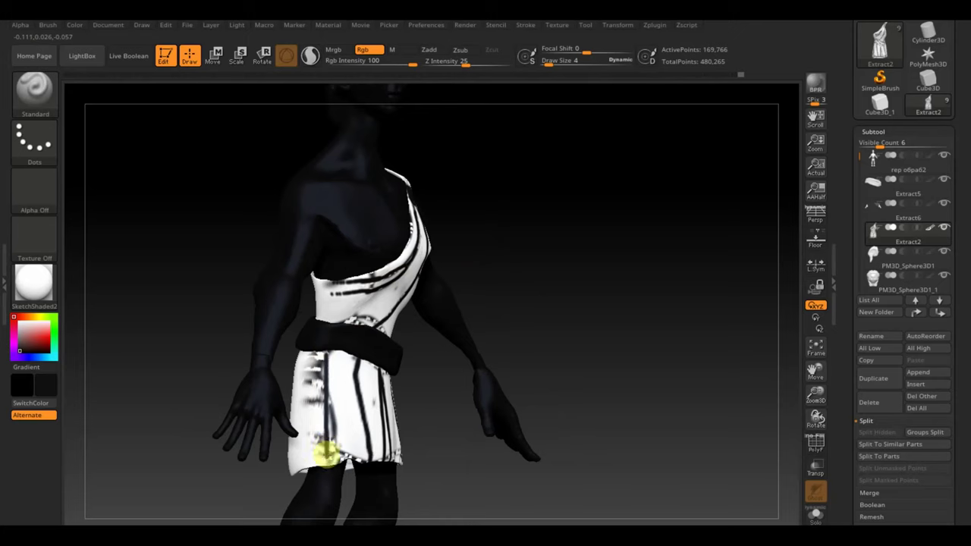
drag(437, 423, 394, 422)
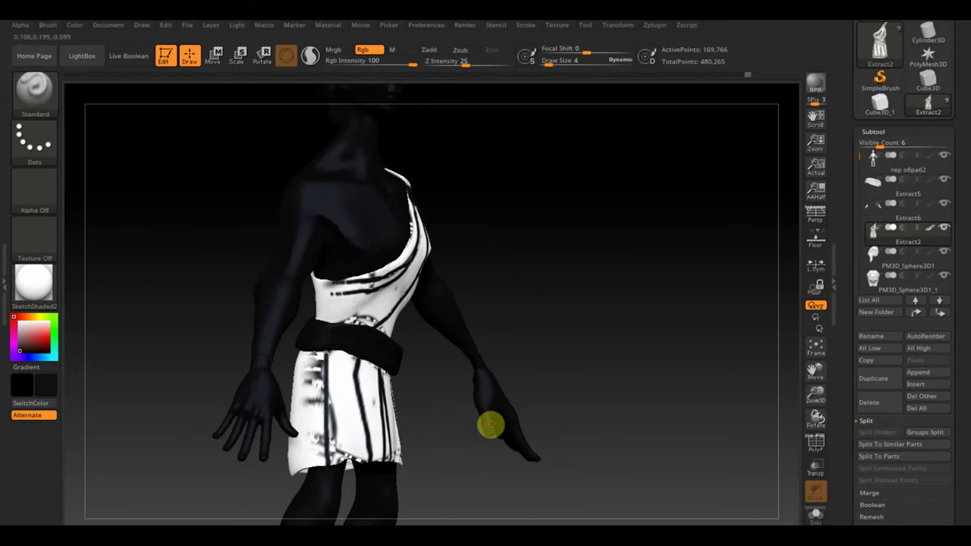
key(shift)
key(z)
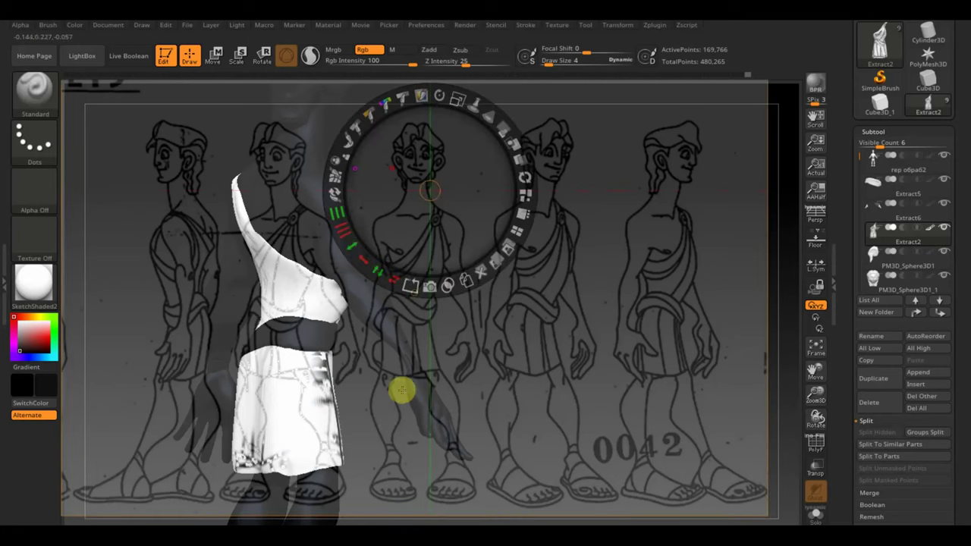
mouse_move(466, 213)
mouse_down()
mouse_move(657, 211)
mouse_move(440, 192)
mouse_move(457, 216)
mouse_up()
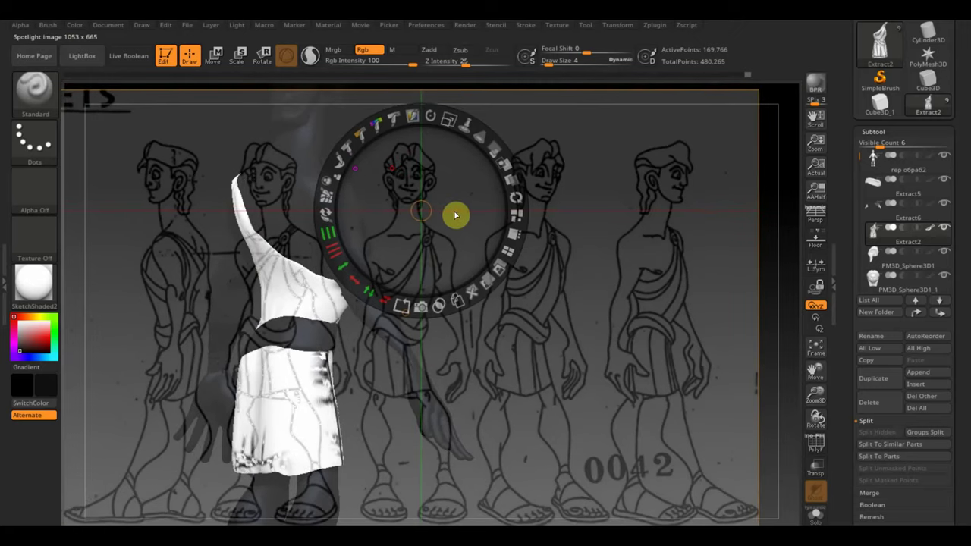
key(shift+z)
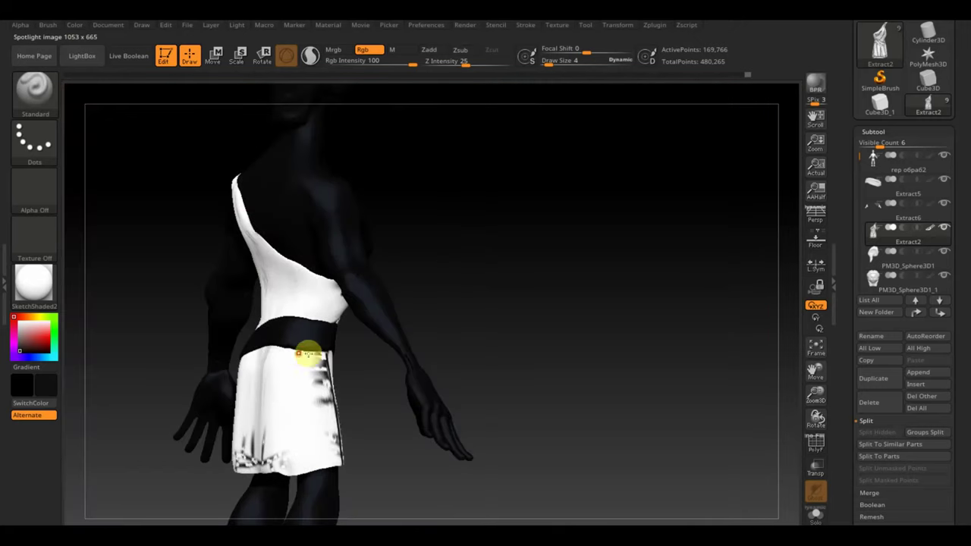
Step: Paint thin black vertical stripes down the back and side of the skirt
drag(296, 351, 293, 470)
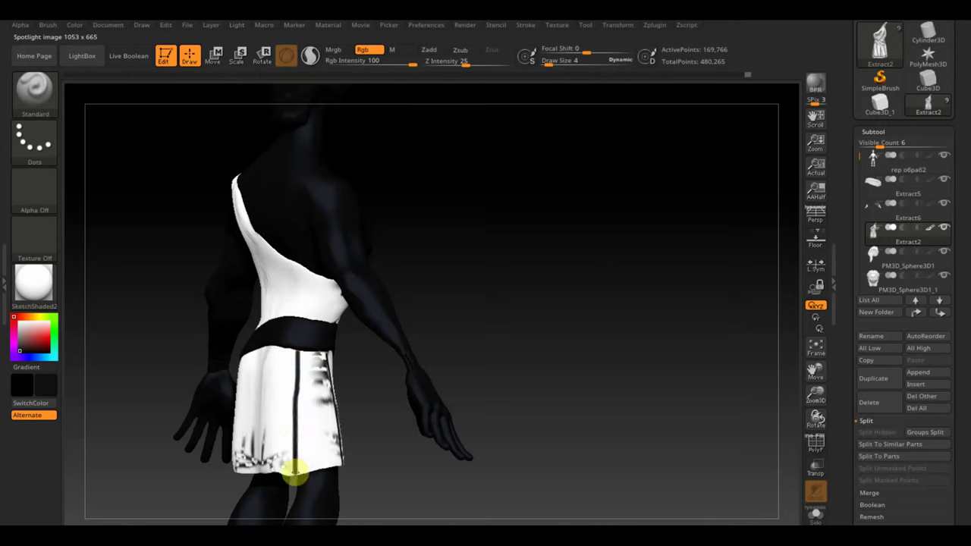
drag(358, 466, 427, 456)
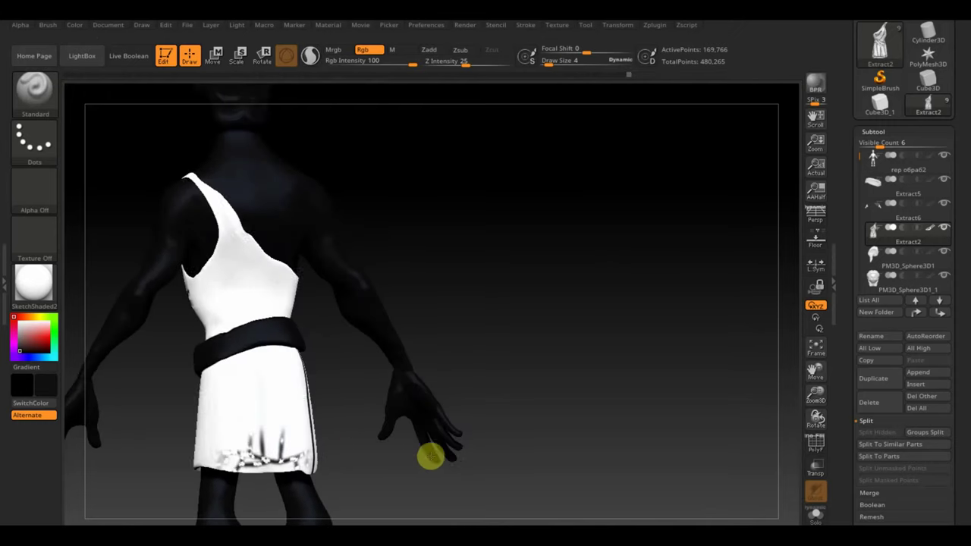
drag(276, 345, 280, 465)
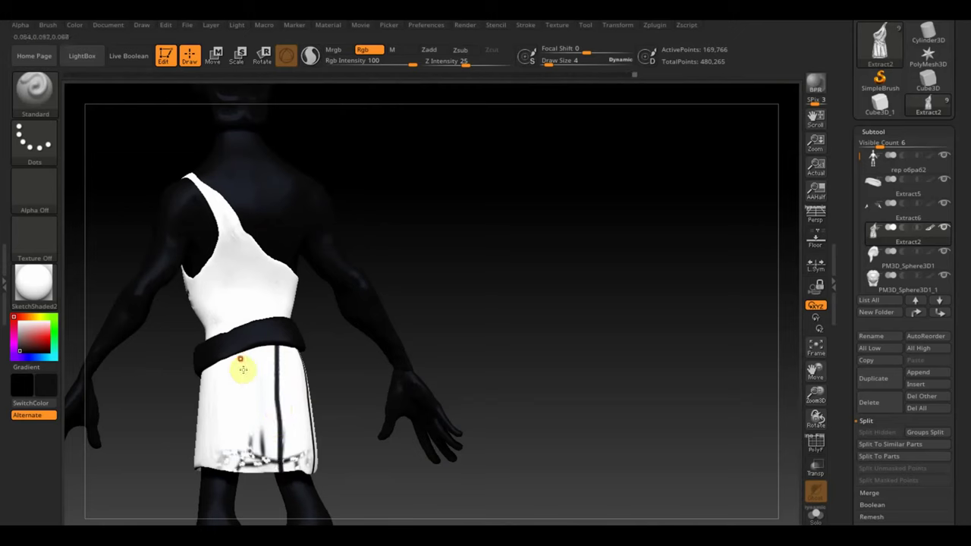
drag(245, 347, 238, 478)
drag(352, 410, 380, 408)
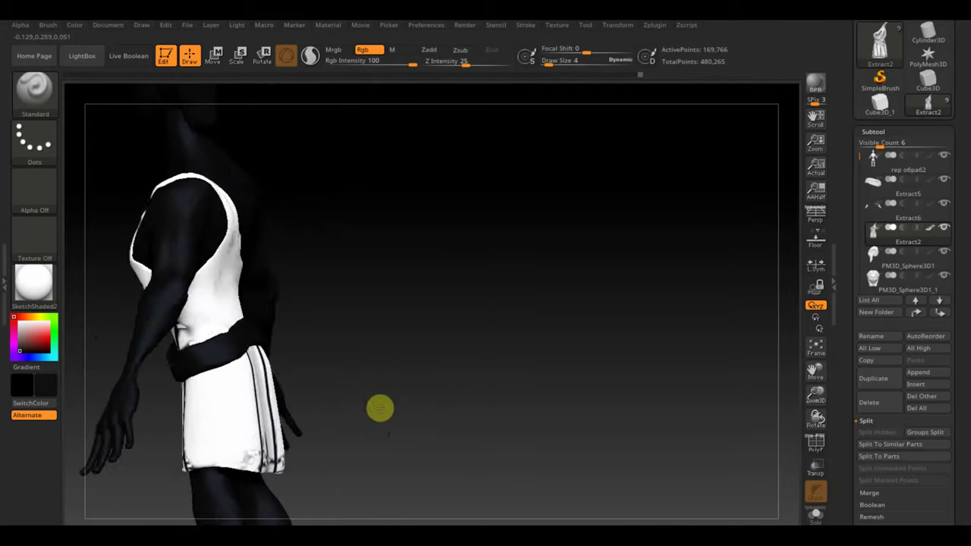
drag(217, 368, 217, 472)
drag(231, 364, 258, 473)
Step: Square the view to the figure's back and show the turnaround reference sheet
drag(427, 409, 316, 433)
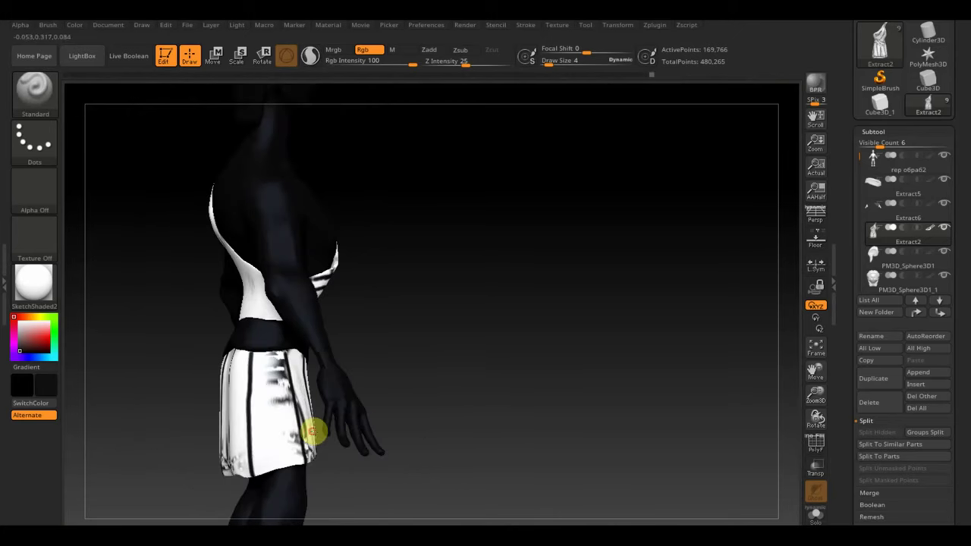
mouse_move(479, 327)
mouse_down()
mouse_move(464, 329)
mouse_move(541, 333)
mouse_move(487, 311)
mouse_up()
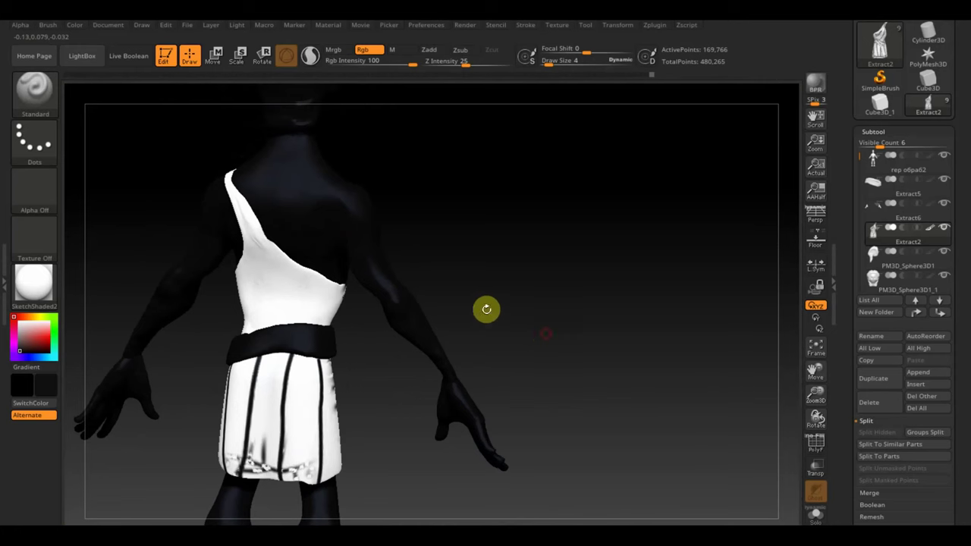
drag(445, 217, 448, 222)
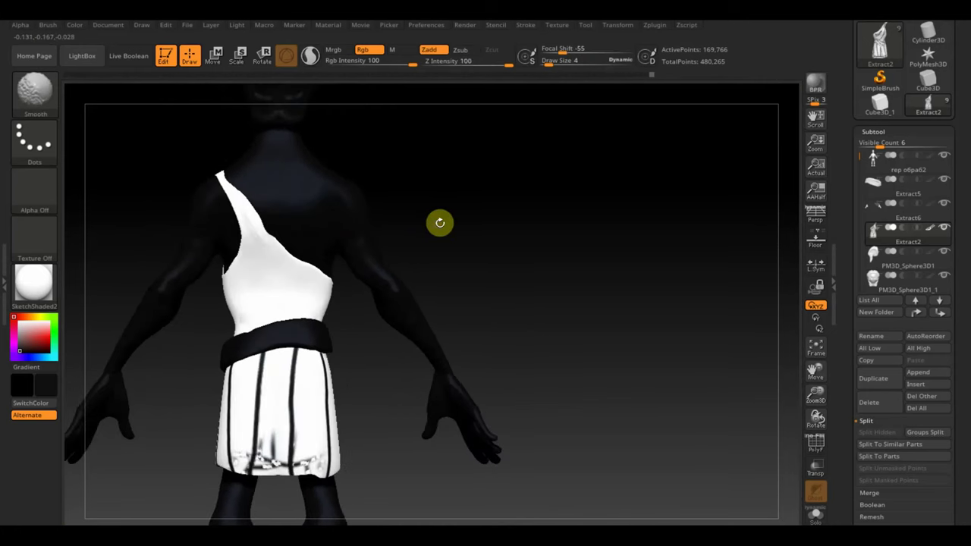
key(shift+z)
Step: Mirror the reference sheet, move it up-left and enlarge it, then hide it
key(z)
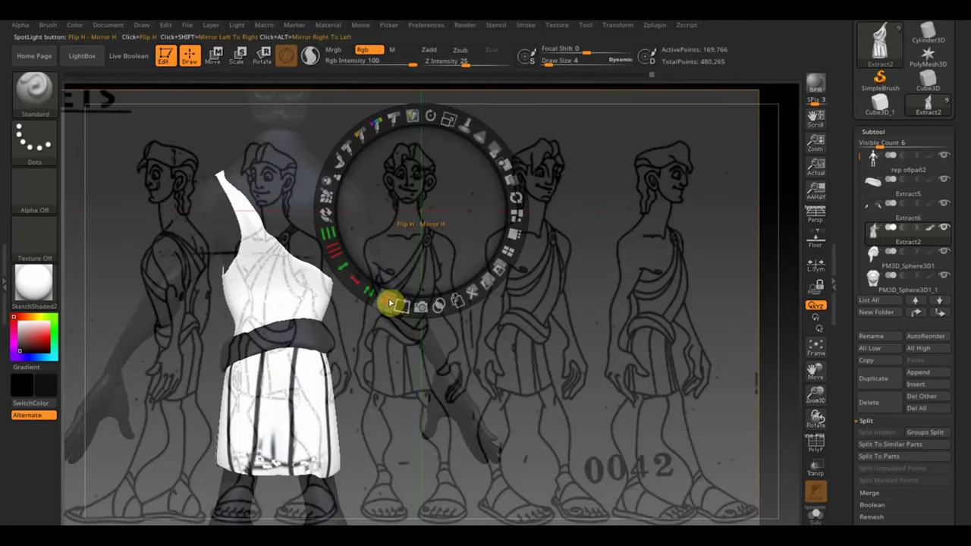
click(389, 303)
drag(450, 241, 333, 166)
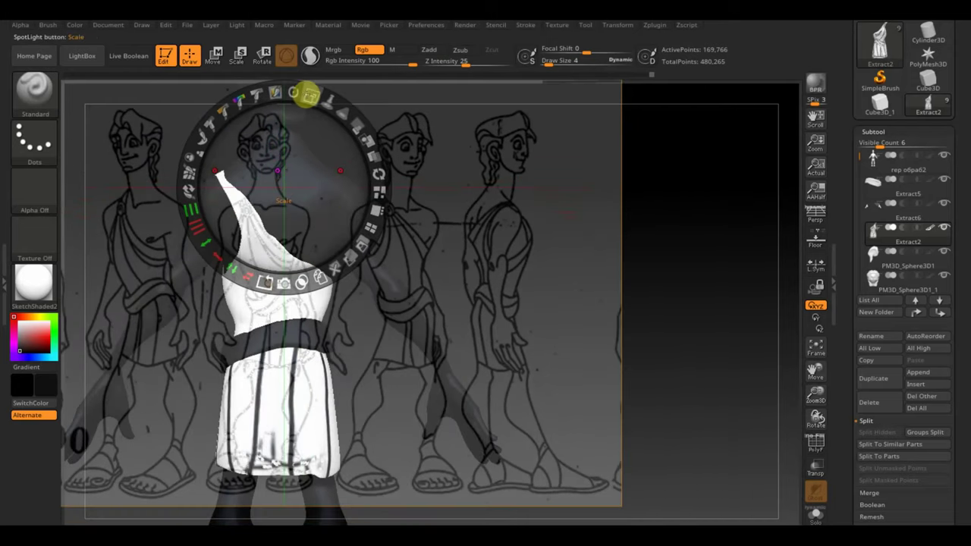
mouse_move(311, 93)
mouse_down()
mouse_move(335, 136)
mouse_move(314, 134)
mouse_move(322, 144)
mouse_up()
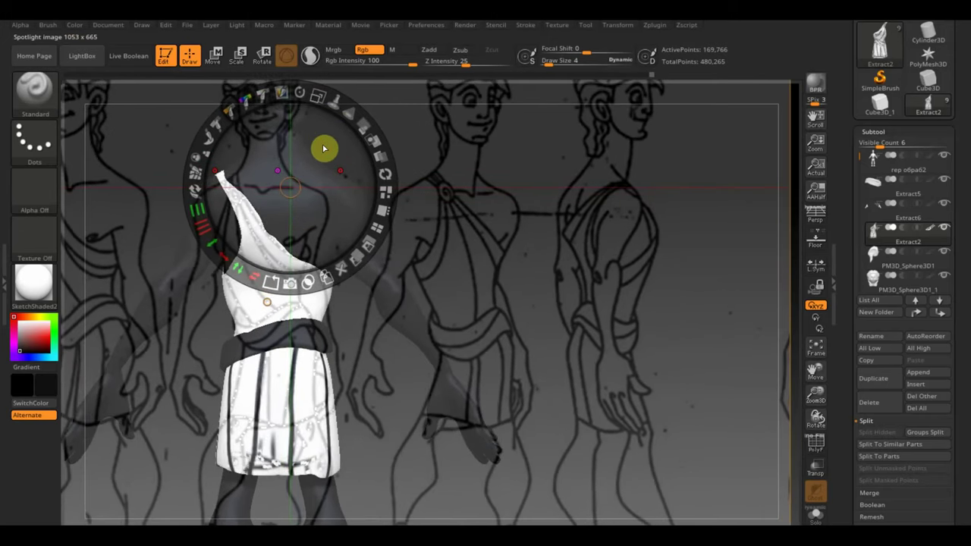
key(z)
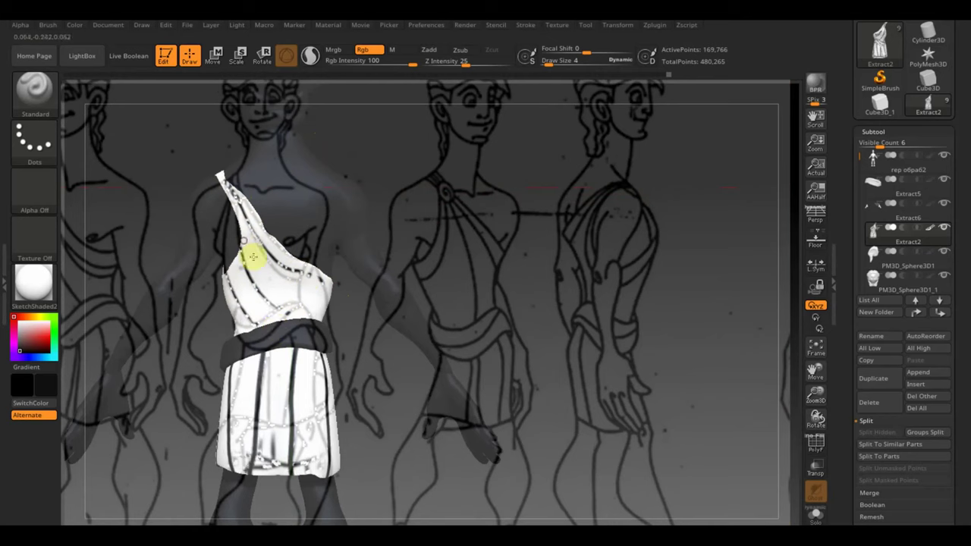
key(shift+z)
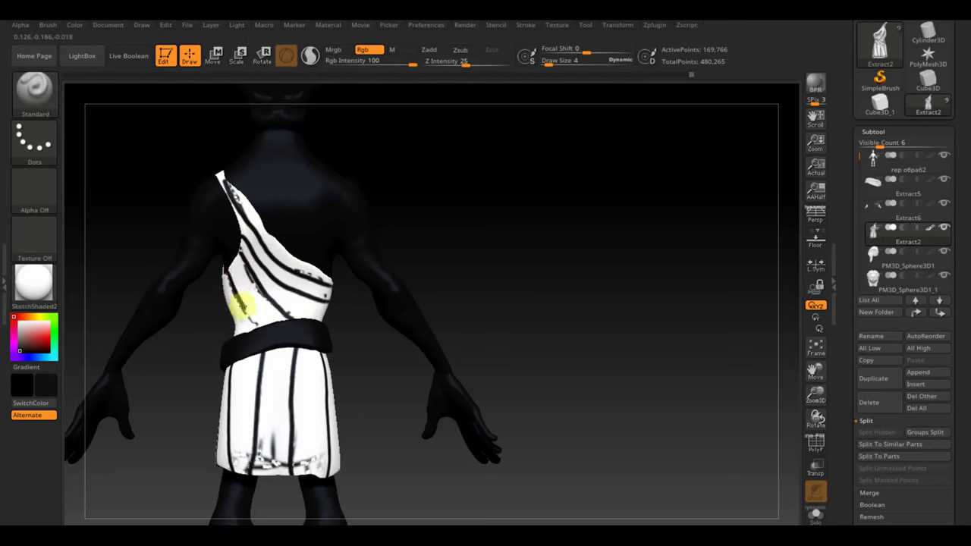
drag(368, 334, 473, 332)
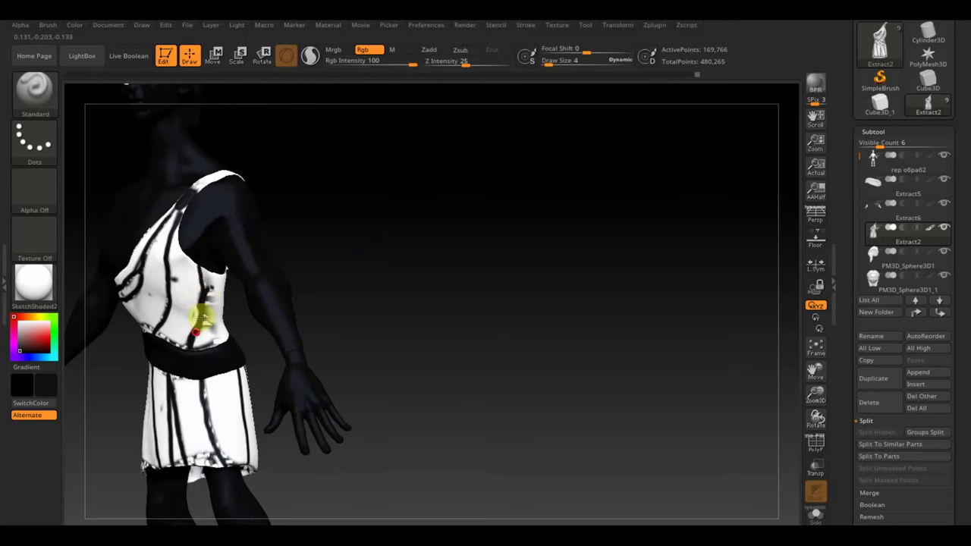
mouse_move(296, 286)
mouse_down()
mouse_move(330, 266)
mouse_move(235, 271)
mouse_move(232, 258)
mouse_up()
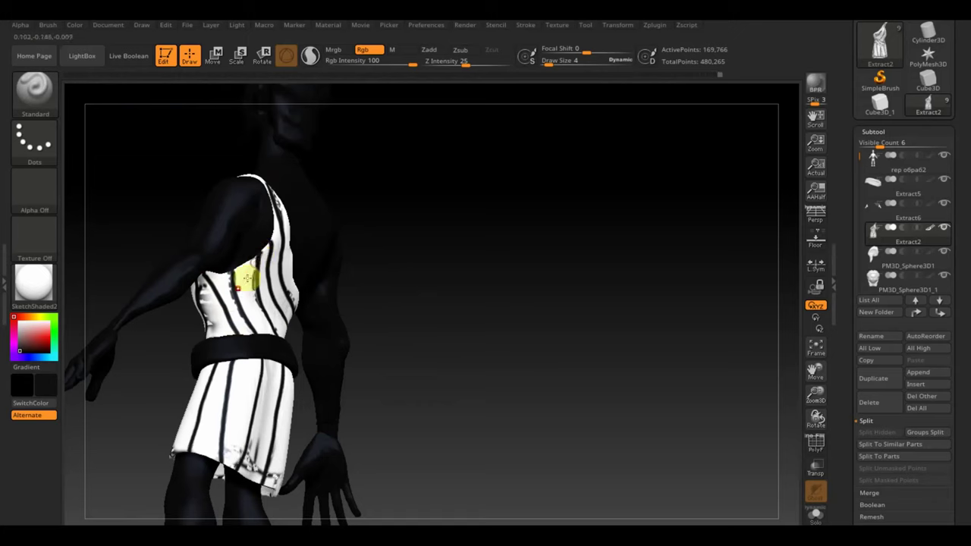
mouse_move(225, 313)
mouse_down()
mouse_move(422, 297)
mouse_move(485, 281)
mouse_up()
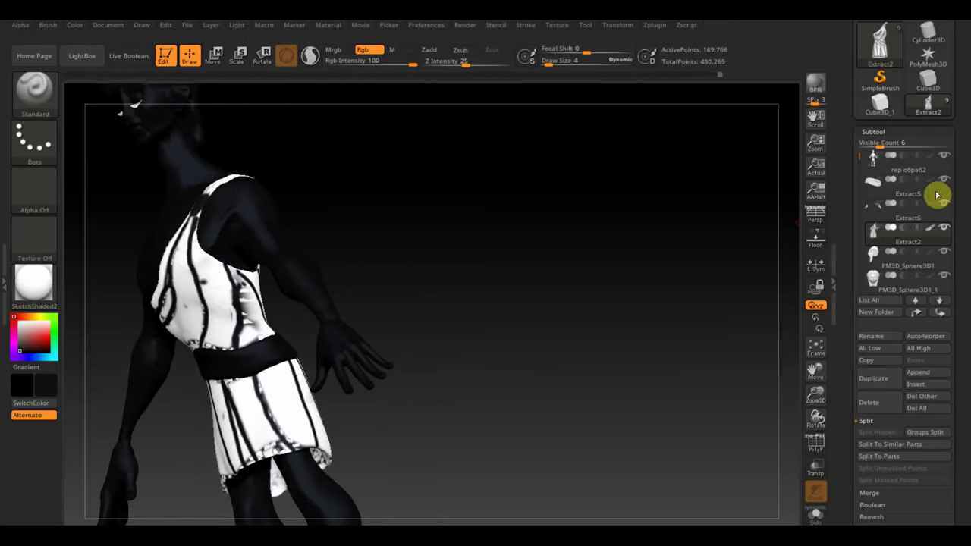
shift+click(945, 230)
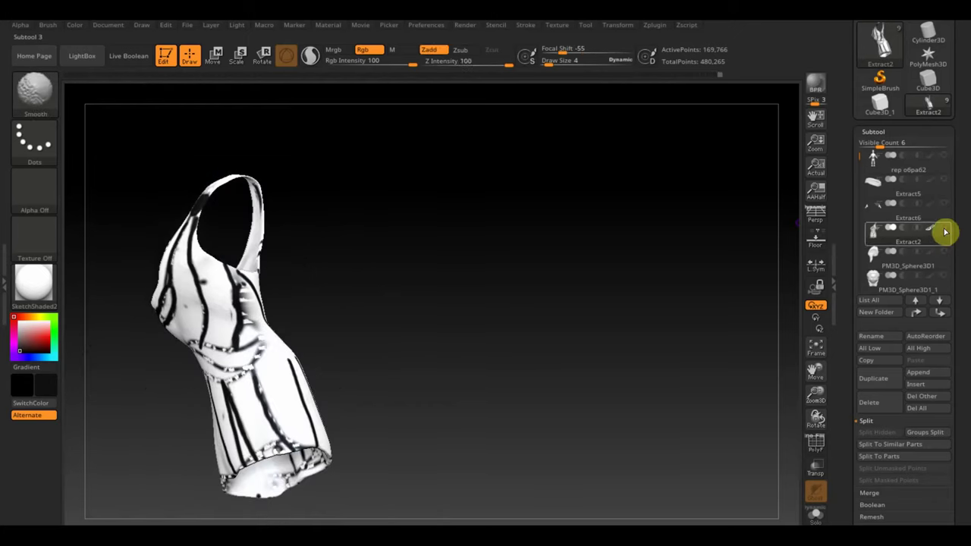
mouse_move(530, 309)
mouse_down()
mouse_move(509, 343)
mouse_move(544, 345)
mouse_move(572, 317)
mouse_move(564, 324)
mouse_up()
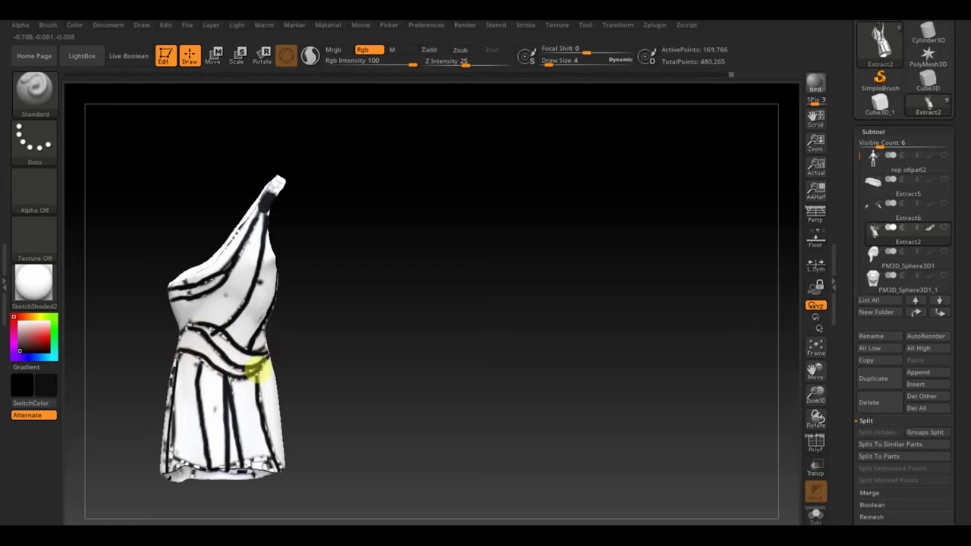
mouse_move(256, 367)
mouse_down()
mouse_move(607, 358)
mouse_move(608, 370)
mouse_move(537, 382)
mouse_up()
drag(605, 341, 689, 336)
mouse_move(616, 281)
mouse_down()
mouse_move(605, 306)
mouse_move(615, 318)
mouse_up()
drag(965, 489, 962, 391)
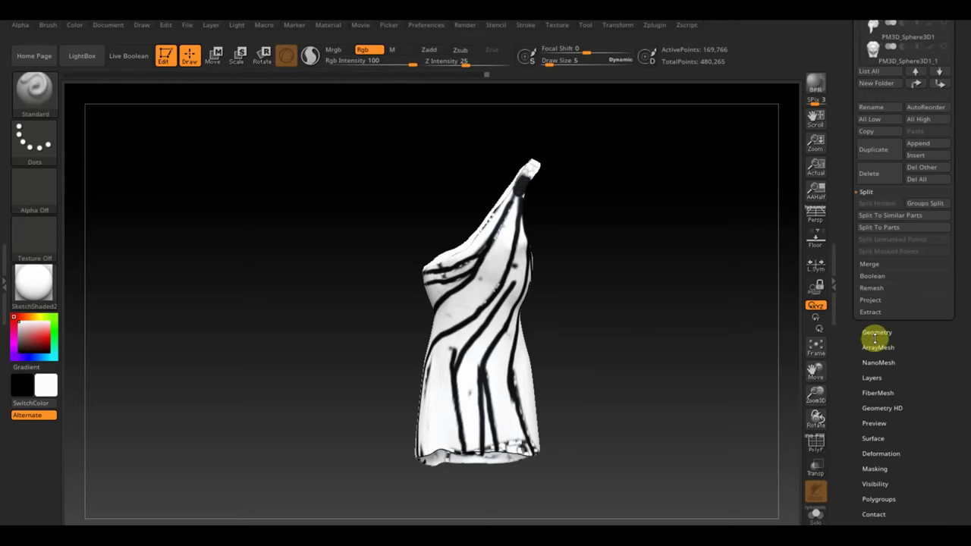
Step: Expand Tool > Masking > Mask By Color and turn on the mask display
click(911, 467)
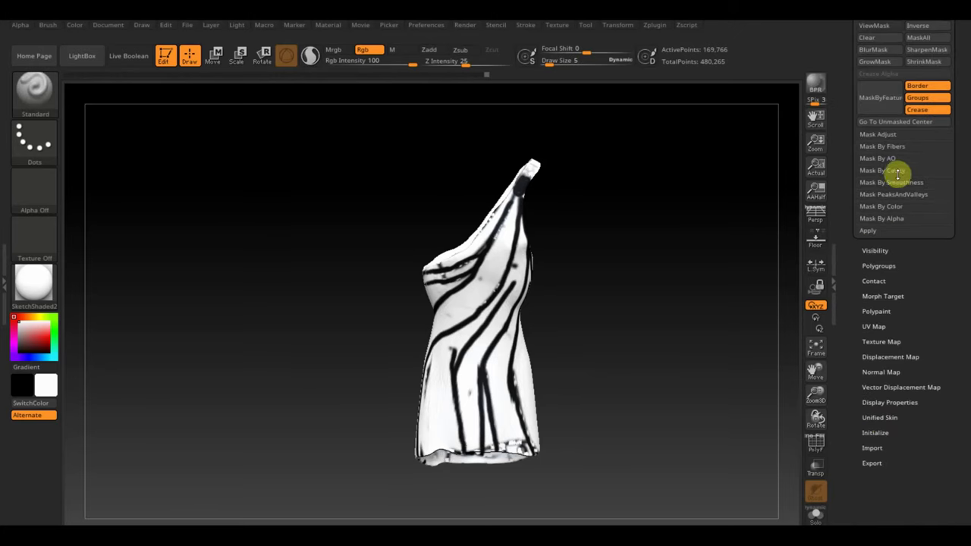
click(898, 205)
click(906, 218)
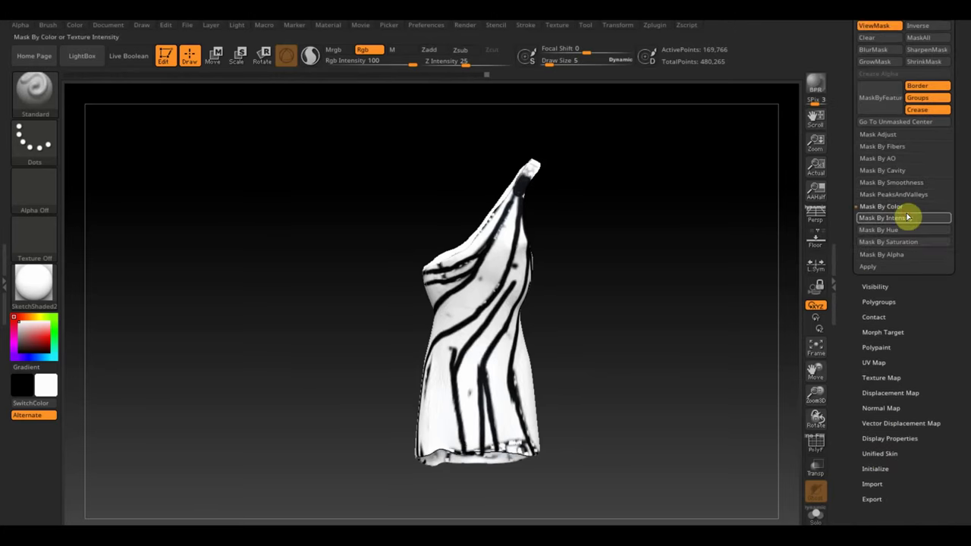
Step: Try a Transpose Move on the dress, undo it, and pick the ClayBuildup brush
click(213, 55)
drag(486, 395, 507, 393)
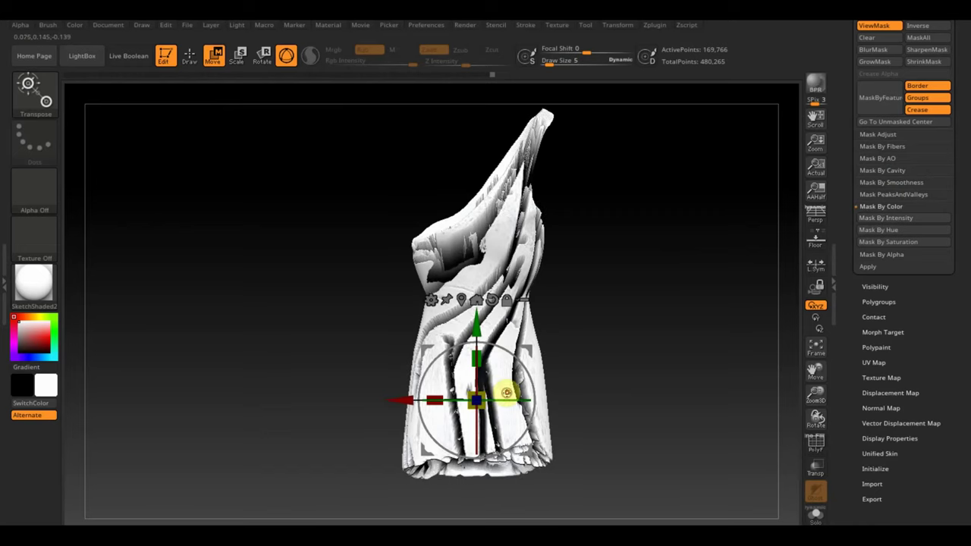
key(ctrl+z)
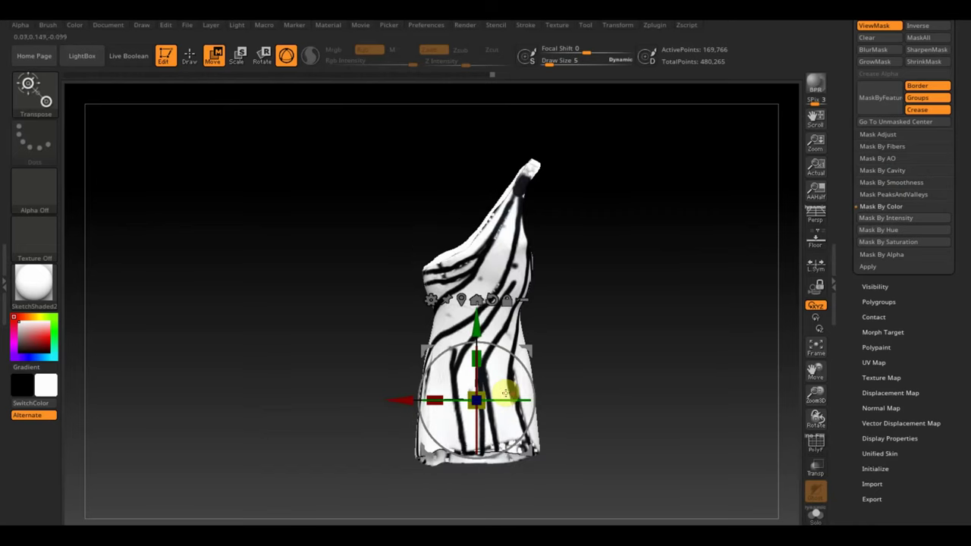
click(189, 67)
click(48, 98)
click(147, 111)
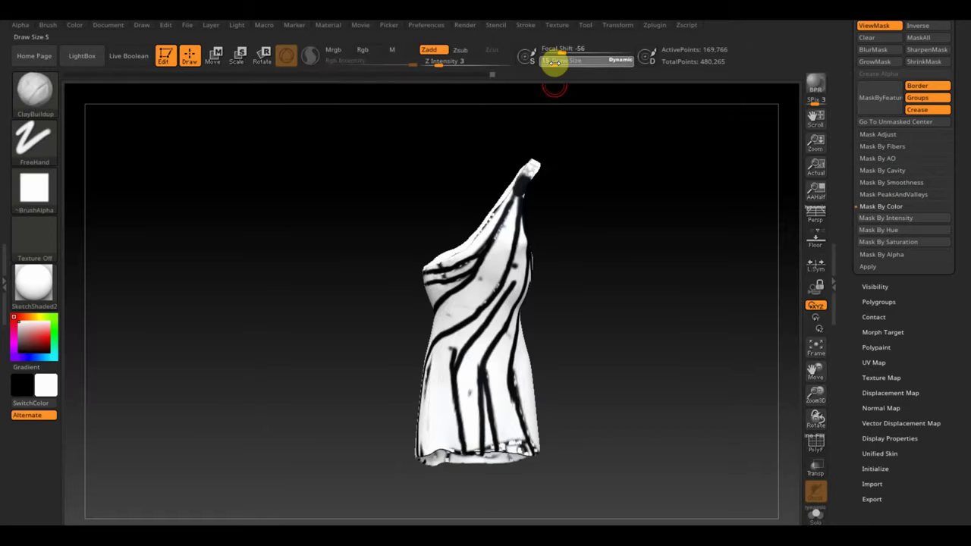
Step: Set Draw Size to 15 and apply the MatCap Red Wax material
drag(554, 63, 553, 62)
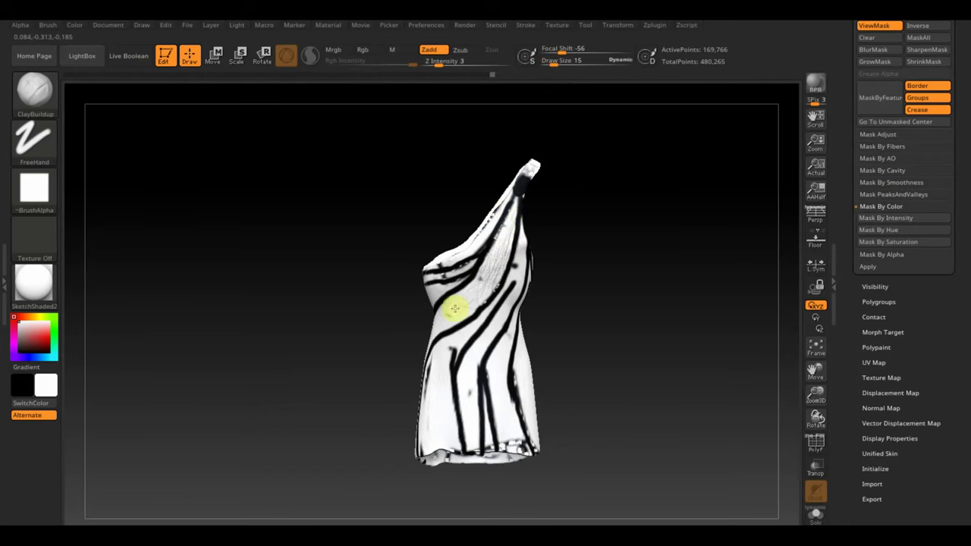
click(46, 292)
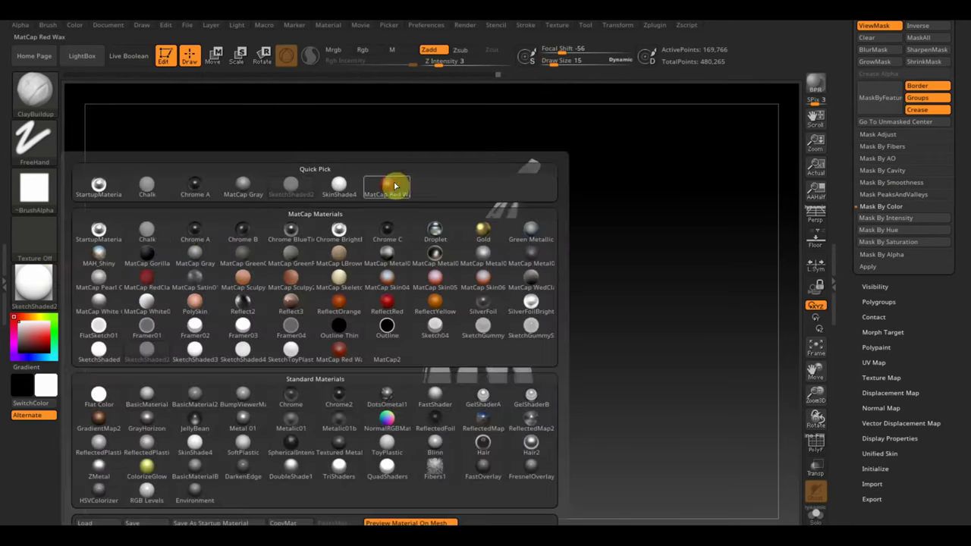
click(391, 182)
Step: Build vertical clay folds up from the hem and smooth those near the shoulder
drag(574, 258, 566, 235)
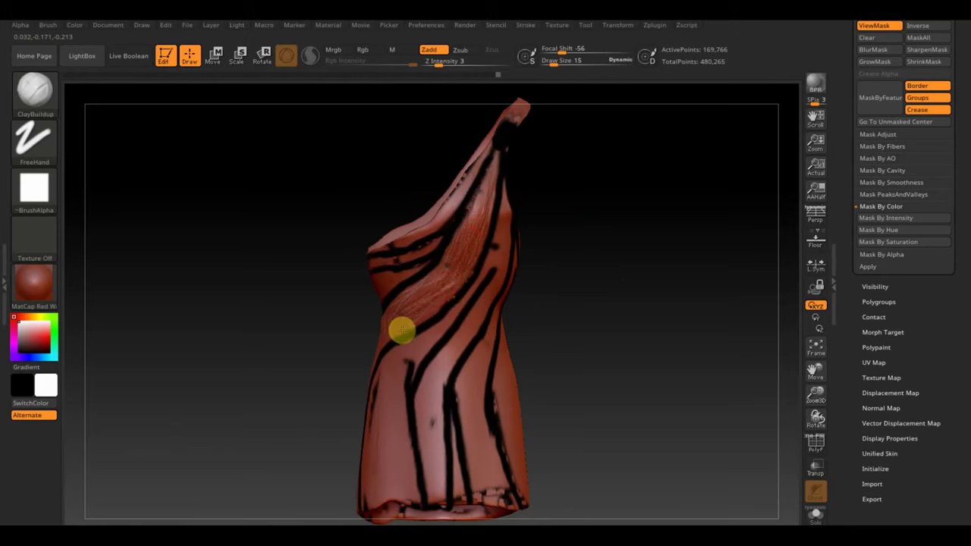
mouse_move(524, 255)
mouse_down()
mouse_move(546, 263)
mouse_move(598, 235)
mouse_move(643, 232)
mouse_up()
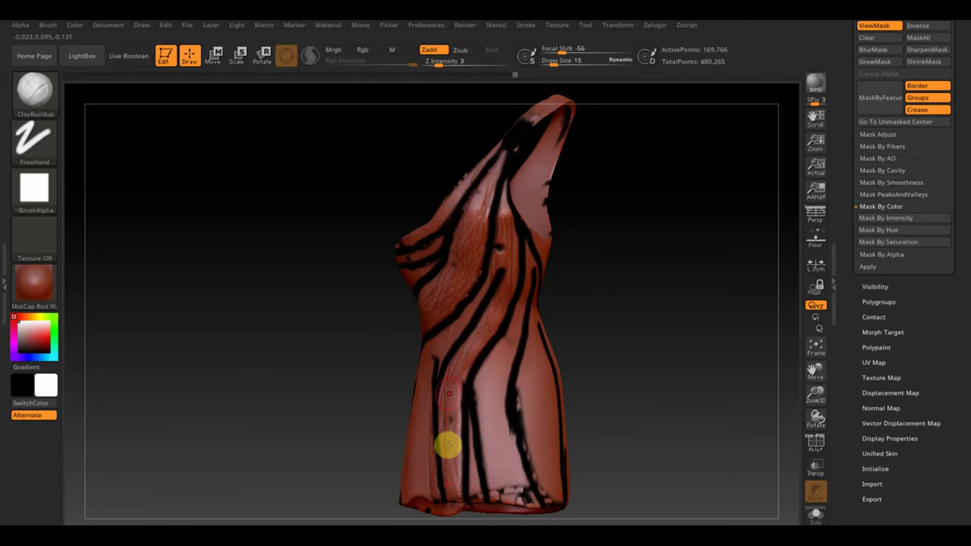
mouse_move(529, 510)
mouse_down()
mouse_move(483, 381)
mouse_move(513, 382)
mouse_move(504, 457)
mouse_move(486, 386)
mouse_move(504, 350)
mouse_up()
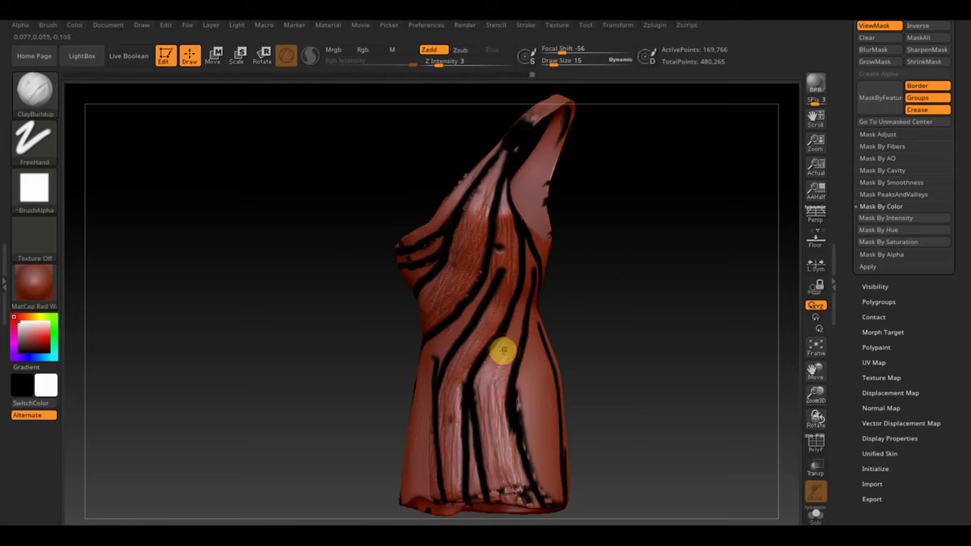
mouse_move(633, 410)
mouse_down()
mouse_move(573, 428)
mouse_move(576, 461)
mouse_move(560, 369)
mouse_move(585, 433)
mouse_move(599, 513)
mouse_move(600, 477)
mouse_move(559, 342)
mouse_move(585, 440)
mouse_move(582, 410)
mouse_up()
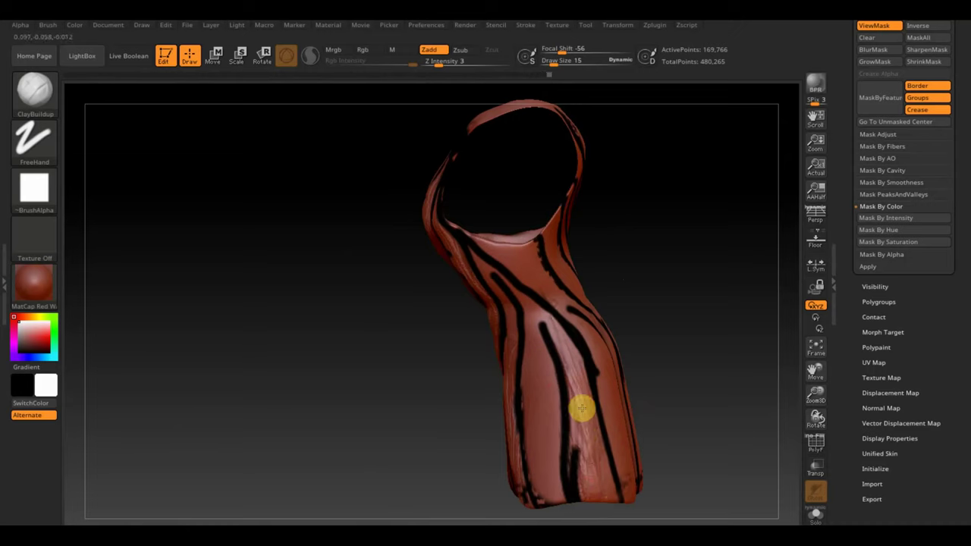
drag(683, 254, 733, 246)
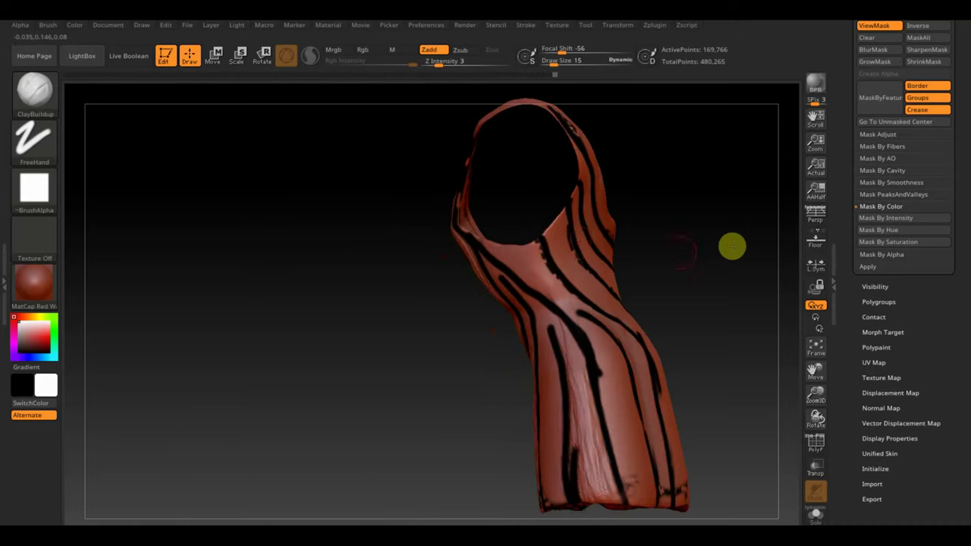
mouse_move(509, 235)
mouse_down()
mouse_move(488, 238)
mouse_move(569, 292)
mouse_up()
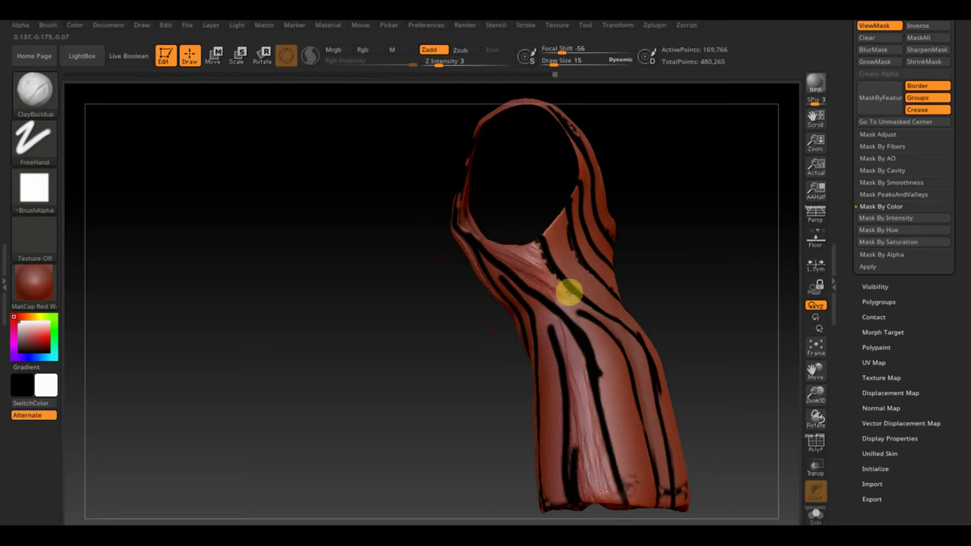
drag(709, 264, 672, 274)
mouse_move(554, 222)
shift+mouse_down()
mouse_move(568, 217)
mouse_move(537, 143)
mouse_move(562, 202)
mouse_move(554, 144)
mouse_move(611, 213)
mouse_move(588, 171)
mouse_move(572, 213)
shift+mouse_up()
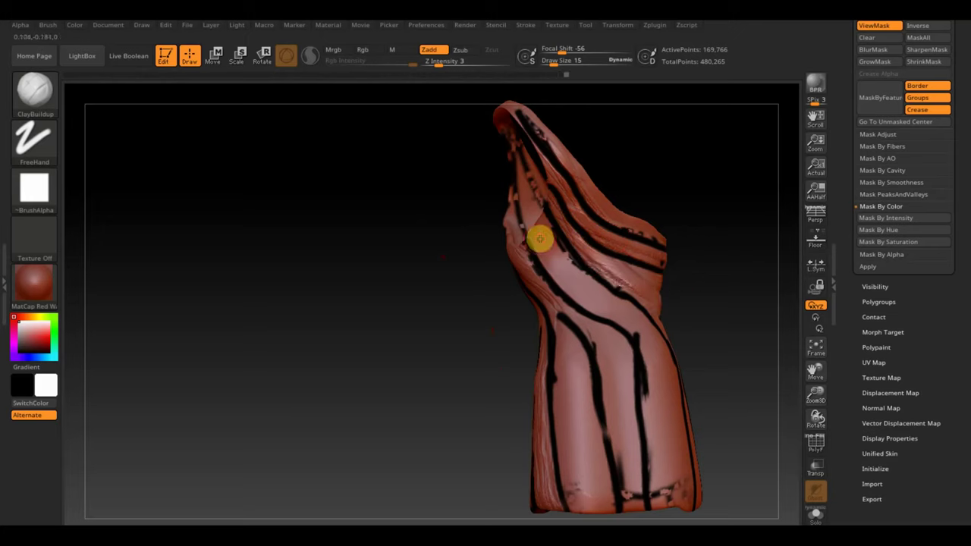
Step: Add clay folds on the upper side and lower dress, then clear the mask
drag(636, 310, 591, 300)
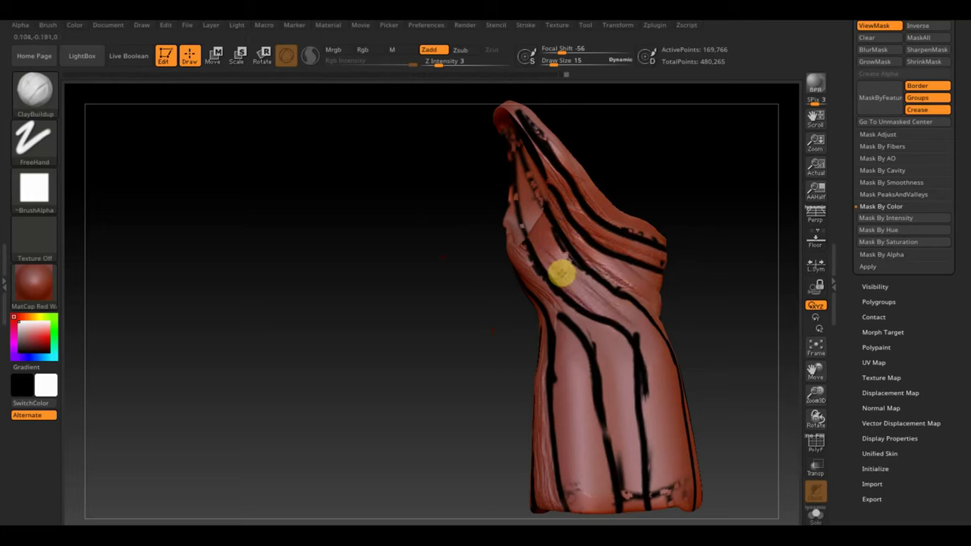
drag(721, 340, 661, 380)
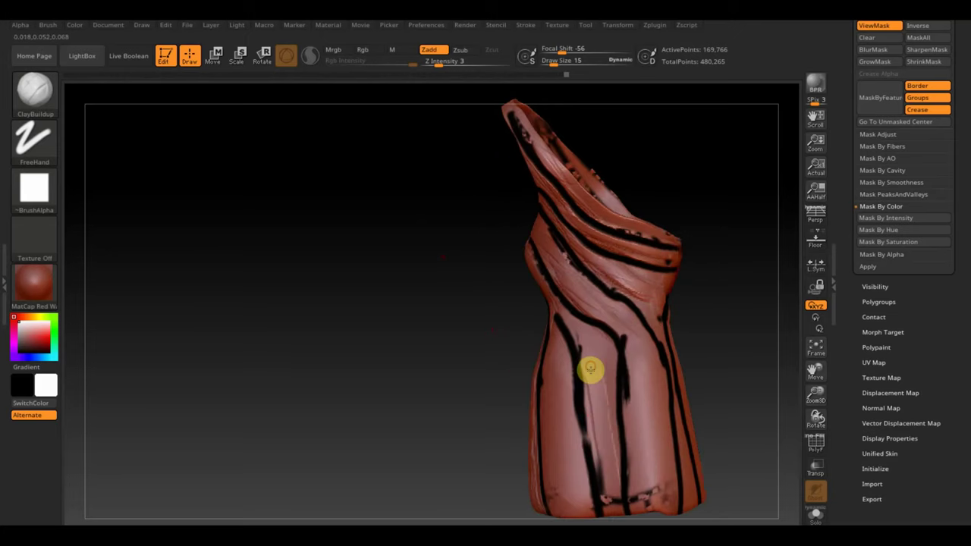
drag(609, 508, 615, 452)
drag(657, 392, 677, 519)
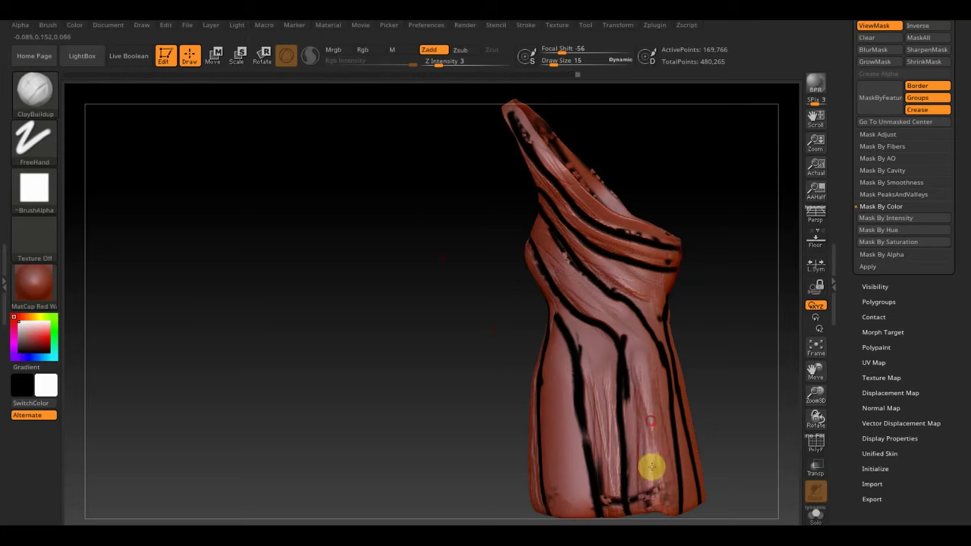
drag(711, 394, 769, 367)
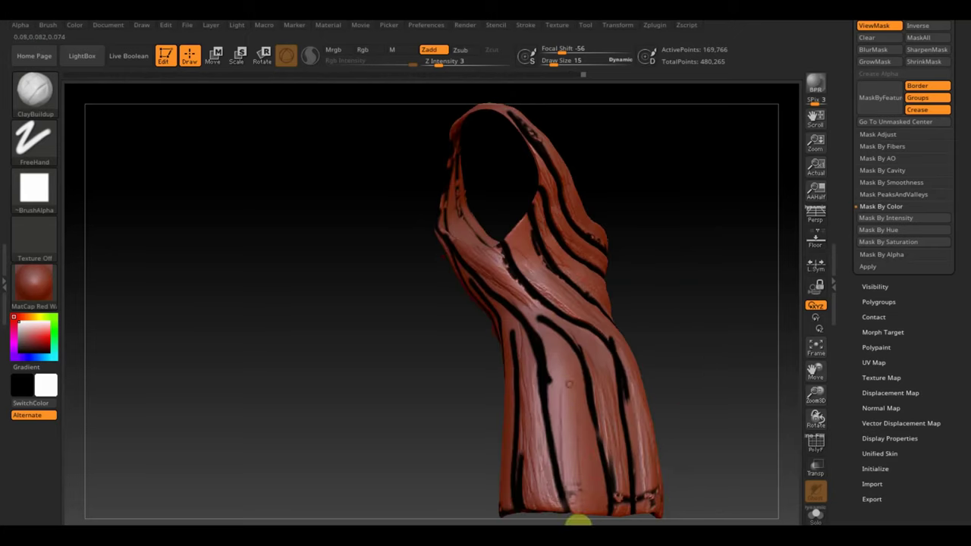
drag(717, 312, 743, 282)
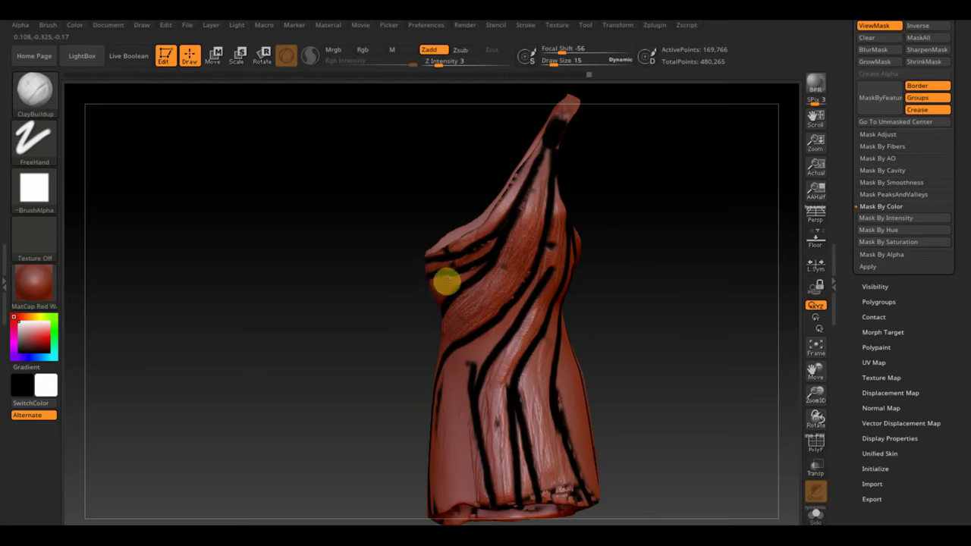
drag(645, 271, 691, 255)
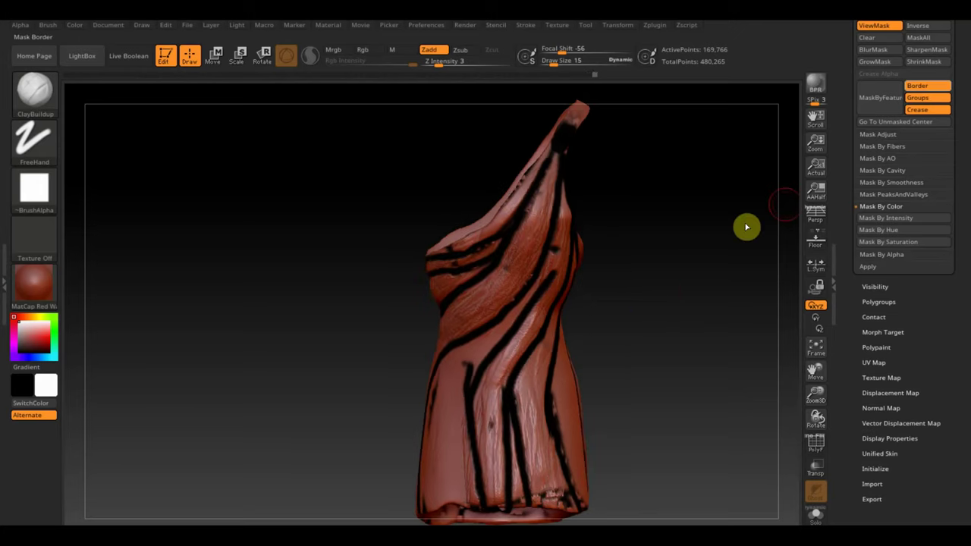
ctrl+drag(705, 304, 653, 217)
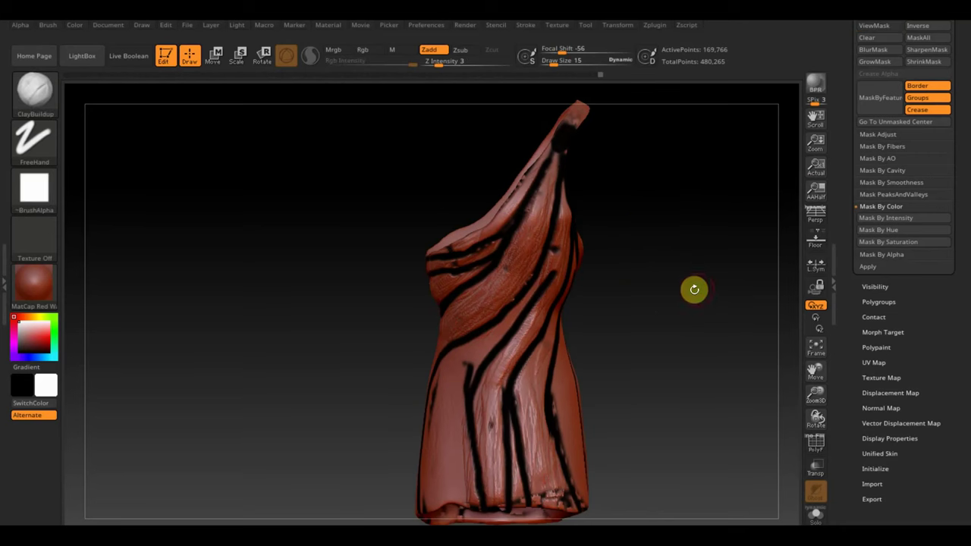
Step: Switch to SketchShaded2, set Draw Size to 95, and select the Standard brush
click(39, 282)
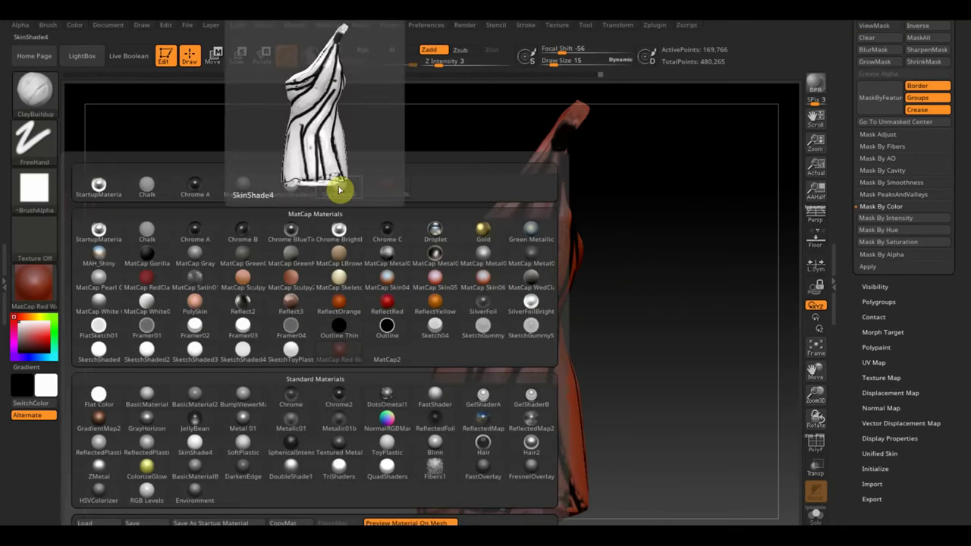
click(152, 349)
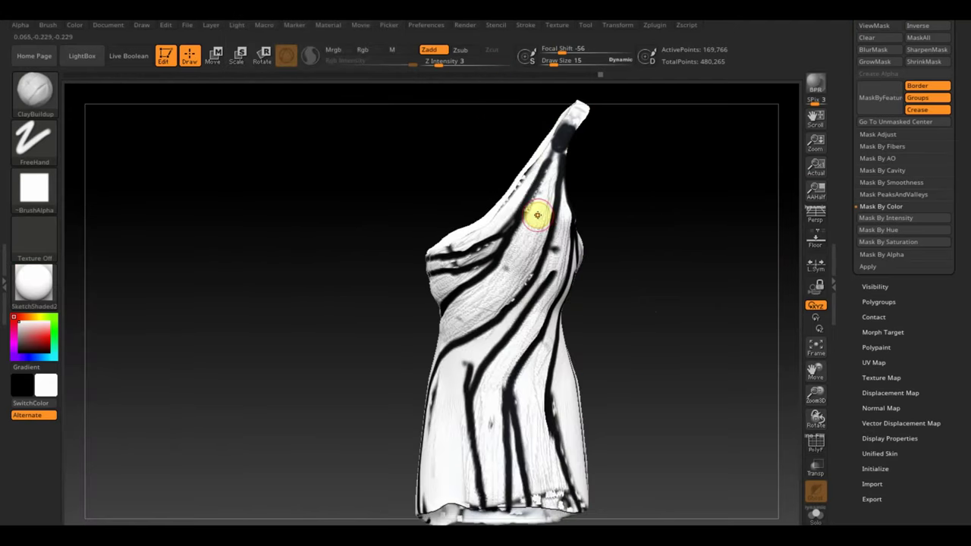
drag(554, 63, 569, 62)
click(34, 90)
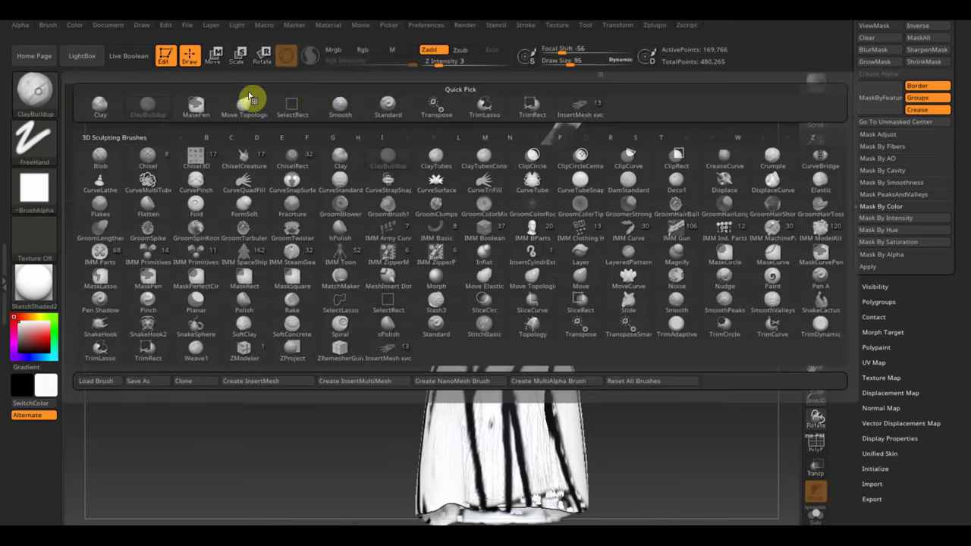
click(388, 104)
Step: Paint over the black guide stripes on the dress in white
mouse_move(401, 124)
mouse_down()
mouse_move(493, 337)
mouse_move(597, 169)
mouse_move(460, 462)
mouse_move(540, 491)
mouse_up()
drag(346, 406, 386, 392)
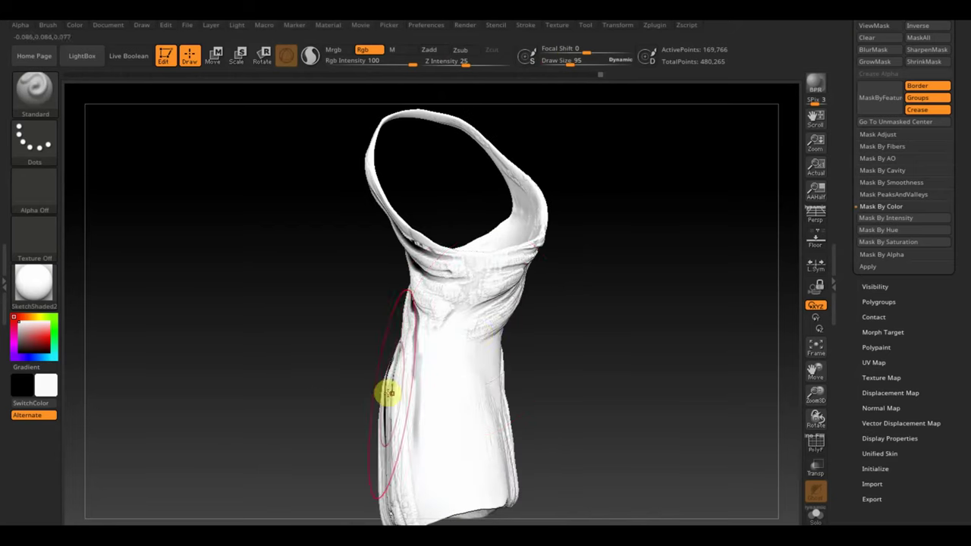
drag(340, 93, 334, 270)
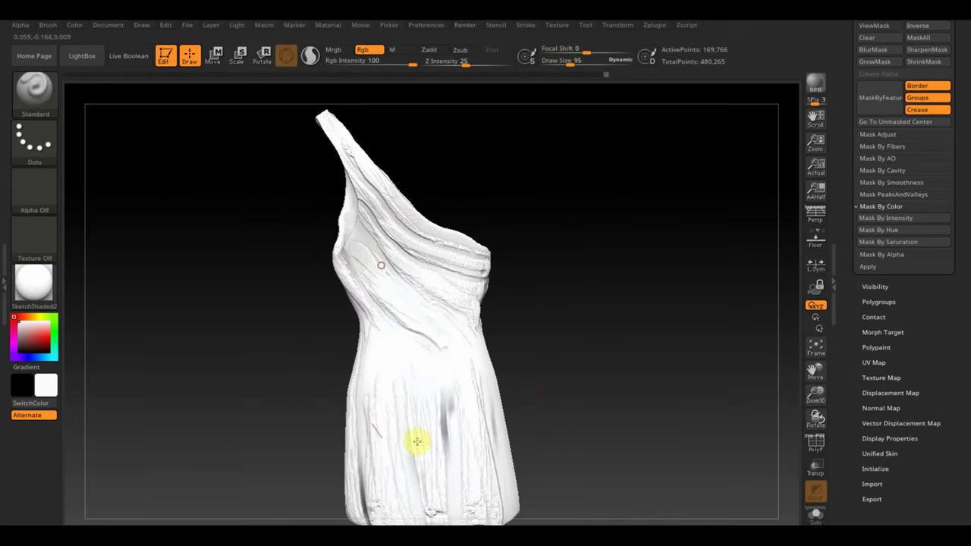
drag(557, 314, 605, 330)
scroll(936, 134, up, 3)
Step: Show all subtools of the character and render it in MatCap Red Wax
scroll(940, 137, up, 2)
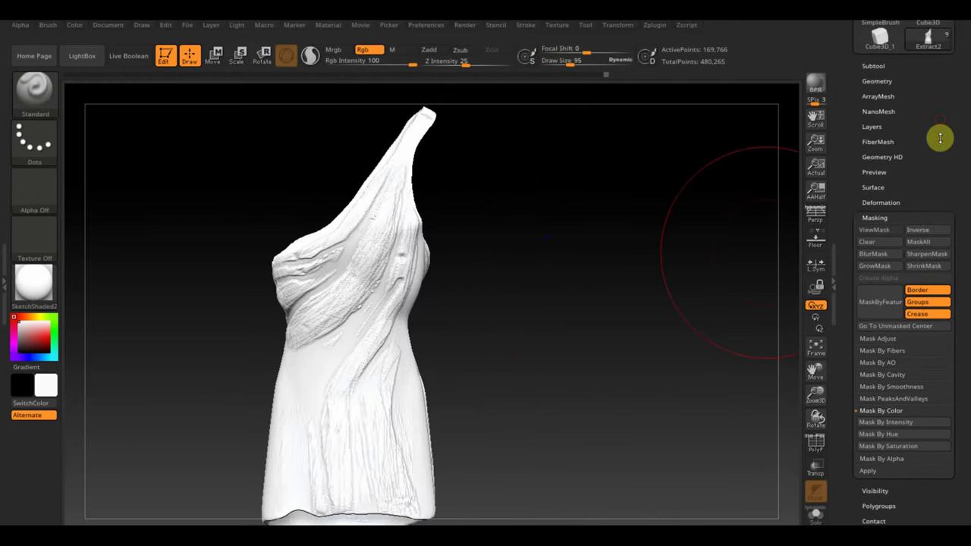
click(881, 81)
click(874, 66)
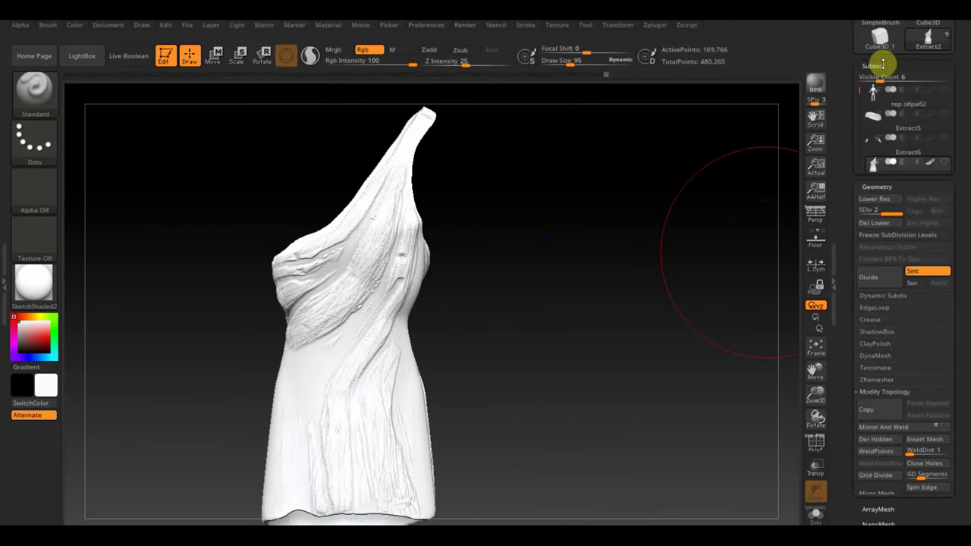
shift+click(944, 161)
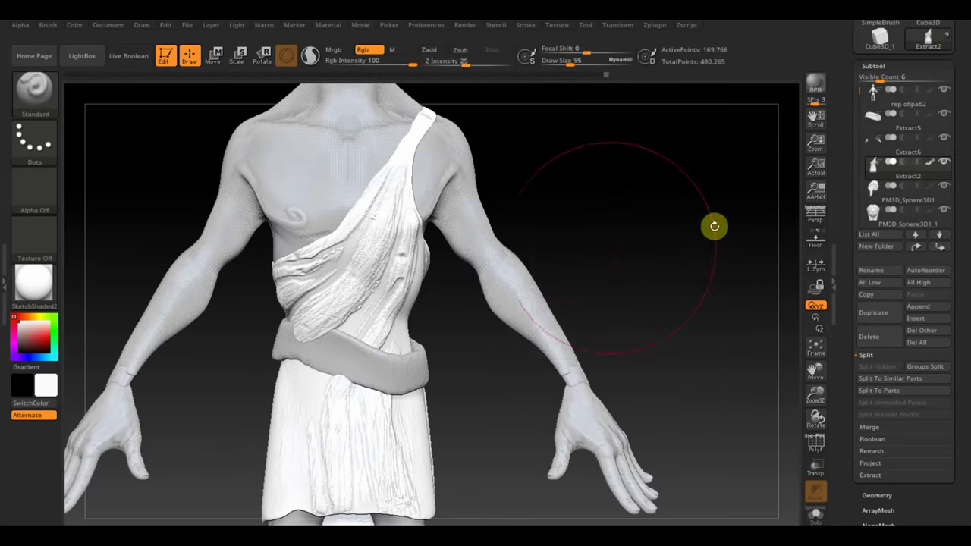
drag(570, 63, 558, 62)
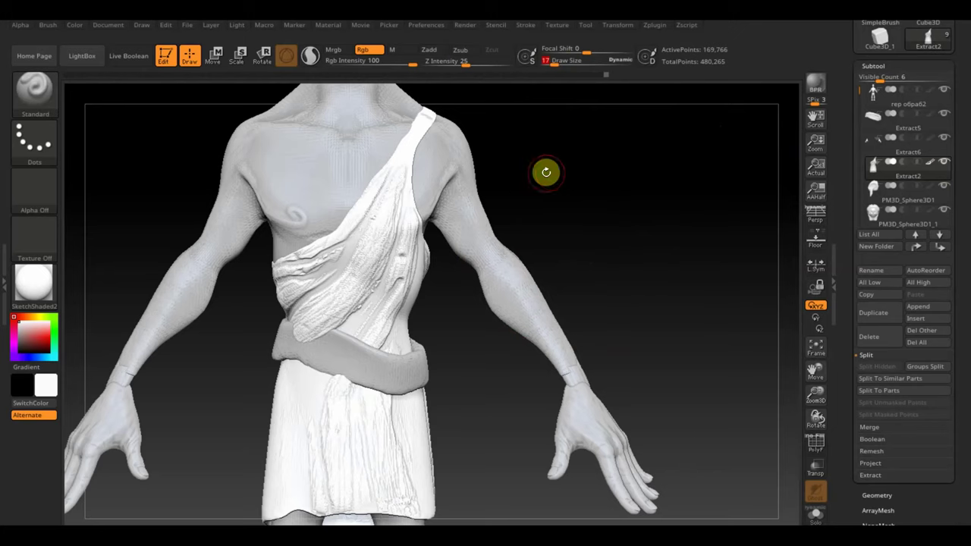
alt+drag(546, 172, 585, 180)
click(35, 283)
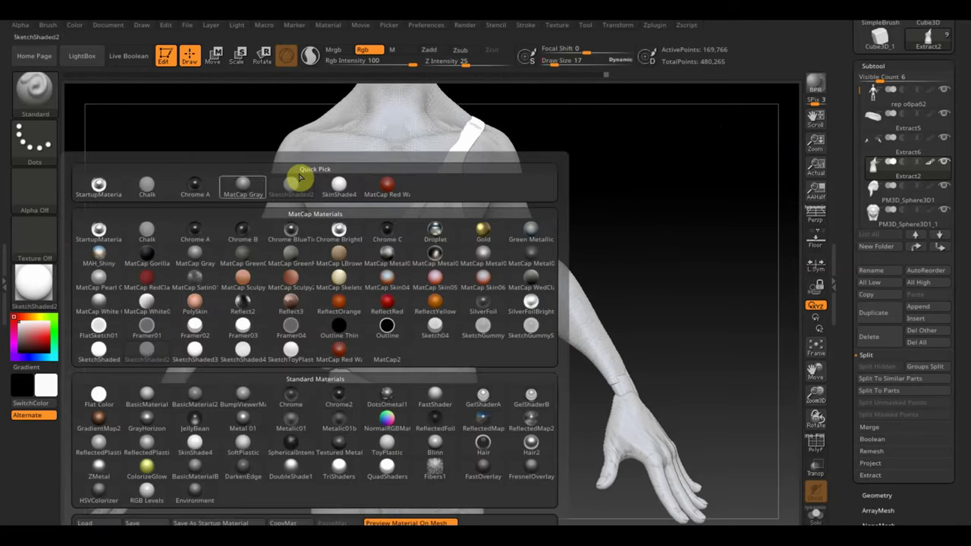
click(389, 184)
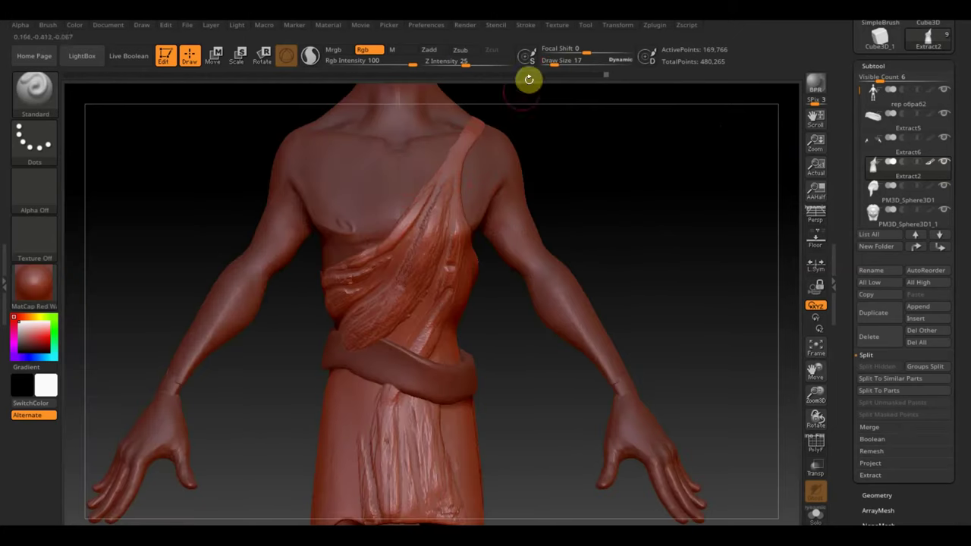
Step: Smooth the chest drape folds down to the skirt with a larger brush
drag(553, 62, 565, 62)
key(shift)
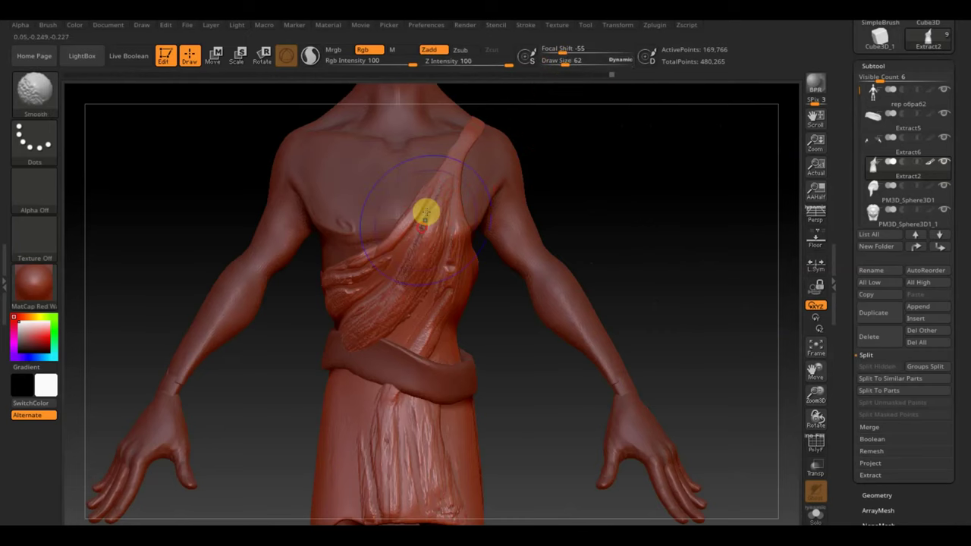
mouse_move(404, 252)
shift+mouse_down()
mouse_move(421, 288)
mouse_move(359, 379)
mouse_move(384, 511)
mouse_move(403, 454)
shift+mouse_up()
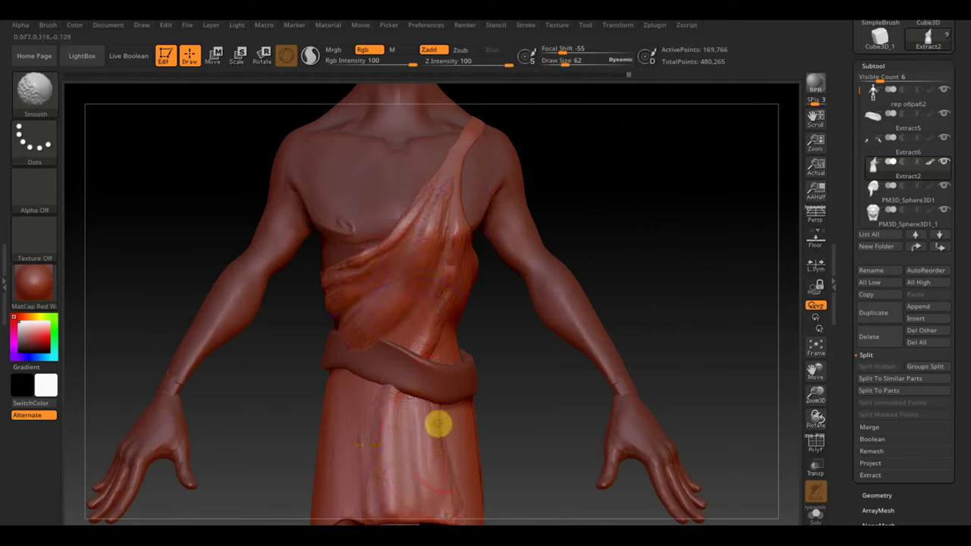
mouse_move(505, 458)
mouse_down()
mouse_move(390, 475)
mouse_move(471, 413)
mouse_up()
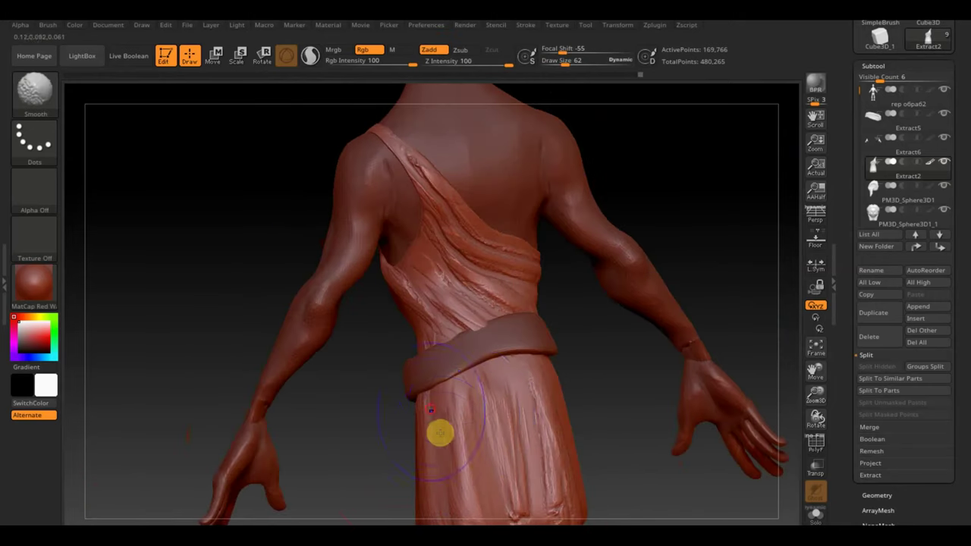
mouse_move(430, 199)
shift+mouse_down()
mouse_move(490, 235)
mouse_move(501, 385)
shift+mouse_up()
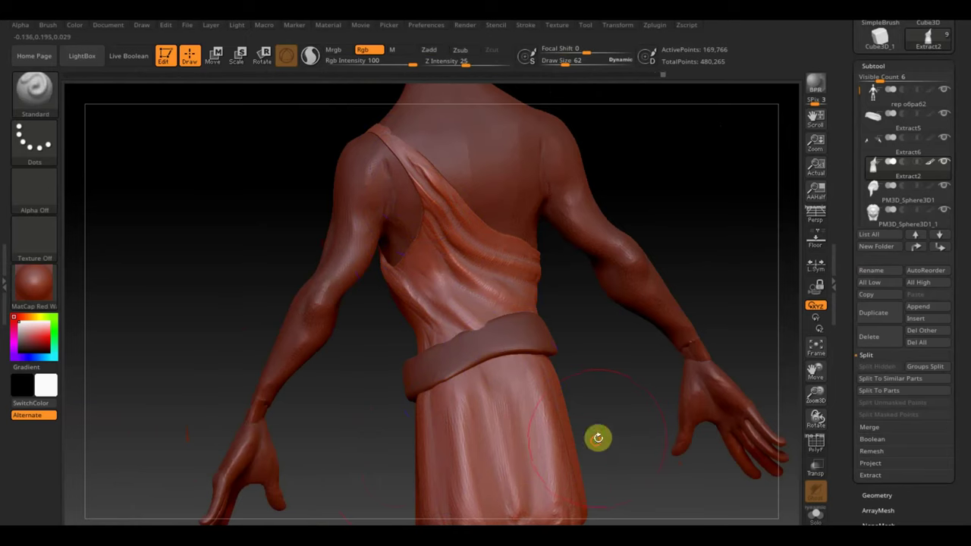
drag(597, 438, 555, 459)
mouse_move(624, 420)
mouse_down()
mouse_move(536, 435)
mouse_move(559, 442)
mouse_up()
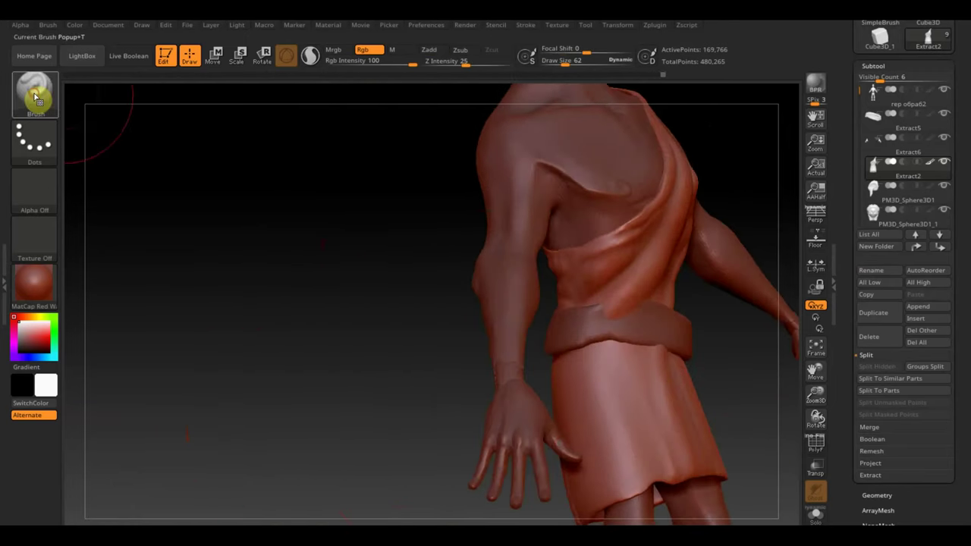
Step: Sculpt vertical ClayBuildup creases into the skirt below the belt and soften them
click(34, 89)
click(145, 104)
drag(247, 268, 492, 123)
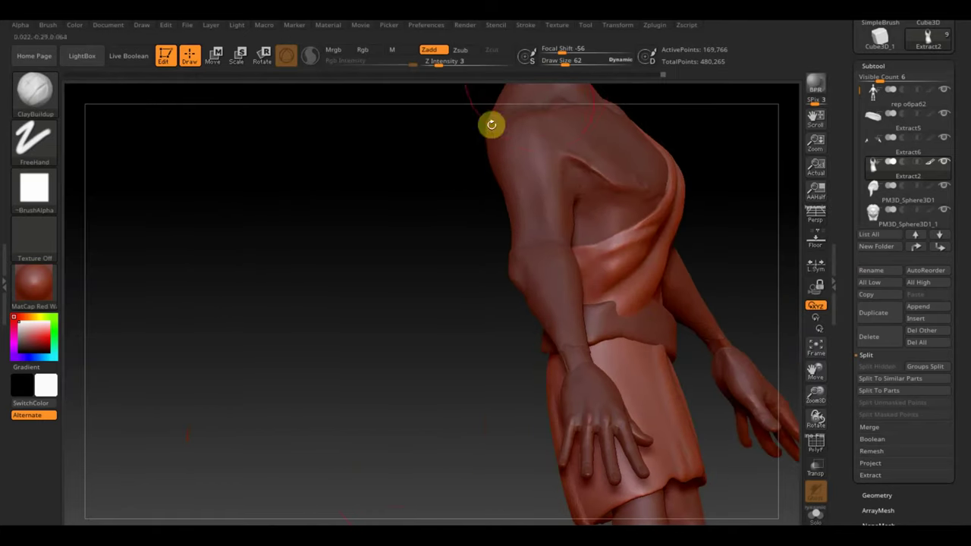
drag(575, 58, 562, 62)
drag(379, 243, 432, 255)
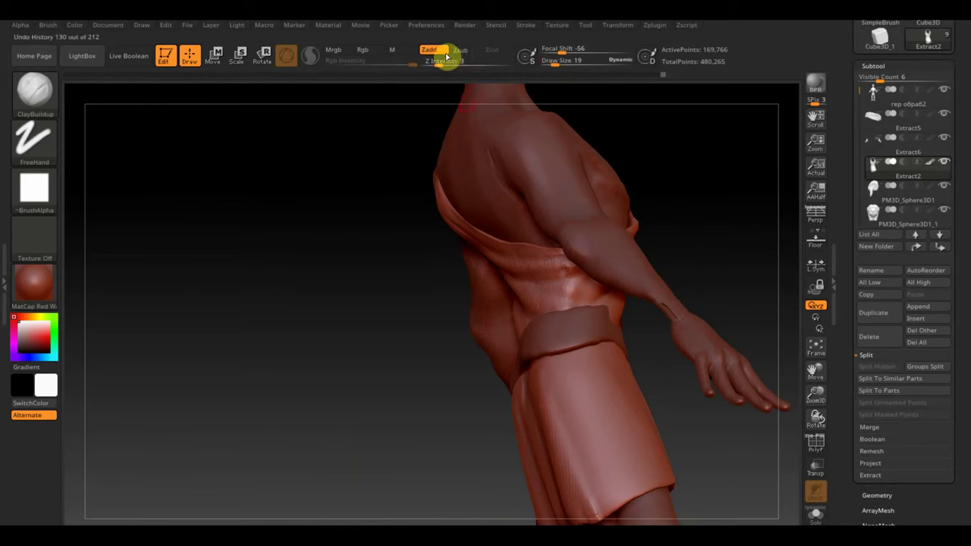
mouse_move(585, 356)
mouse_down()
mouse_move(594, 418)
mouse_move(584, 414)
mouse_move(602, 456)
mouse_up()
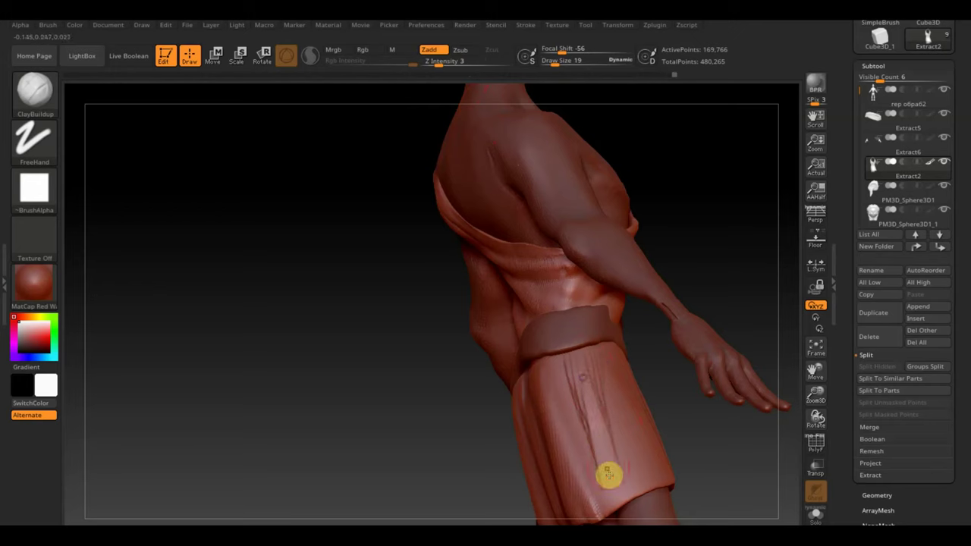
key(shift)
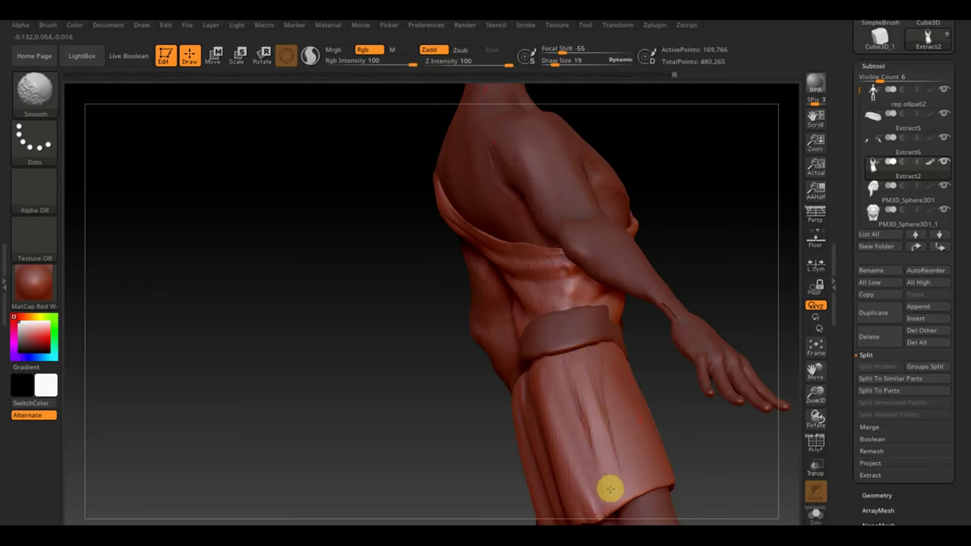
mouse_move(590, 369)
right_down()
mouse_move(646, 412)
mouse_move(618, 437)
mouse_move(624, 375)
right_up()
drag(624, 375, 618, 423)
mouse_move(614, 356)
mouse_down()
mouse_move(616, 482)
mouse_move(635, 375)
mouse_move(639, 488)
mouse_move(621, 341)
mouse_move(615, 438)
mouse_move(631, 490)
mouse_move(642, 397)
mouse_move(607, 336)
mouse_move(612, 403)
mouse_up()
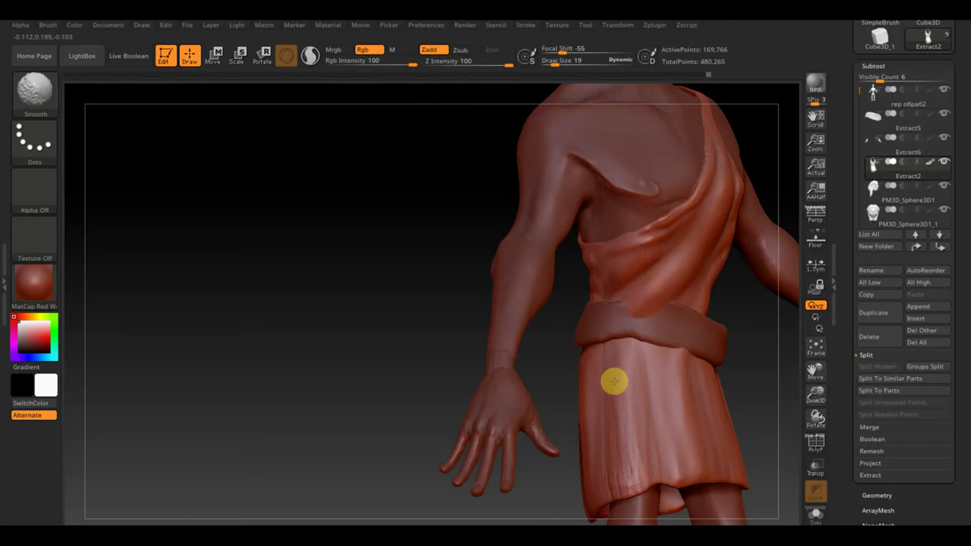
mouse_move(640, 478)
shift+mouse_down()
mouse_move(673, 501)
mouse_move(696, 348)
shift+mouse_up()
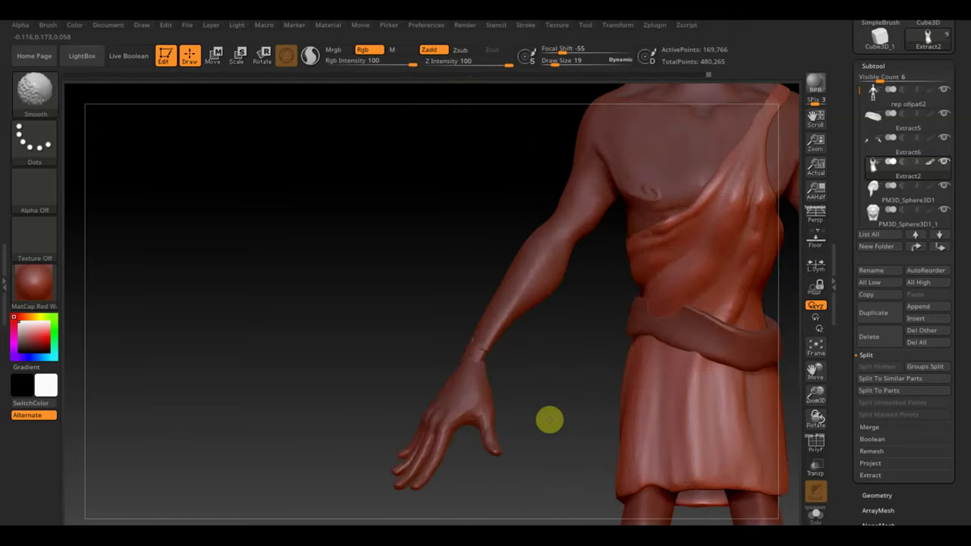
Step: Add small folds along the belt edge and smooth the cloth above and below it
shift+drag(560, 387, 341, 433)
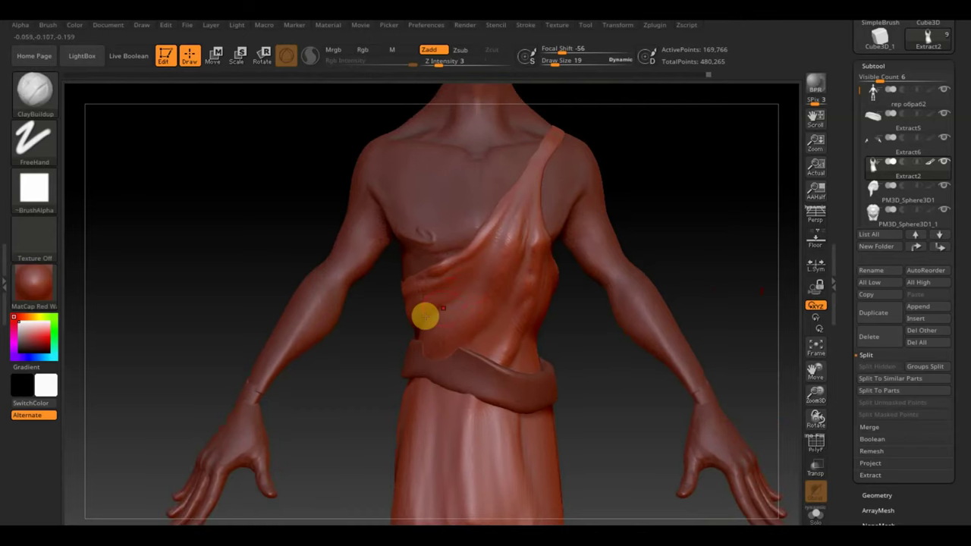
drag(444, 359, 424, 356)
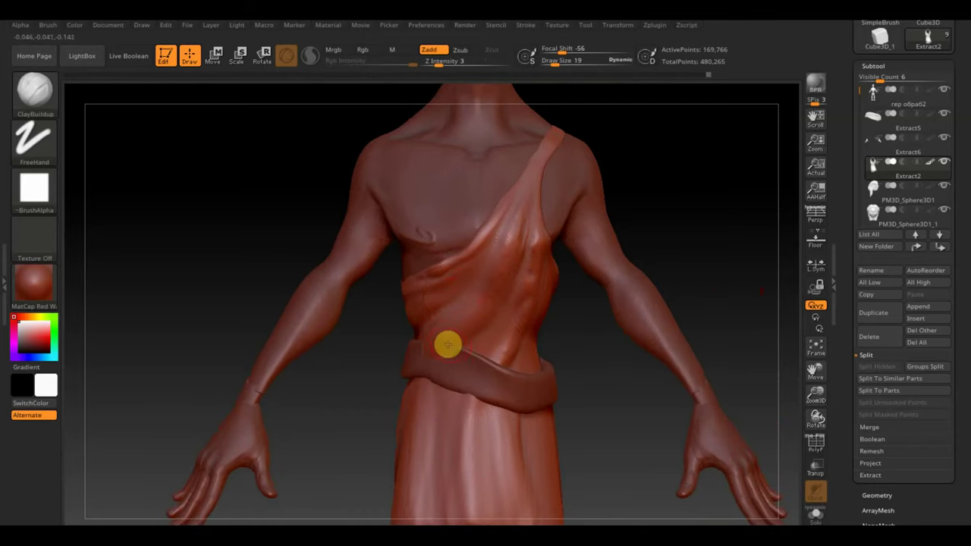
mouse_move(466, 329)
mouse_down()
mouse_move(418, 365)
mouse_move(477, 321)
mouse_up()
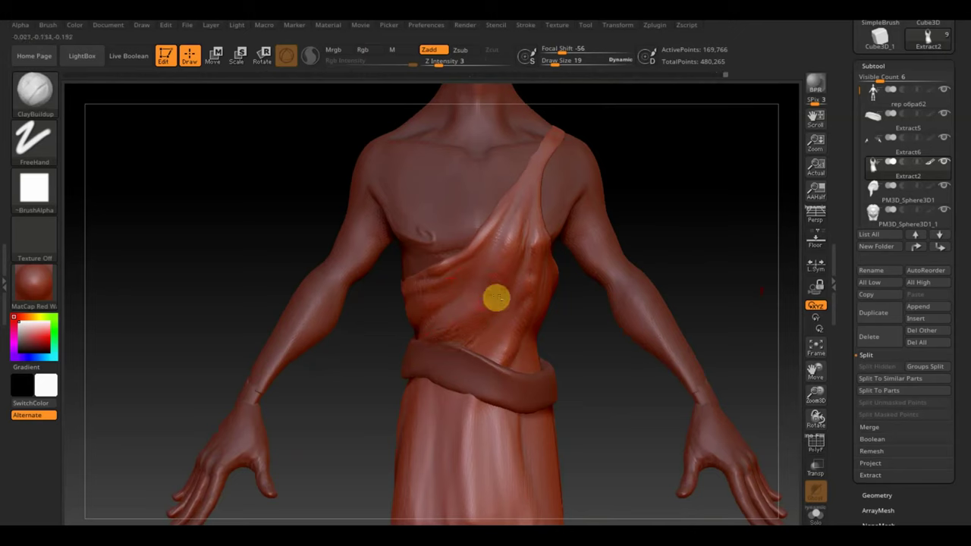
mouse_move(478, 267)
mouse_down()
mouse_move(381, 330)
mouse_move(518, 233)
mouse_move(518, 198)
mouse_move(501, 268)
mouse_move(505, 301)
mouse_move(462, 382)
mouse_move(478, 367)
mouse_move(564, 352)
mouse_move(527, 278)
mouse_move(538, 377)
mouse_move(524, 388)
mouse_move(527, 238)
mouse_move(518, 318)
mouse_move(546, 240)
mouse_move(518, 249)
mouse_up()
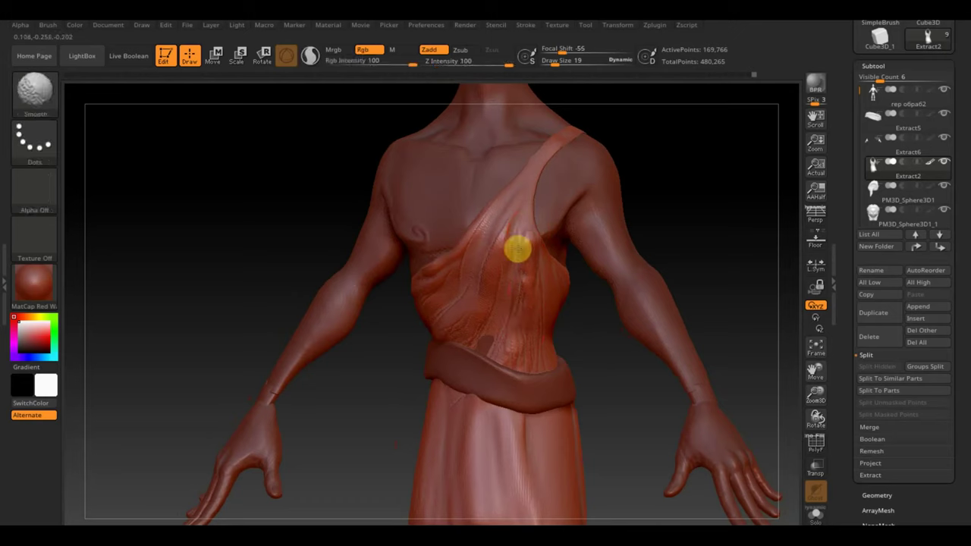
mouse_move(523, 284)
shift+mouse_down()
mouse_move(533, 280)
mouse_move(540, 329)
mouse_move(520, 253)
shift+mouse_up()
shift+drag(448, 347, 480, 326)
mouse_move(493, 371)
shift+mouse_down()
mouse_move(521, 430)
mouse_move(537, 512)
shift+mouse_up()
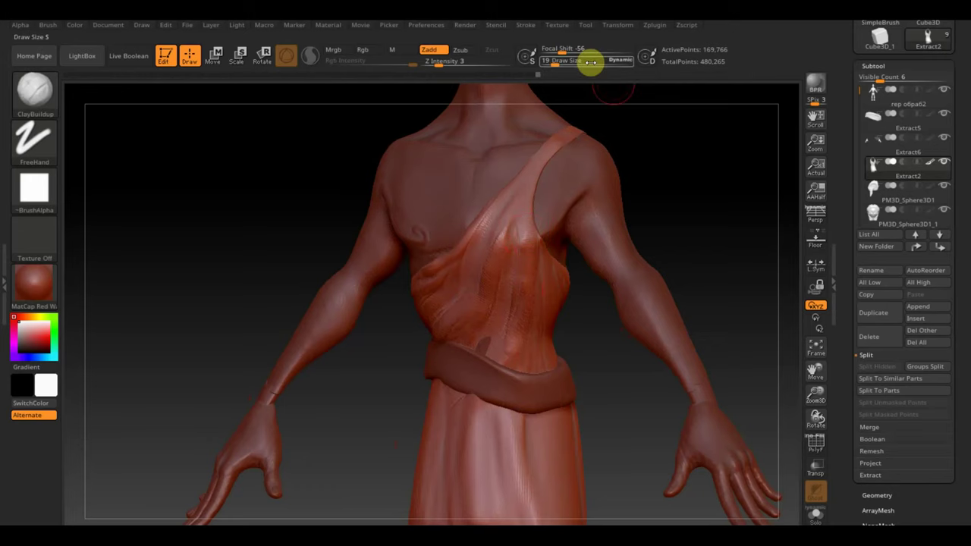
Step: With a smaller brush, smooth along the shoulder strap and dent the cloth below the belt
drag(556, 65, 550, 65)
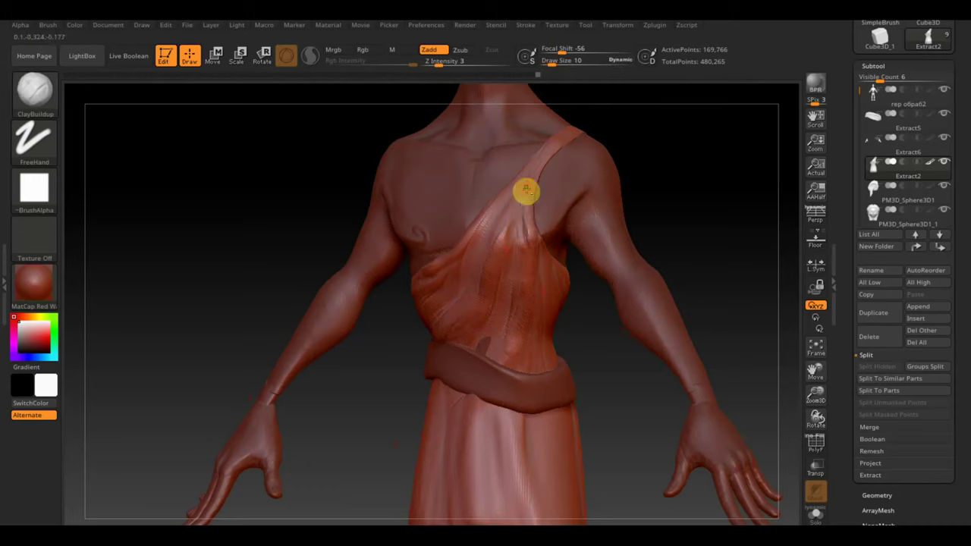
key(shift)
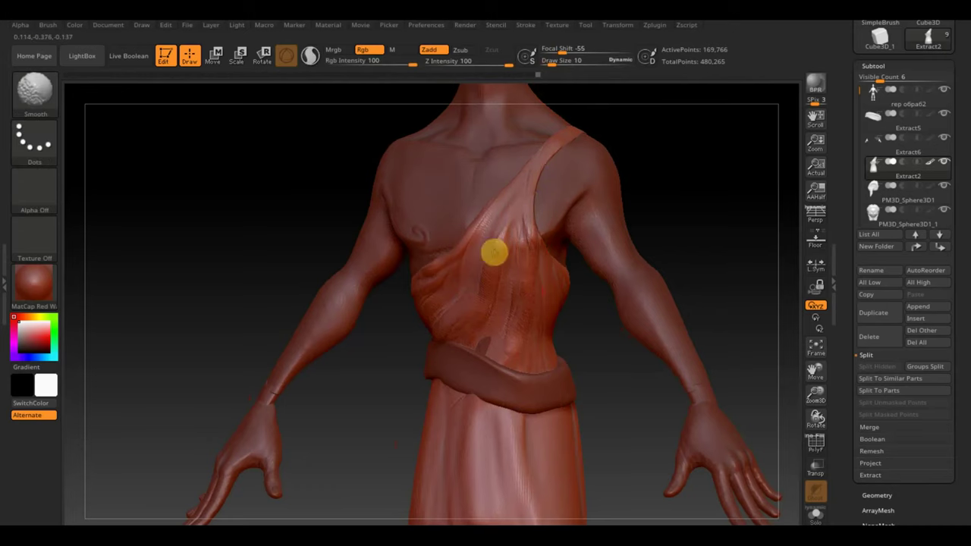
key(shift)
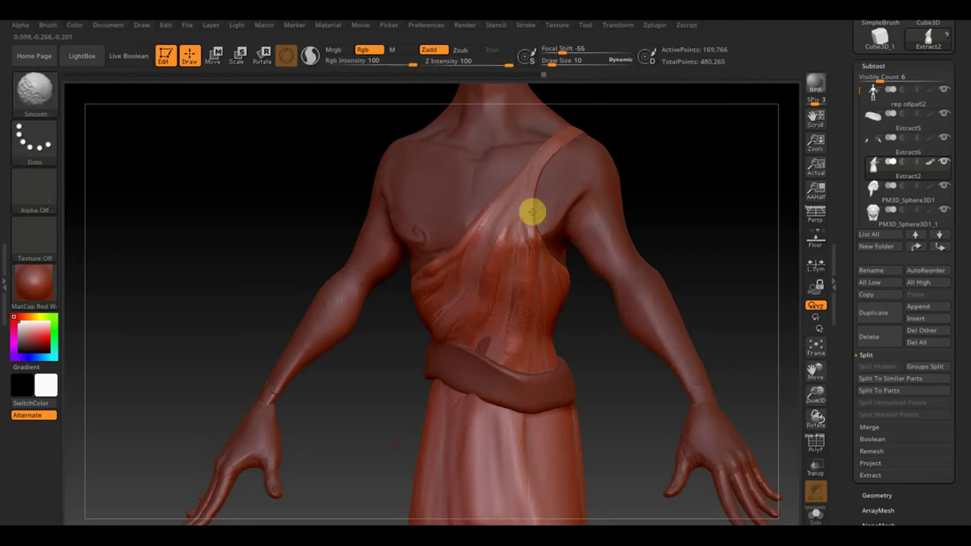
shift+drag(520, 238, 511, 210)
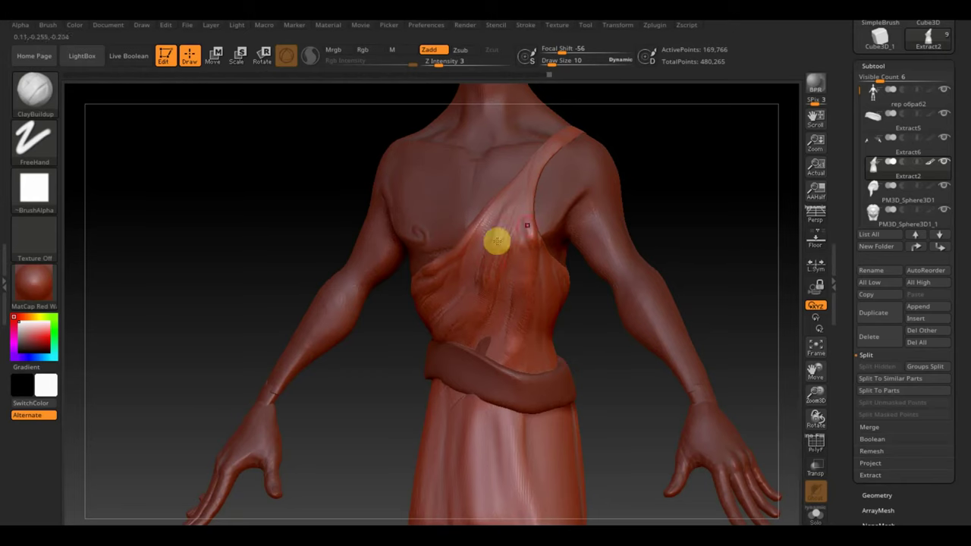
drag(662, 208, 705, 195)
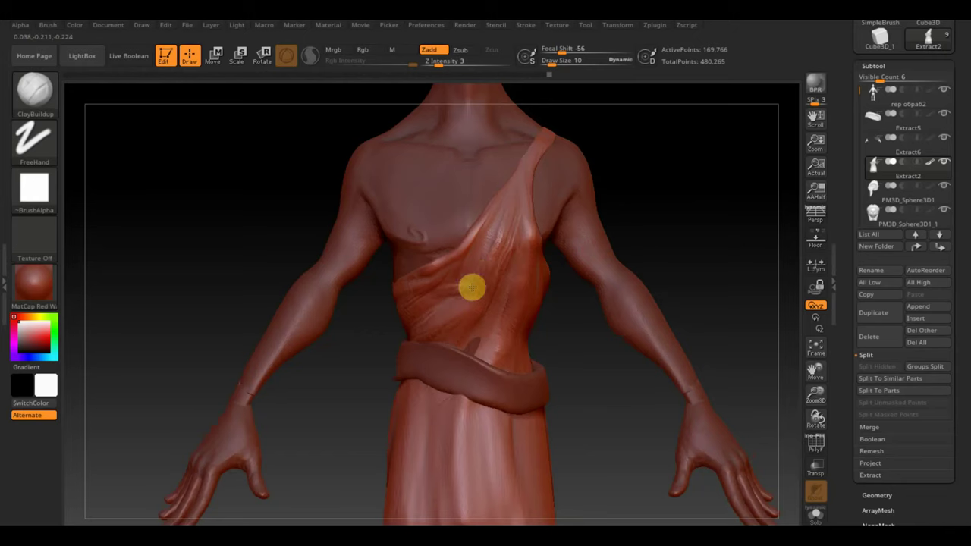
key(shift)
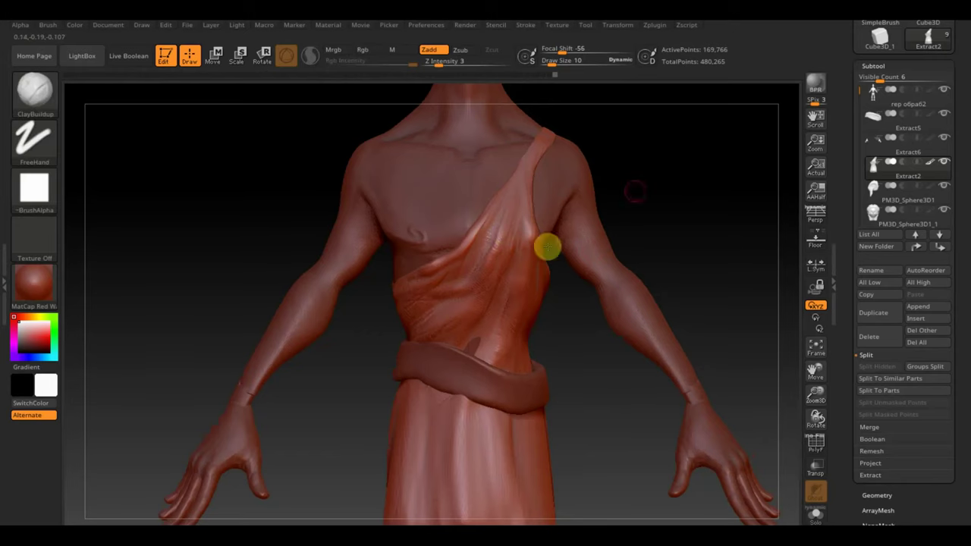
drag(635, 193, 551, 249)
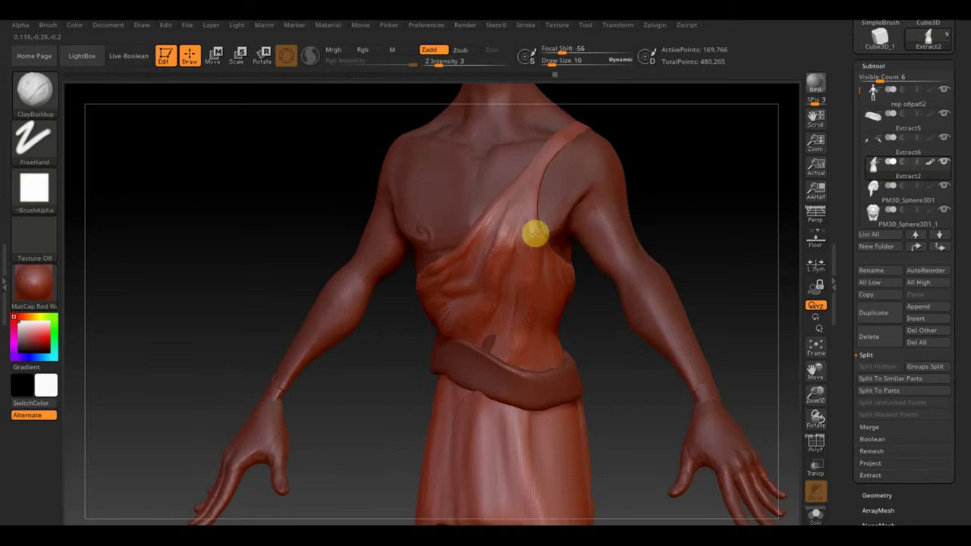
key(shift)
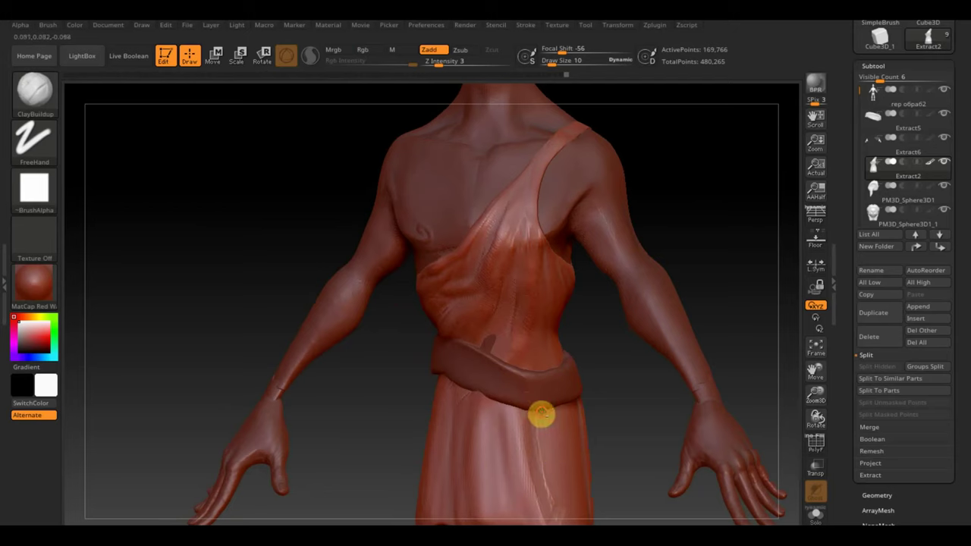
mouse_move(562, 414)
mouse_down()
mouse_move(565, 464)
mouse_move(559, 406)
mouse_up()
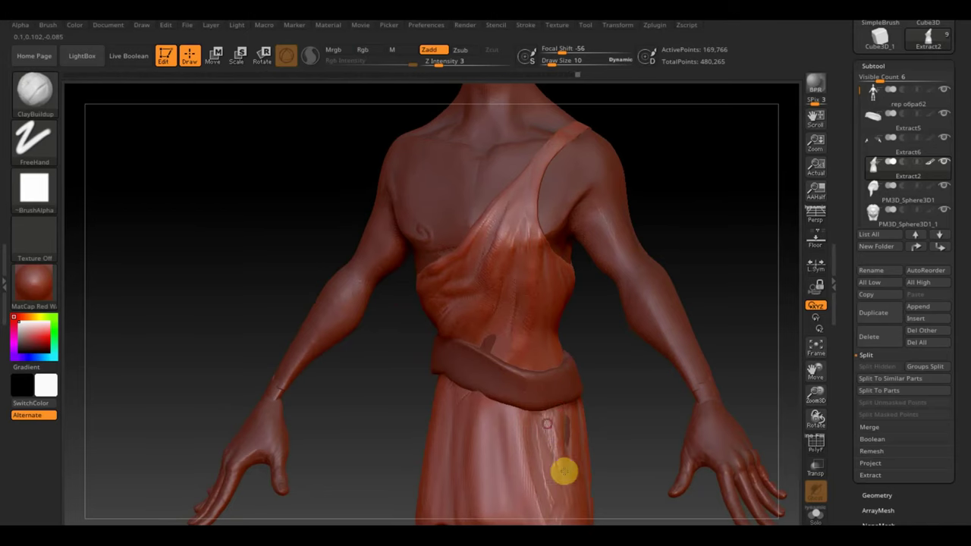
right_drag(591, 450, 579, 460)
key(shift)
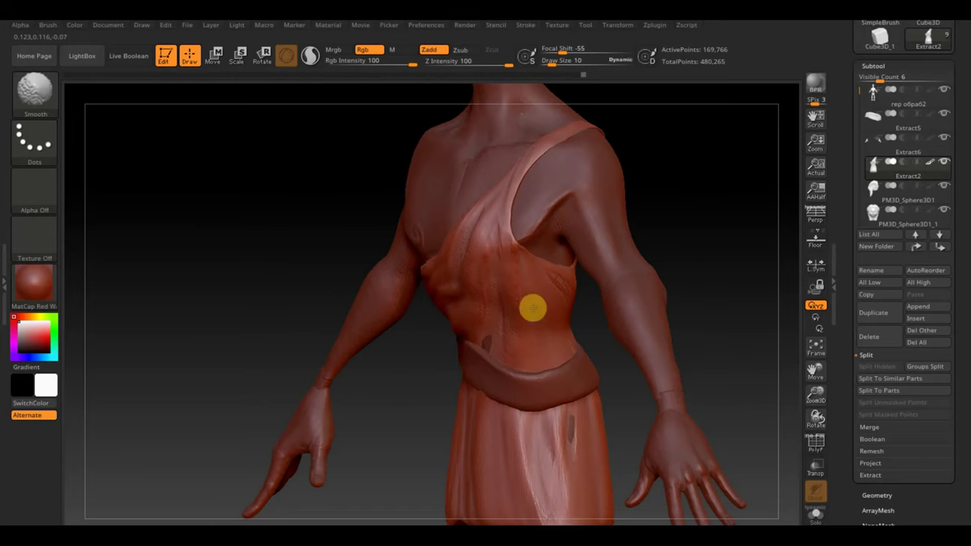
Step: Sculpt diagonal ClayBuildup folds across the chest cloth
right_drag(597, 347, 529, 295)
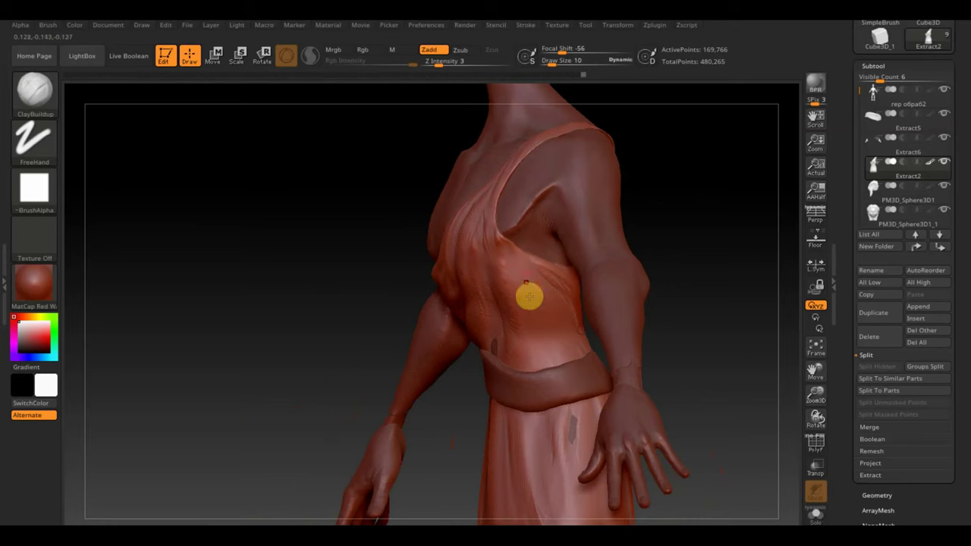
mouse_move(509, 277)
mouse_down()
mouse_move(559, 358)
mouse_move(513, 271)
mouse_move(579, 361)
mouse_up()
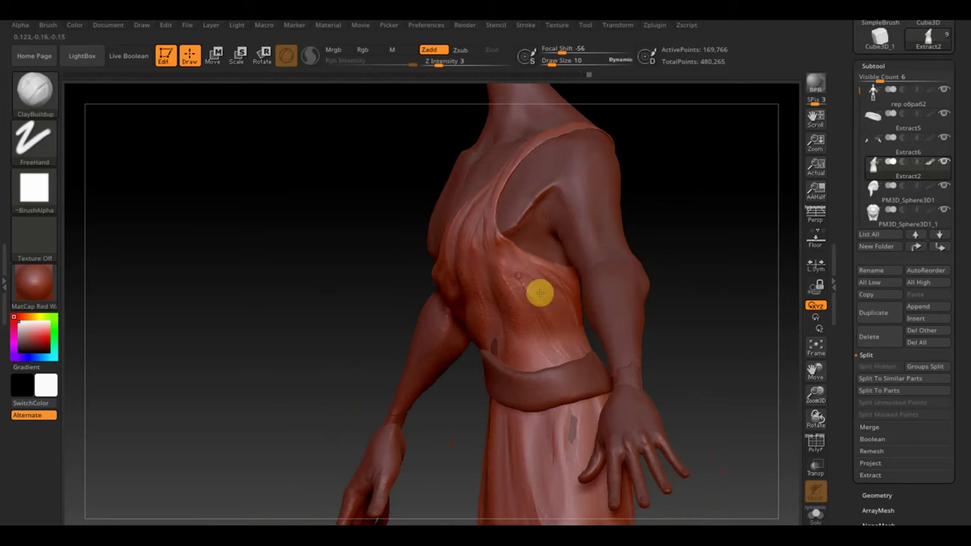
drag(516, 269, 570, 339)
mouse_move(527, 265)
mouse_down()
mouse_move(511, 256)
mouse_move(566, 312)
mouse_move(516, 238)
mouse_up()
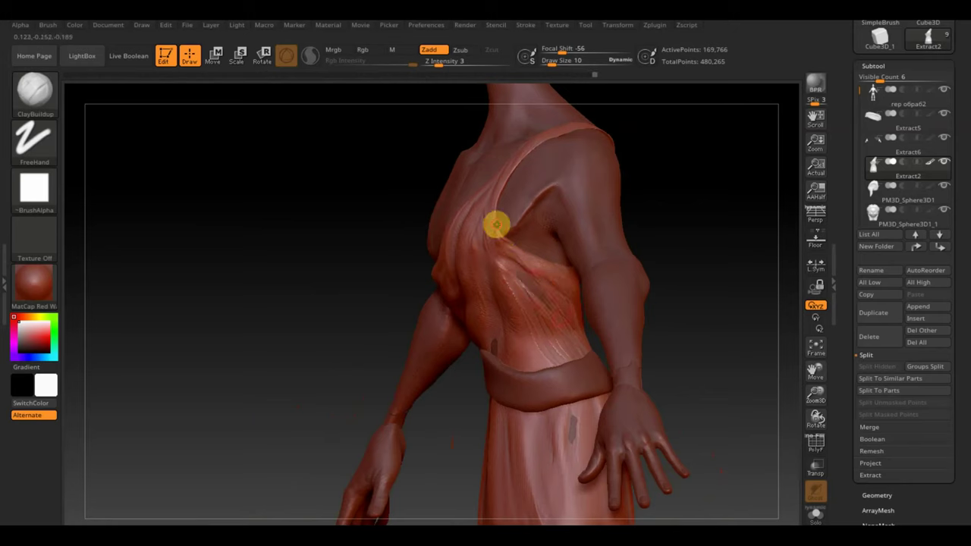
mouse_move(558, 336)
mouse_down()
mouse_move(588, 361)
mouse_move(561, 344)
mouse_move(538, 299)
mouse_move(578, 353)
mouse_up()
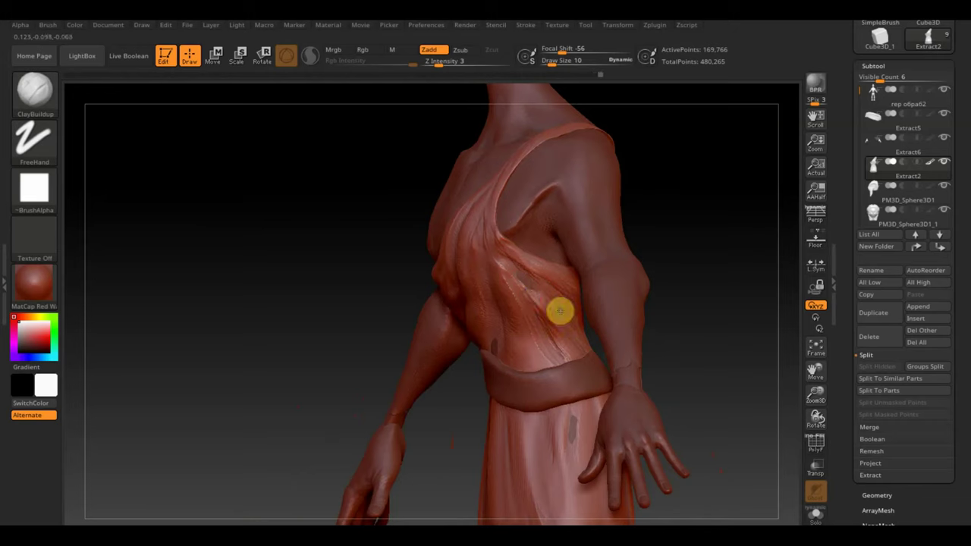
Step: Lightly smooth the chest folds and QuickSave the project
key(shift)
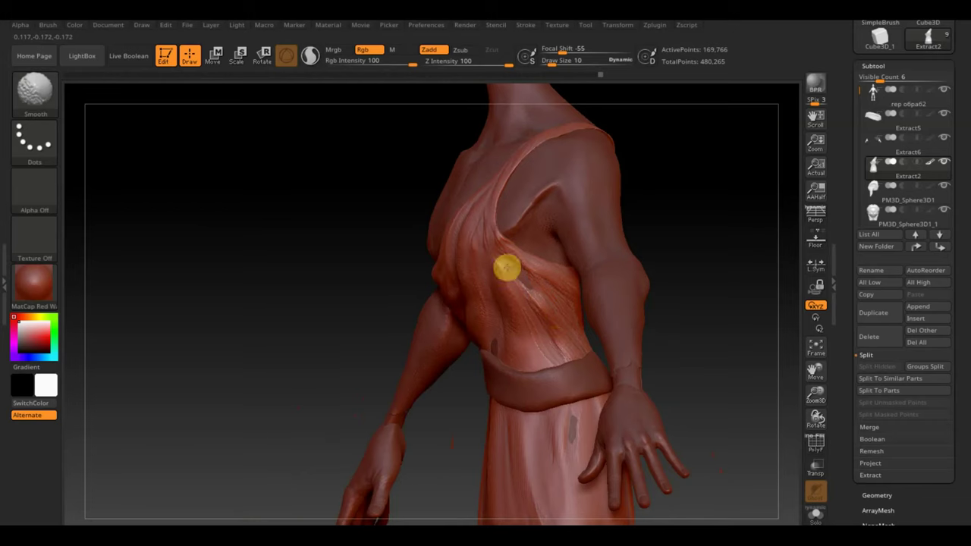
mouse_move(680, 375)
mouse_down()
mouse_move(703, 379)
mouse_move(637, 389)
mouse_move(592, 327)
mouse_up()
key(shift)
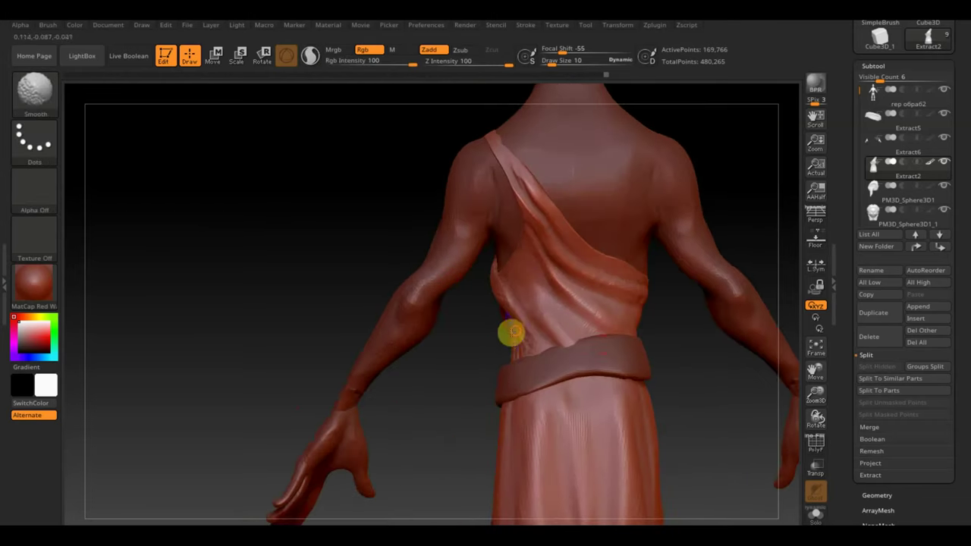
key(ctrl+s)
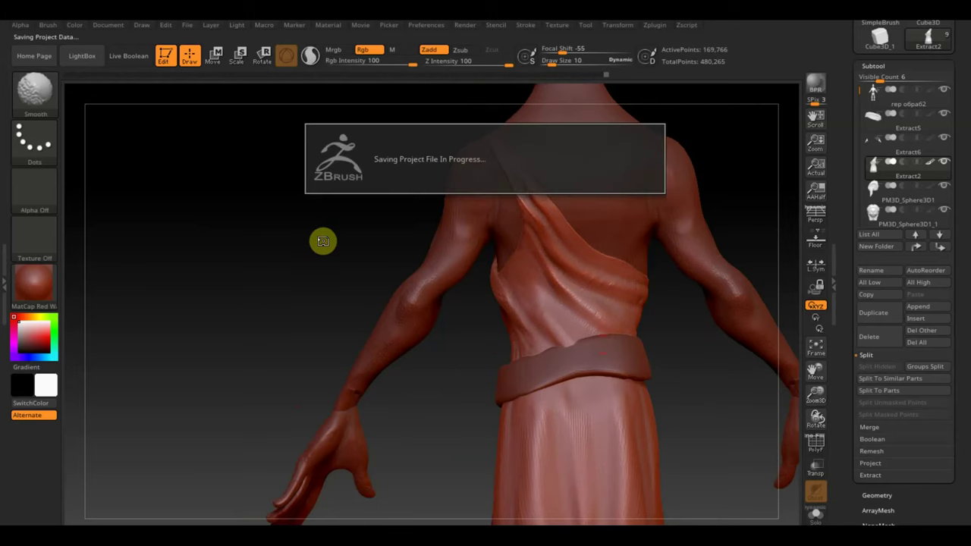
mouse_move(321, 243)
mouse_down()
mouse_move(288, 263)
mouse_move(377, 261)
mouse_move(623, 212)
mouse_move(615, 390)
mouse_up()
alt+drag(585, 458, 559, 351)
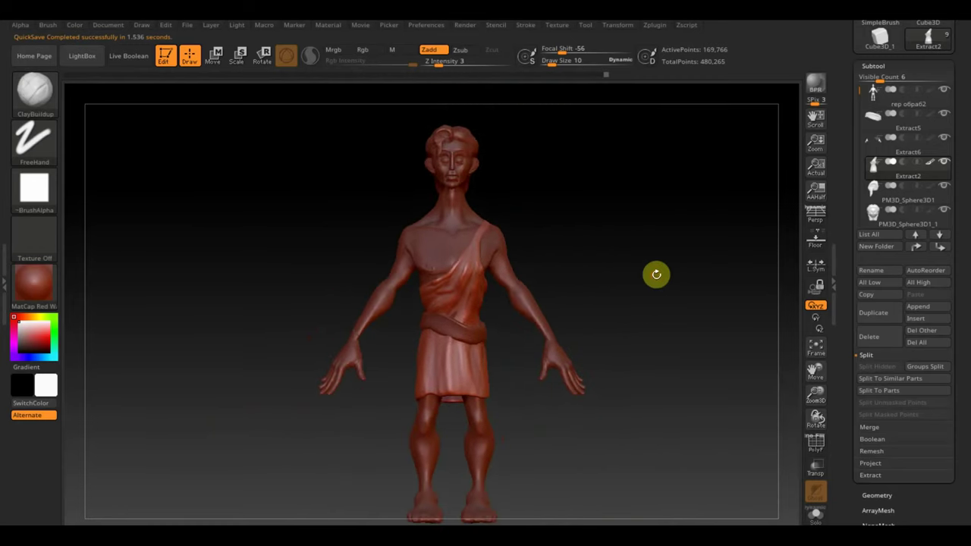
alt+drag(579, 356, 601, 336)
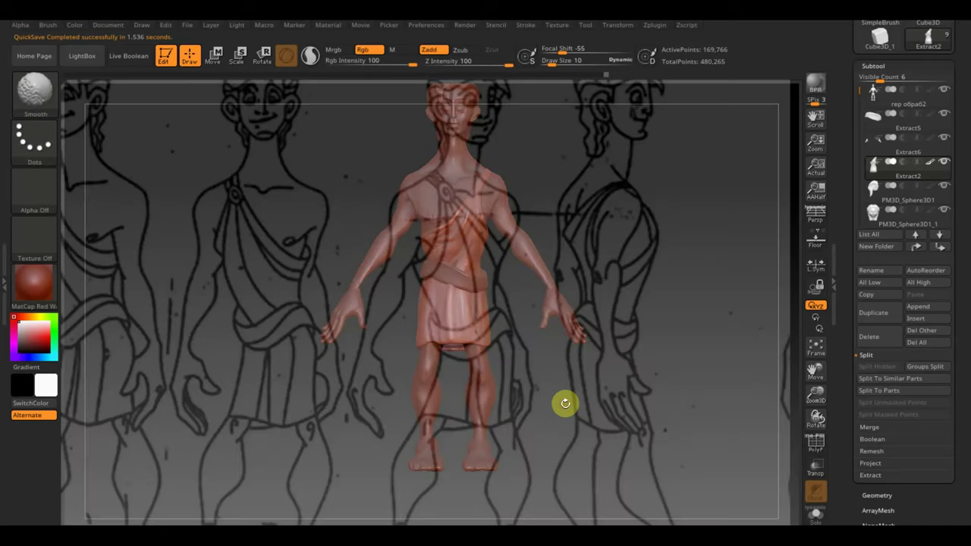
key(z)
mouse_move(358, 245)
mouse_down()
mouse_move(329, 186)
mouse_move(325, 133)
mouse_up()
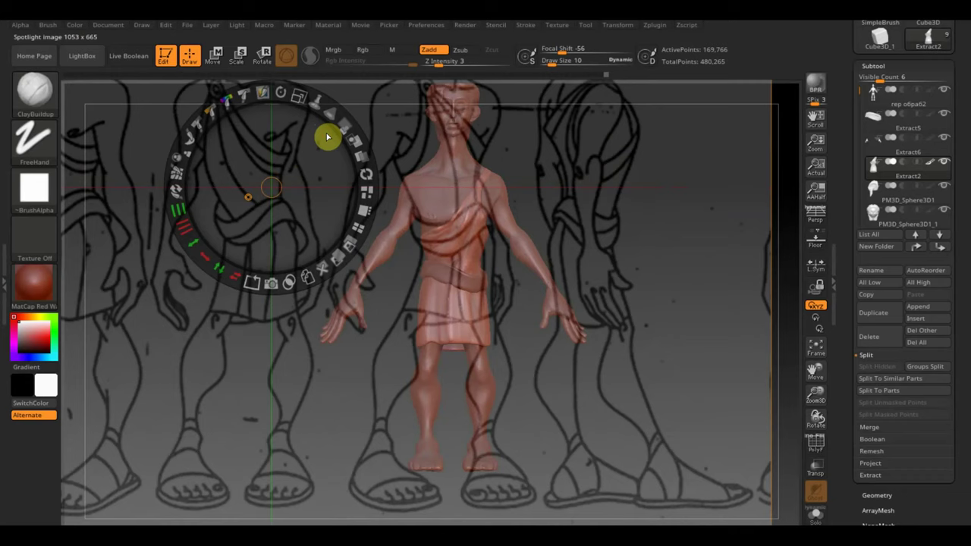
key(shift)
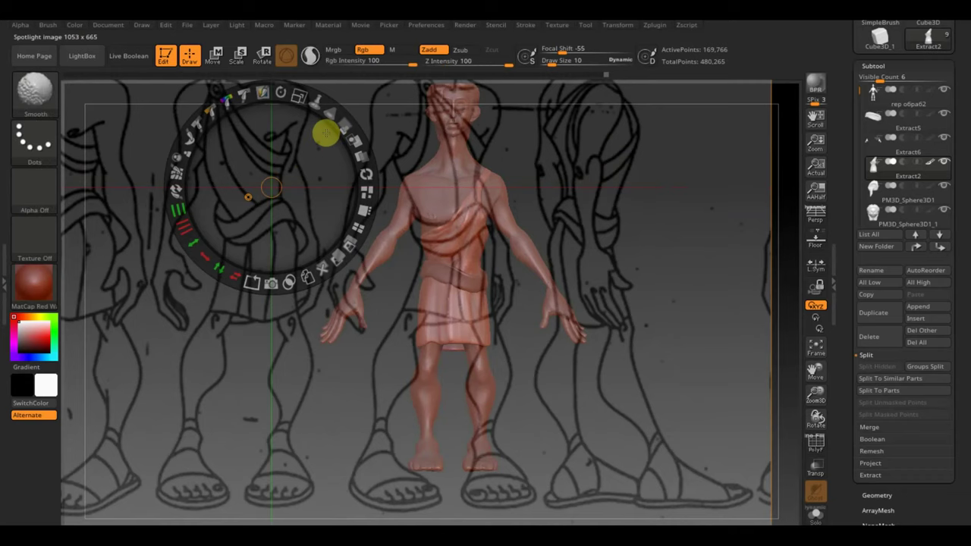
key(shift+z)
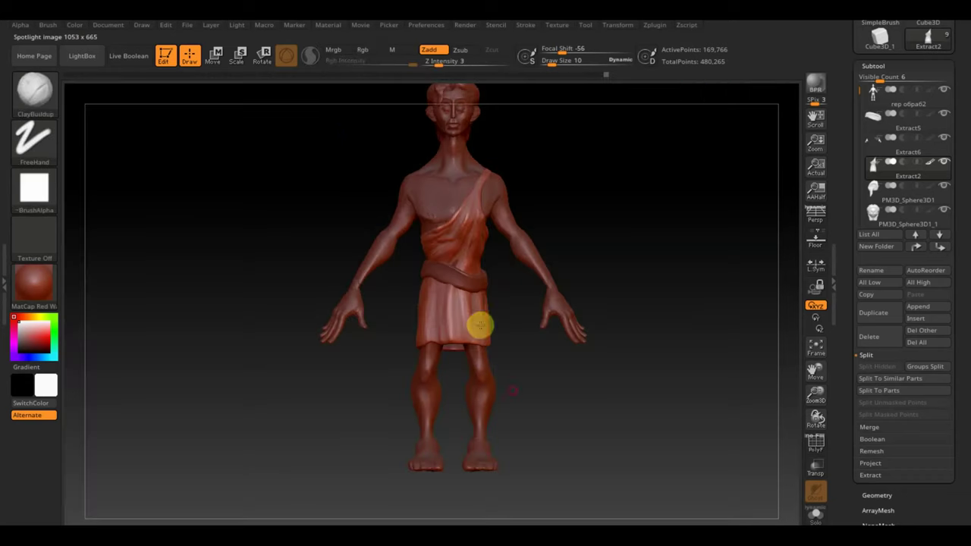
mouse_move(520, 447)
alt+mouse_down()
mouse_move(520, 395)
mouse_move(505, 364)
mouse_move(534, 414)
mouse_move(542, 363)
alt+mouse_up()
Step: Select the body subtool and Ctrl-mask a band around each ankle
alt+click(460, 394)
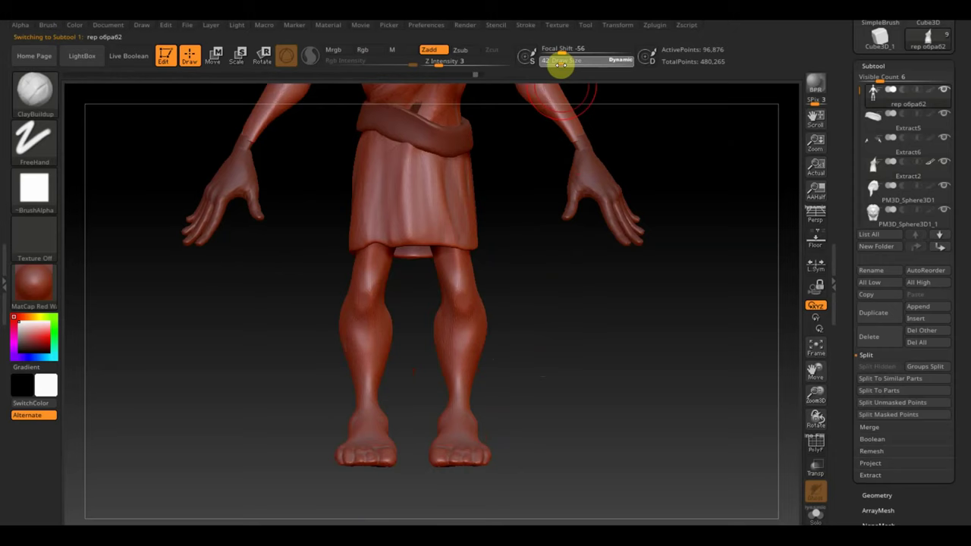
key(shift)
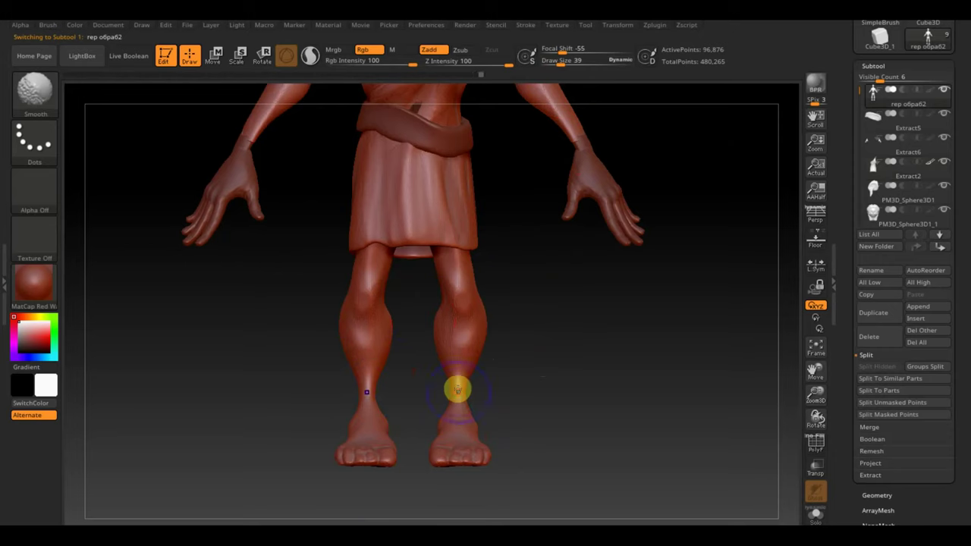
key(ctrl)
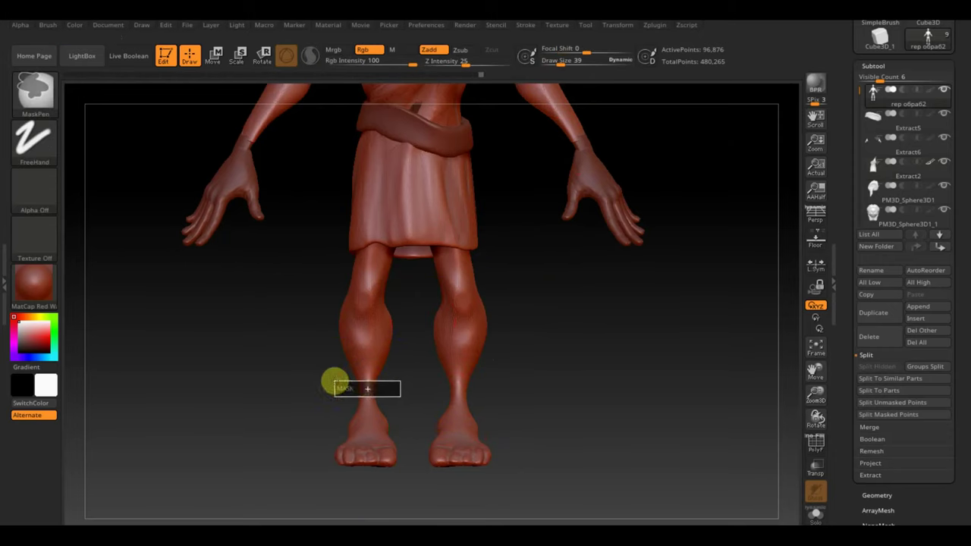
ctrl+drag(332, 382, 400, 386)
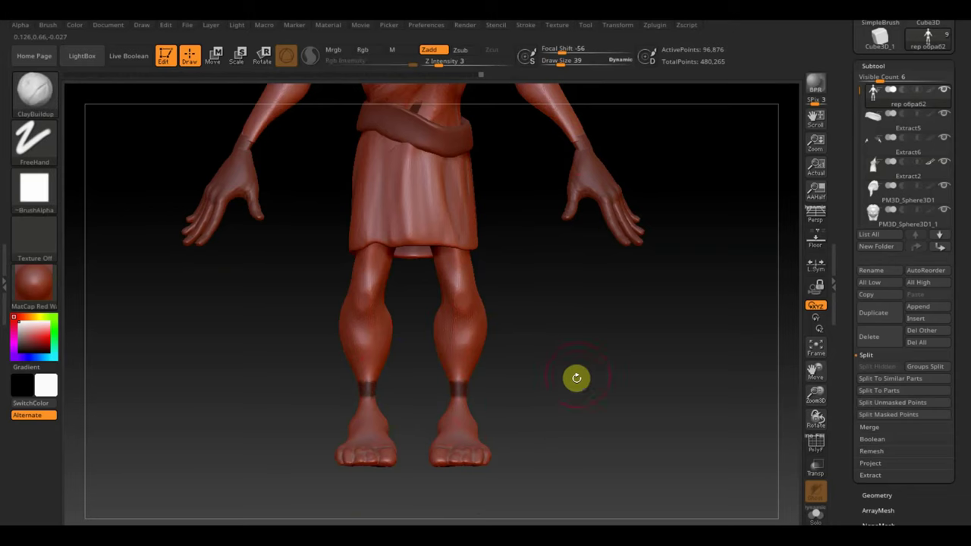
Step: Extract the masked ankle bands with reduced thickness and accept them as Extract7
click(880, 472)
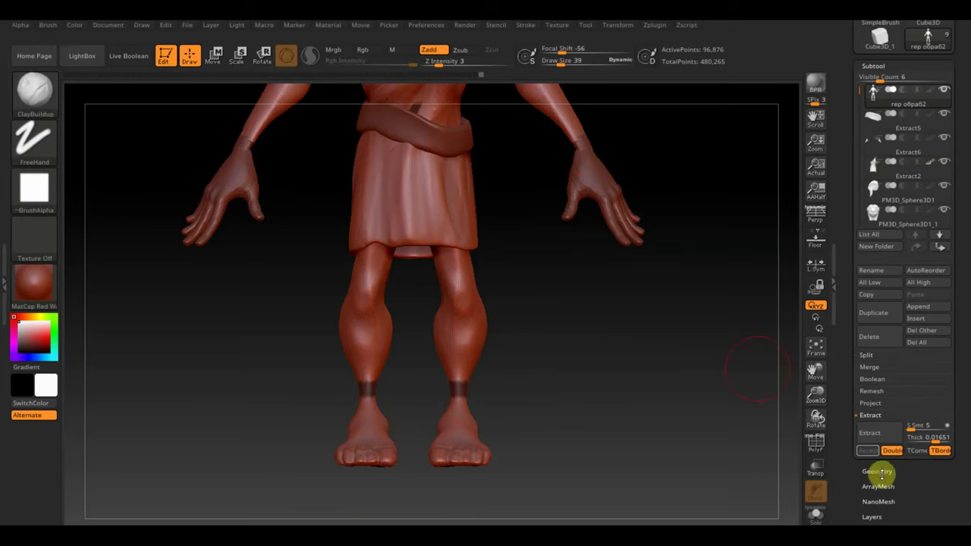
click(888, 435)
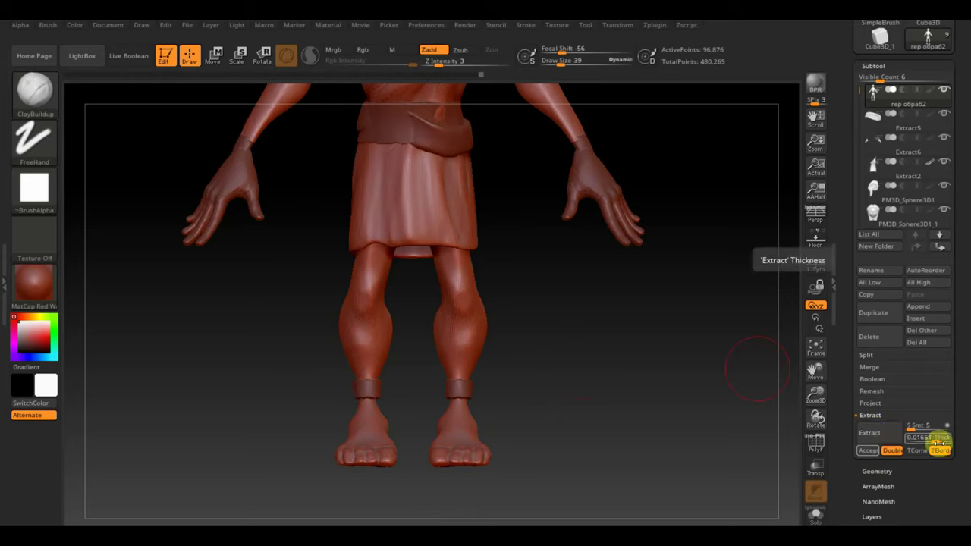
drag(939, 438, 920, 440)
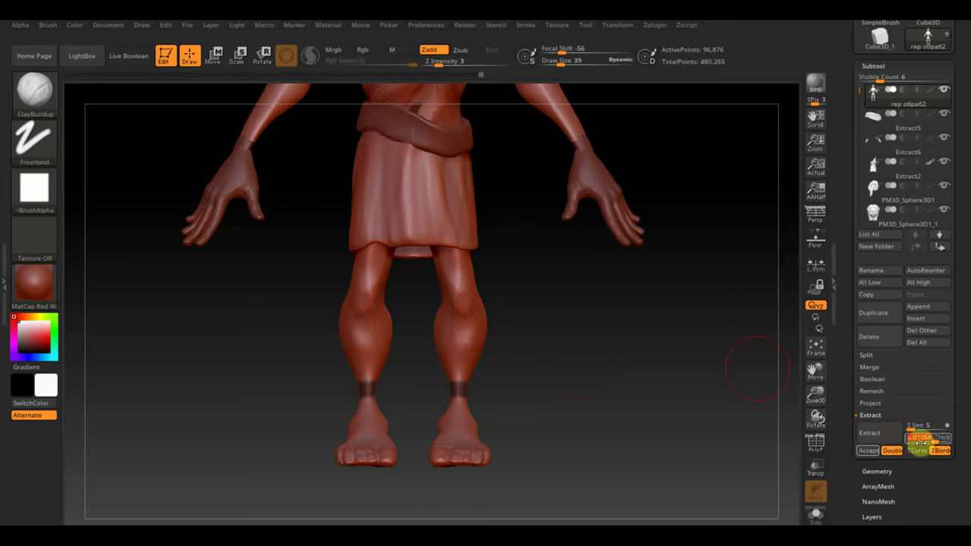
click(869, 451)
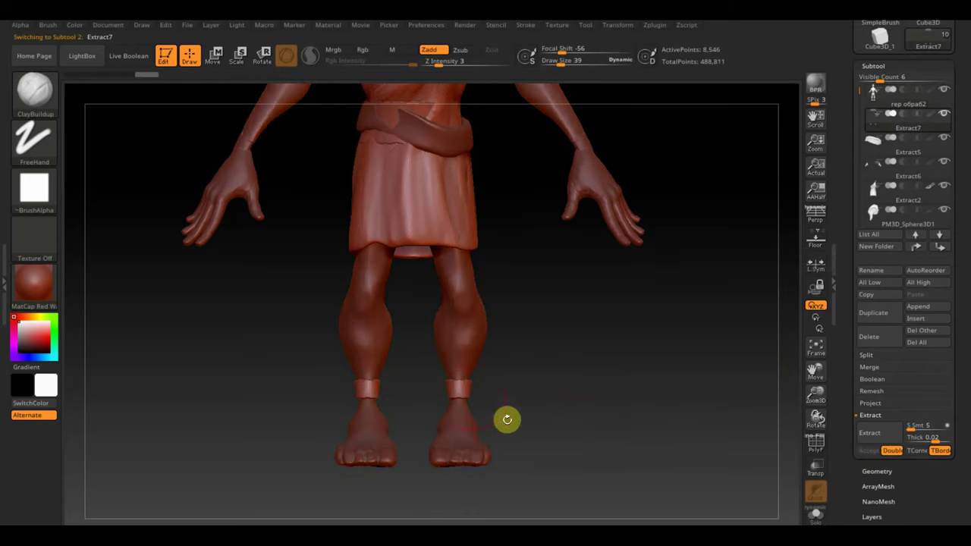
Step: Snap to exact side views of the legs to inspect the ankle bands
key(shift)
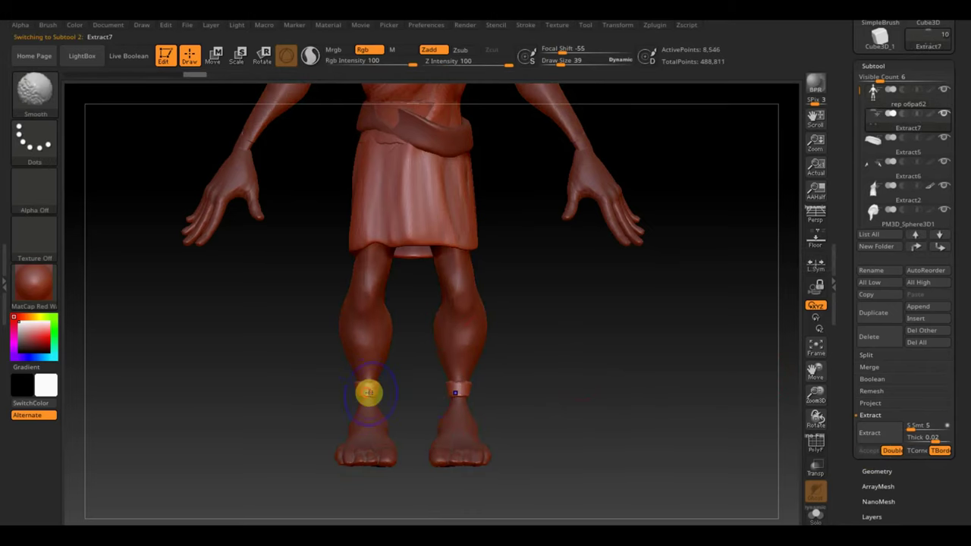
mouse_move(340, 407)
shift+mouse_down()
mouse_move(347, 387)
mouse_move(400, 394)
shift+mouse_up()
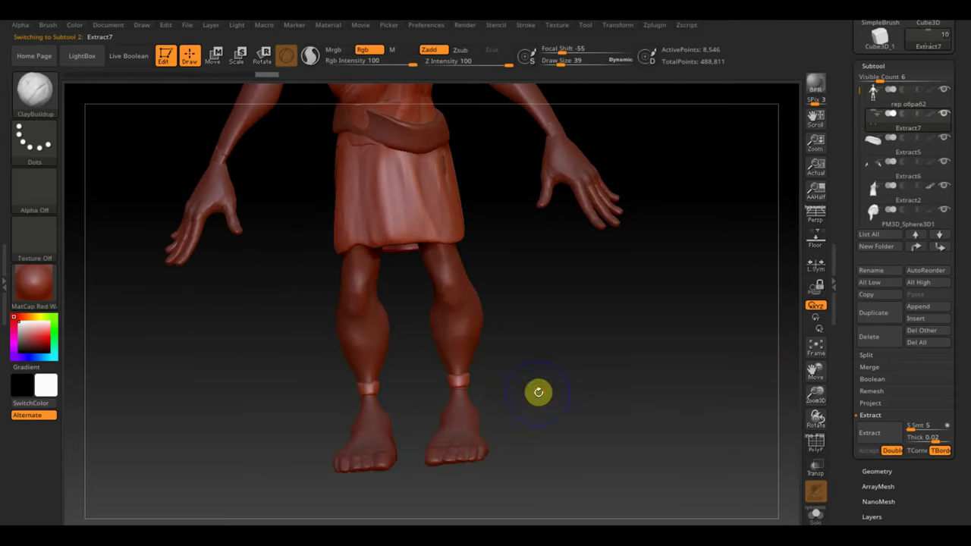
drag(538, 392, 494, 385)
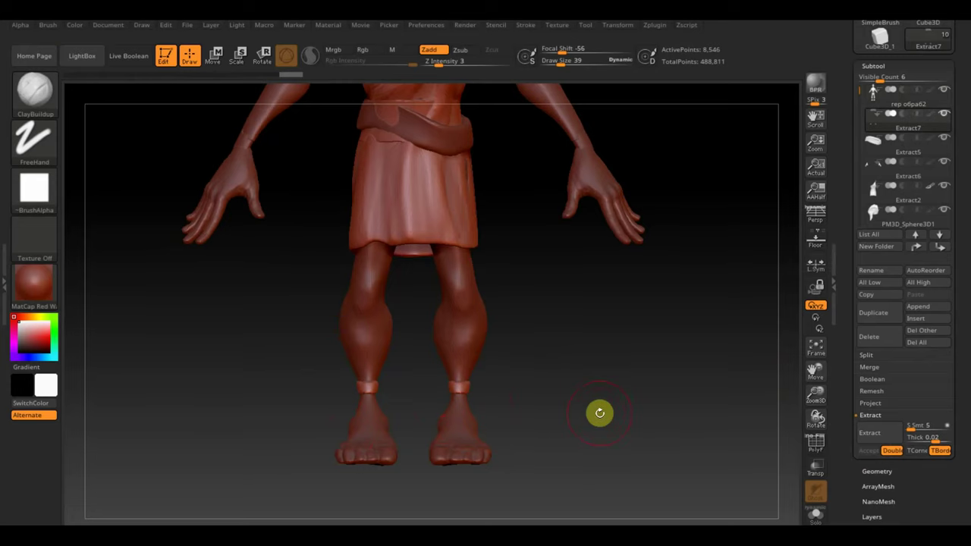
drag(586, 384, 652, 386)
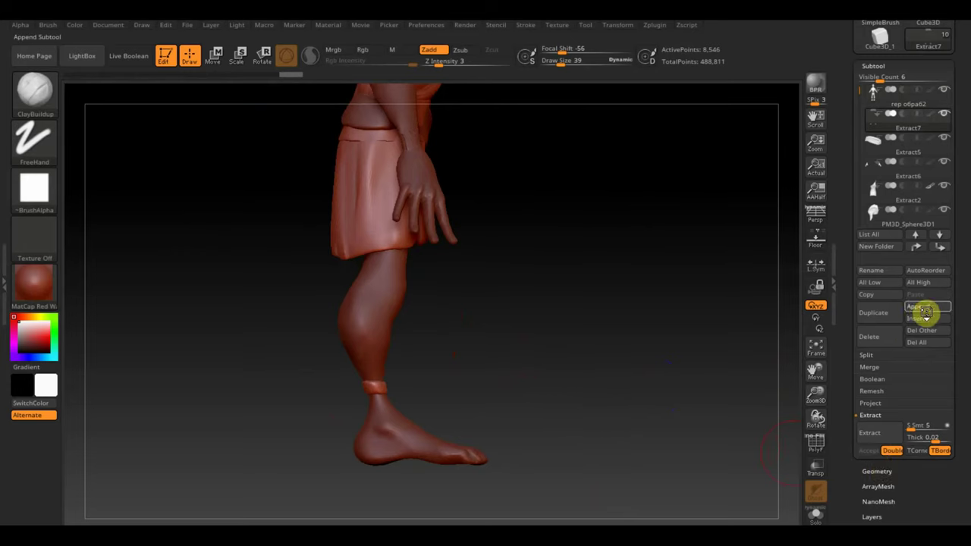
Step: Append a cube as a new subtool and frame it in the view
click(925, 311)
click(539, 377)
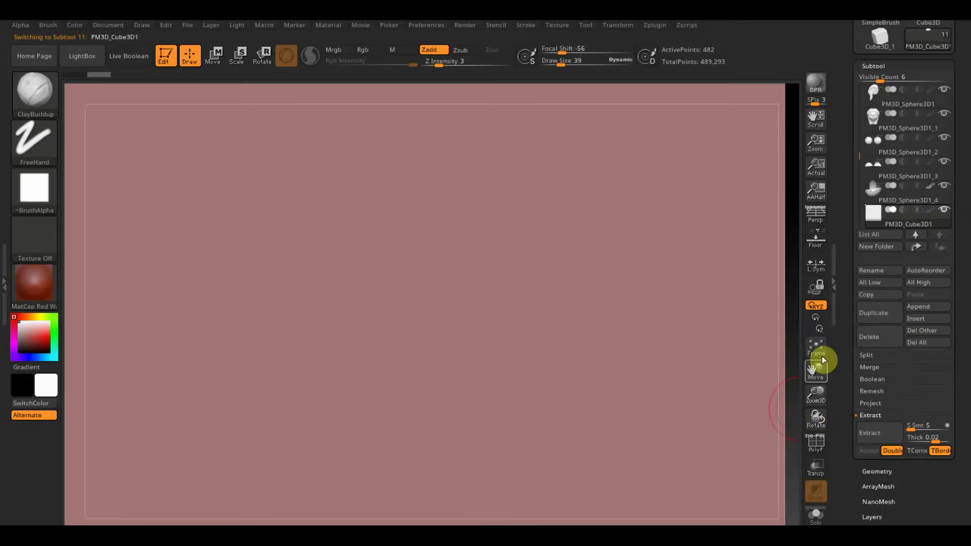
click(818, 350)
Step: Squash the cube with Move/Scale transpose into a thin, small plate
click(215, 53)
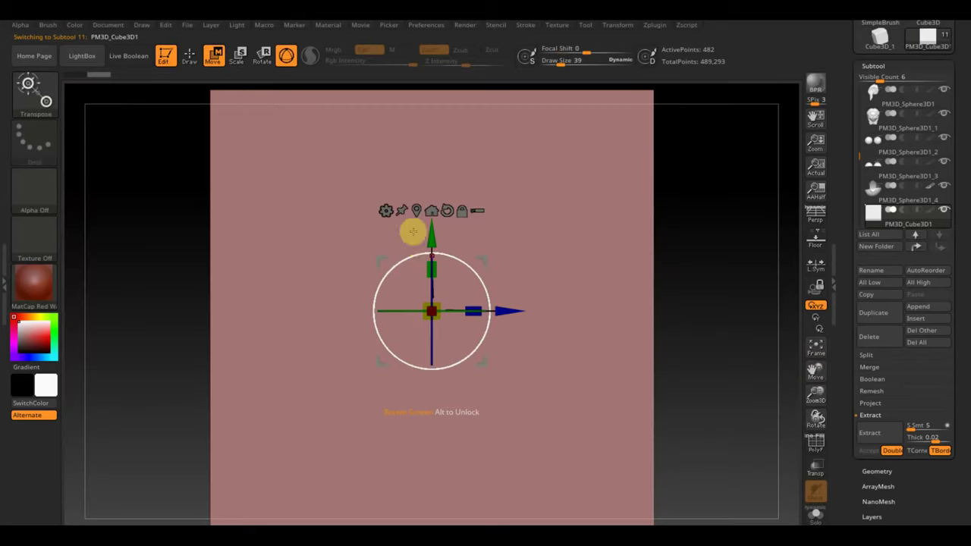
drag(438, 262, 442, 466)
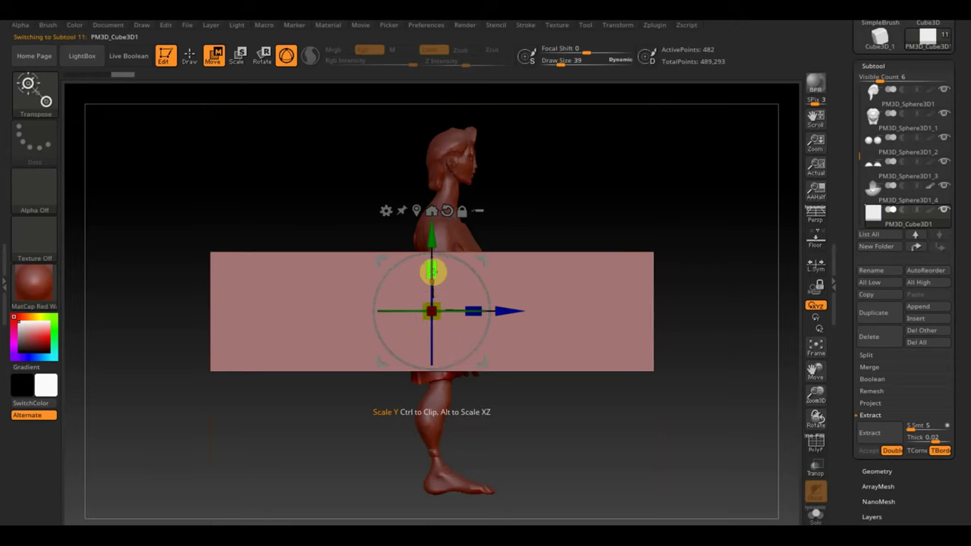
mouse_move(434, 273)
mouse_down()
mouse_move(446, 475)
mouse_move(466, 436)
mouse_move(597, 393)
mouse_move(594, 463)
mouse_up()
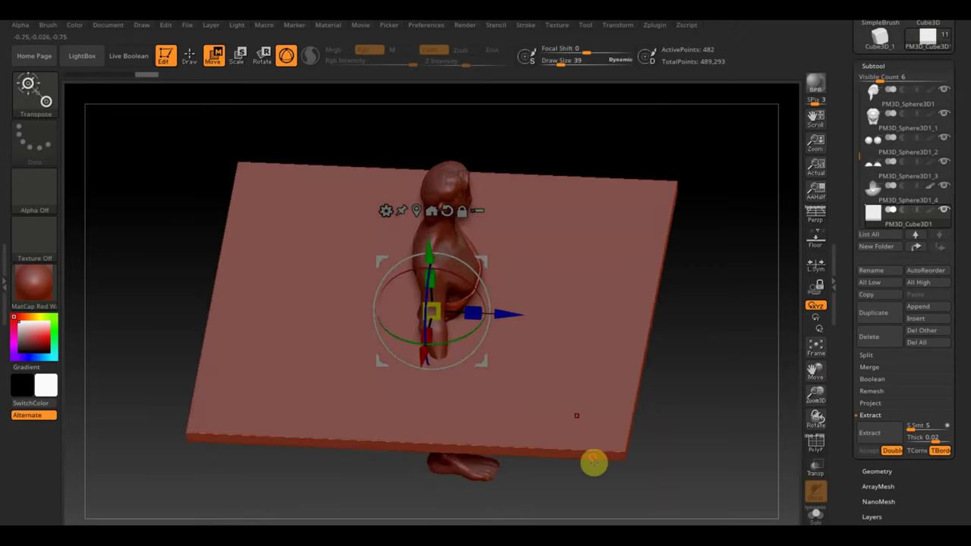
mouse_move(597, 242)
shift+mouse_down()
mouse_move(728, 297)
mouse_move(733, 385)
shift+mouse_up()
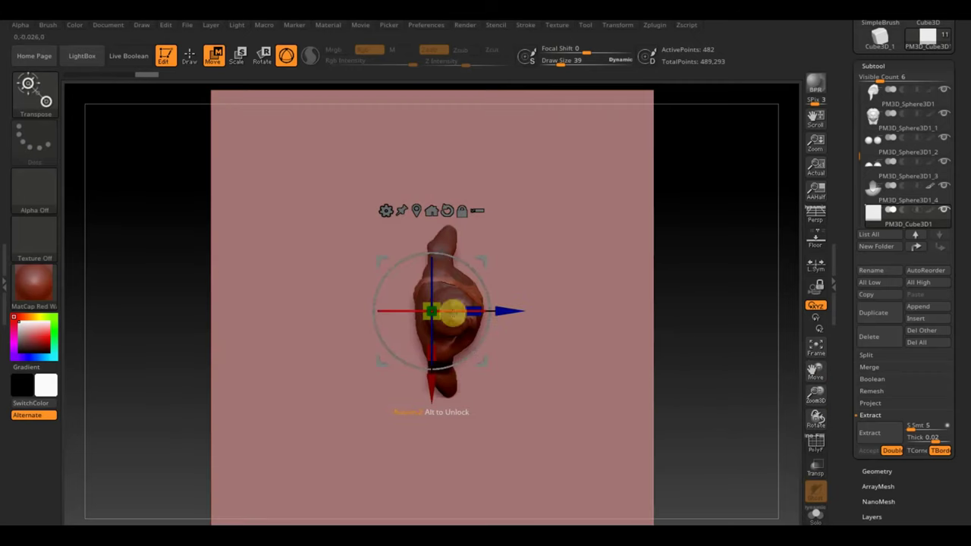
drag(440, 307, 232, 326)
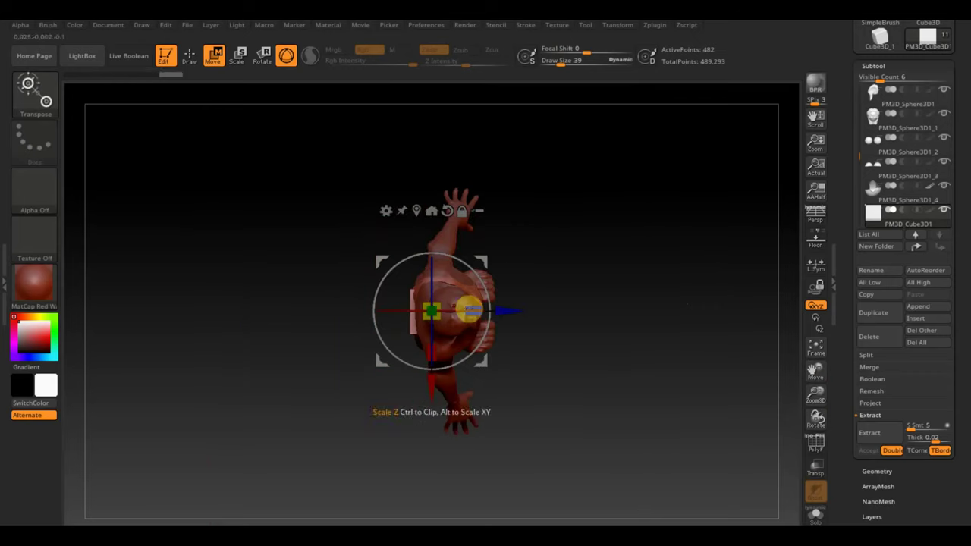
Step: Lower the plate beneath the foot, past heel and toes, and adjust its thickness
mouse_move(492, 305)
mouse_down()
mouse_move(640, 216)
mouse_move(652, 255)
mouse_up()
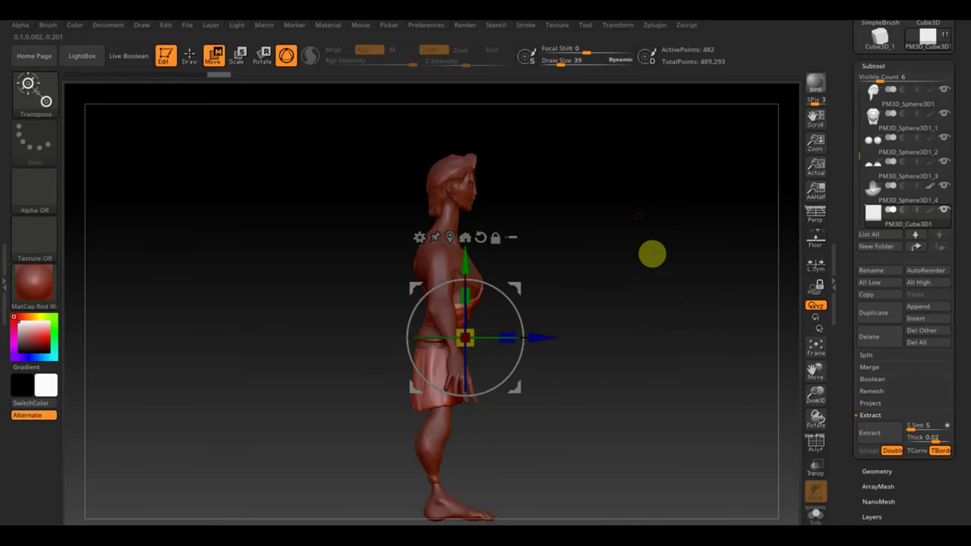
mouse_move(651, 319)
alt+mouse_down()
mouse_move(642, 154)
mouse_move(622, 191)
alt+mouse_up()
drag(464, 147, 426, 329)
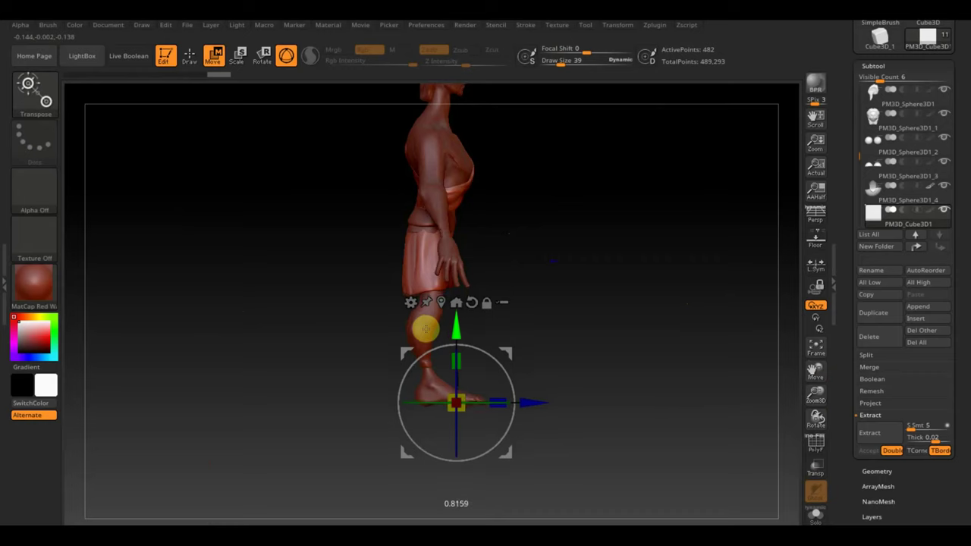
alt+drag(536, 311, 639, 447)
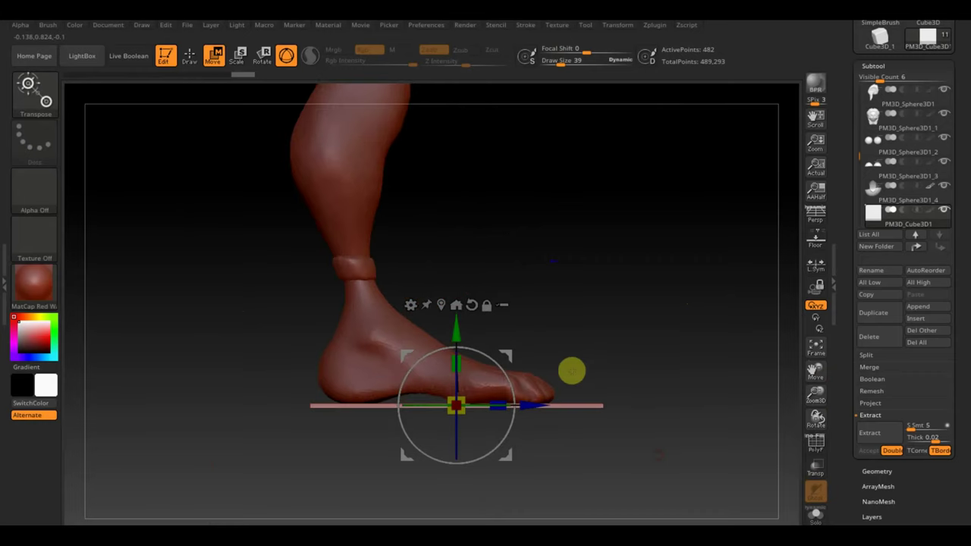
mouse_move(457, 337)
mouse_down()
mouse_move(457, 363)
mouse_move(477, 244)
mouse_up()
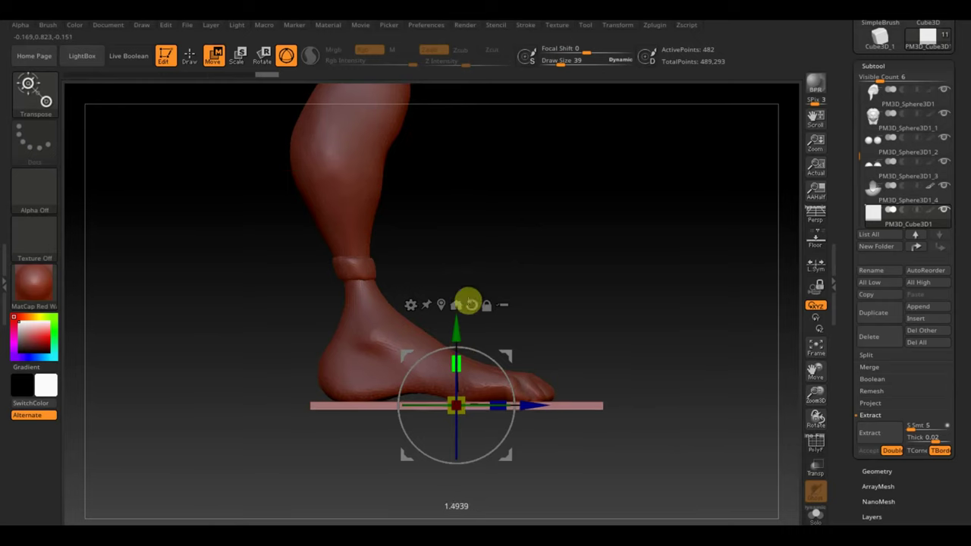
mouse_move(660, 271)
mouse_down()
mouse_move(659, 417)
mouse_move(651, 427)
mouse_move(694, 319)
mouse_move(693, 288)
mouse_move(682, 330)
mouse_move(682, 428)
mouse_move(685, 134)
mouse_move(698, 243)
mouse_up()
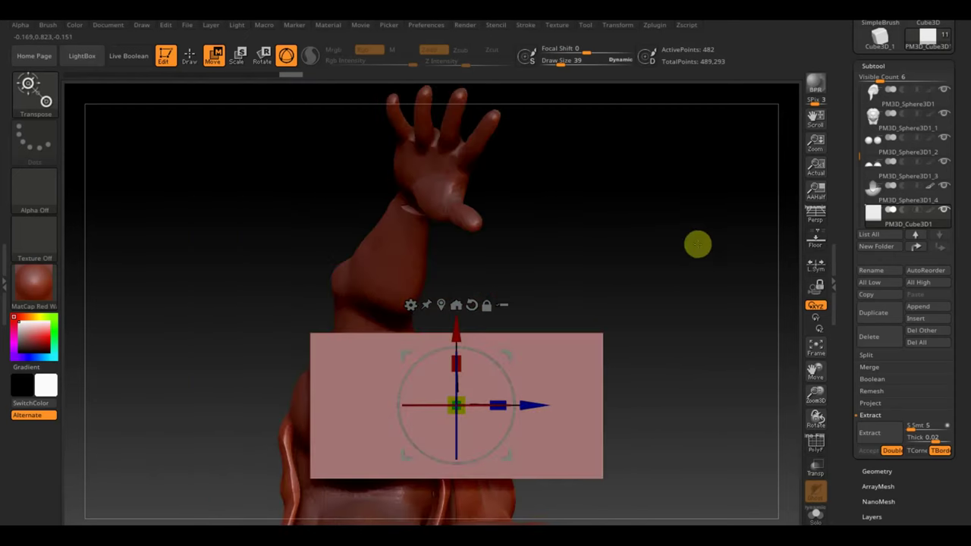
Step: DynaMesh the slab subtool at resolution 832, raising it to about 31,224 points
click(816, 467)
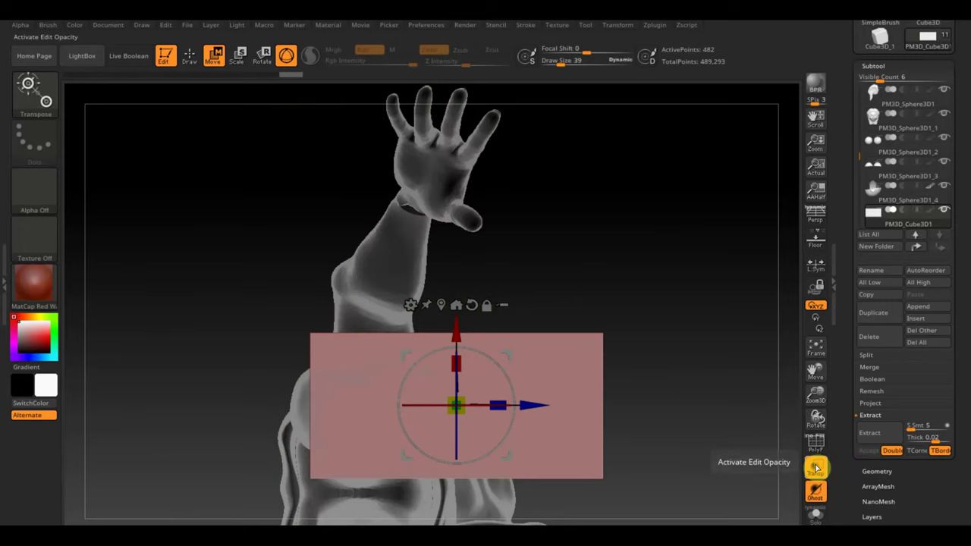
click(816, 468)
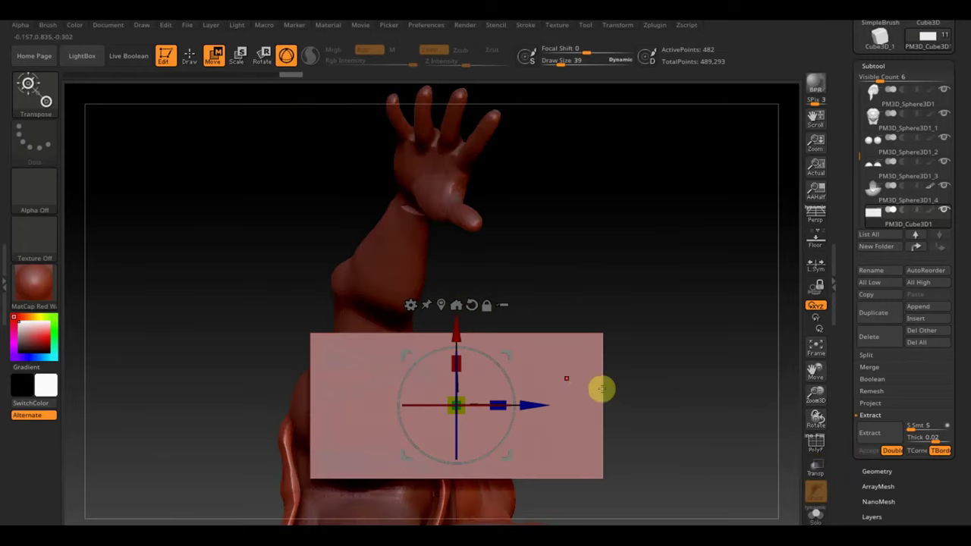
click(884, 471)
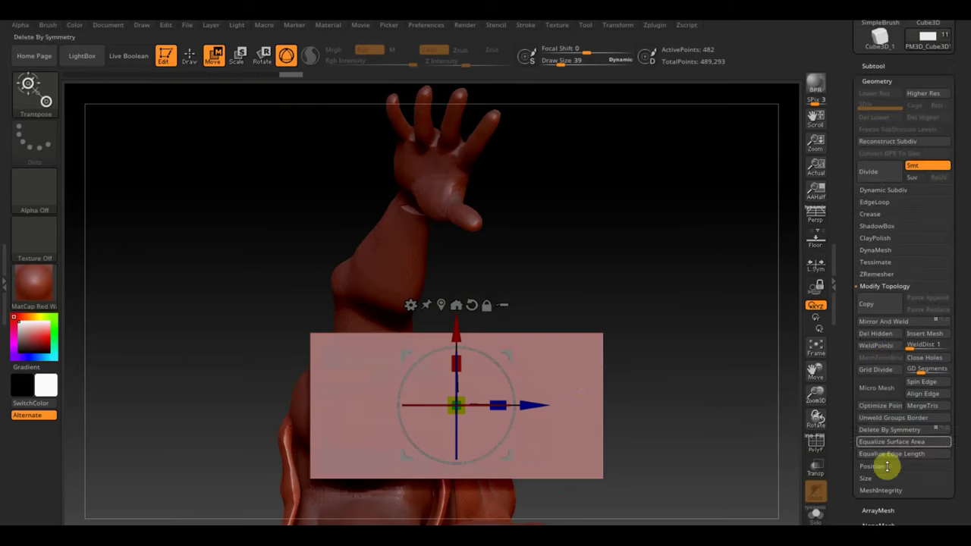
click(876, 251)
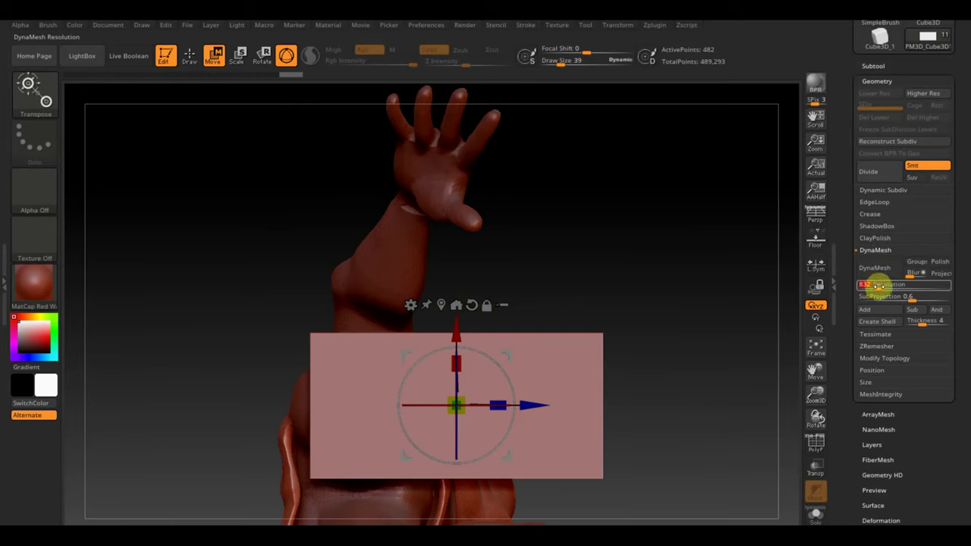
click(883, 270)
mouse_move(694, 326)
mouse_down()
mouse_move(705, 463)
mouse_move(711, 382)
mouse_move(688, 402)
mouse_move(661, 395)
mouse_move(706, 381)
mouse_move(709, 453)
mouse_up()
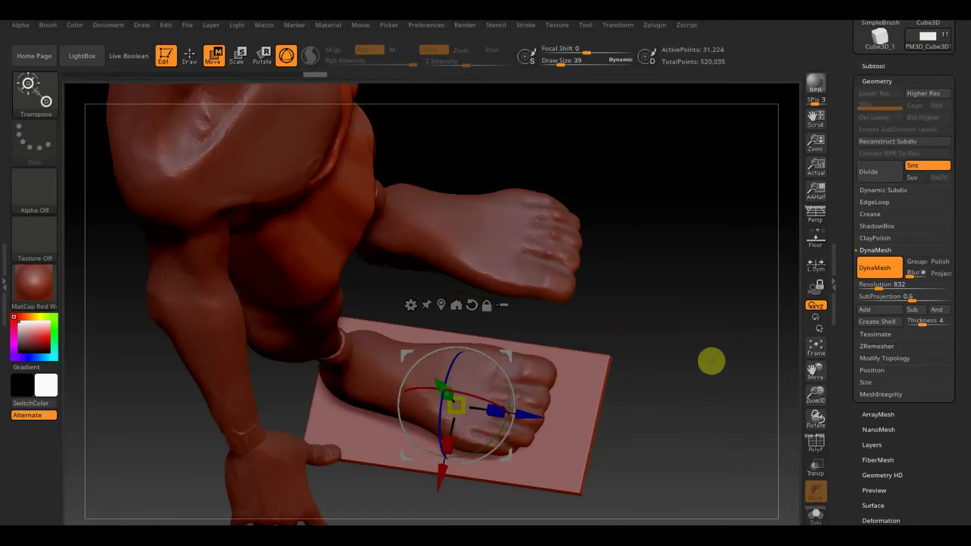
mouse_move(717, 352)
mouse_down()
mouse_move(727, 219)
mouse_move(705, 197)
mouse_move(742, 304)
mouse_up()
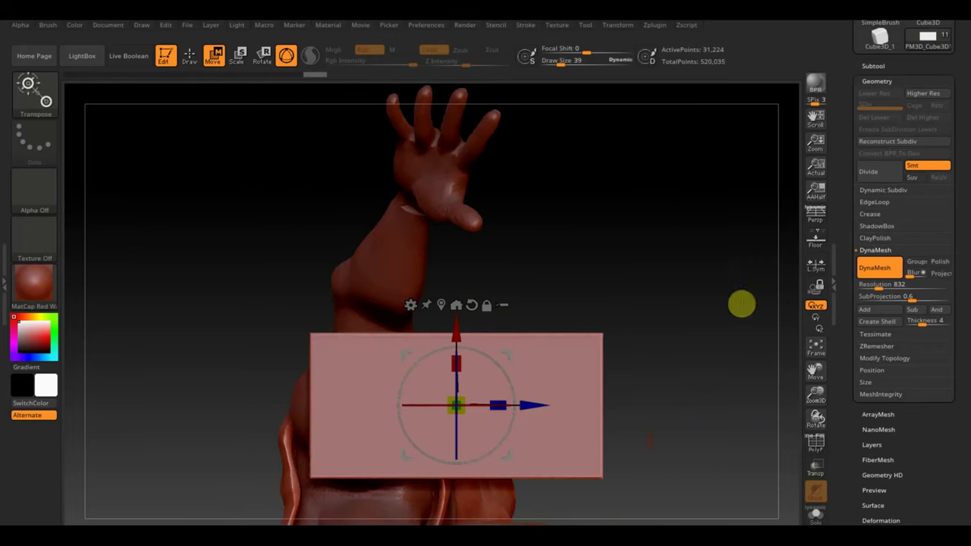
Step: Turn on Transp ghost display and zoom in on the slab under the foot
click(816, 471)
mouse_move(708, 414)
alt+mouse_down()
mouse_move(726, 422)
mouse_move(703, 347)
mouse_move(707, 475)
mouse_move(695, 388)
mouse_move(703, 359)
alt+mouse_up()
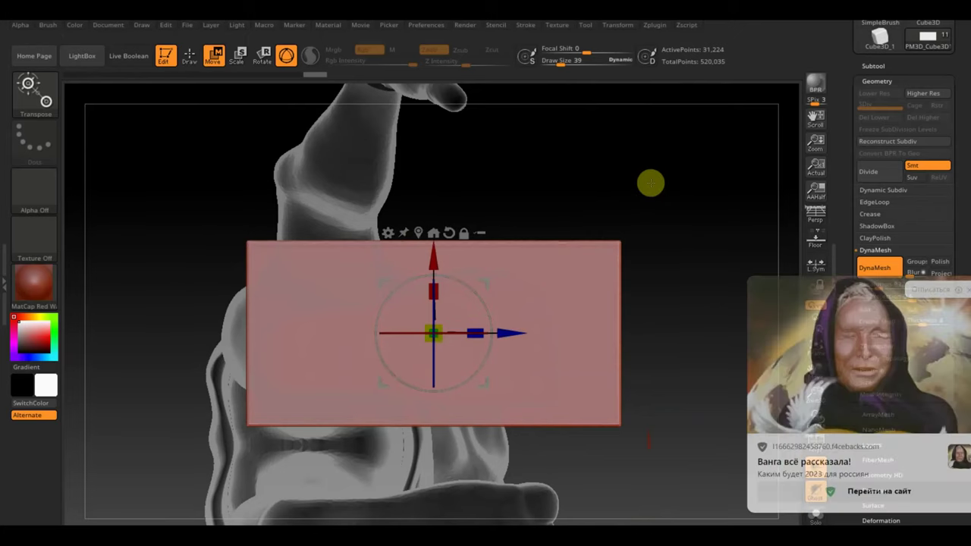
click(950, 287)
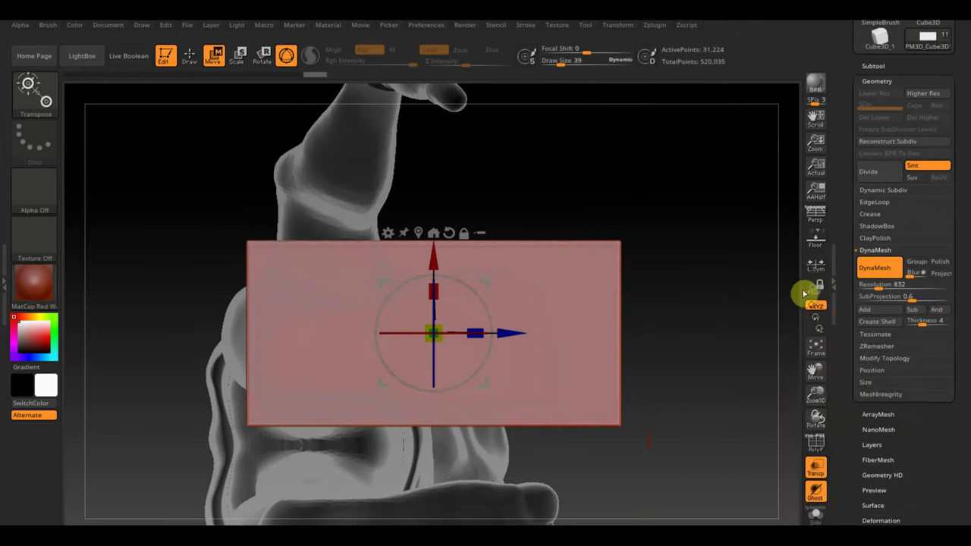
Step: Switch to Draw mode, view the feet from above, and pick the TrimLasso brush
click(190, 54)
mouse_move(666, 224)
mouse_down()
mouse_move(676, 293)
mouse_move(666, 431)
mouse_move(582, 501)
mouse_move(588, 460)
mouse_move(425, 309)
mouse_move(221, 263)
mouse_up()
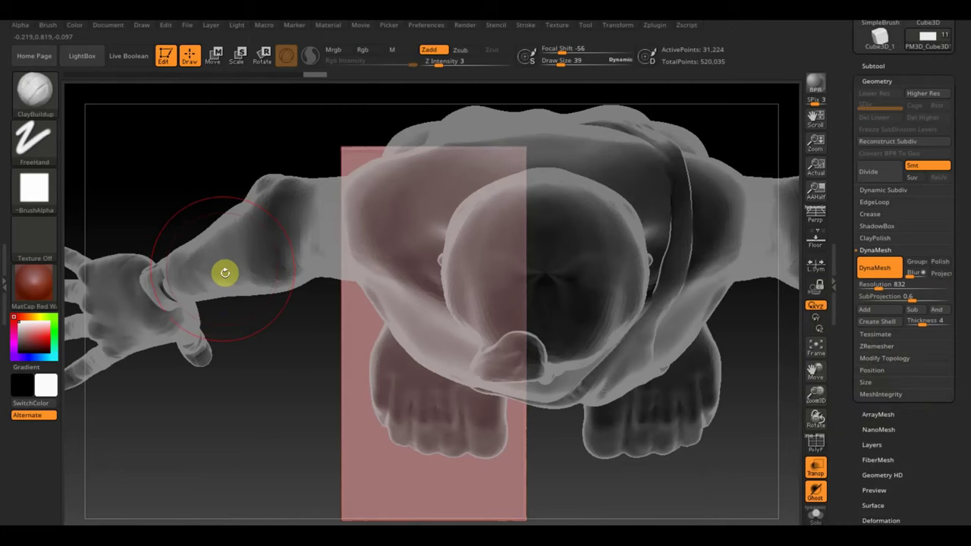
mouse_move(667, 426)
mouse_down()
mouse_move(742, 449)
mouse_move(736, 312)
mouse_move(750, 327)
mouse_up()
mouse_move(618, 382)
mouse_down()
mouse_move(551, 416)
mouse_move(549, 469)
mouse_move(532, 456)
mouse_up()
click(34, 90)
key(ctrl+shift)
Step: Trim the slab down to the foot's outline with TrimLasso
click(50, 82)
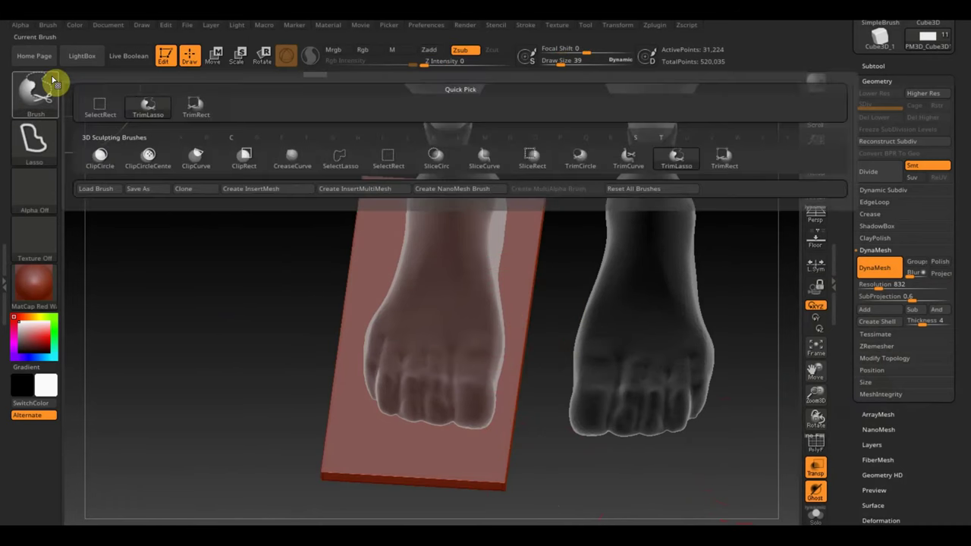
key(c)
key(b)
mouse_move(699, 458)
mouse_down()
mouse_move(746, 471)
mouse_move(716, 311)
mouse_move(568, 129)
mouse_move(507, 160)
mouse_move(503, 386)
mouse_move(479, 445)
mouse_move(453, 452)
mouse_move(380, 434)
mouse_move(365, 412)
mouse_move(353, 369)
mouse_move(362, 327)
mouse_move(393, 253)
mouse_move(402, 180)
mouse_move(423, 148)
mouse_move(459, 155)
mouse_move(564, 217)
mouse_move(594, 221)
mouse_move(605, 271)
mouse_move(583, 312)
mouse_move(561, 286)
mouse_move(585, 265)
mouse_move(561, 161)
mouse_up()
Step: DynaMesh the trimmed sole smooth and trim its edge further, about 23,697 points
drag(555, 235, 557, 56)
mouse_move(760, 293)
shift+mouse_down()
mouse_move(580, 204)
mouse_move(544, 115)
mouse_move(494, 295)
shift+mouse_up()
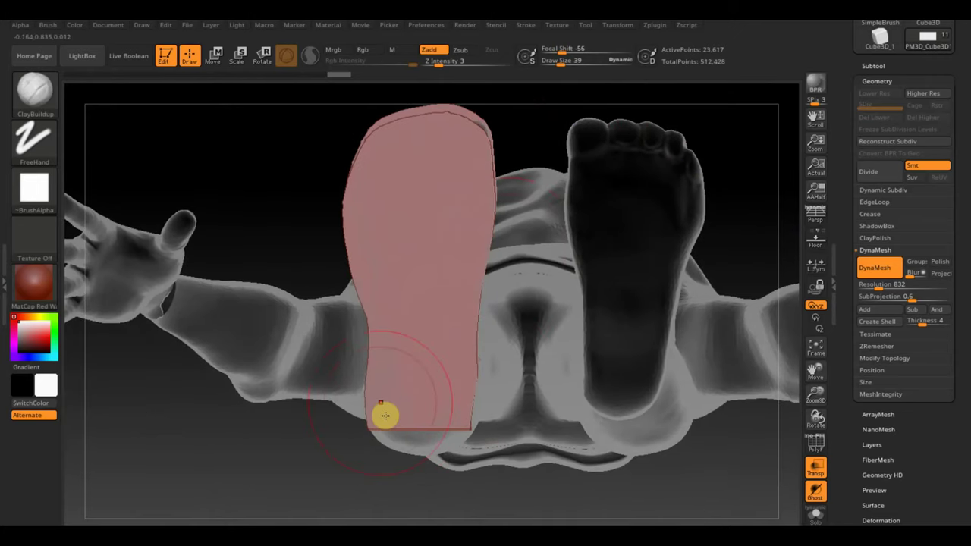
ctrl+drag(749, 498, 666, 470)
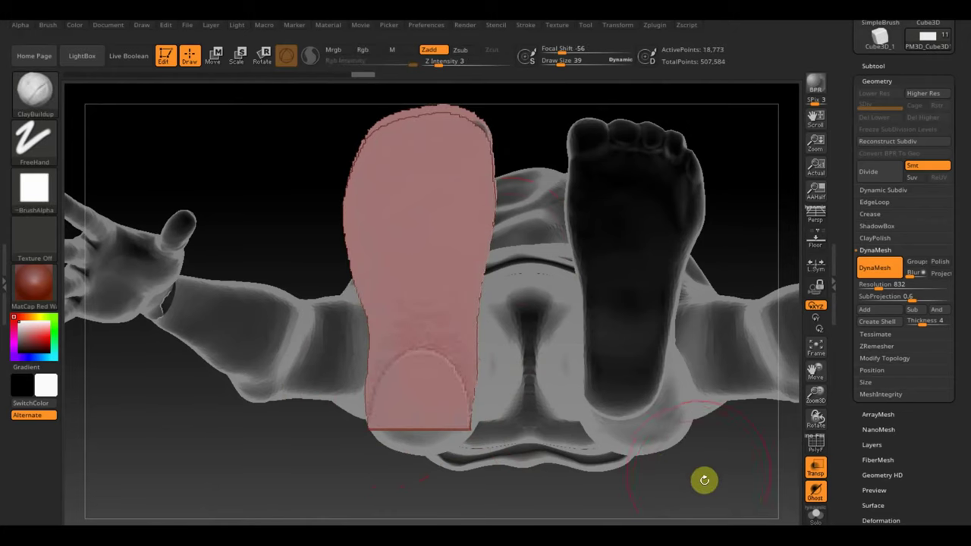
ctrl+click(697, 466)
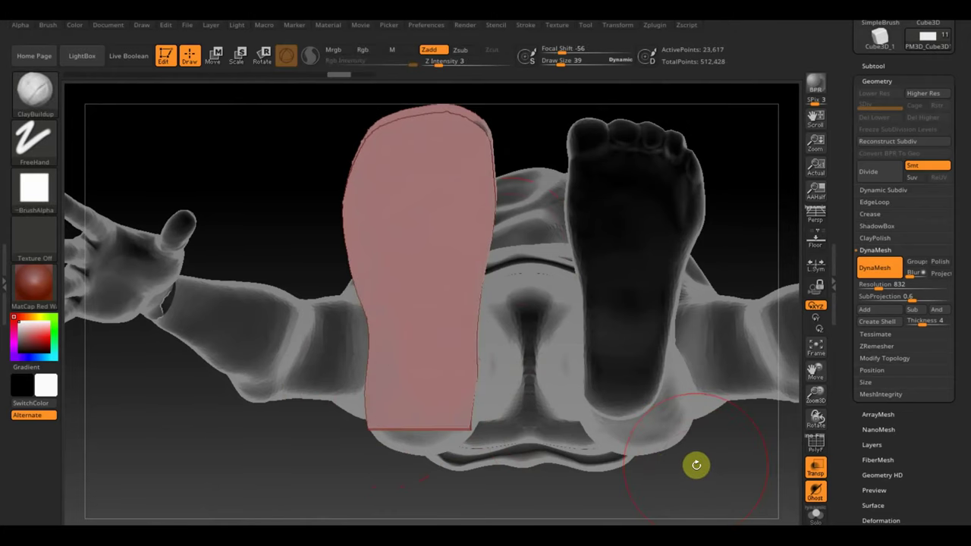
key(ctrl+shift)
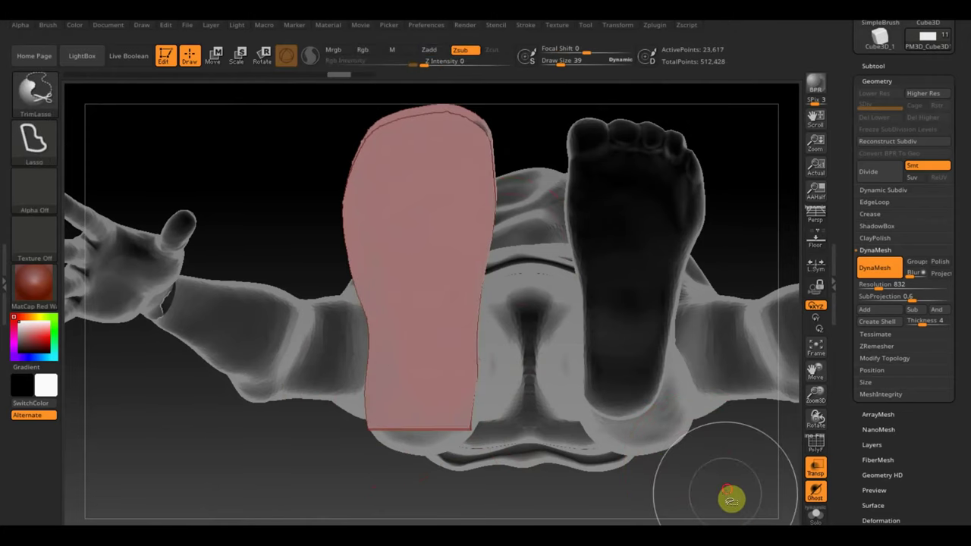
mouse_move(727, 488)
ctrl+shift+mouse_down()
mouse_move(475, 405)
mouse_move(368, 422)
mouse_move(371, 387)
ctrl+shift+mouse_up()
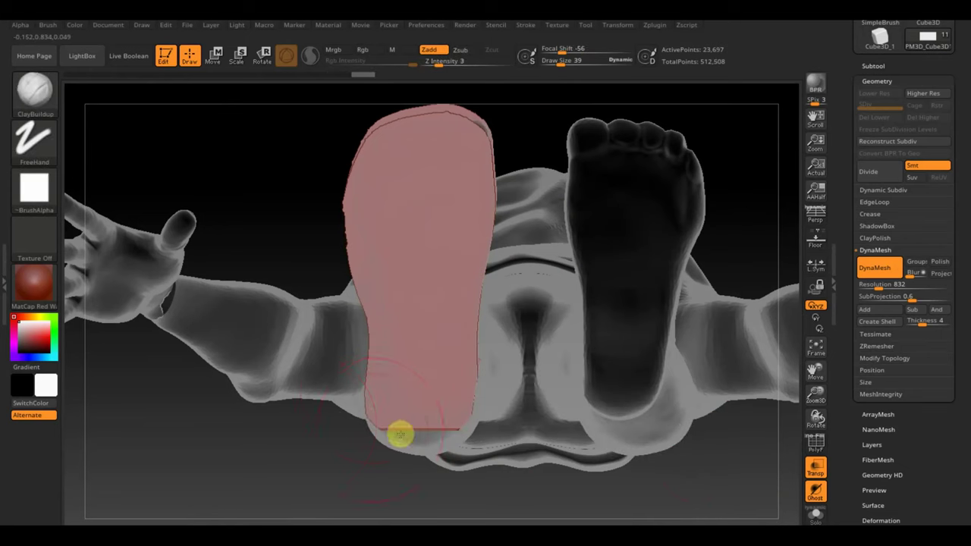
Step: Select the Move Topological brush and orbit around both feet to inspect the sole
click(50, 102)
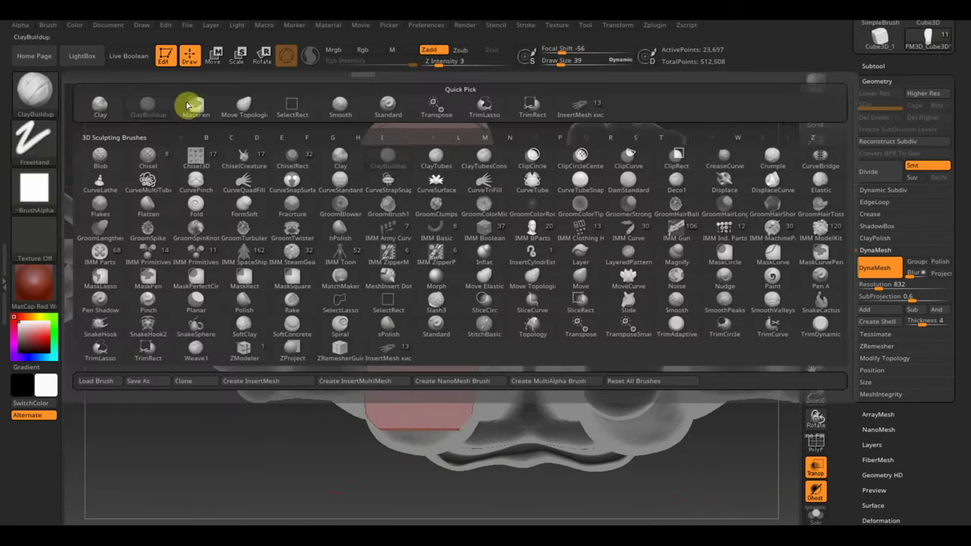
click(237, 105)
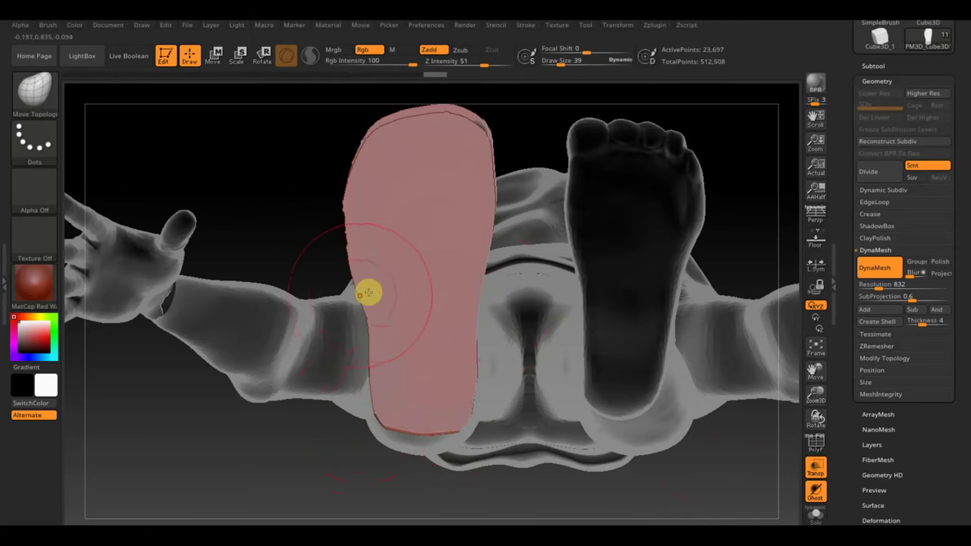
right_drag(347, 265, 342, 255)
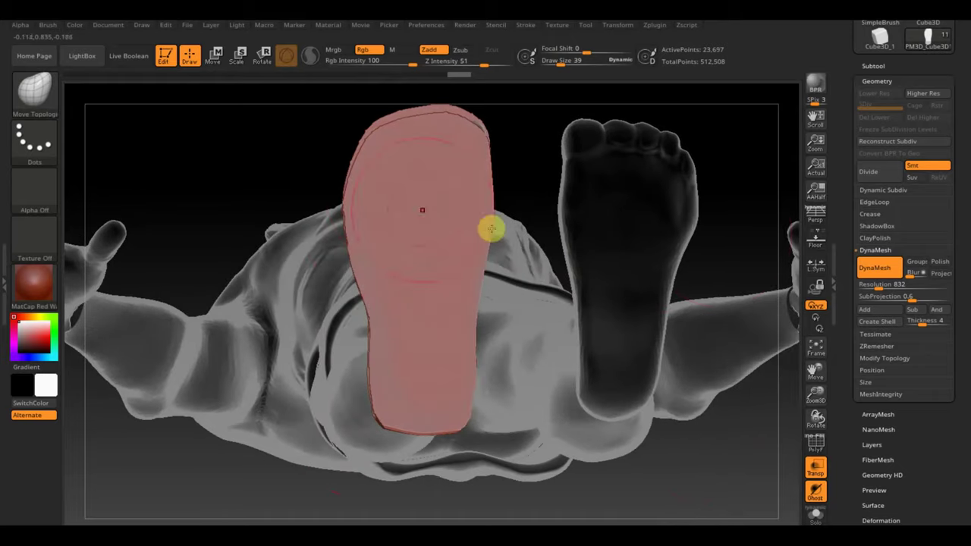
mouse_move(730, 208)
right_down()
mouse_move(737, 332)
mouse_move(724, 377)
mouse_move(650, 413)
mouse_move(697, 420)
mouse_move(689, 414)
right_up()
mouse_move(671, 371)
right_down()
mouse_move(633, 407)
mouse_move(630, 384)
mouse_move(583, 387)
mouse_move(585, 379)
mouse_move(642, 388)
mouse_move(653, 375)
mouse_move(635, 426)
right_up()
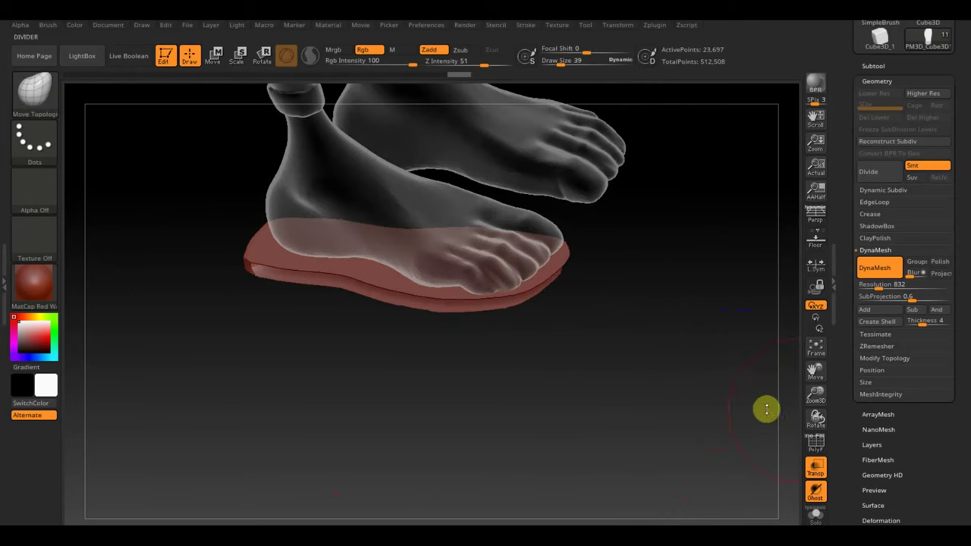
drag(960, 460, 957, 391)
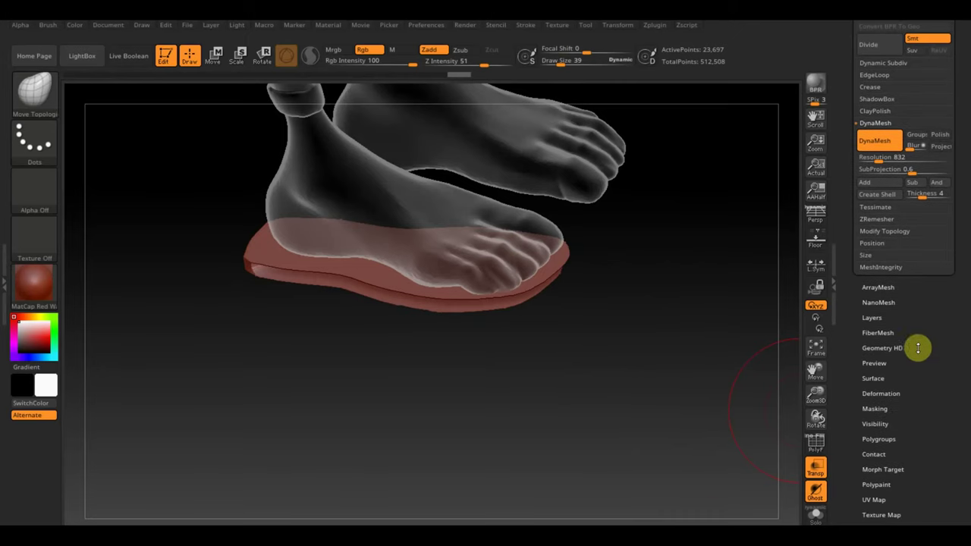
Step: Inflate the sole mesh with the deformation slider, then view the foot from the side
click(899, 392)
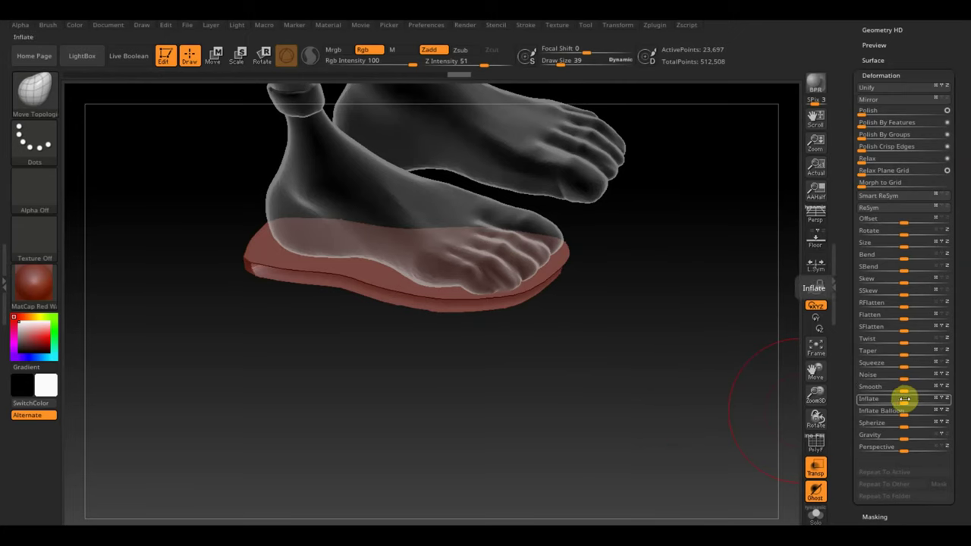
drag(903, 401, 908, 401)
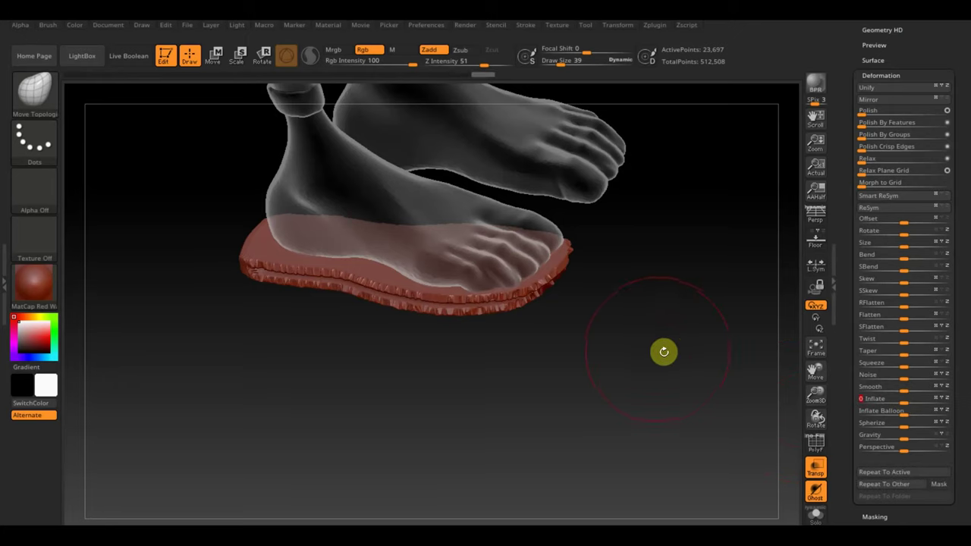
shift+drag(693, 379, 700, 349)
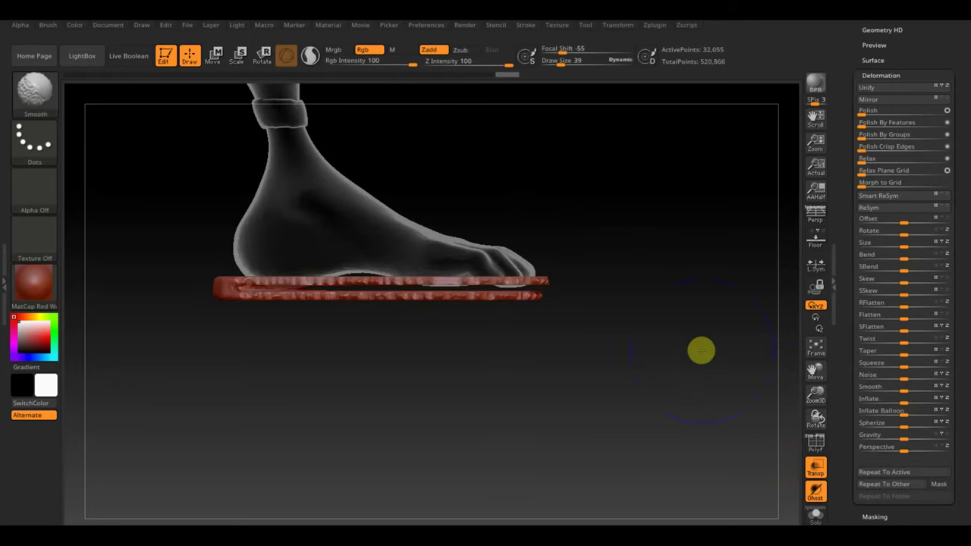
mouse_move(676, 397)
ctrl+mouse_down()
mouse_move(450, 374)
mouse_move(182, 288)
ctrl+mouse_up()
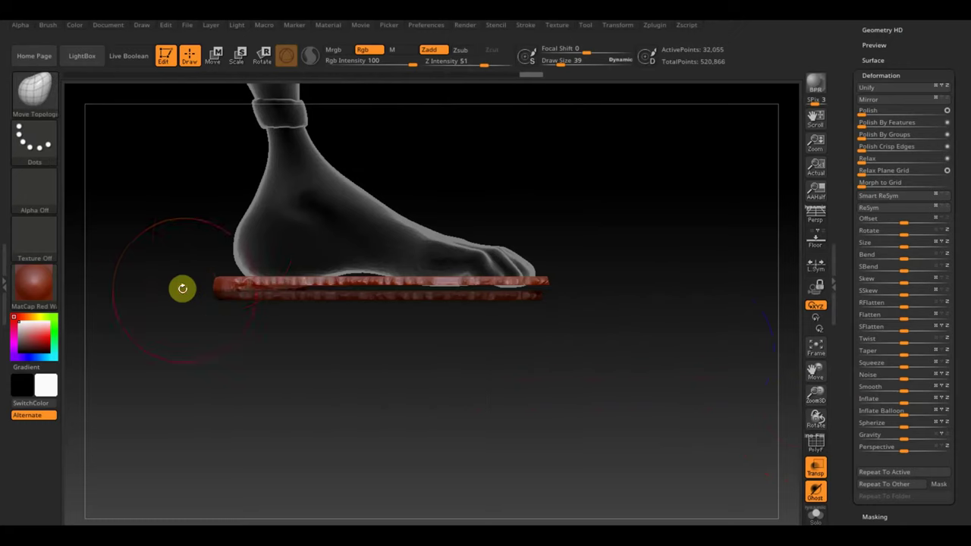
Step: Lift the sole against the foot, clear the mask, and smooth its lumpy surface
click(218, 51)
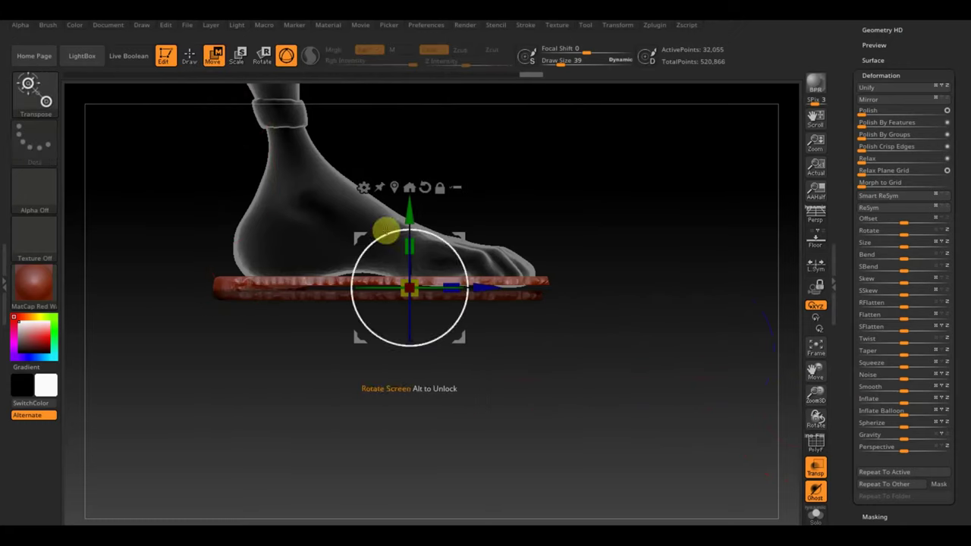
drag(412, 210, 417, 215)
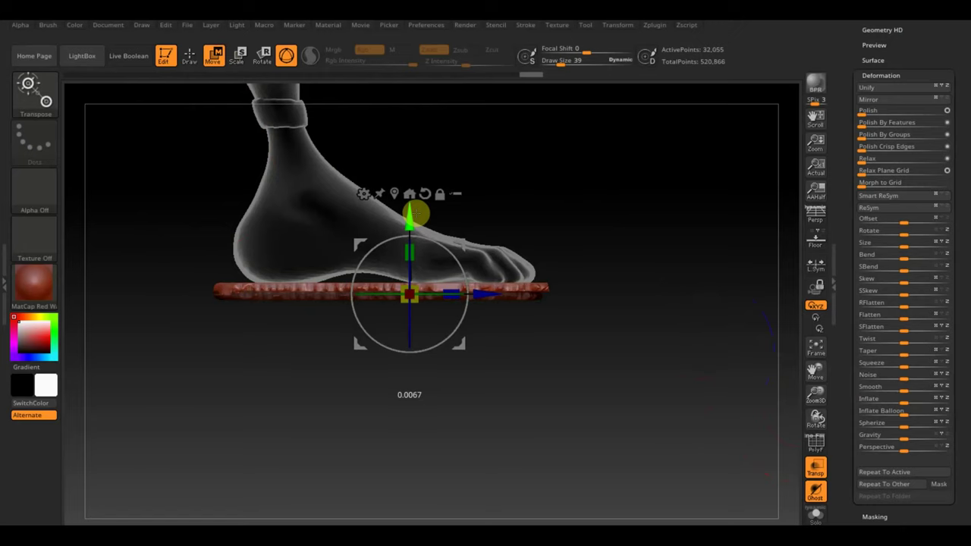
ctrl+shift+drag(654, 273, 602, 210)
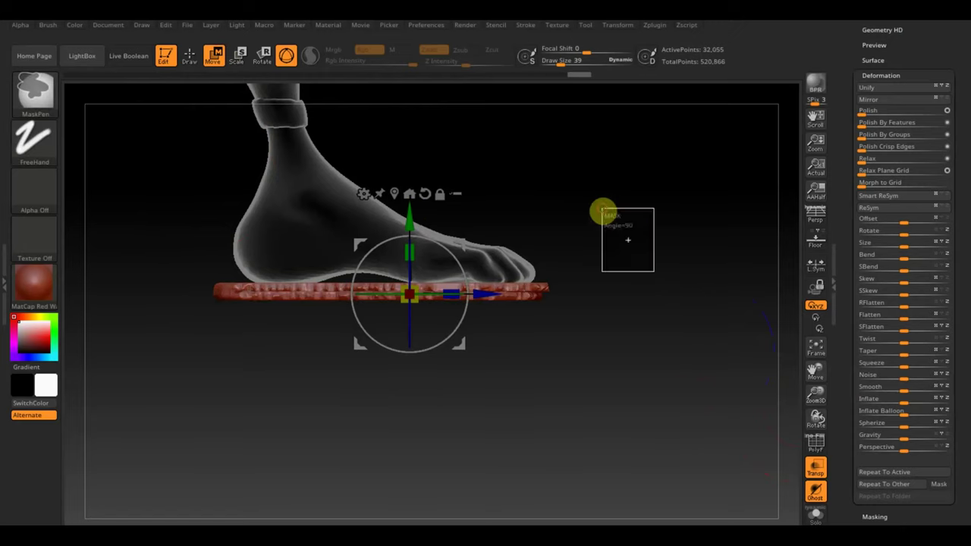
click(194, 63)
mouse_move(466, 288)
shift+mouse_down()
mouse_move(369, 299)
mouse_move(314, 278)
mouse_move(217, 271)
mouse_move(564, 286)
mouse_move(577, 406)
shift+mouse_up()
mouse_move(600, 253)
mouse_down()
mouse_move(661, 293)
mouse_move(693, 243)
mouse_move(580, 326)
mouse_move(618, 386)
mouse_move(679, 373)
mouse_move(462, 362)
mouse_up()
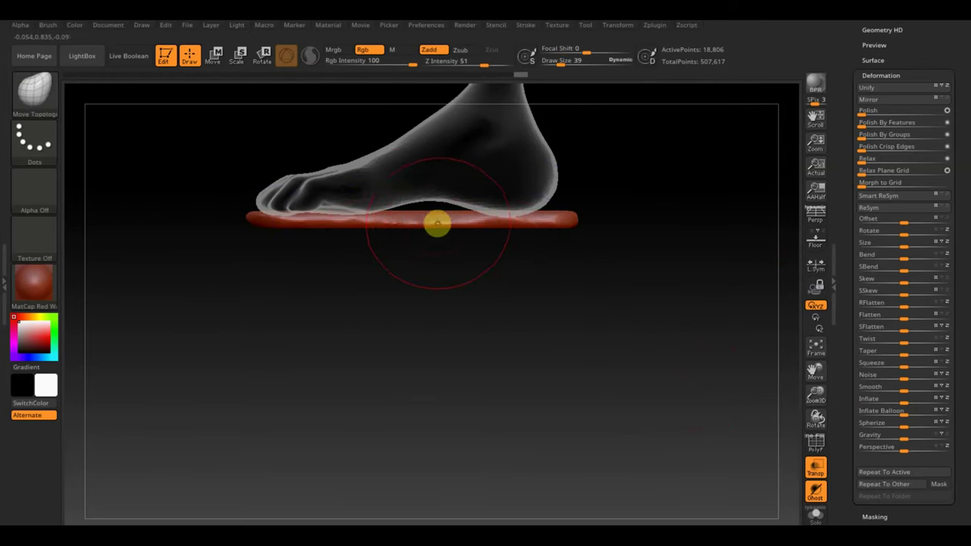
Step: Pull the sole's top up under the arch and check its footprint shape from several angles
drag(428, 219, 427, 213)
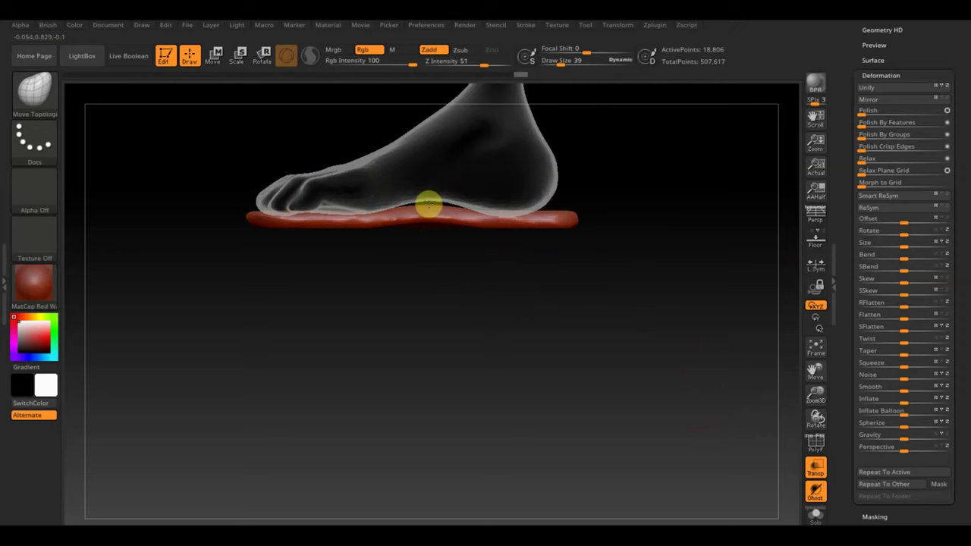
mouse_move(444, 273)
mouse_down()
mouse_move(592, 296)
mouse_move(477, 220)
mouse_up()
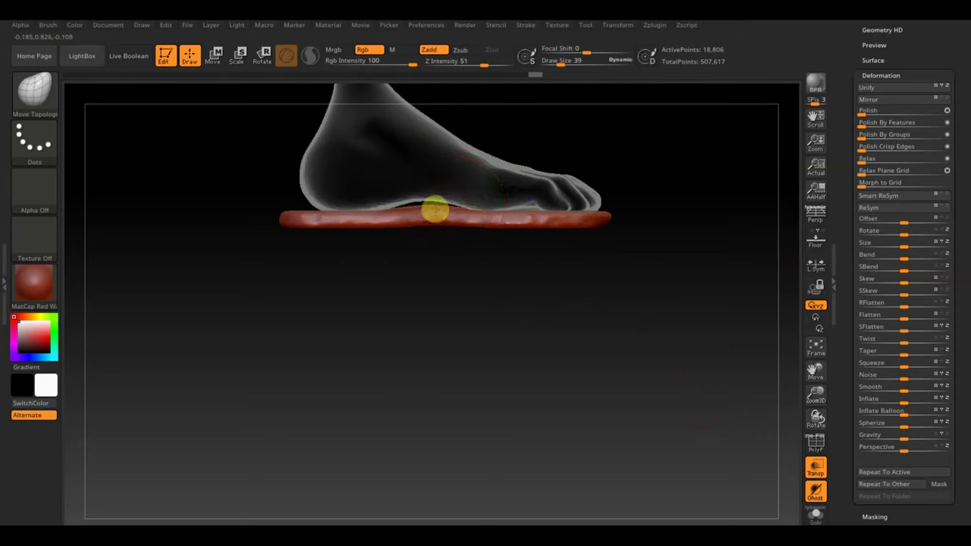
mouse_move(455, 228)
mouse_down()
mouse_move(423, 240)
mouse_move(455, 327)
mouse_move(440, 386)
mouse_move(447, 372)
mouse_up()
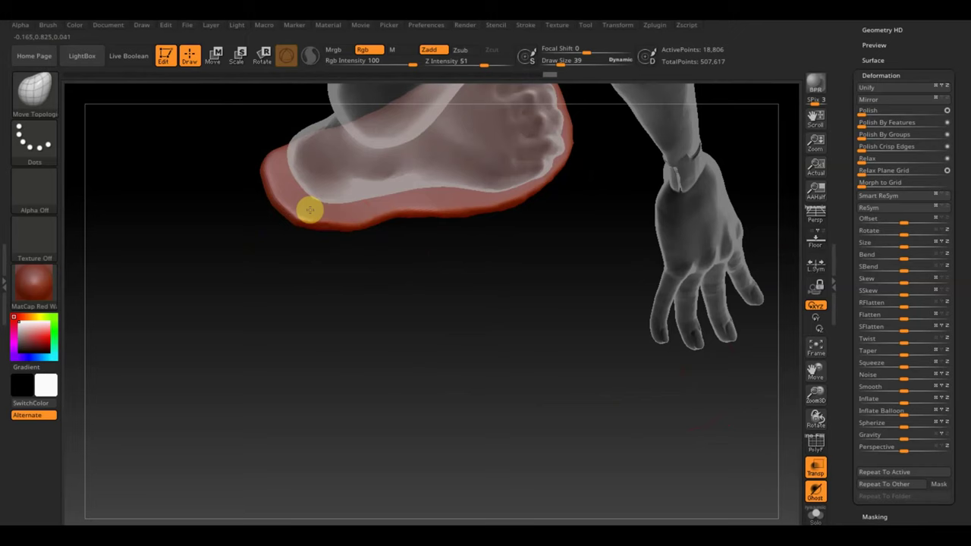
mouse_move(373, 301)
mouse_down()
mouse_move(433, 111)
mouse_move(453, 301)
mouse_up()
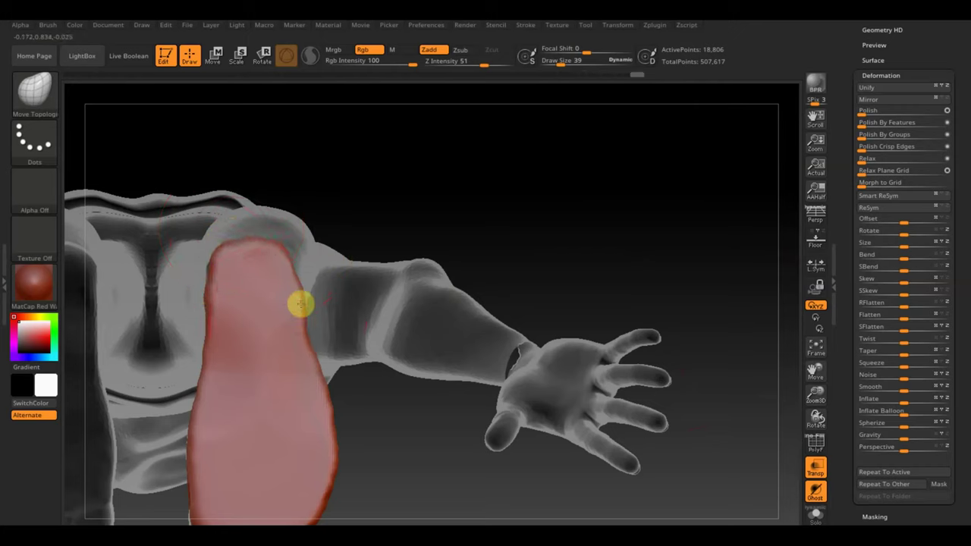
mouse_move(291, 308)
right_down()
mouse_move(423, 235)
mouse_move(423, 349)
mouse_move(443, 425)
right_up()
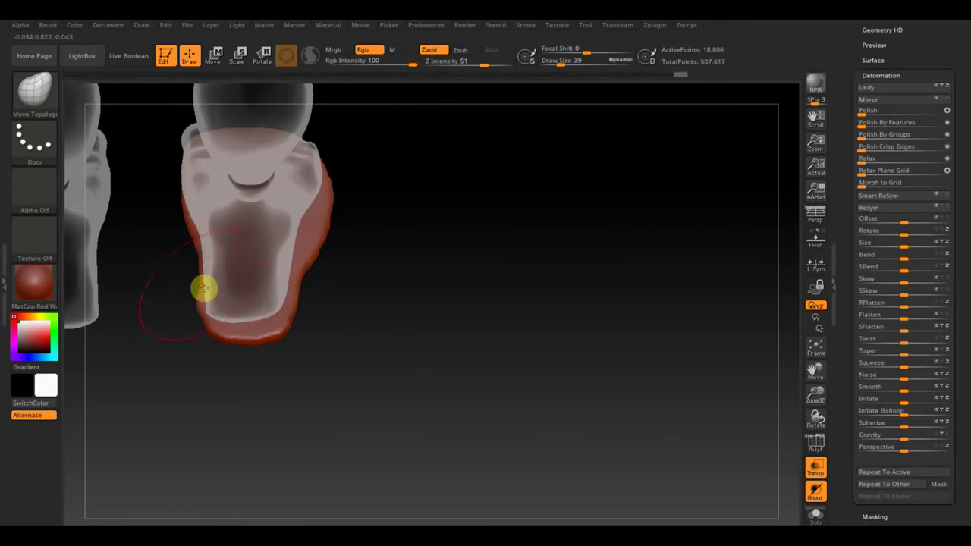
mouse_move(200, 325)
right_down()
mouse_move(357, 269)
mouse_move(347, 308)
mouse_move(334, 232)
right_up()
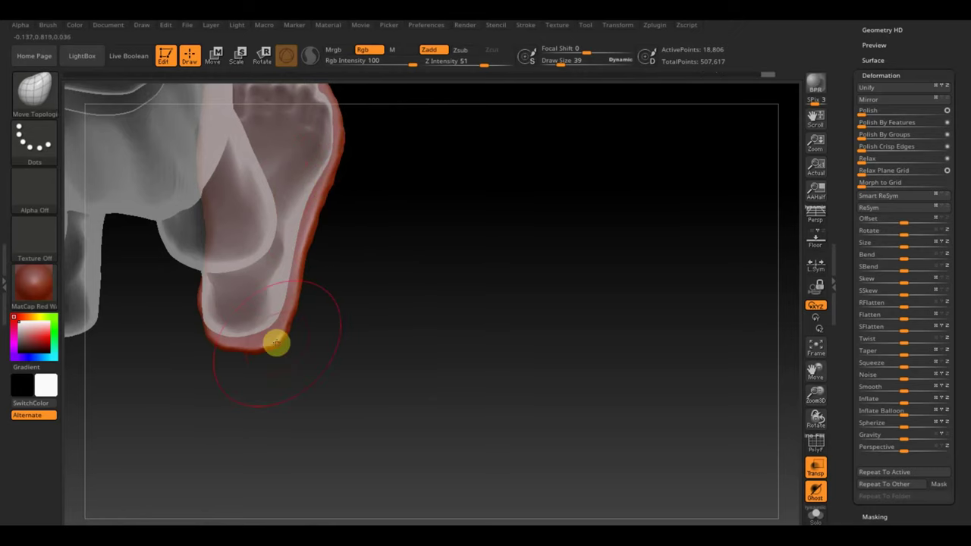
mouse_move(385, 279)
mouse_down()
mouse_move(399, 271)
mouse_move(408, 327)
mouse_up()
drag(501, 150, 475, 288)
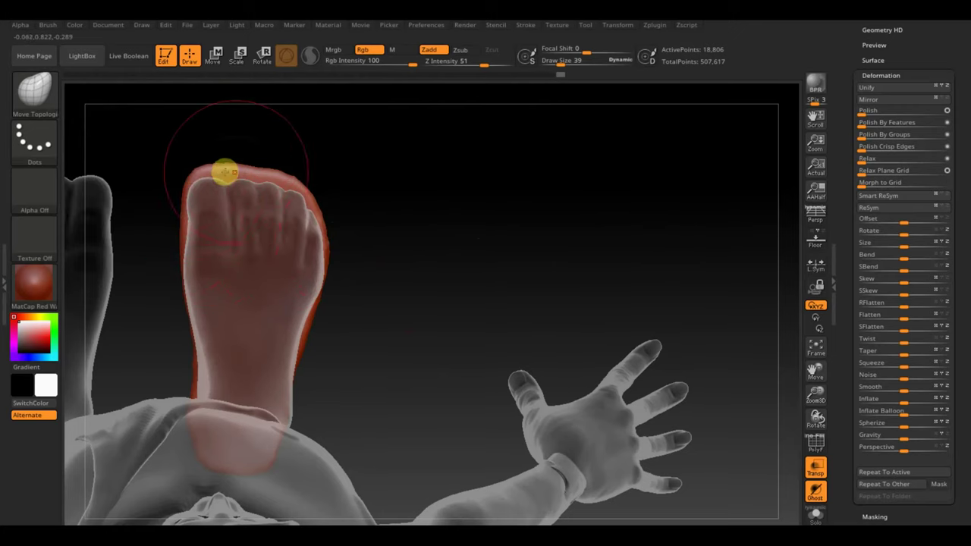
mouse_move(347, 230)
mouse_down()
mouse_move(412, 233)
mouse_move(347, 99)
mouse_move(425, 295)
mouse_move(423, 331)
mouse_up()
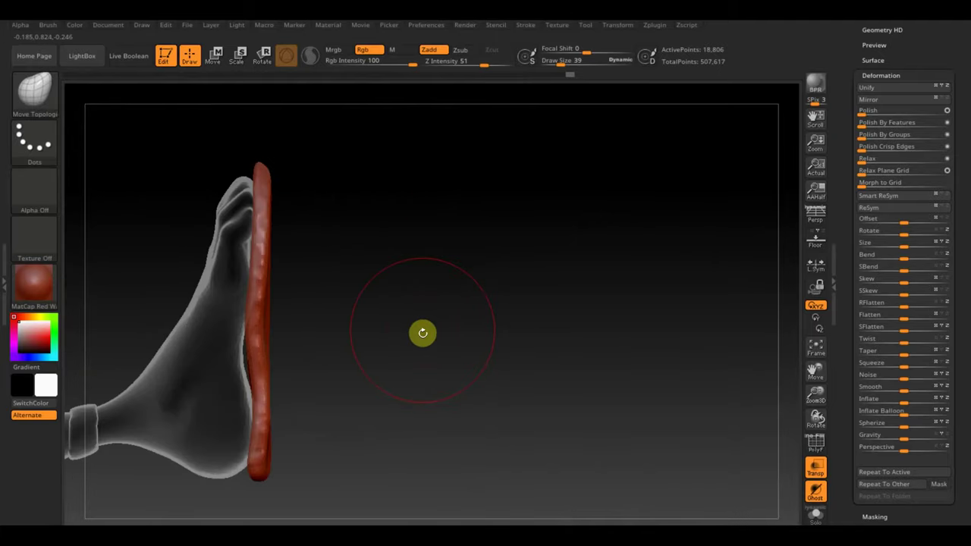
Step: Cut away part of the sole with the TrimRect brush
ctrl+shift+click(46, 103)
click(746, 170)
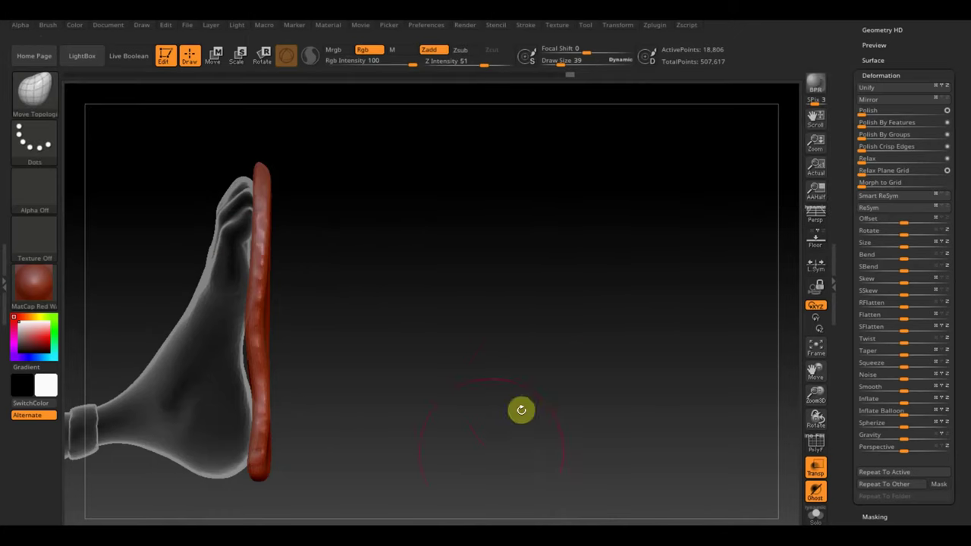
ctrl+shift+drag(472, 497, 270, 160)
mouse_move(301, 252)
mouse_down()
mouse_move(429, 247)
mouse_move(444, 278)
mouse_move(440, 306)
mouse_move(485, 304)
mouse_move(496, 258)
mouse_move(500, 273)
mouse_up()
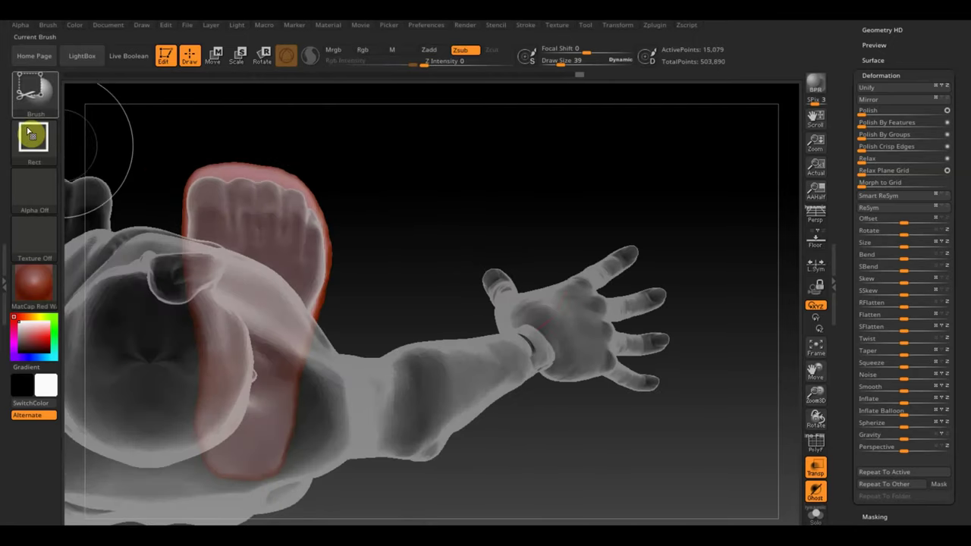
Step: Clip the sole's geometry with the ClipCircle brush
click(34, 95)
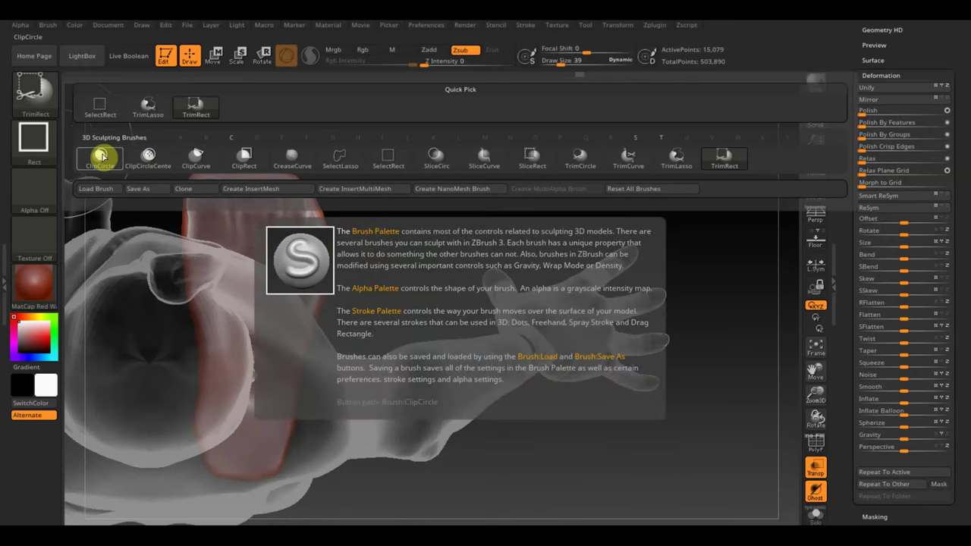
click(101, 157)
mouse_move(393, 472)
ctrl+shift+mouse_down()
mouse_move(330, 345)
mouse_move(184, 173)
mouse_move(134, 171)
mouse_move(111, 159)
ctrl+shift+mouse_up()
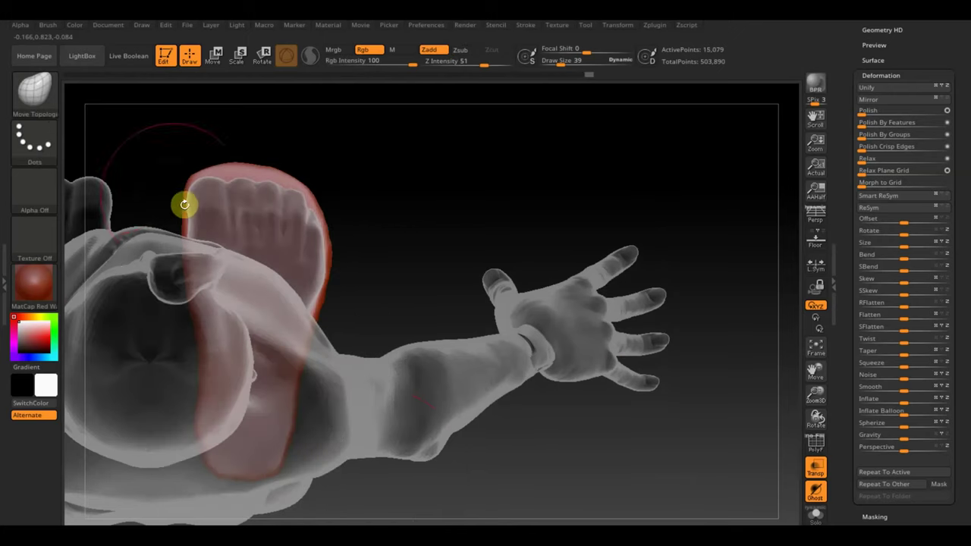
mouse_move(108, 195)
ctrl+shift+mouse_down()
mouse_move(229, 249)
mouse_move(314, 494)
mouse_move(330, 488)
mouse_move(341, 520)
mouse_move(346, 511)
ctrl+shift+mouse_up()
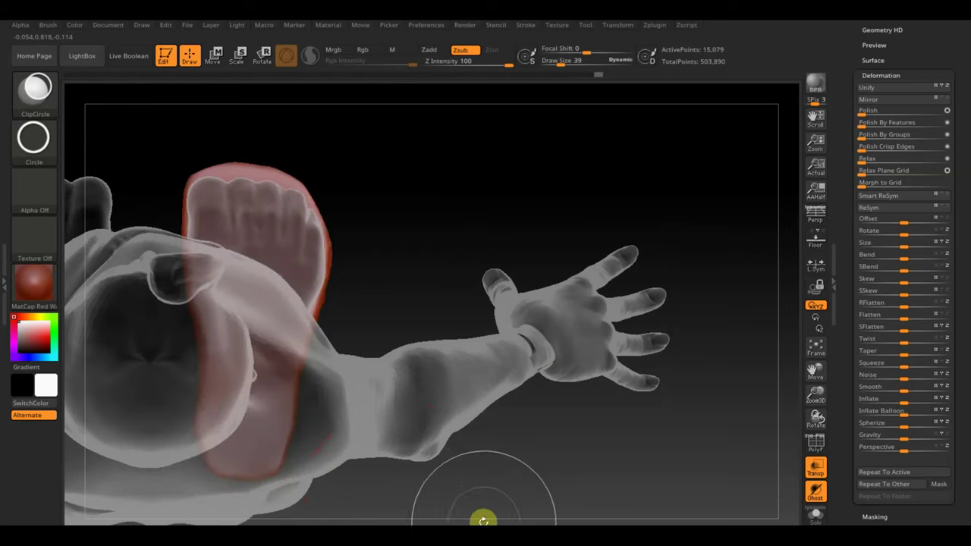
Step: Slice along the sole's side edge with TrimCurve, leaving 15,340 points
click(36, 88)
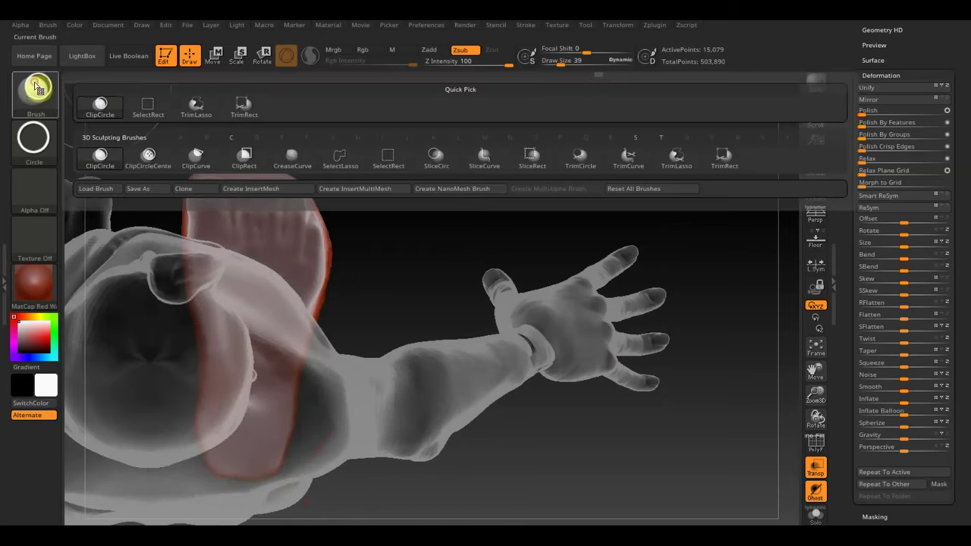
click(627, 158)
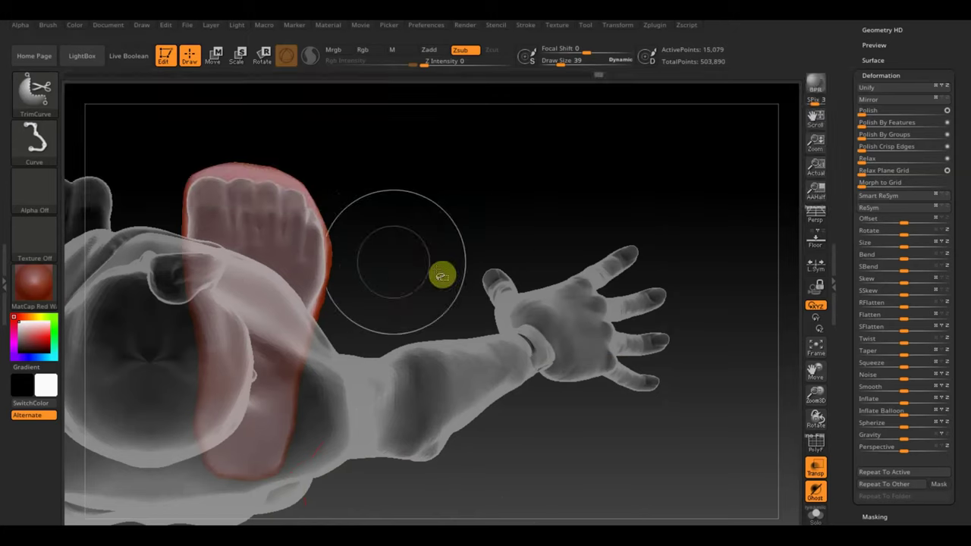
ctrl+shift+drag(332, 161, 342, 243)
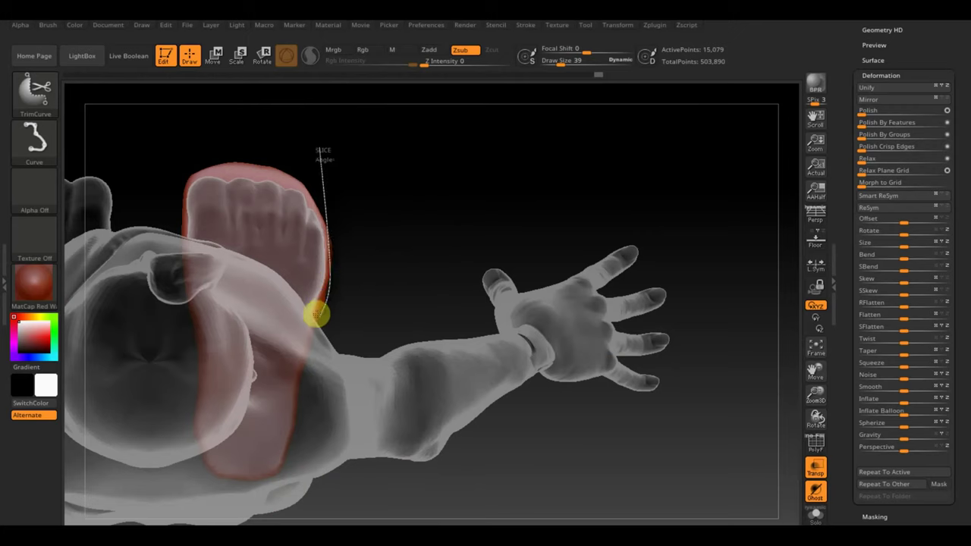
ctrl+shift+drag(310, 334, 310, 323)
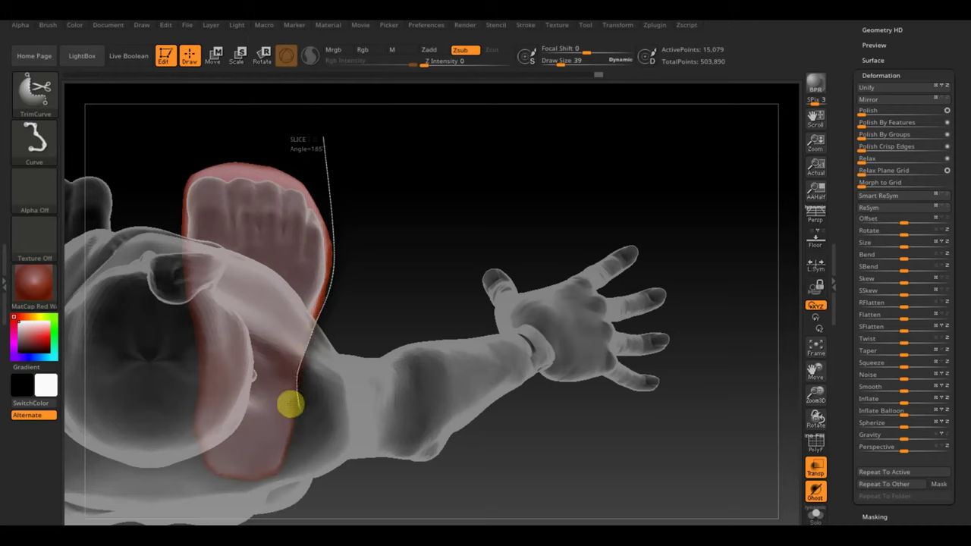
mouse_move(286, 424)
ctrl+shift+mouse_down()
mouse_move(266, 489)
mouse_move(277, 471)
mouse_move(271, 431)
ctrl+shift+mouse_up()
ctrl+shift+drag(280, 479, 283, 463)
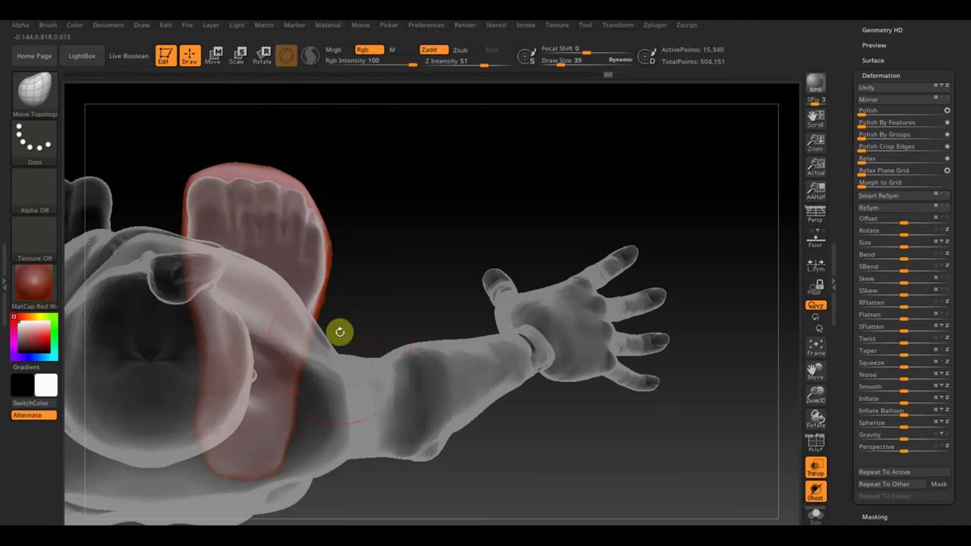
Step: Smooth the sole and nudge it up snug under the heel
key(shift)
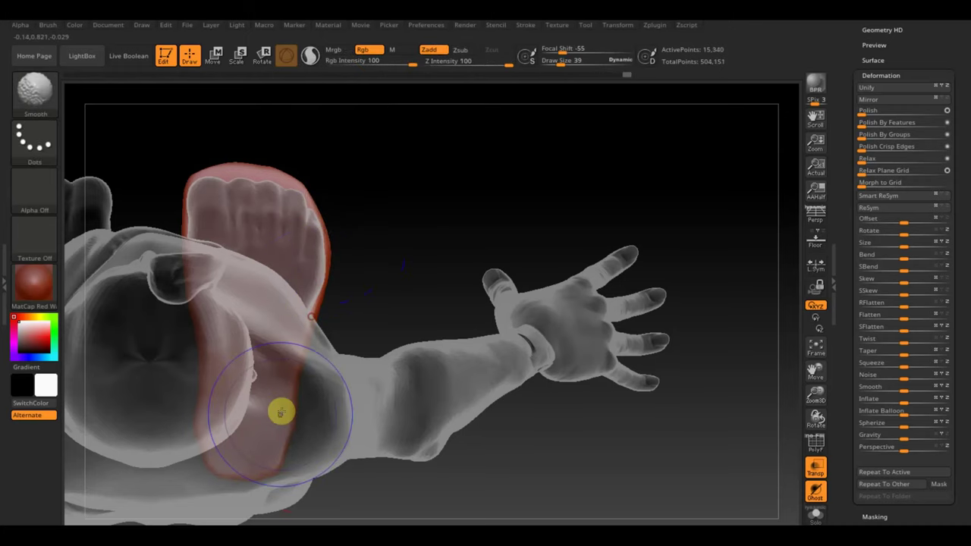
mouse_move(364, 286)
mouse_down()
mouse_move(365, 258)
mouse_move(348, 328)
mouse_up()
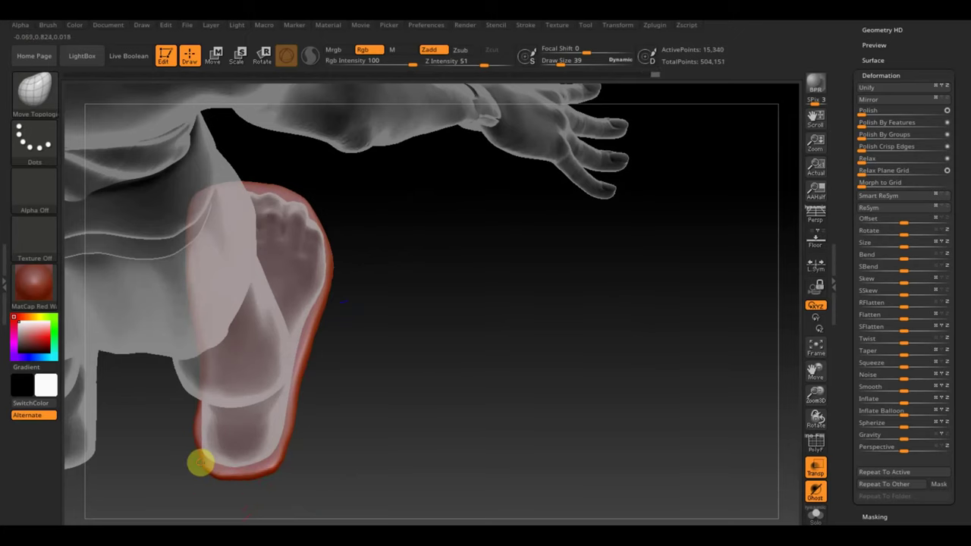
drag(318, 445, 283, 385)
drag(394, 390, 347, 451)
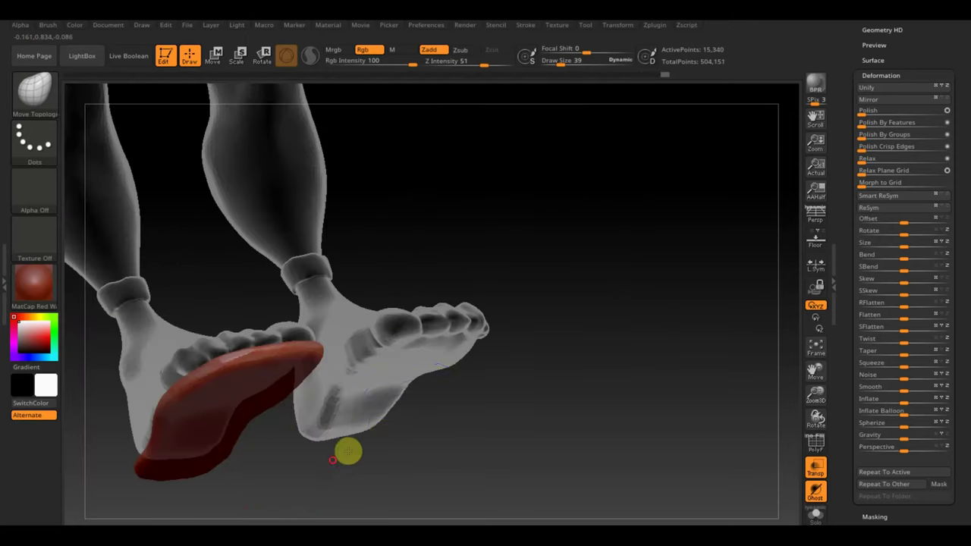
mouse_move(418, 427)
shift+mouse_down()
mouse_move(460, 466)
mouse_move(493, 441)
mouse_move(562, 429)
mouse_move(518, 436)
shift+mouse_up()
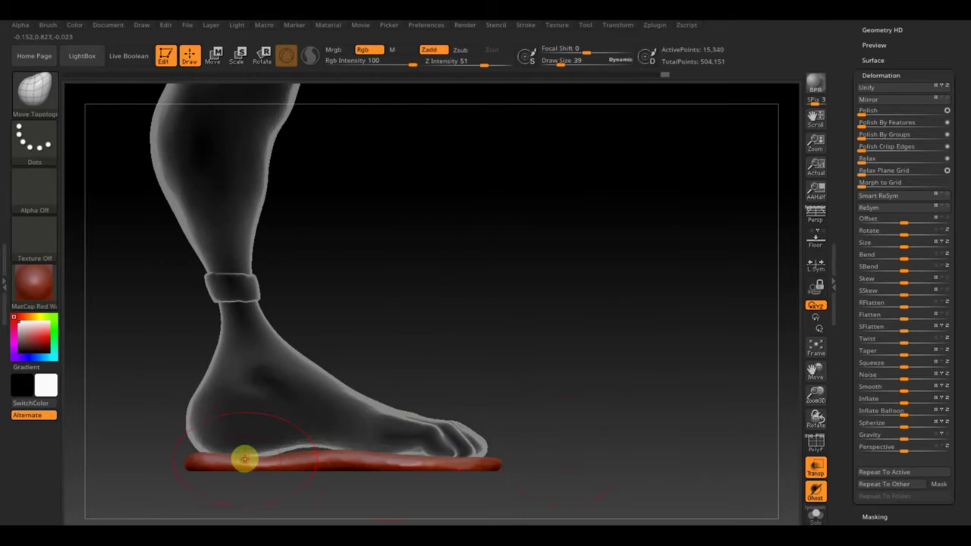
drag(261, 461, 263, 454)
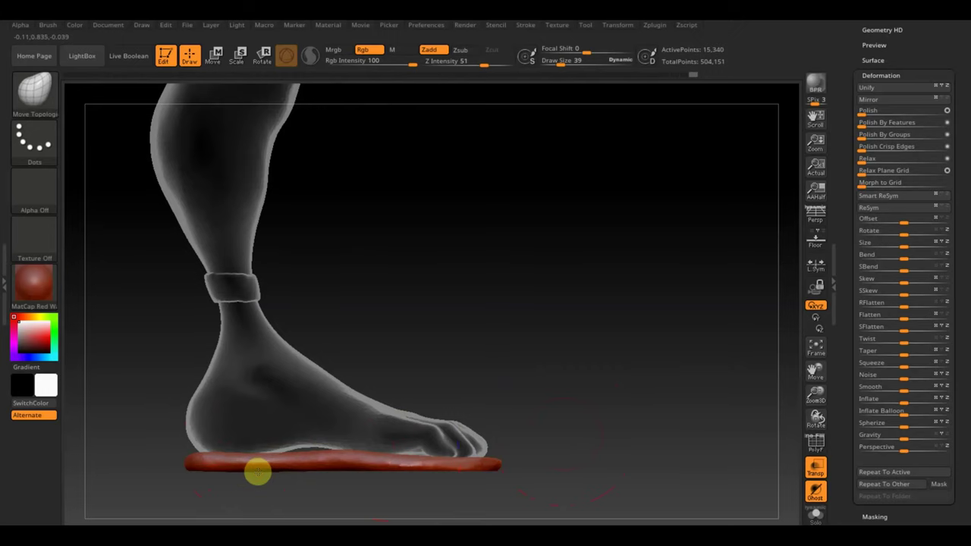
mouse_move(603, 407)
mouse_down()
mouse_move(592, 427)
mouse_move(604, 427)
mouse_up()
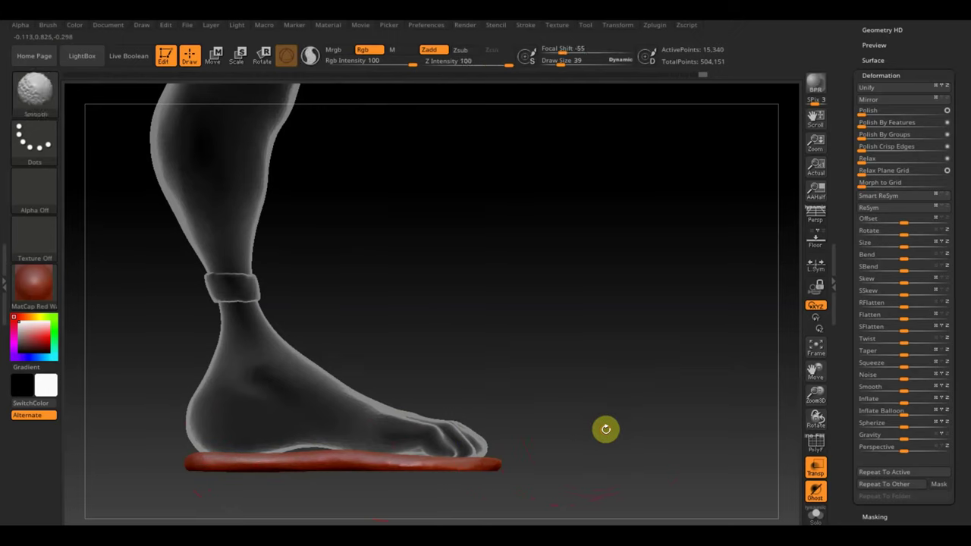
Step: Turn off Transp and select the foot's body subtool, now displayed solid
drag(928, 61, 931, 94)
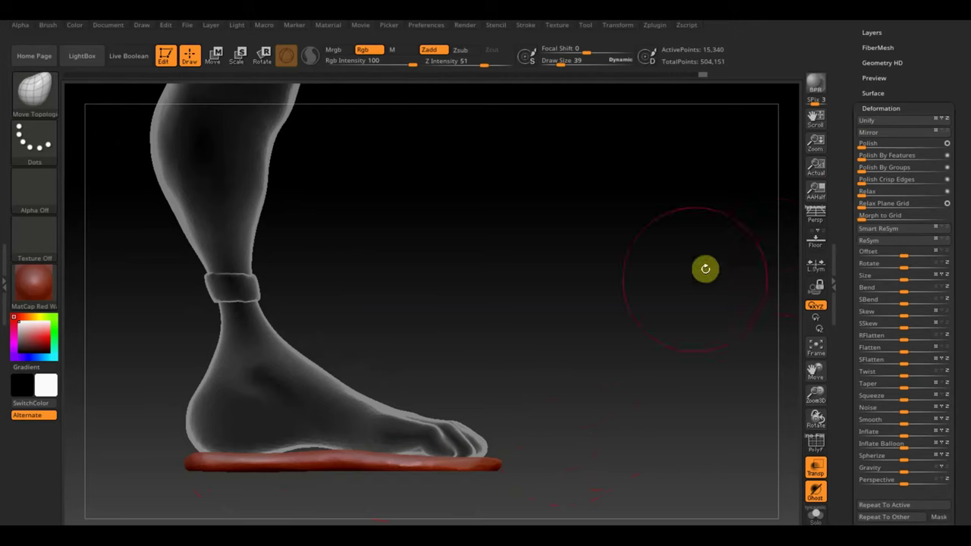
click(817, 466)
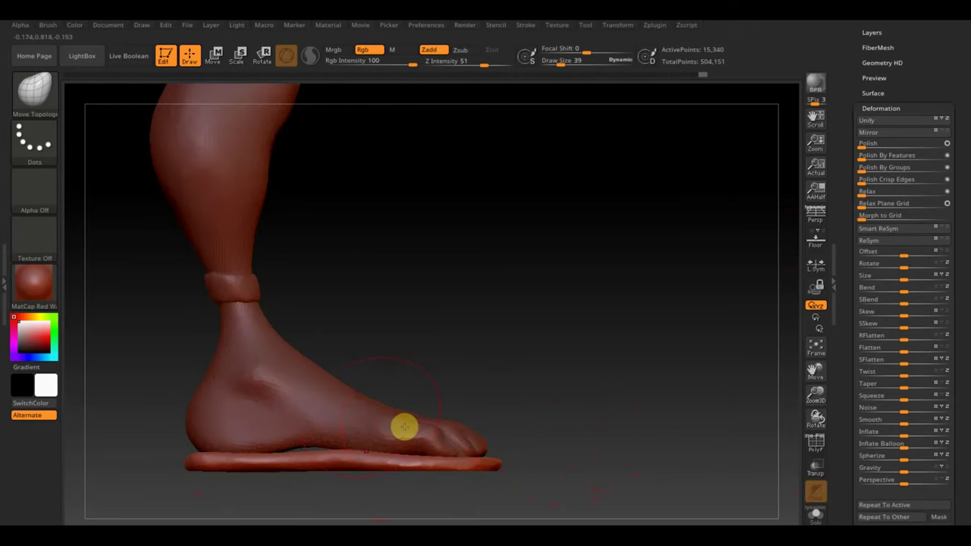
alt+click(339, 394)
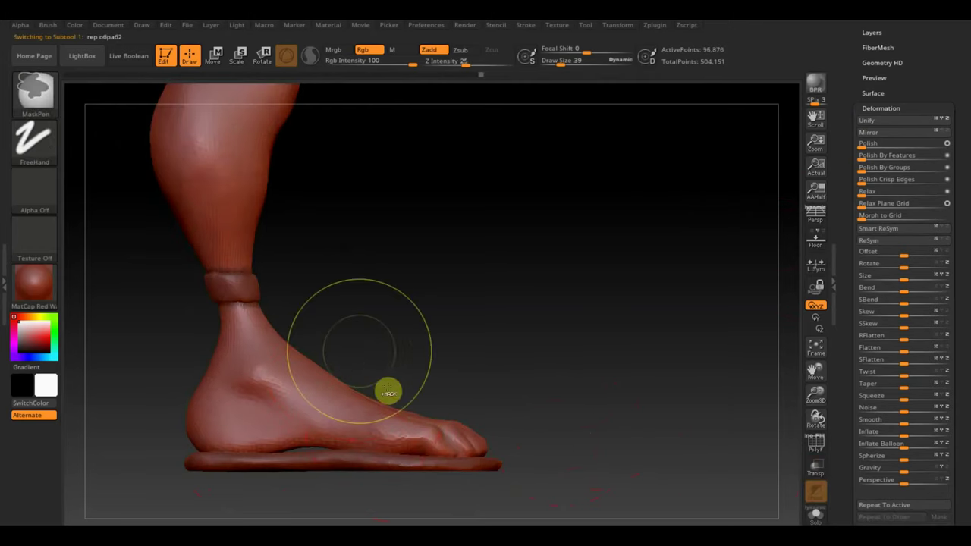
Step: Clear the feet mask, close LightBox, and frame the upright figure from hair to sole
mouse_move(298, 266)
ctrl+mouse_down()
mouse_move(407, 486)
mouse_move(398, 480)
ctrl+mouse_up()
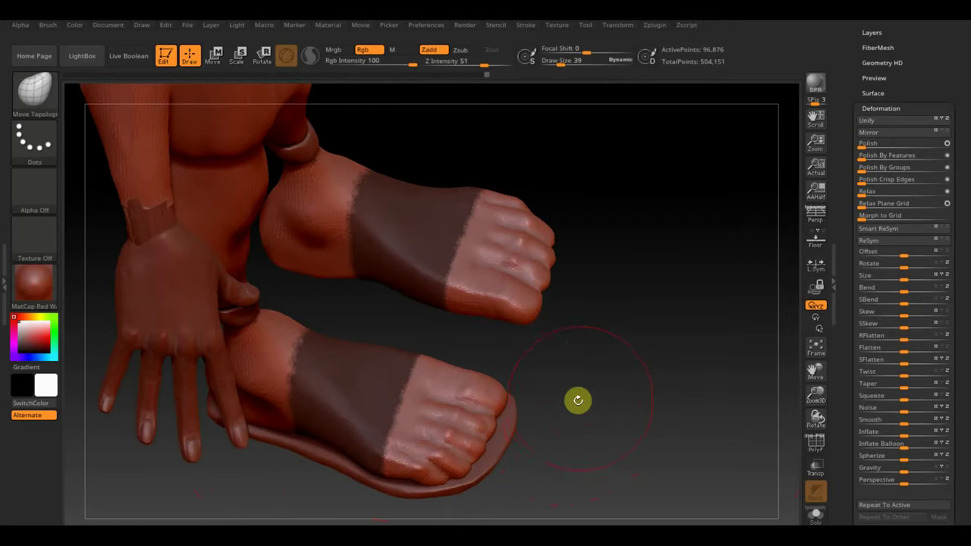
ctrl+click(626, 372)
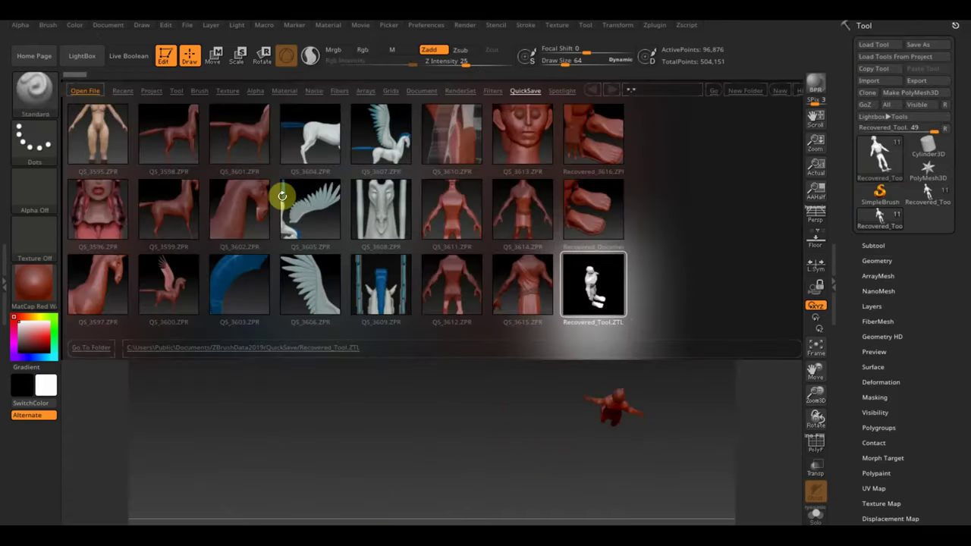
click(91, 63)
mouse_move(236, 316)
mouse_down()
mouse_move(351, 353)
mouse_move(551, 301)
mouse_up()
mouse_move(692, 335)
alt+mouse_down()
mouse_move(460, 213)
mouse_move(589, 390)
mouse_move(612, 367)
mouse_move(673, 368)
mouse_move(666, 373)
mouse_move(631, 221)
mouse_move(627, 272)
mouse_move(620, 254)
mouse_move(615, 316)
mouse_move(605, 326)
alt+mouse_up()
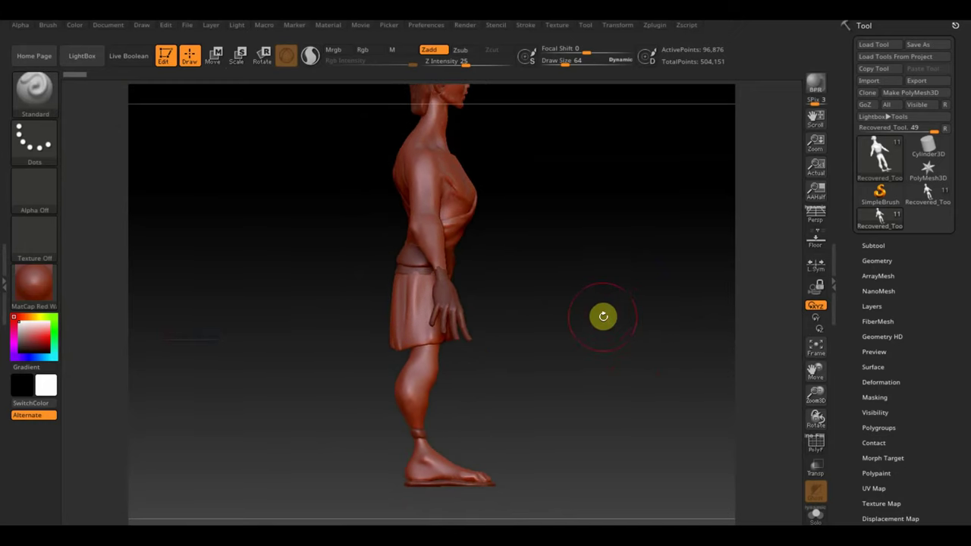
Step: Mask the band across the top of the foot and extract it as a new strap subtool, Extract0
ctrl+drag(464, 506, 443, 444)
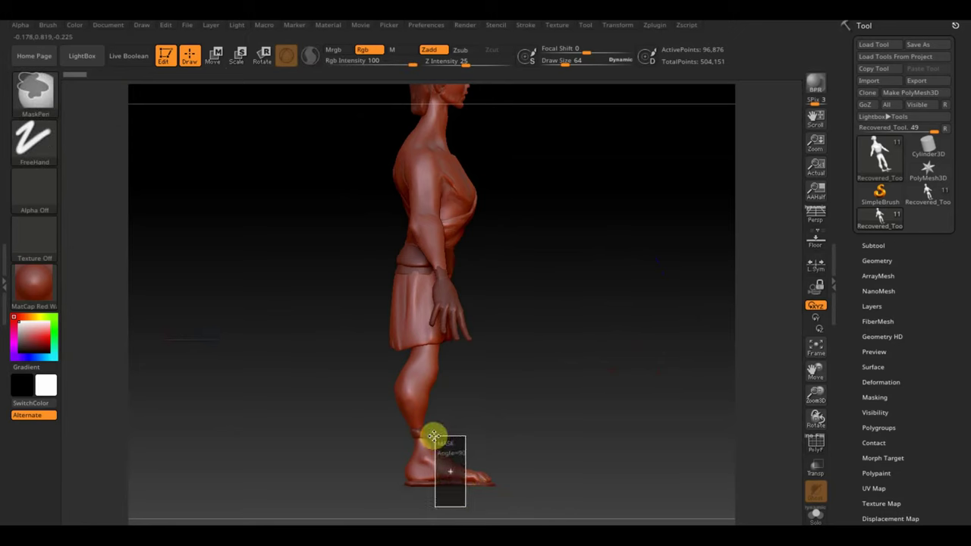
ctrl+drag(450, 472, 450, 472)
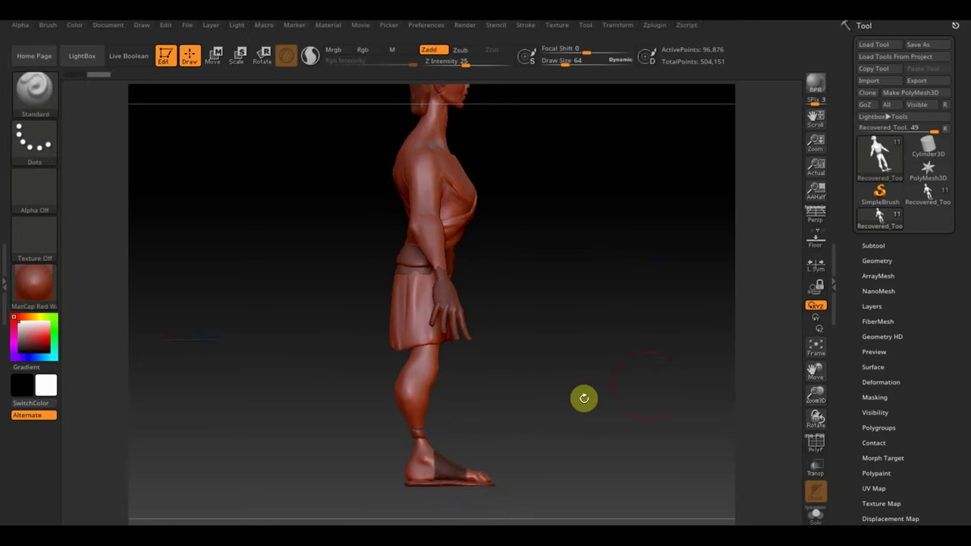
click(874, 245)
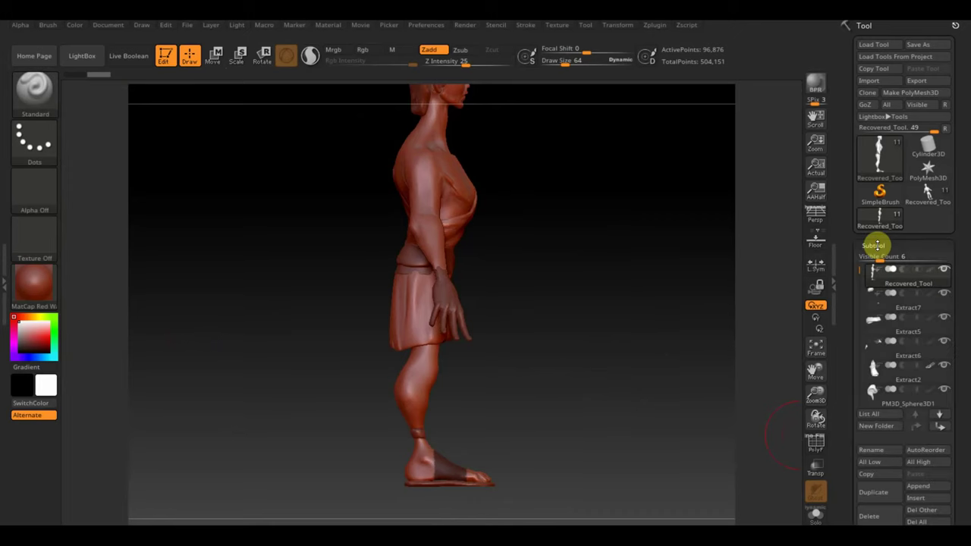
scroll(961, 425, down, 3)
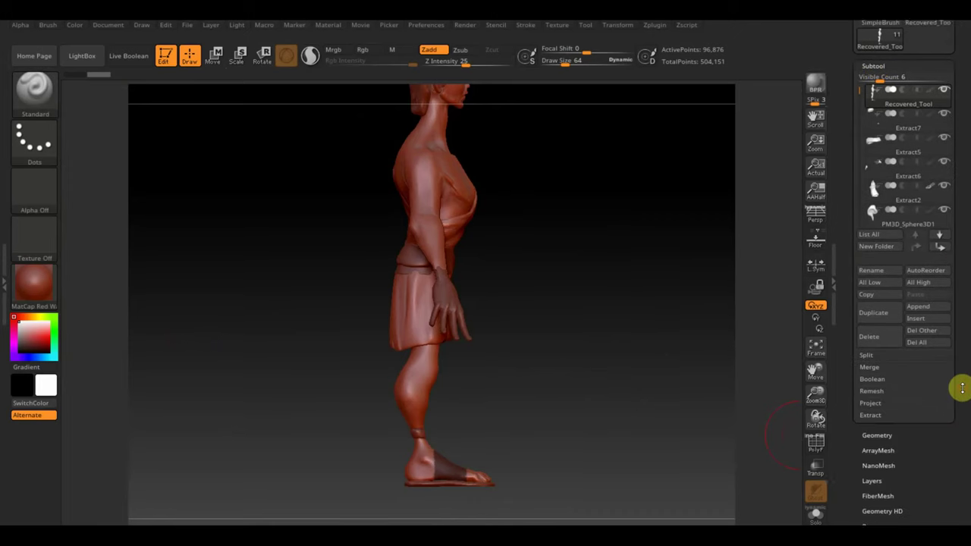
click(873, 412)
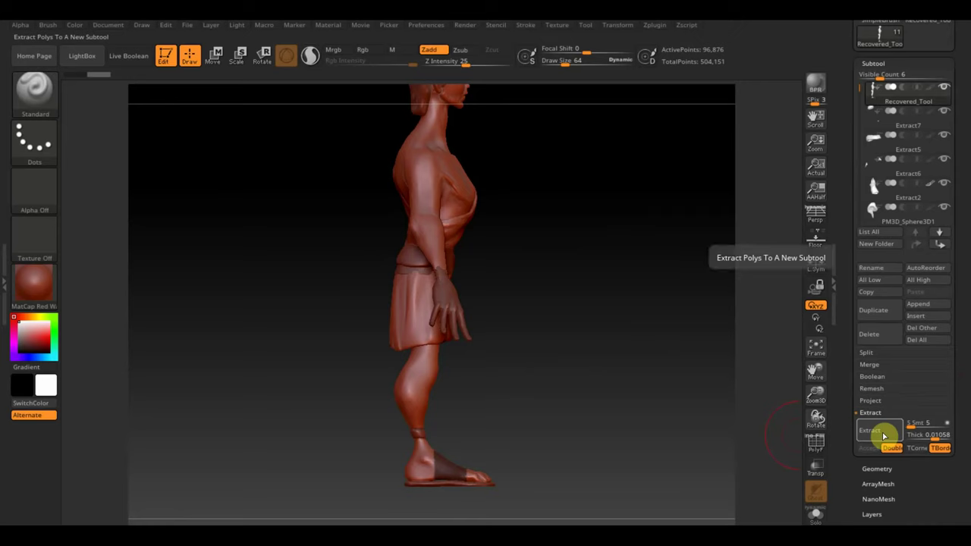
click(884, 437)
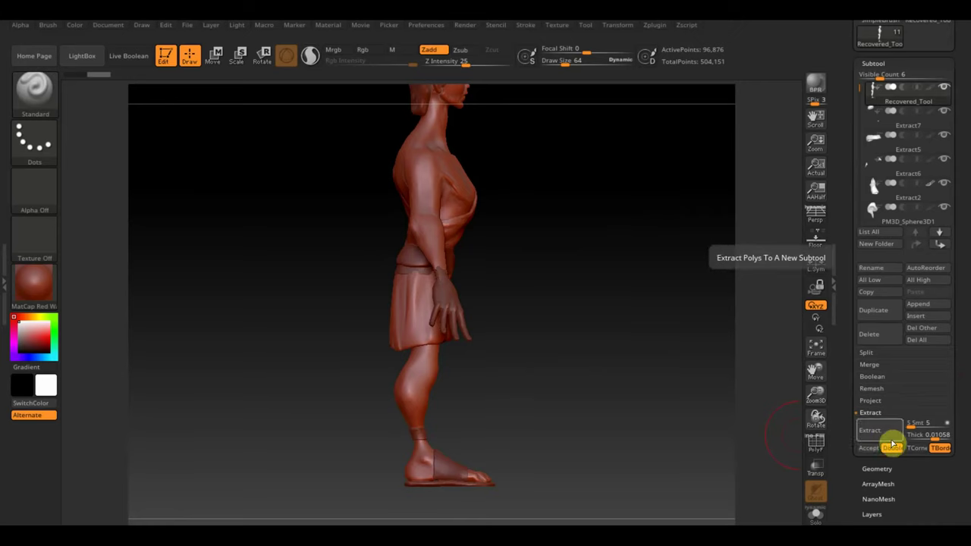
click(869, 449)
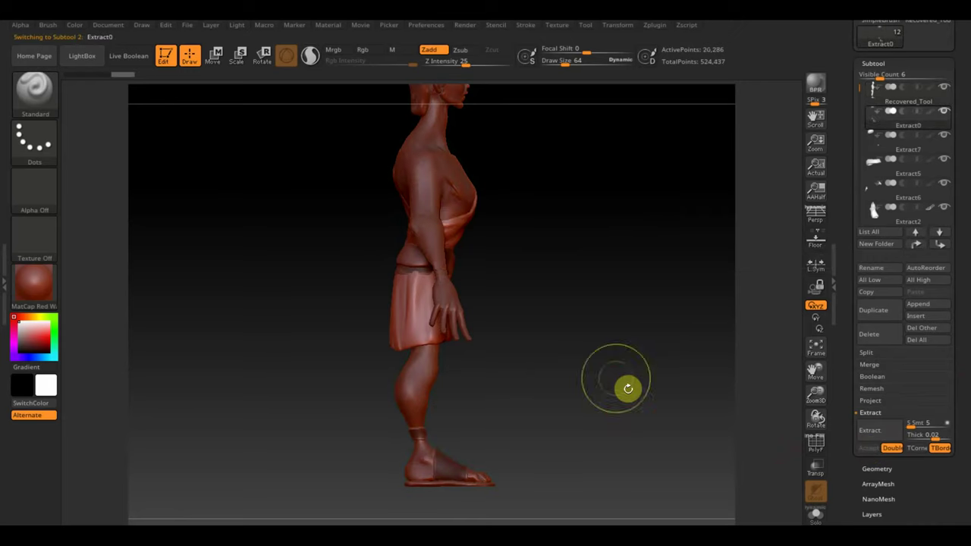
Step: Mask the ankle part of Extract0, invert visibility, and delete the hidden strap geometry
mouse_move(607, 414)
alt+mouse_down()
mouse_move(631, 462)
mouse_move(591, 221)
alt+mouse_up()
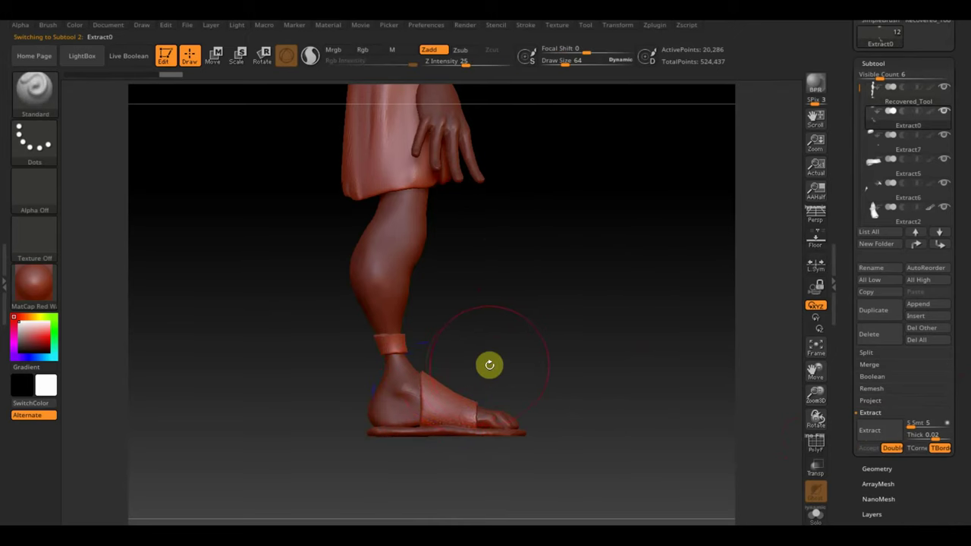
ctrl+drag(446, 359, 304, 303)
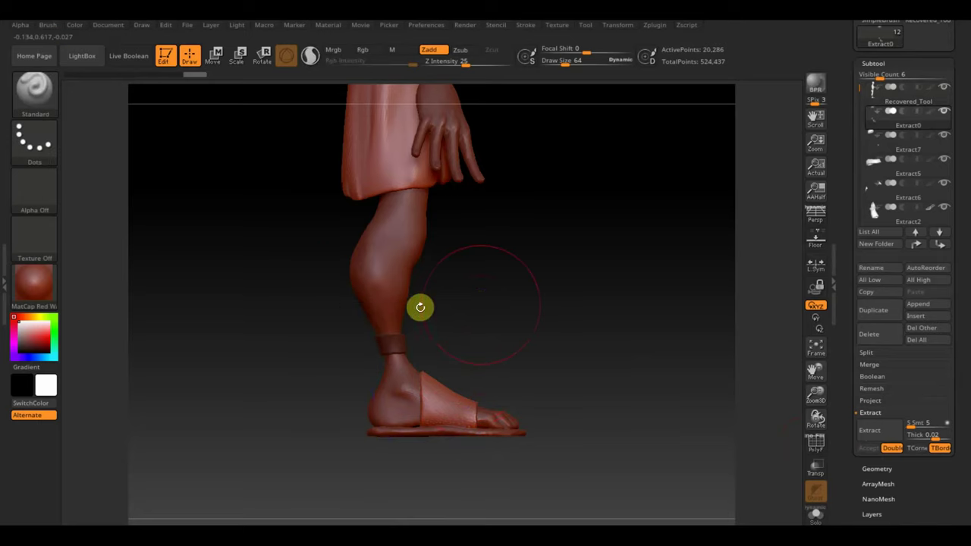
key(ctrl)
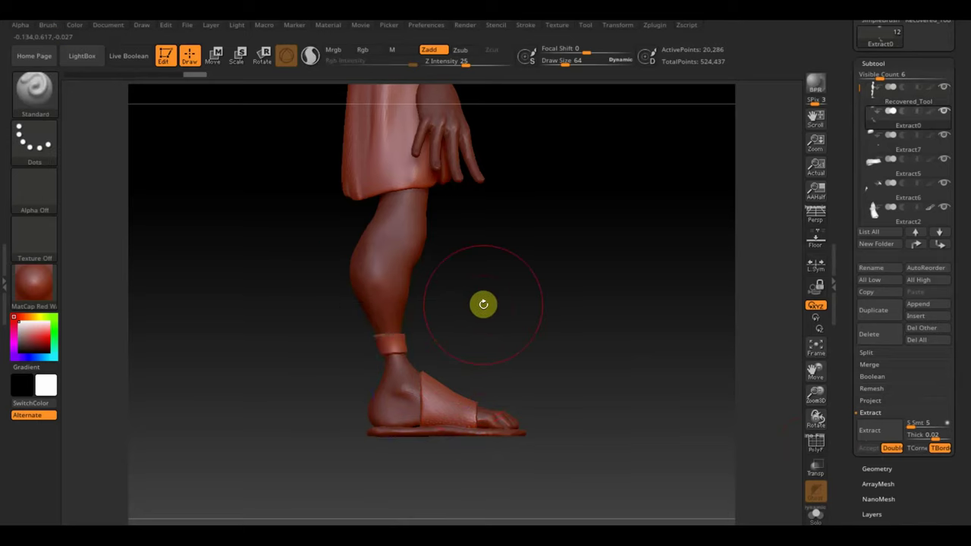
ctrl+shift+click(396, 338)
ctrl+shift+click(395, 338)
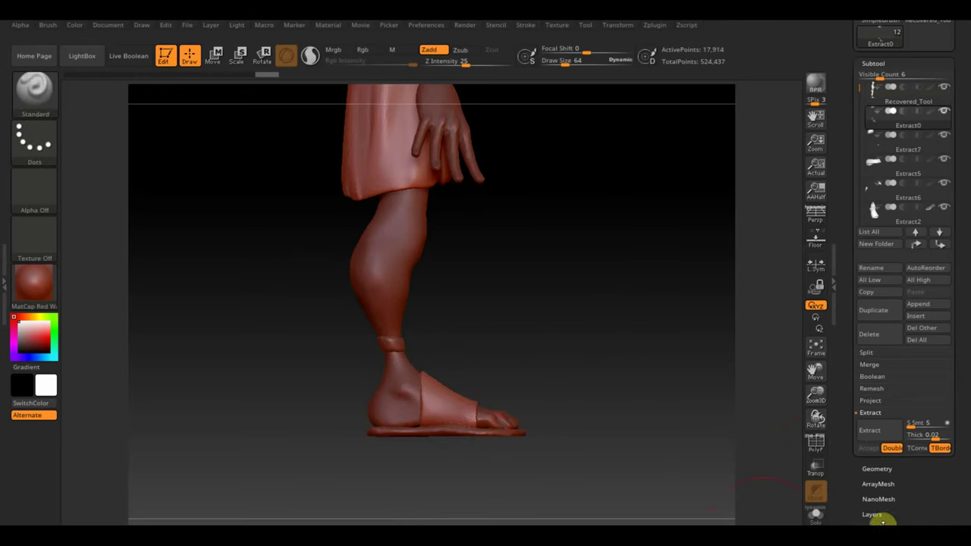
click(880, 470)
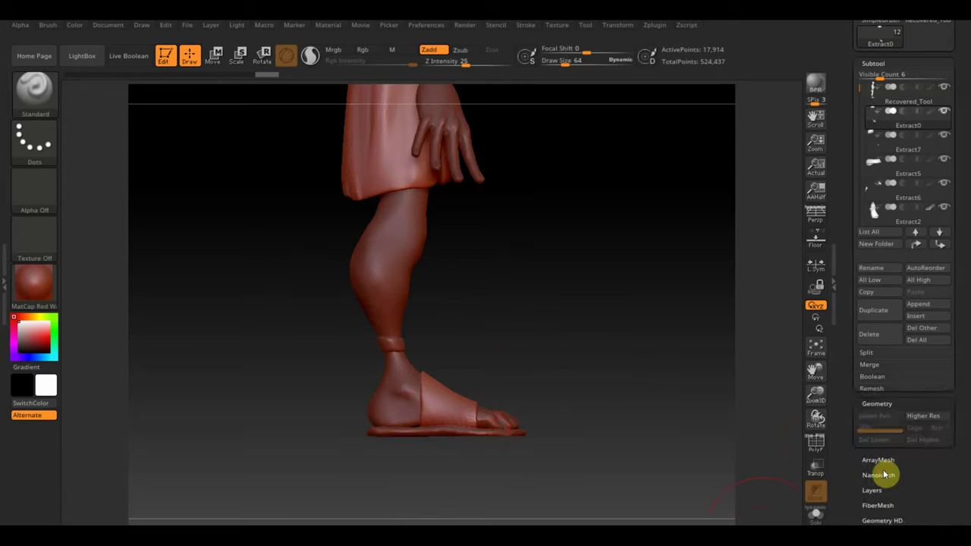
click(894, 287)
click(873, 331)
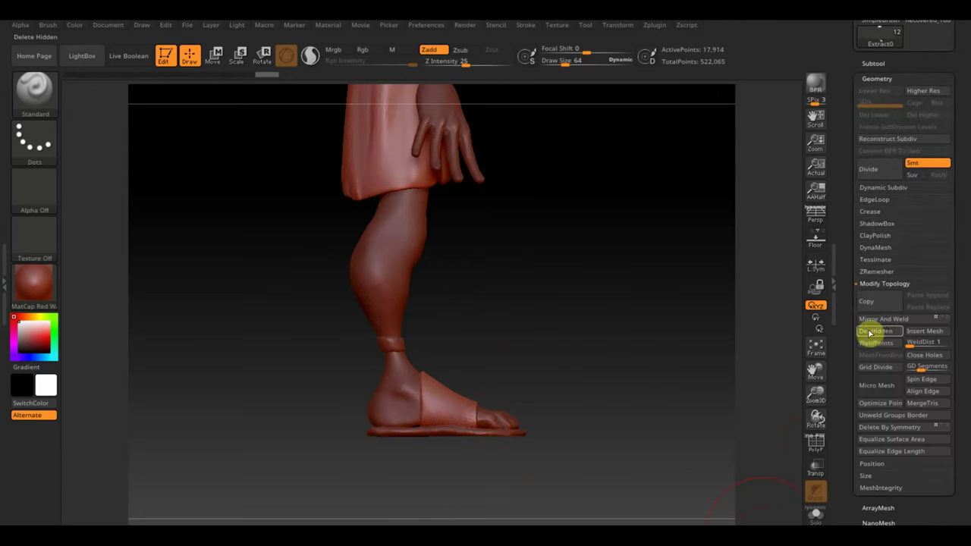
Step: Smooth the Extract0 strap edges over both feet and reduce Draw Size to 17
alt+click(397, 346)
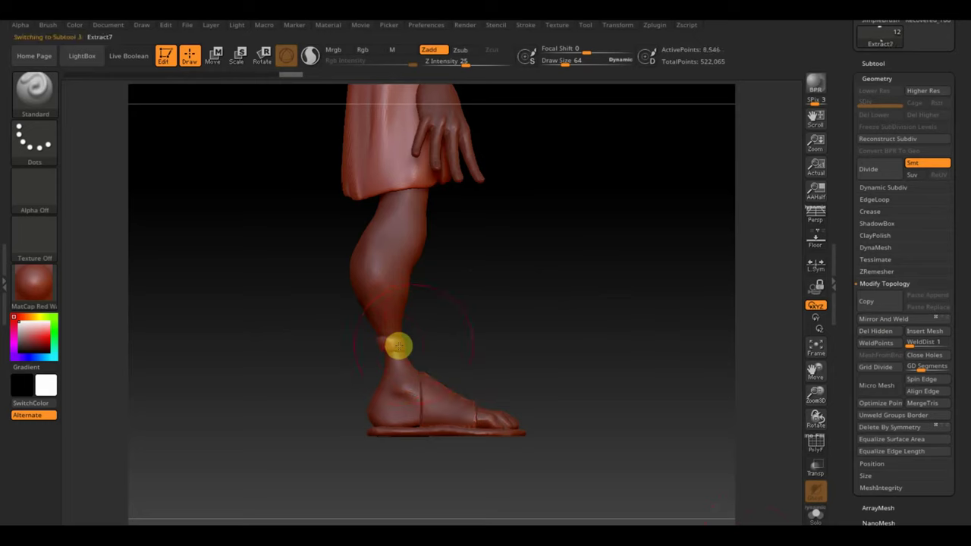
alt+click(448, 391)
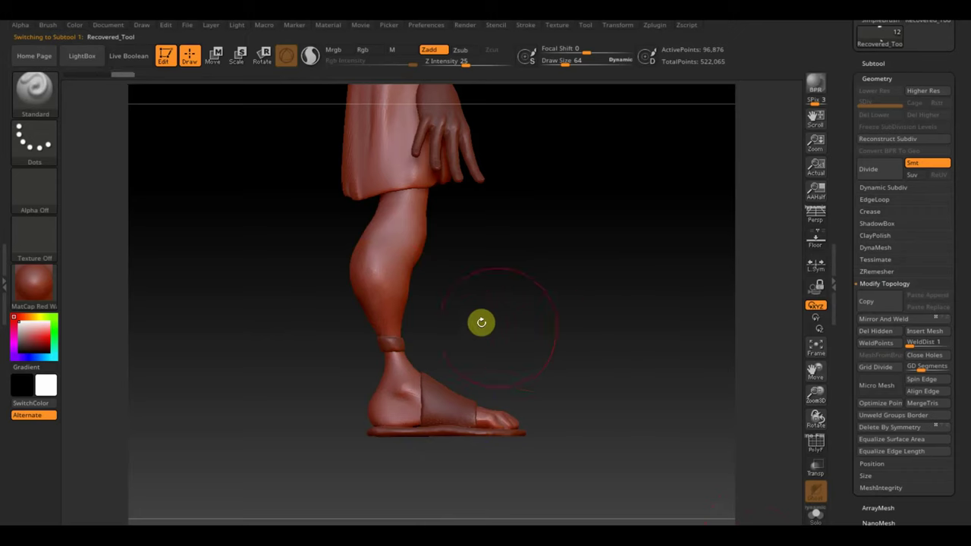
mouse_move(510, 395)
mouse_down()
mouse_move(497, 448)
mouse_move(524, 451)
mouse_up()
key(shift)
alt+click(468, 402)
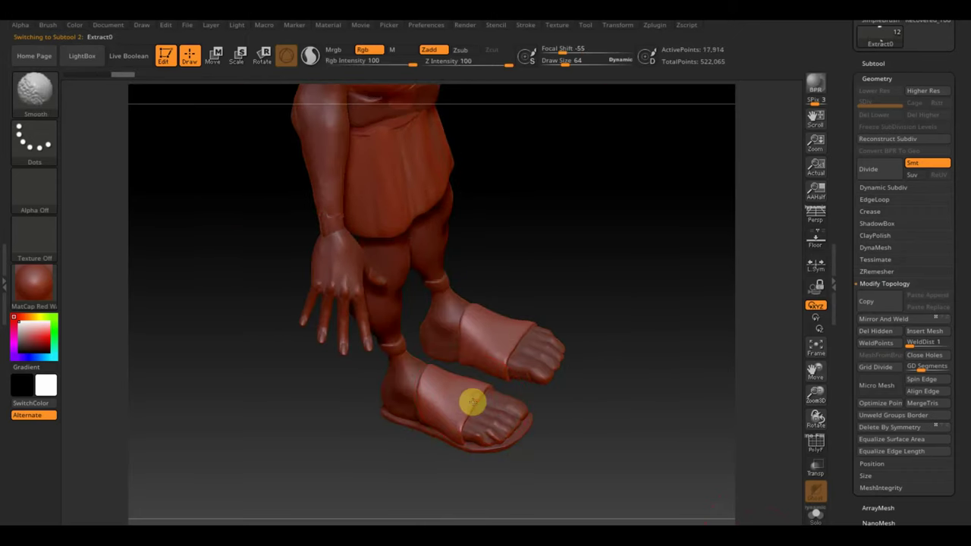
mouse_move(590, 407)
mouse_down()
mouse_move(559, 380)
mouse_move(490, 412)
mouse_move(516, 483)
mouse_move(549, 472)
mouse_move(493, 432)
mouse_move(526, 466)
mouse_move(542, 449)
mouse_move(527, 418)
mouse_move(615, 430)
mouse_move(637, 427)
mouse_move(629, 399)
mouse_move(657, 412)
mouse_move(557, 319)
mouse_move(542, 316)
mouse_up()
key(shift)
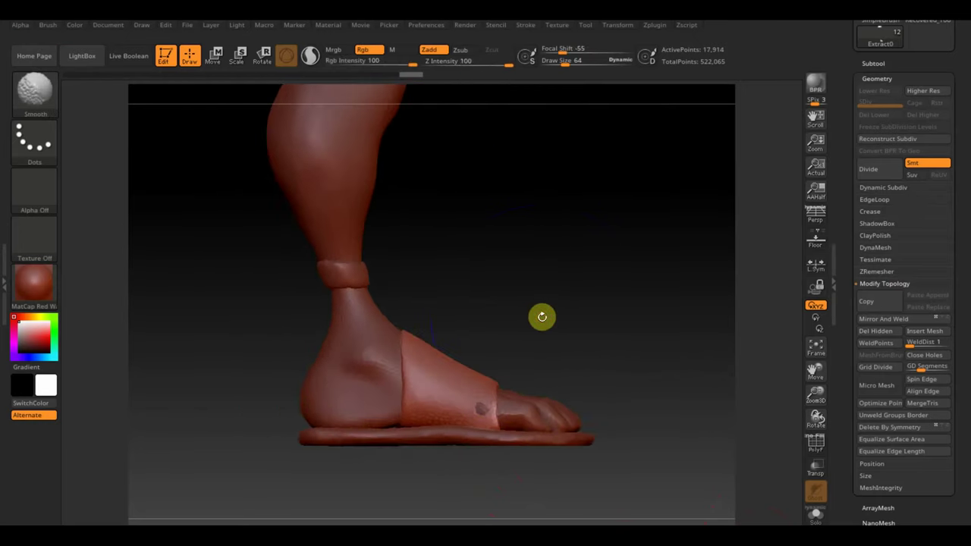
drag(560, 61, 557, 67)
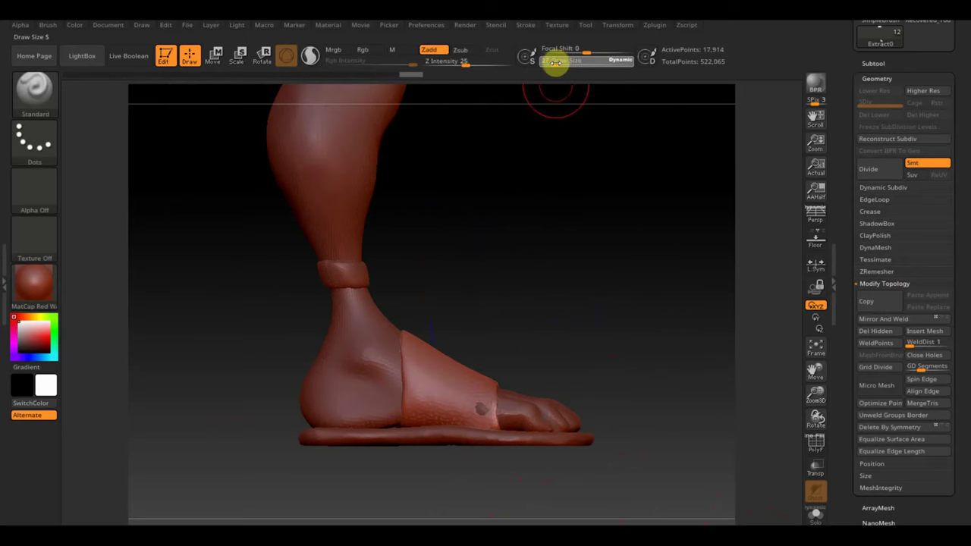
Step: Try the smaller brush on the strap, then switch to a brush that moves only connected surface
click(422, 402)
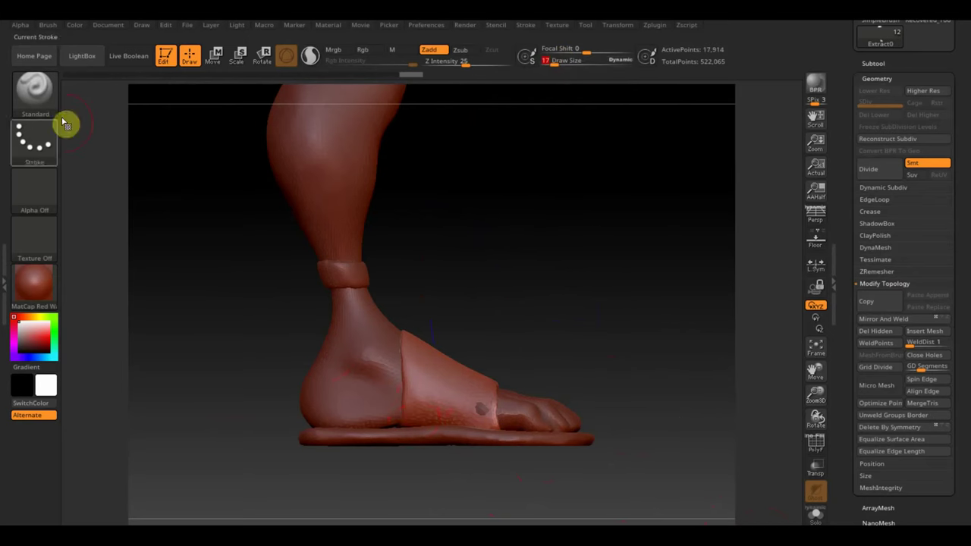
click(42, 97)
click(551, 291)
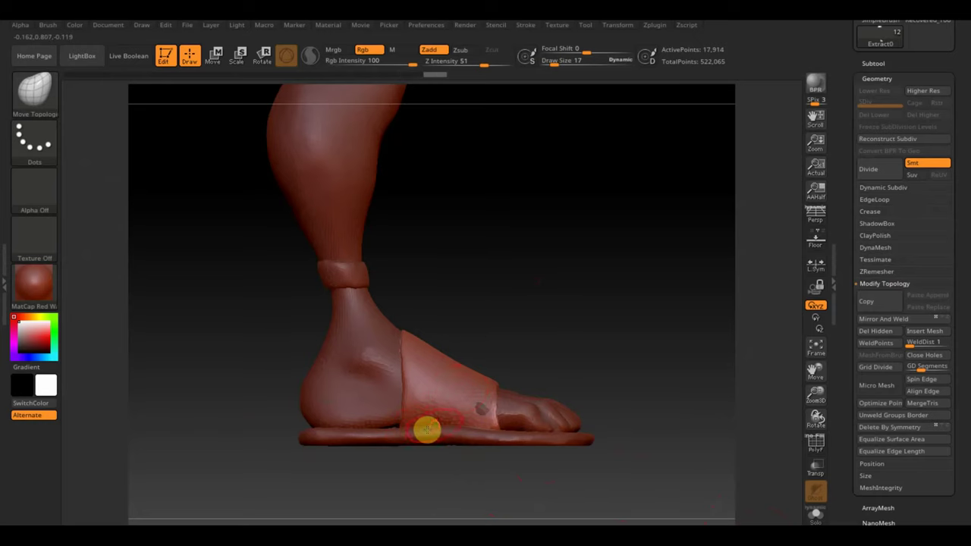
right_drag(434, 430, 448, 408)
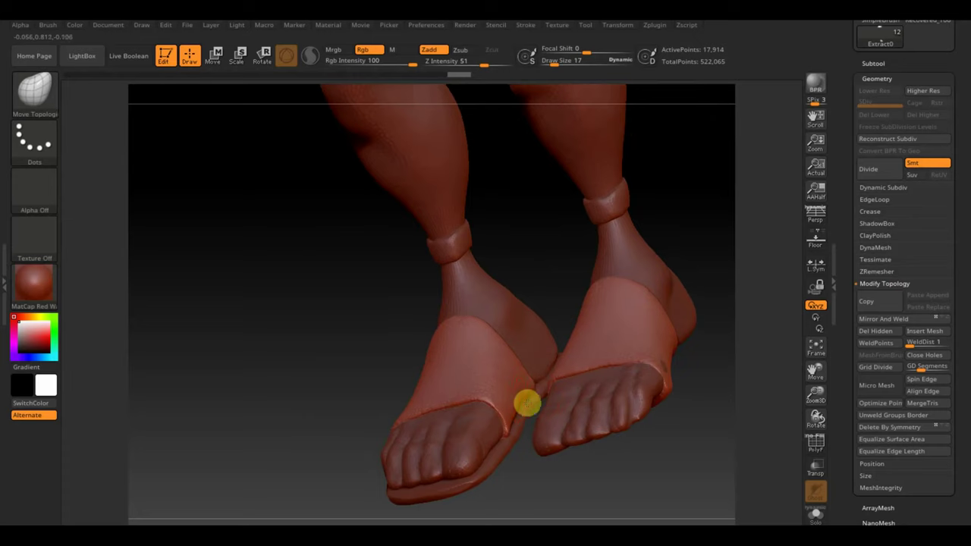
mouse_move(518, 402)
right_down()
mouse_move(551, 463)
mouse_move(555, 392)
mouse_move(534, 329)
right_up()
Step: Mirror and weld the left sandal sole onto the right foot
alt+click(490, 407)
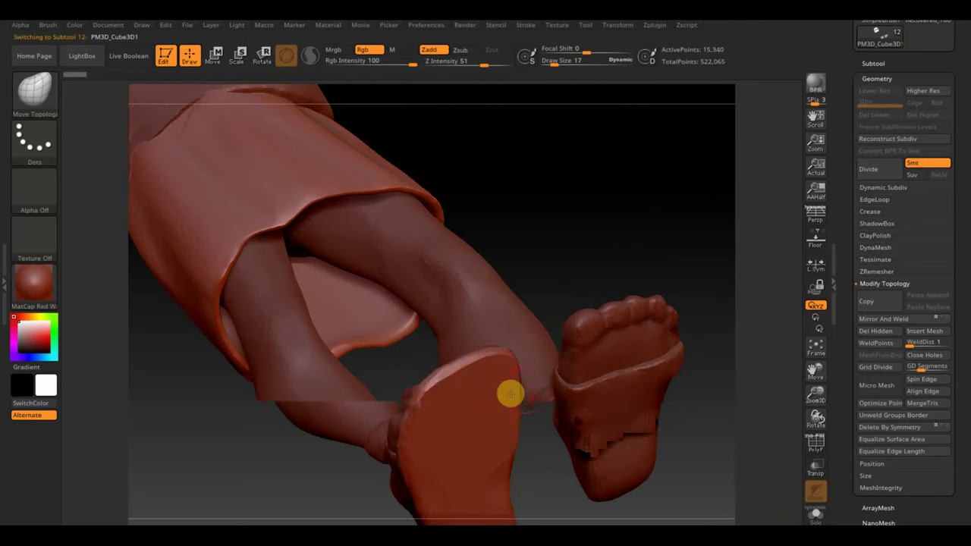
click(892, 318)
mouse_move(730, 263)
right_down()
mouse_move(688, 222)
mouse_move(693, 401)
right_up()
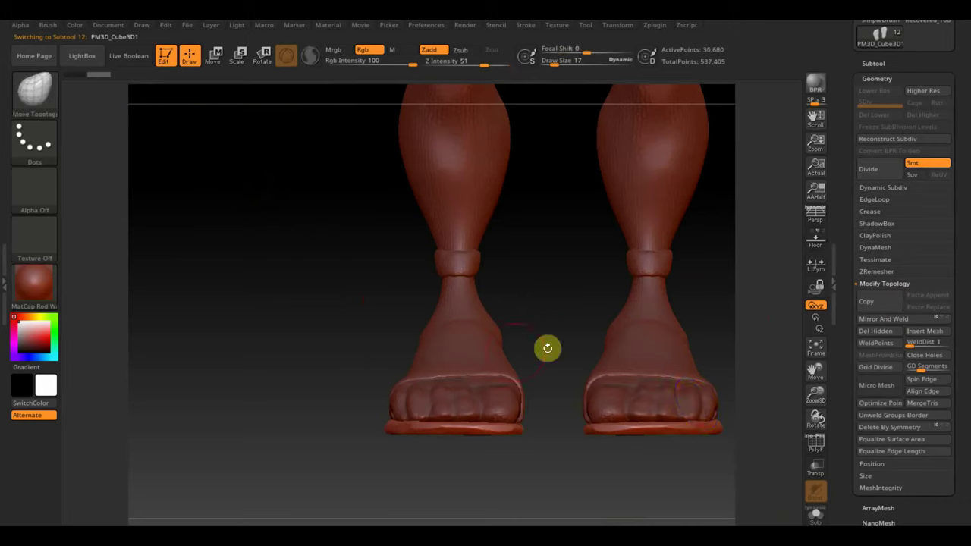
Step: Cut the Extract0 strap back below the left sandal with a TrimRect trim
alt+click(469, 353)
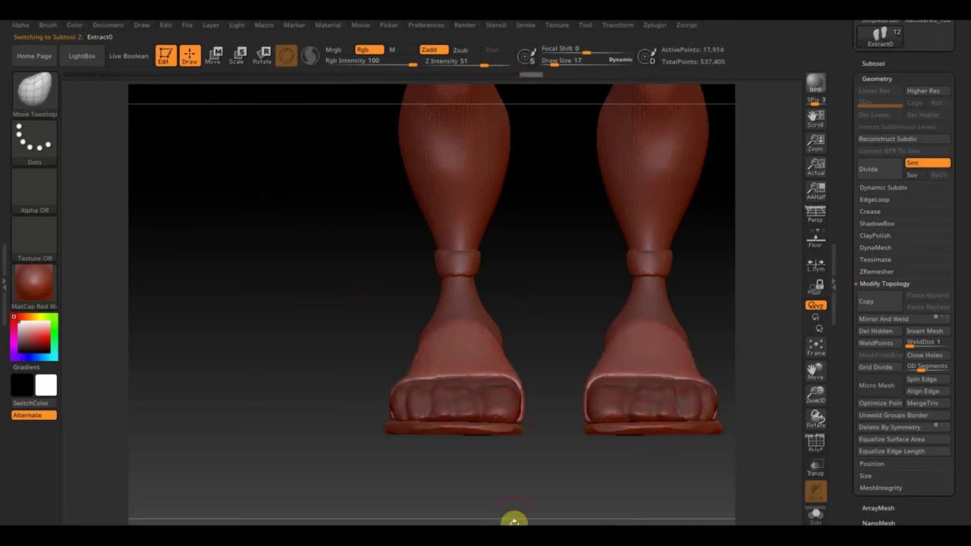
click(37, 97)
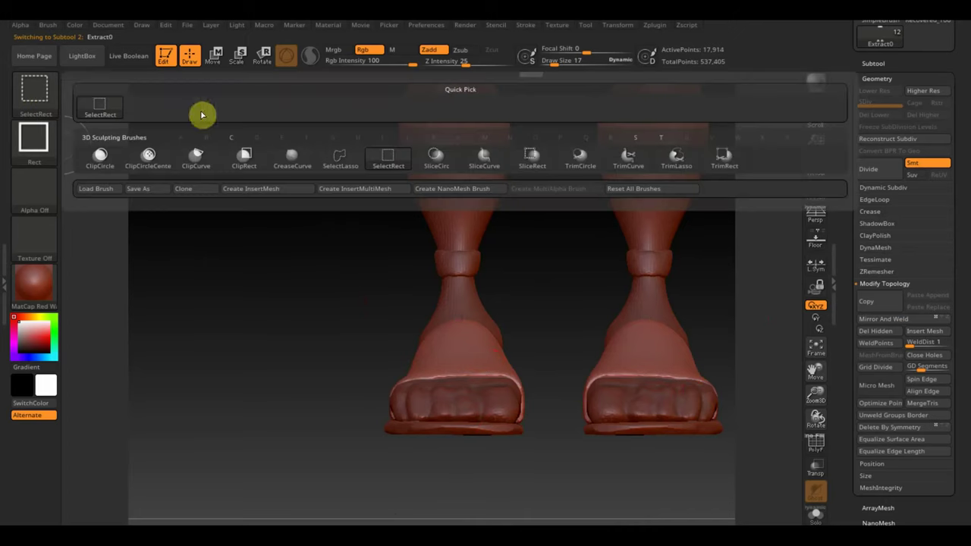
click(724, 163)
mouse_move(509, 519)
mouse_down()
mouse_move(473, 405)
mouse_move(397, 397)
mouse_up()
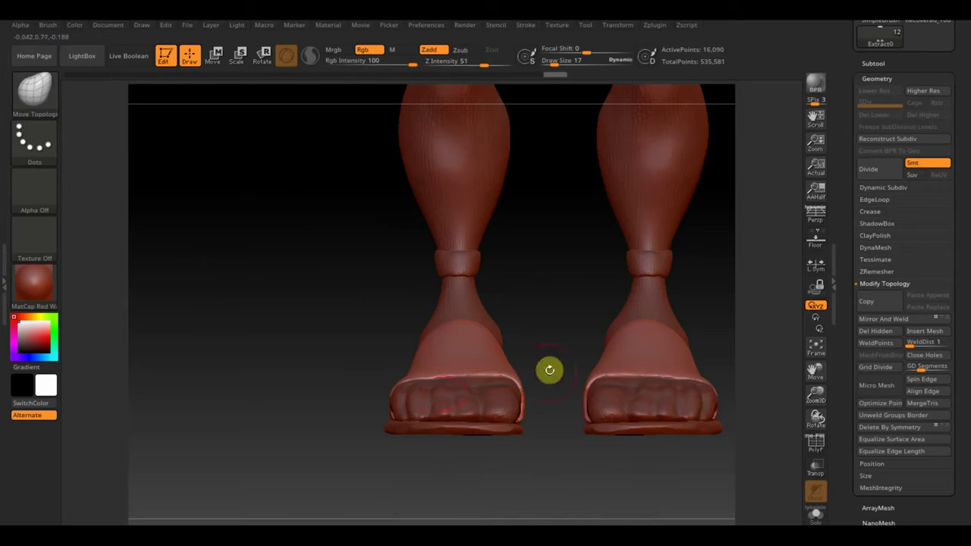
click(882, 63)
mouse_move(908, 213)
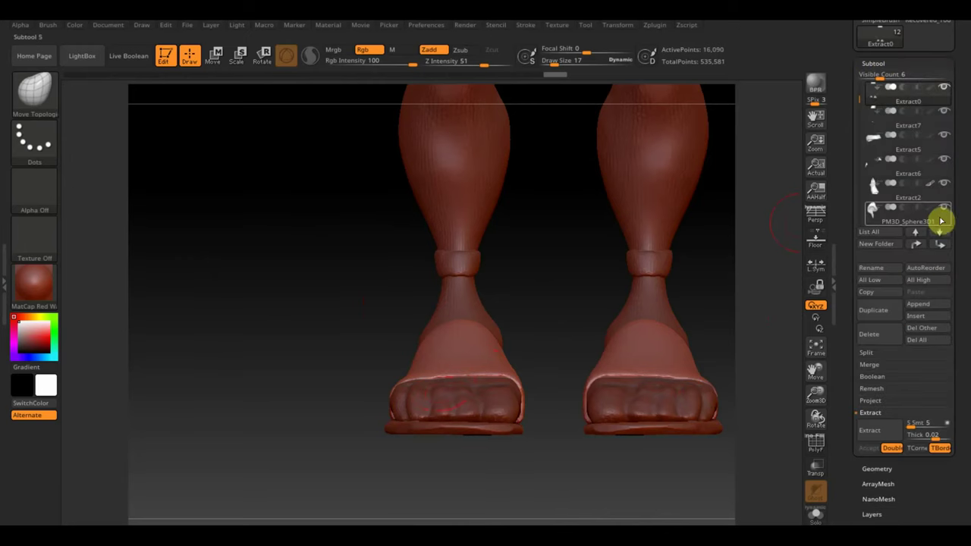
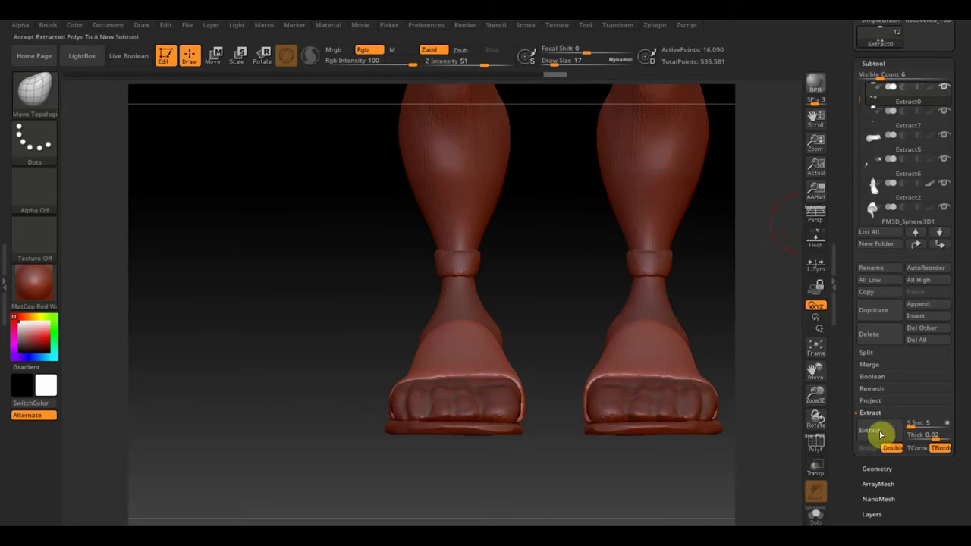
Step: Solo the Extract0 strap and Mirror And Weld it down to 14,266 points
key(ctrl)
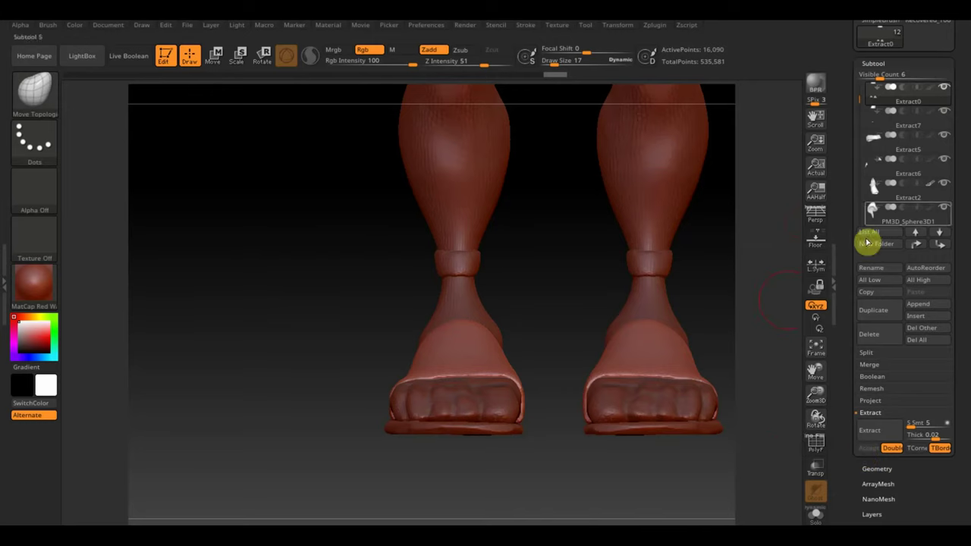
key(shift)
shift+click(945, 88)
mouse_move(599, 479)
mouse_down()
mouse_move(602, 362)
mouse_move(660, 443)
mouse_up()
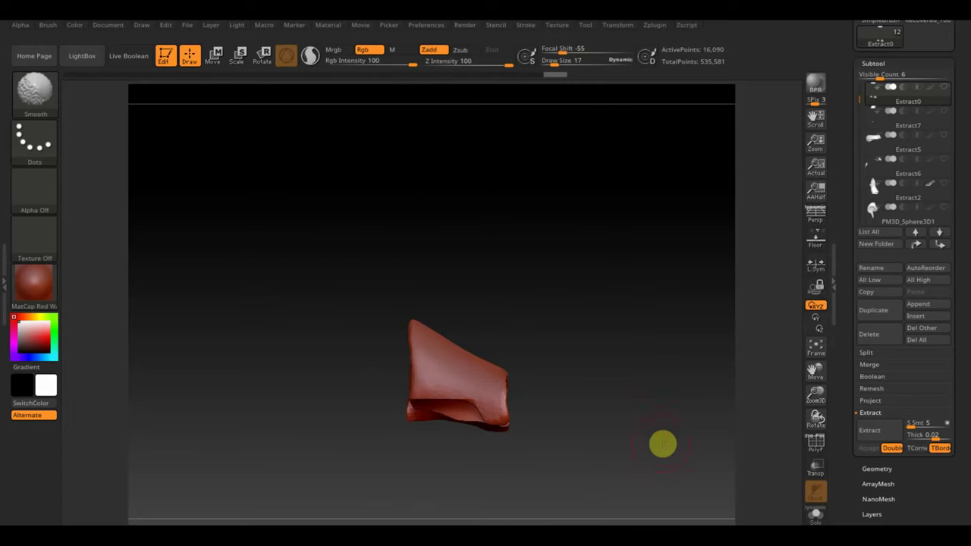
click(876, 470)
click(906, 320)
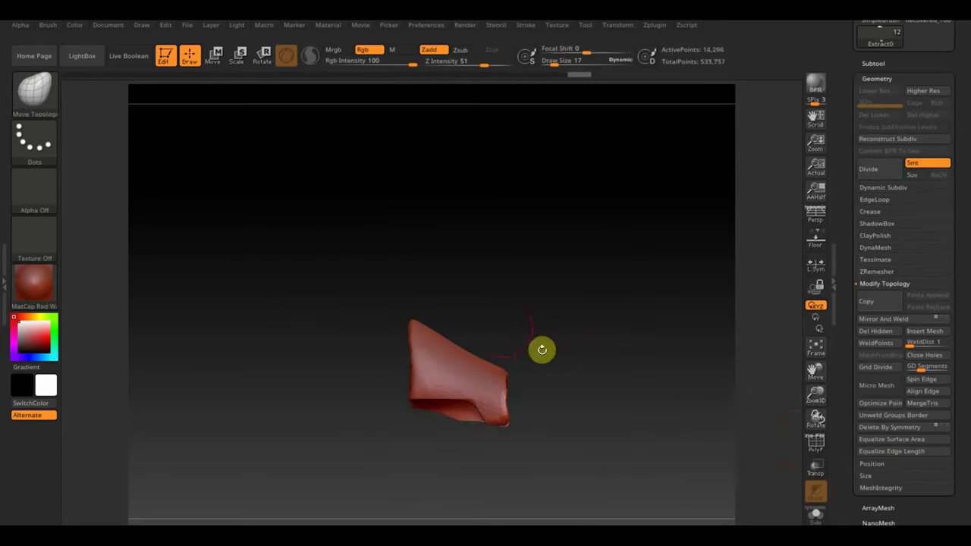
Step: Smooth the strap's lower edge at brush size 23, then show all subtools again
drag(556, 63, 559, 63)
drag(493, 413, 458, 409)
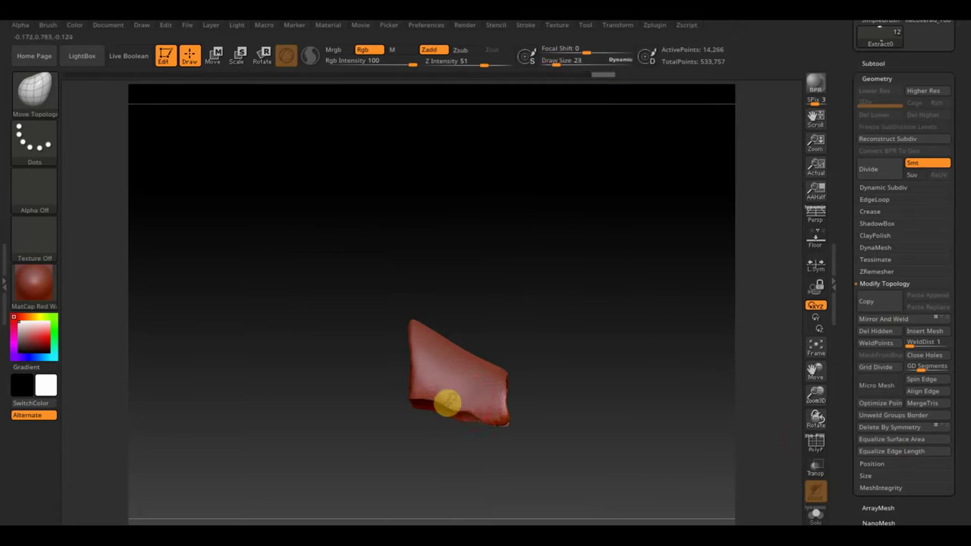
click(880, 63)
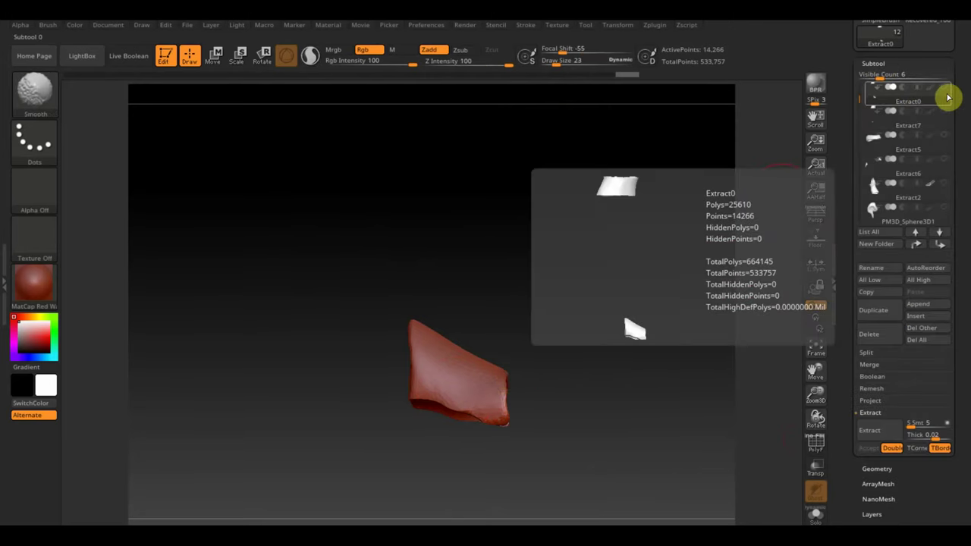
shift+click(947, 94)
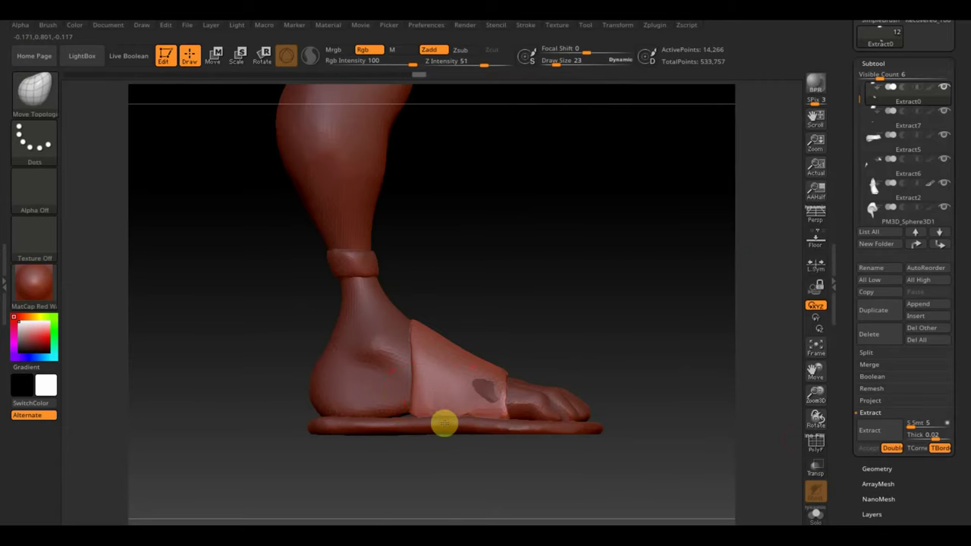
click(413, 407)
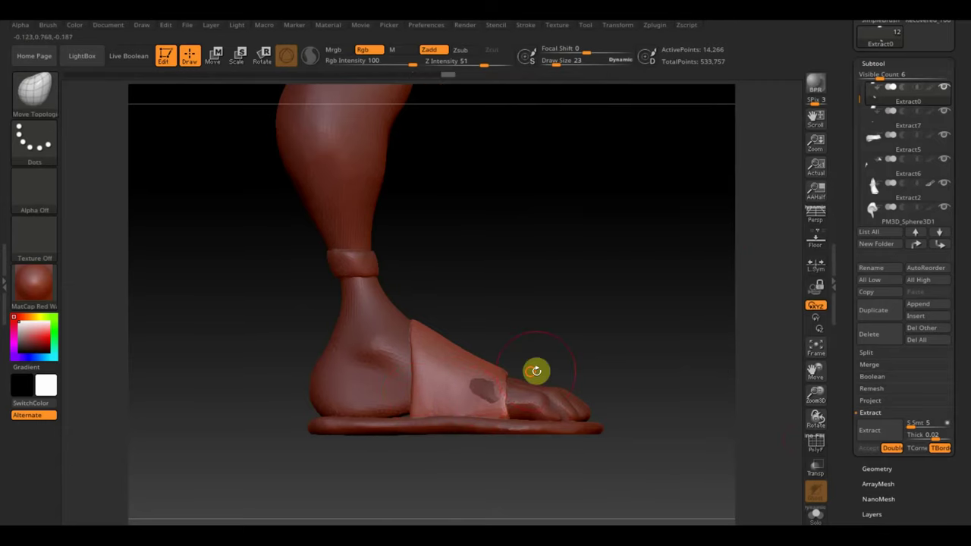
right_drag(536, 371, 415, 430)
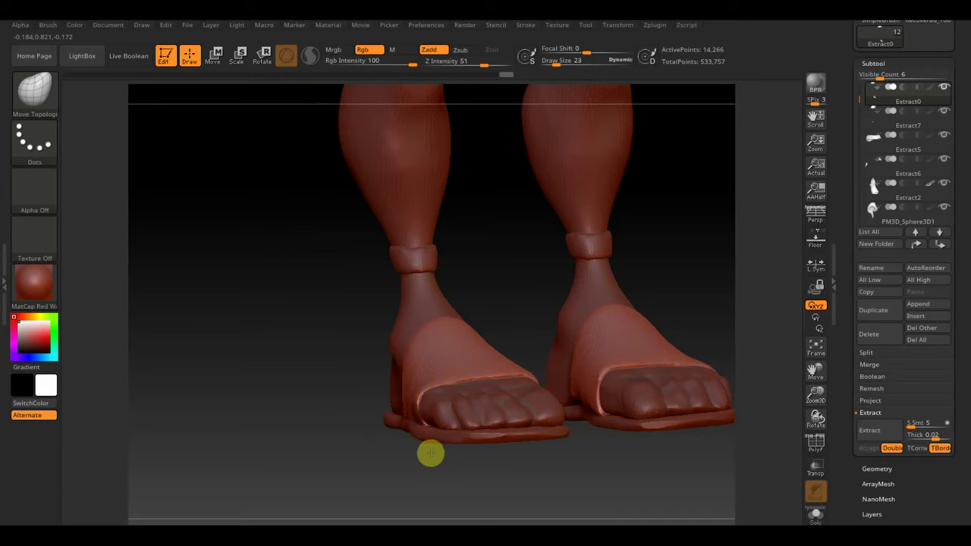
mouse_move(426, 455)
mouse_down()
mouse_move(407, 517)
mouse_move(405, 496)
mouse_up()
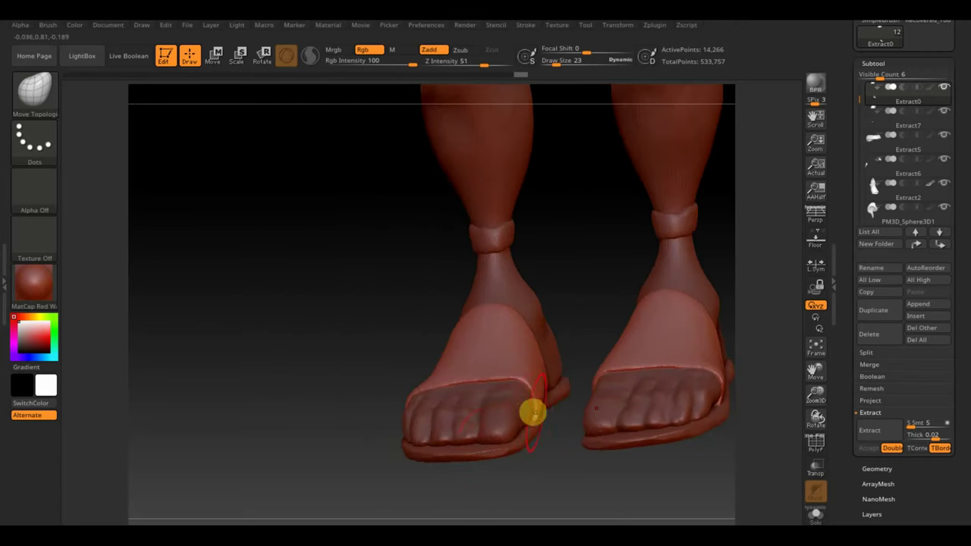
mouse_move(531, 415)
mouse_down()
mouse_move(586, 310)
mouse_move(571, 365)
mouse_up()
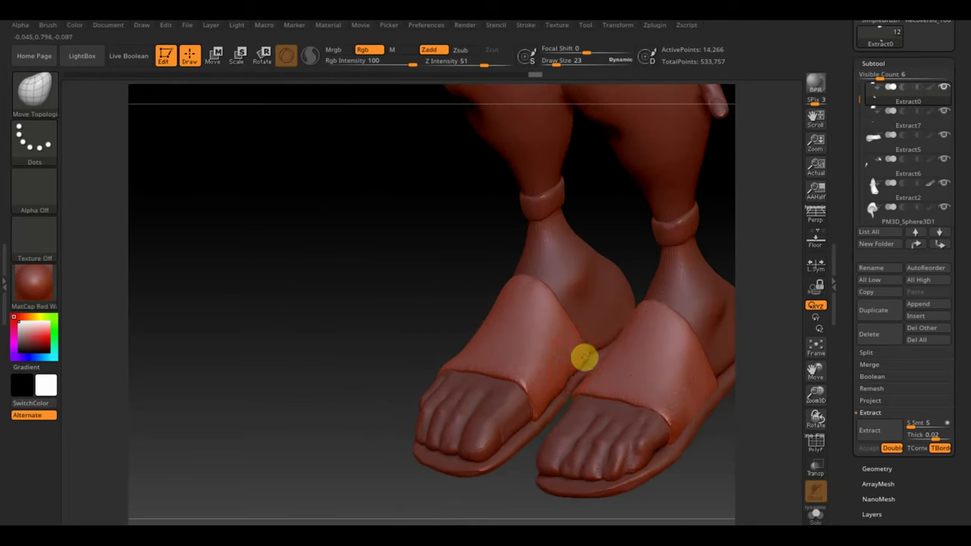
drag(729, 520, 714, 509)
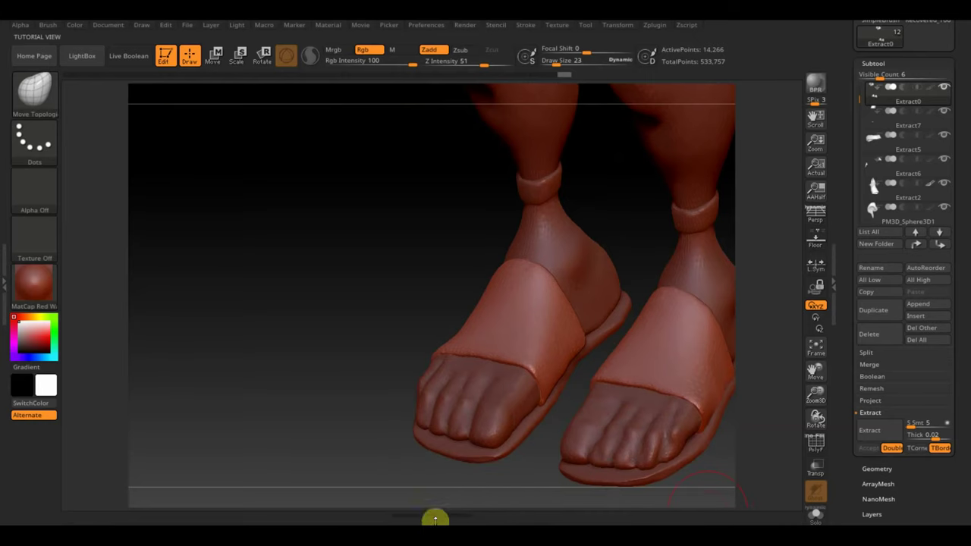
drag(435, 520, 436, 523)
mouse_move(533, 478)
mouse_down()
mouse_move(521, 430)
mouse_move(499, 423)
mouse_move(496, 432)
mouse_move(536, 442)
mouse_move(521, 414)
mouse_move(533, 430)
mouse_up()
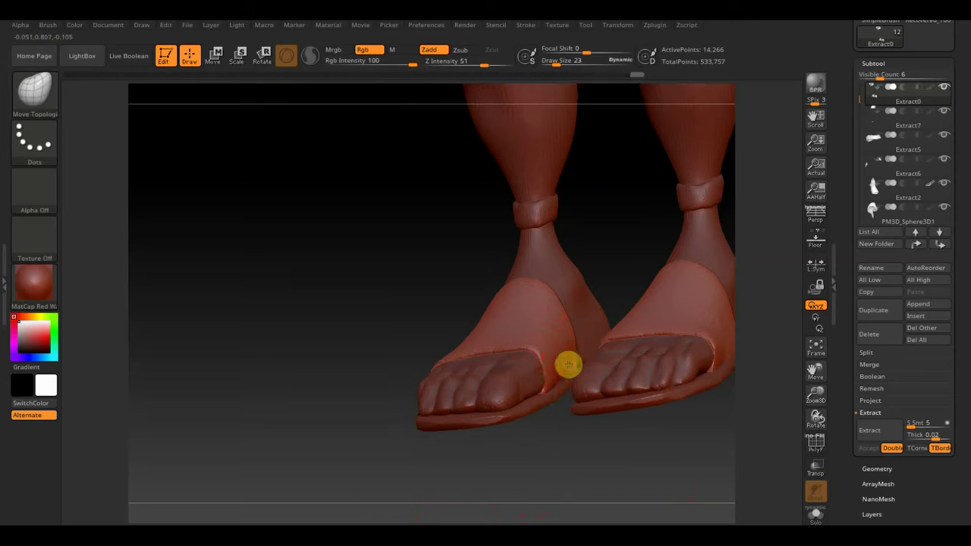
mouse_move(570, 368)
mouse_down()
mouse_move(559, 450)
mouse_move(532, 414)
mouse_up()
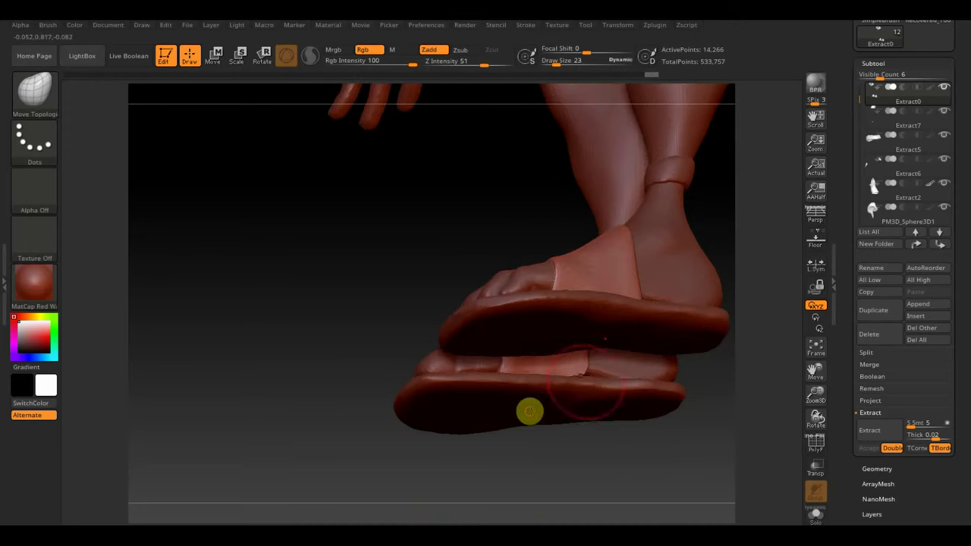
mouse_move(567, 456)
mouse_down()
mouse_move(566, 466)
mouse_move(620, 494)
mouse_move(689, 476)
mouse_move(666, 470)
mouse_up()
mouse_move(394, 342)
alt+mouse_down()
mouse_move(362, 369)
mouse_move(343, 330)
alt+mouse_up()
key(shift)
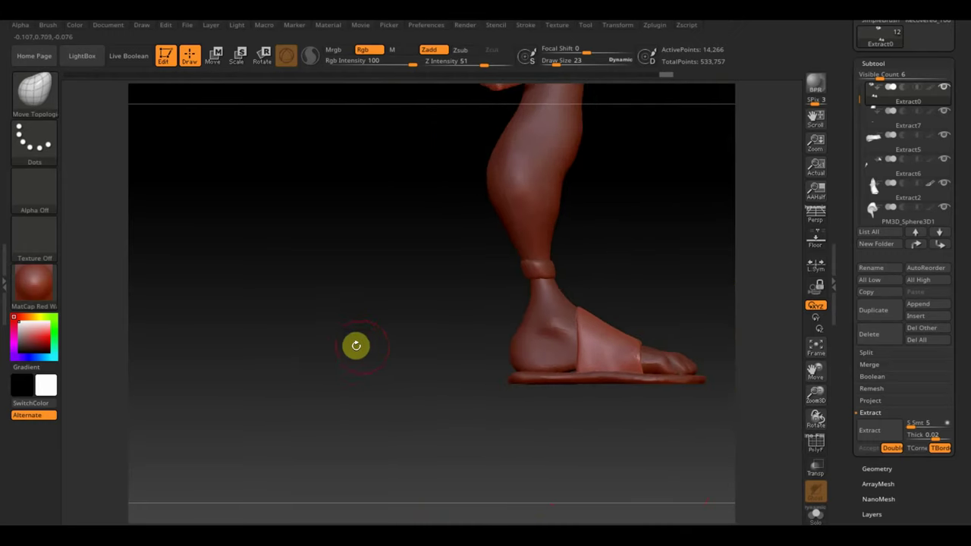
Step: Import the Hercules screenshot from the Desktop as a texture
click(557, 25)
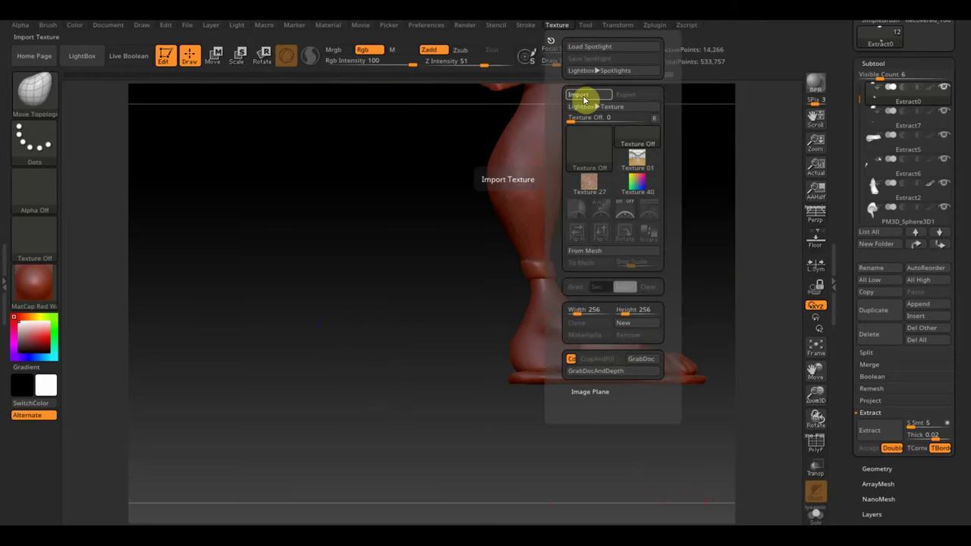
click(583, 100)
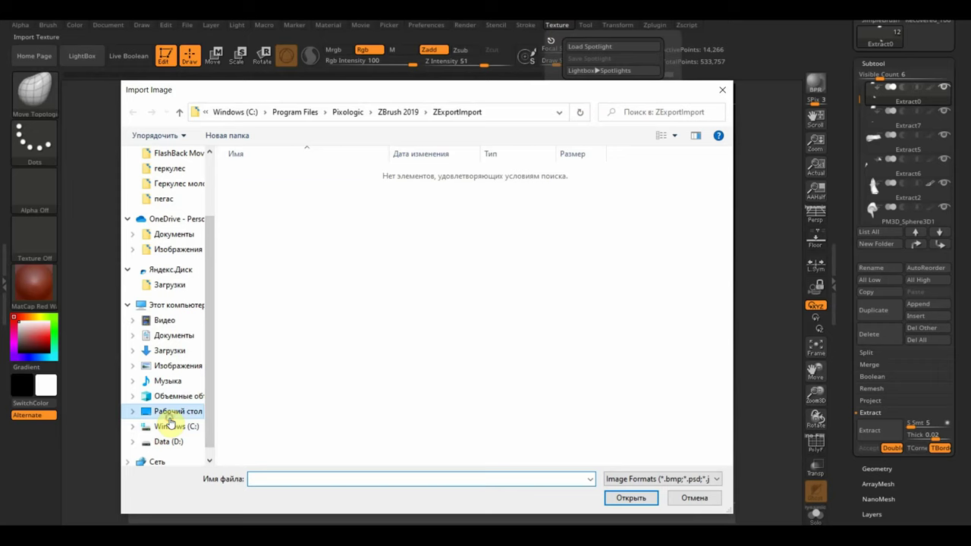
click(170, 419)
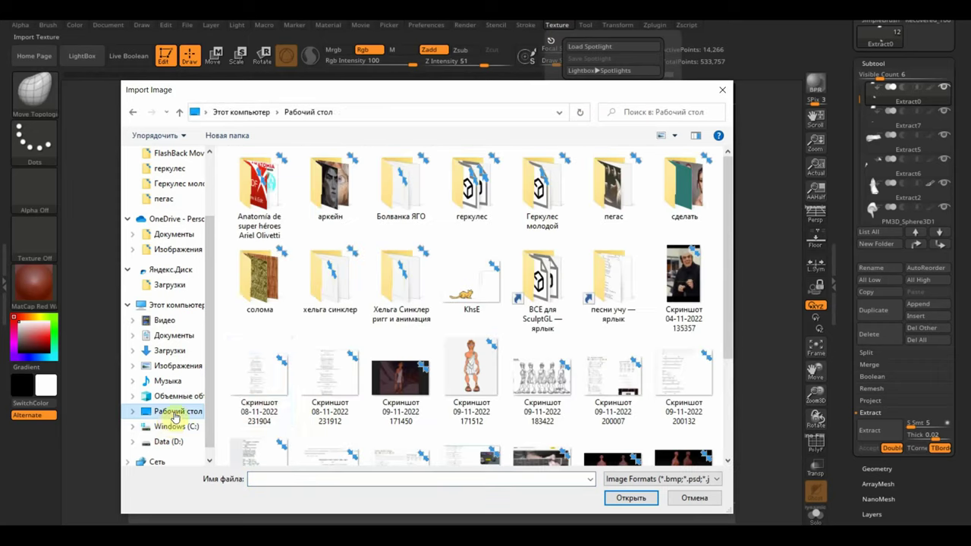
click(475, 388)
click(399, 383)
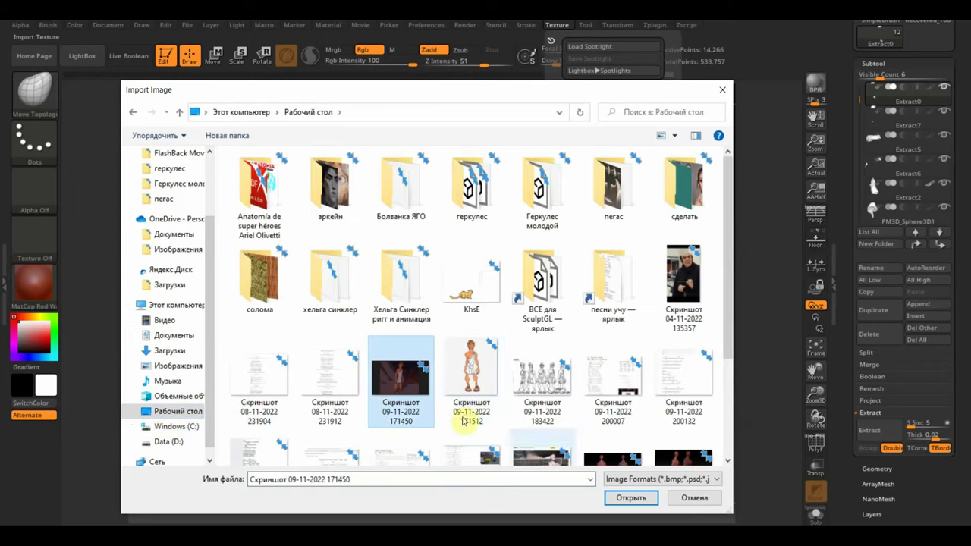
click(636, 498)
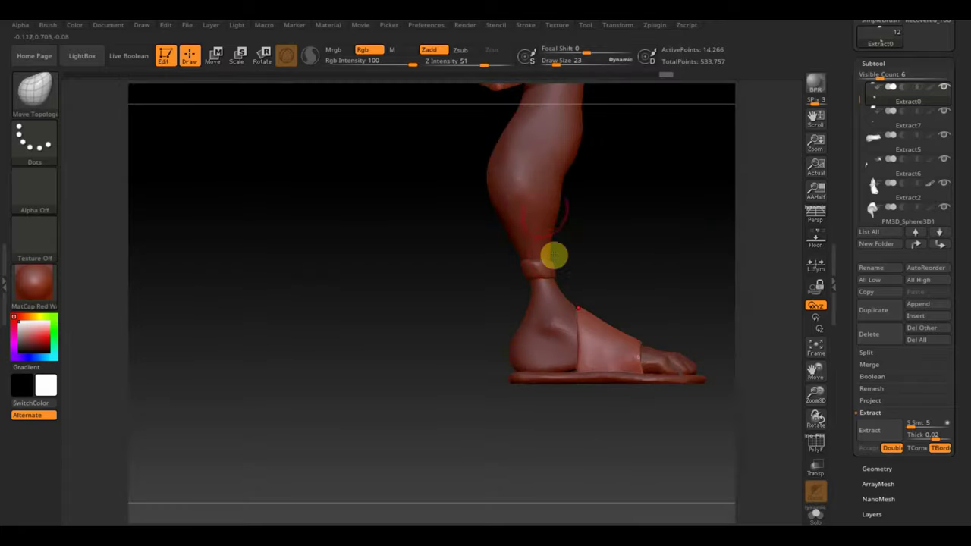
Step: Show the Hercules screenshot as a Spotlight reference, then hide the overlay
click(560, 25)
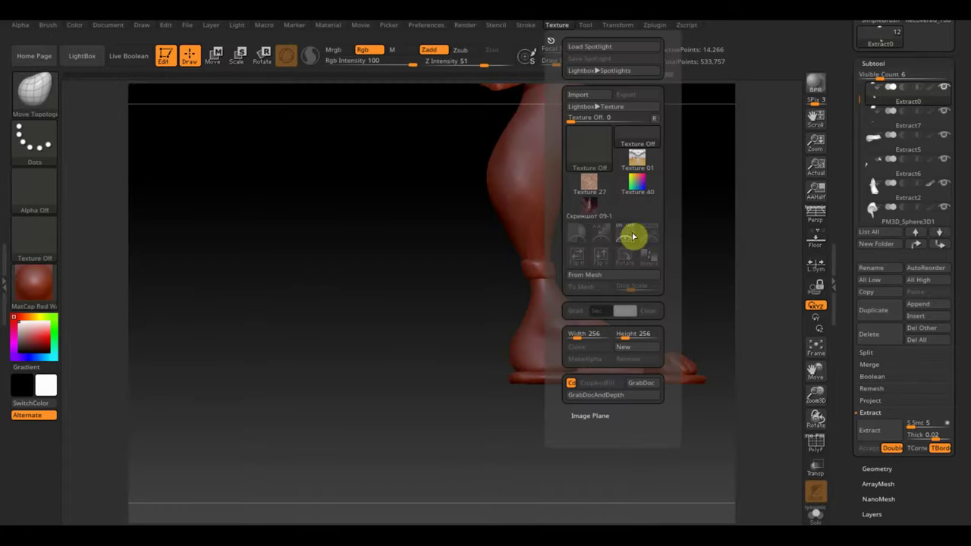
click(594, 212)
click(636, 237)
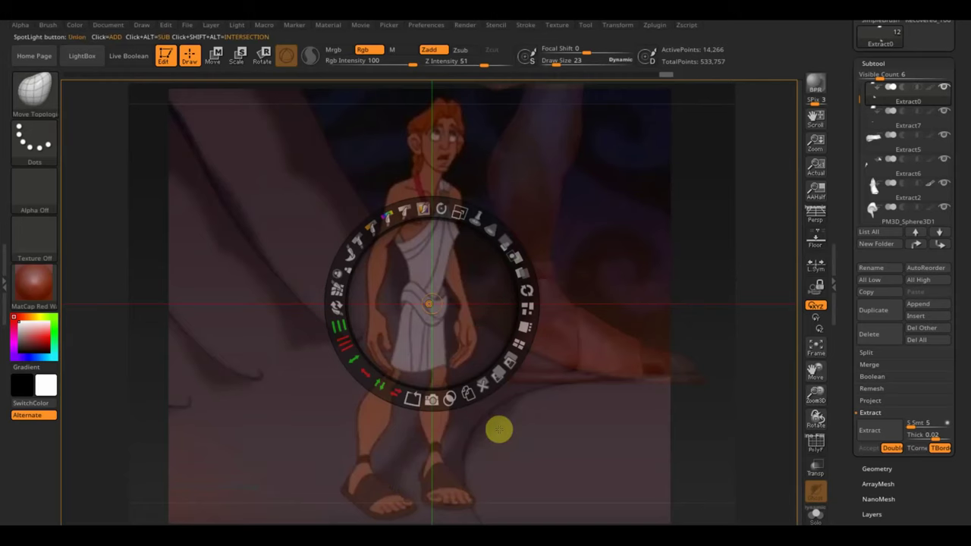
key(shift+z)
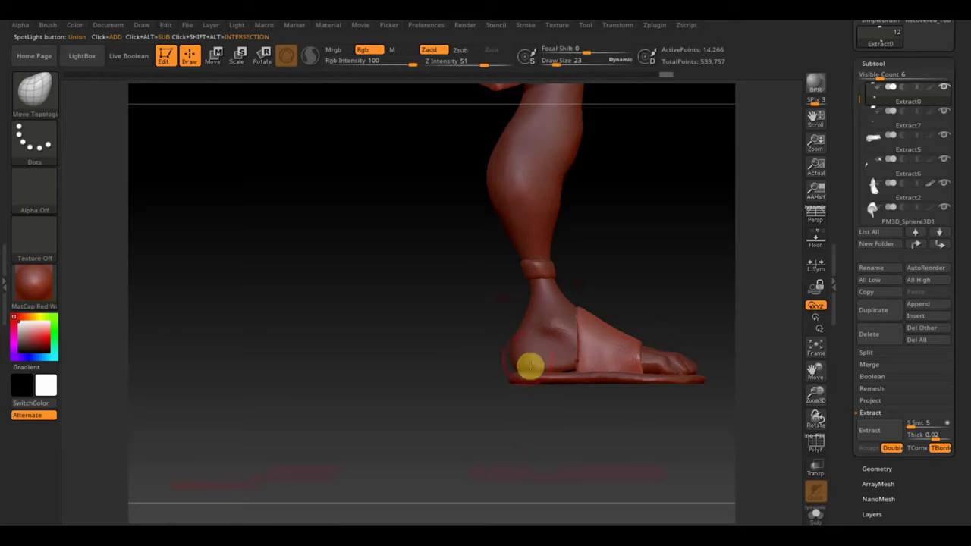
Step: Select the leg subtool and mask the heel beside the ankle at brush size 9
alt+click(527, 347)
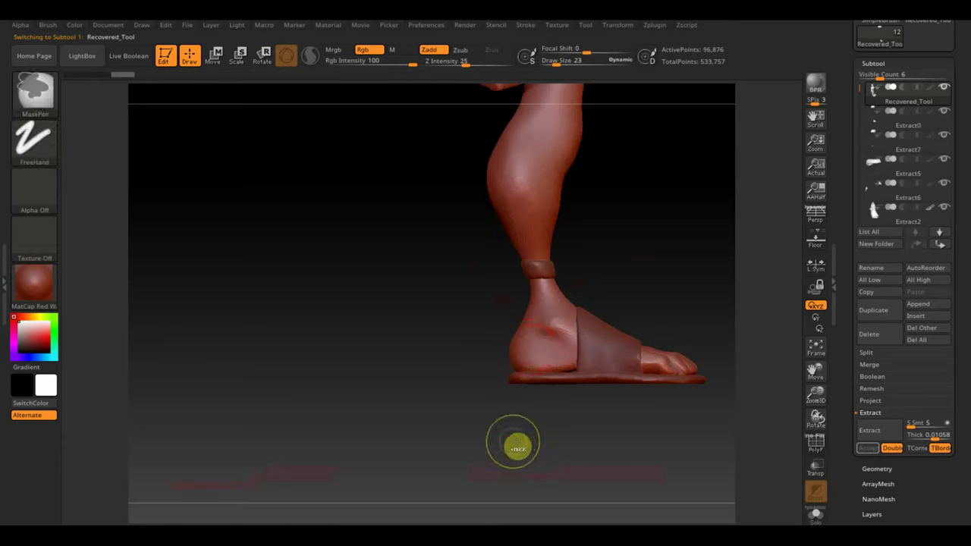
mouse_move(510, 446)
ctrl+mouse_down()
mouse_move(536, 302)
mouse_move(505, 269)
mouse_move(537, 266)
ctrl+mouse_up()
mouse_move(644, 241)
mouse_down()
mouse_move(677, 249)
mouse_move(627, 271)
mouse_up()
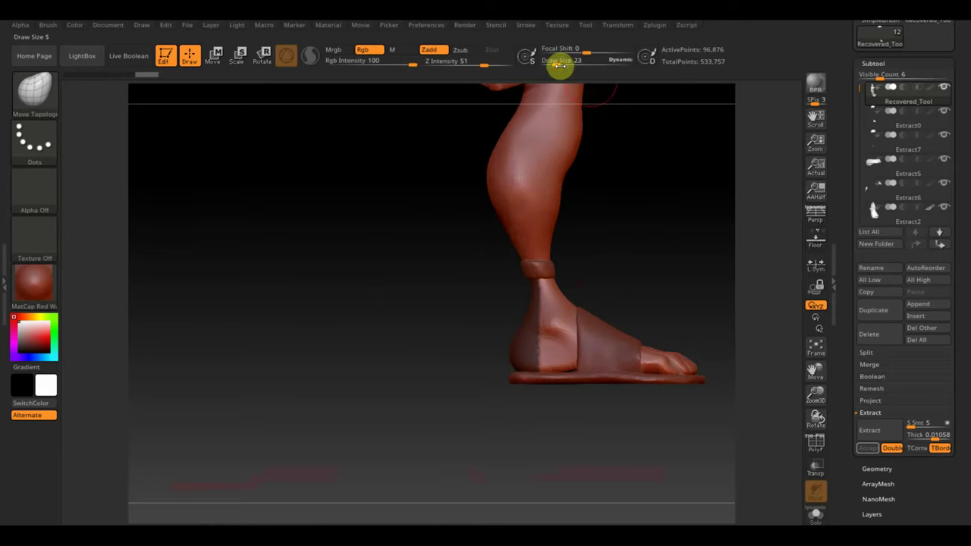
drag(559, 65, 553, 65)
key(ctrl)
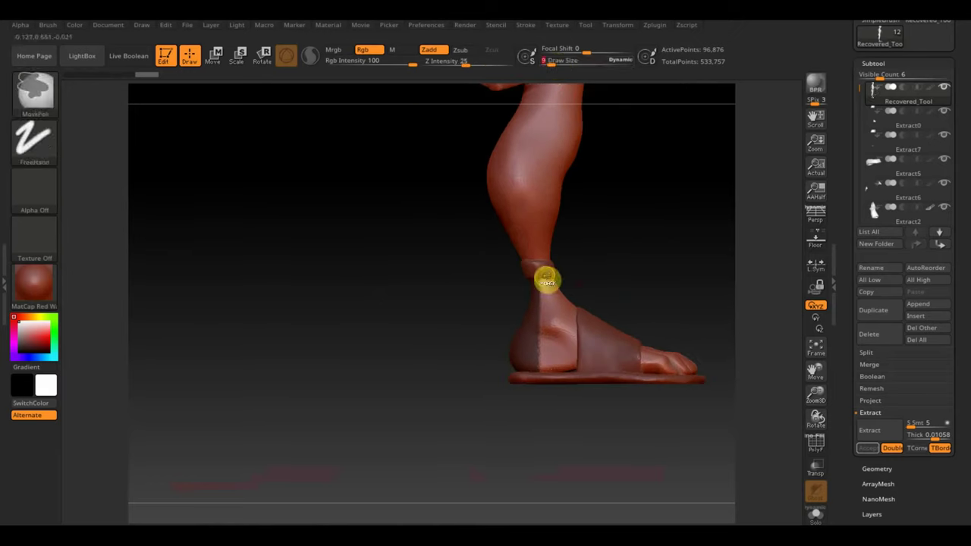
mouse_move(548, 282)
mouse_down()
mouse_move(597, 250)
mouse_move(553, 269)
mouse_move(620, 250)
mouse_up()
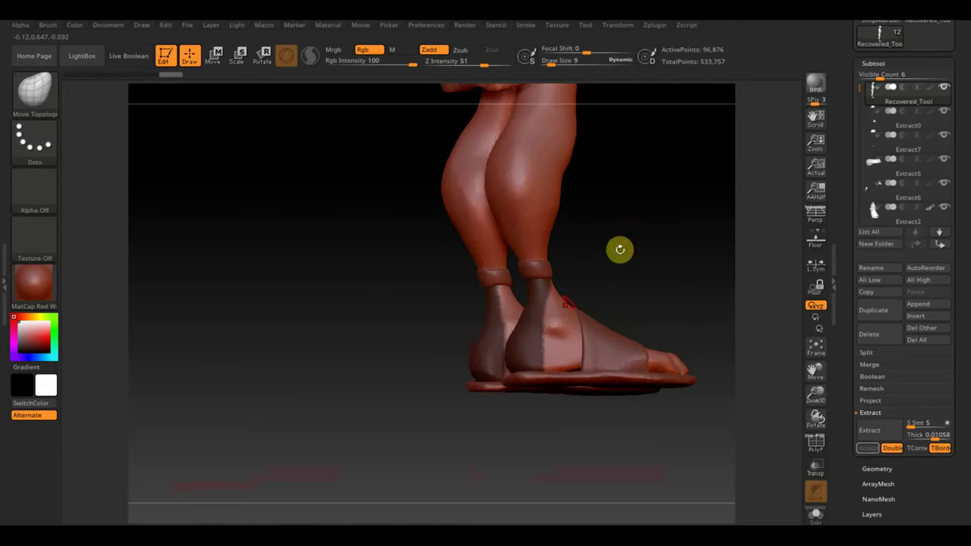
key(ctrl)
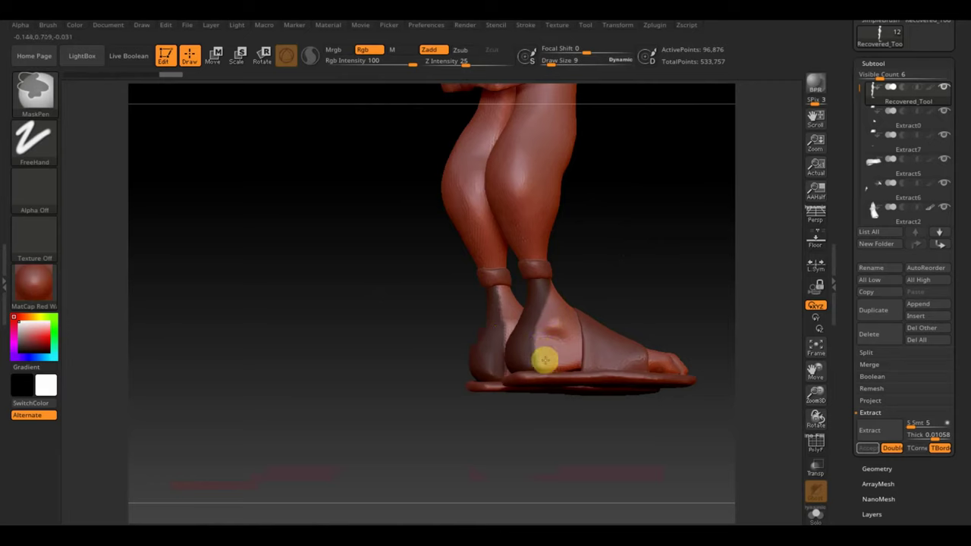
mouse_move(600, 423)
mouse_down()
mouse_move(555, 455)
mouse_move(435, 451)
mouse_move(503, 379)
mouse_up()
mouse_move(608, 329)
mouse_down()
mouse_move(629, 325)
mouse_move(554, 303)
mouse_up()
key(ctrl)
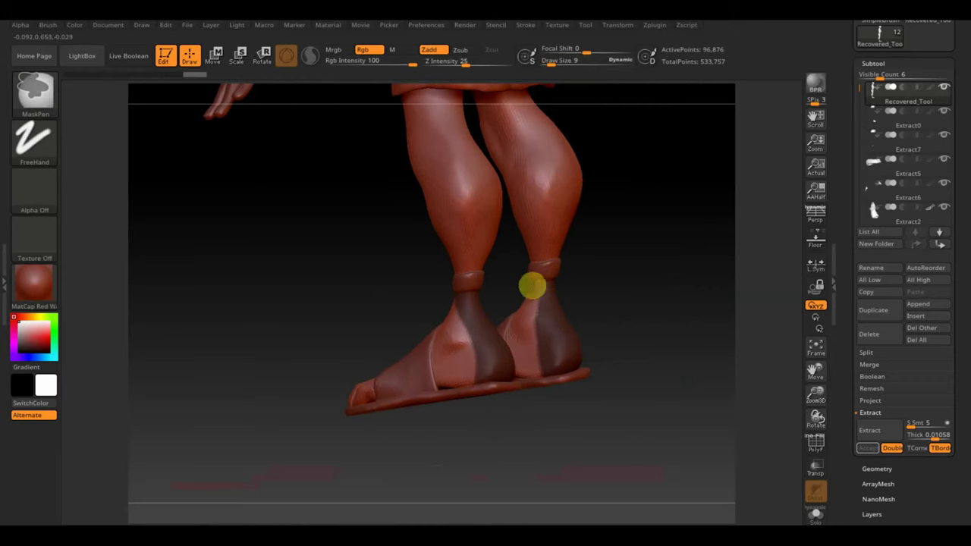
drag(615, 311, 535, 320)
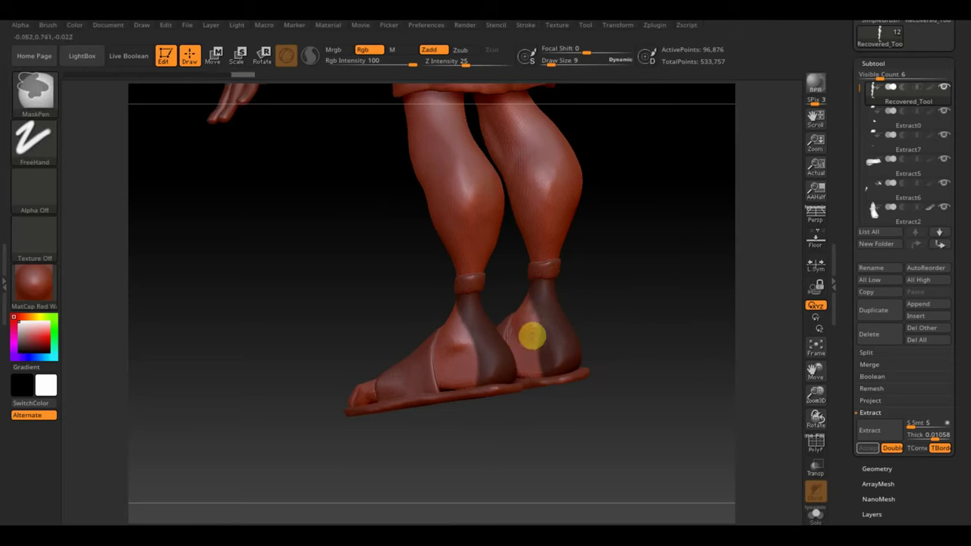
Step: Mask the back of the other heel and the rear sides of both feet
ctrl+drag(533, 368, 538, 397)
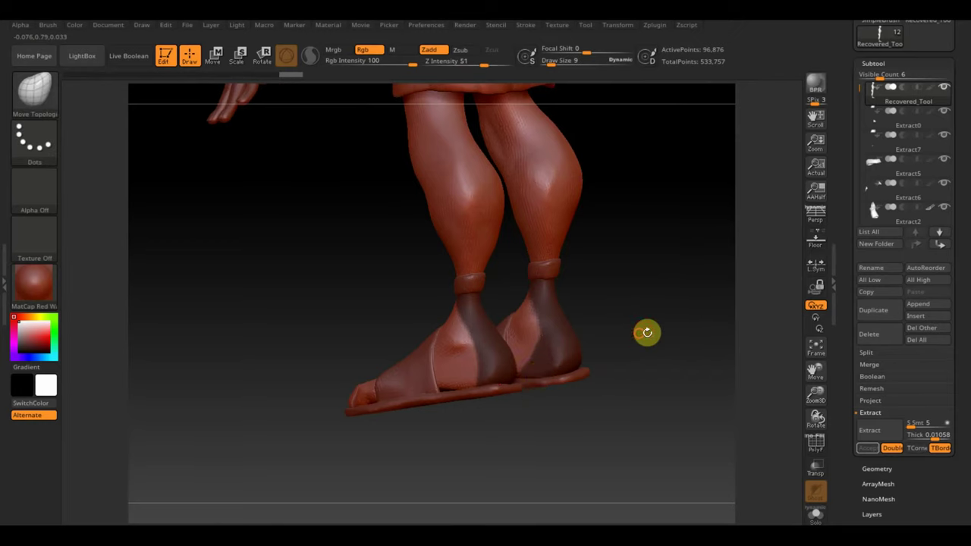
shift+drag(646, 331, 544, 347)
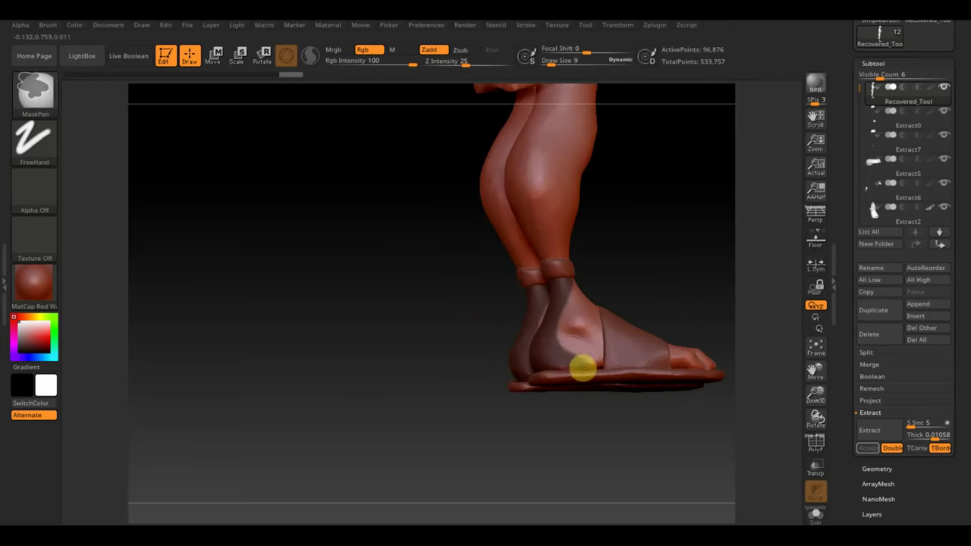
mouse_move(569, 402)
mouse_down()
mouse_move(603, 446)
mouse_move(516, 361)
mouse_up()
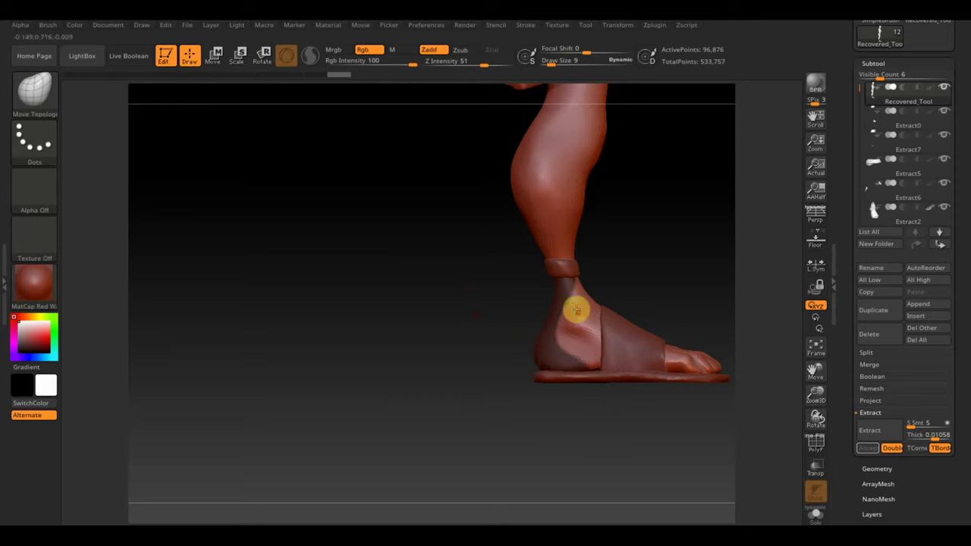
key(ctrl)
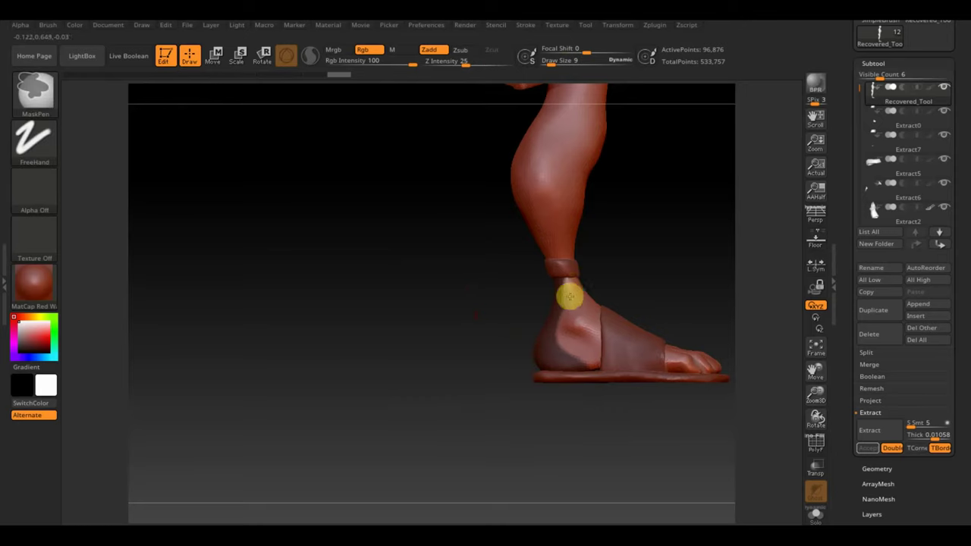
drag(581, 332, 476, 326)
key(ctrl)
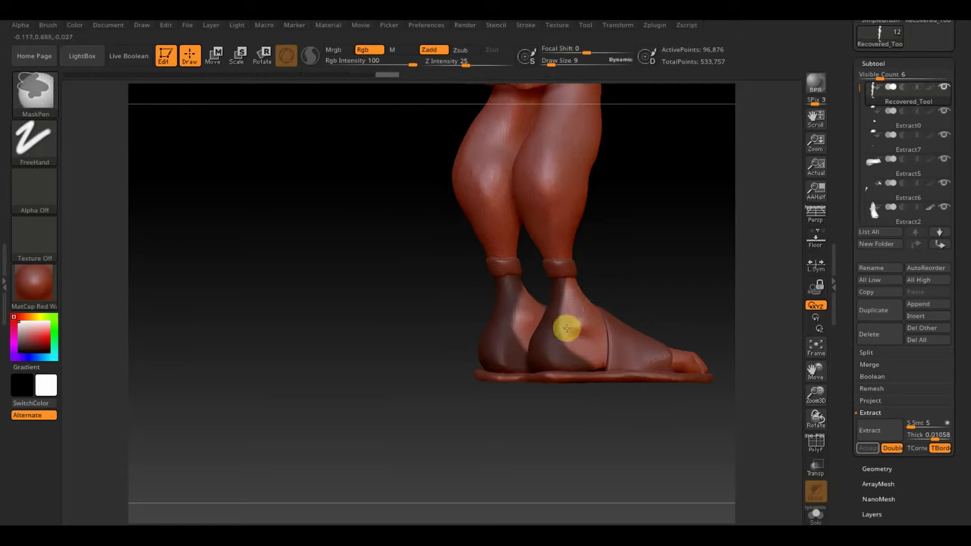
mouse_move(390, 332)
mouse_down()
mouse_move(457, 351)
mouse_move(478, 345)
mouse_up()
key(ctrl)
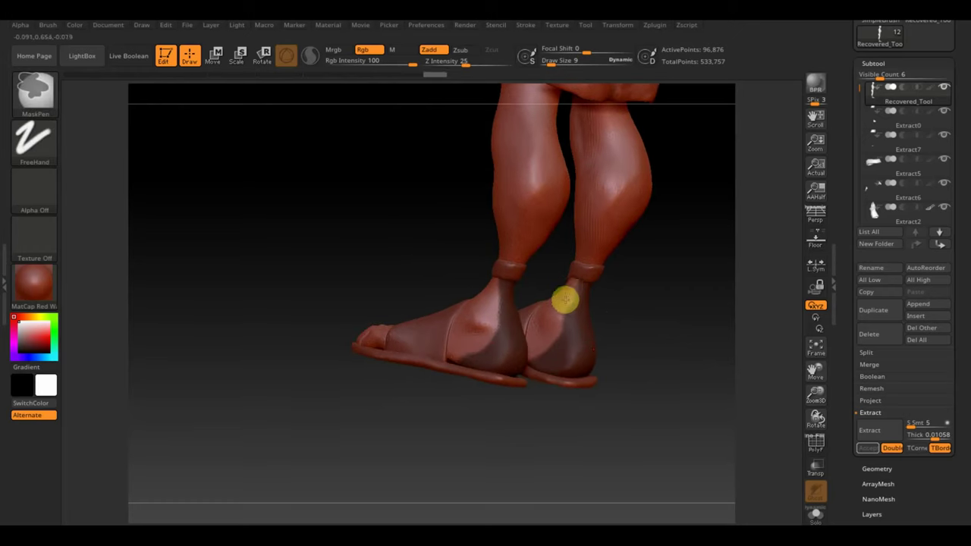
mouse_move(685, 317)
mouse_down()
mouse_move(646, 321)
mouse_move(631, 288)
mouse_move(692, 263)
mouse_up()
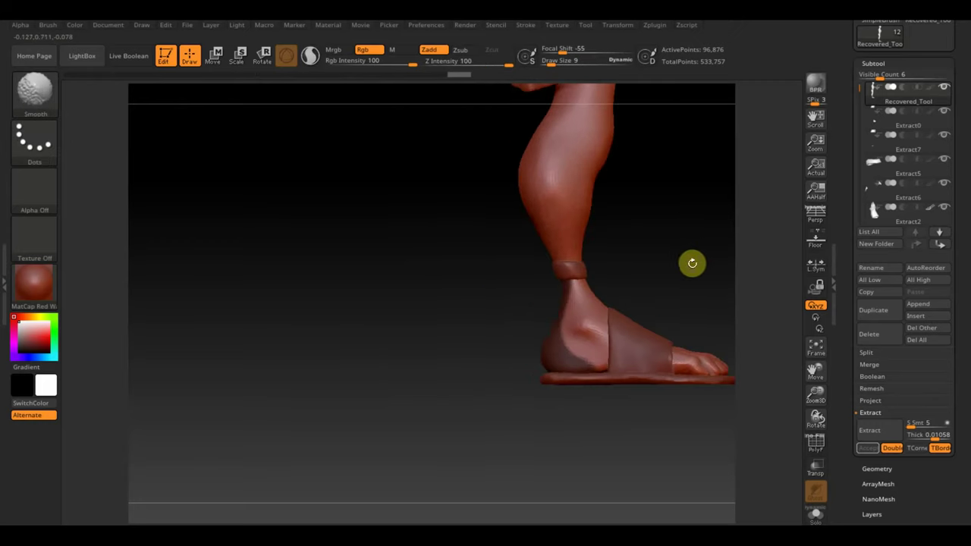
Step: Preview the heel extraction and box-mask the ankle and upper strap area
click(885, 433)
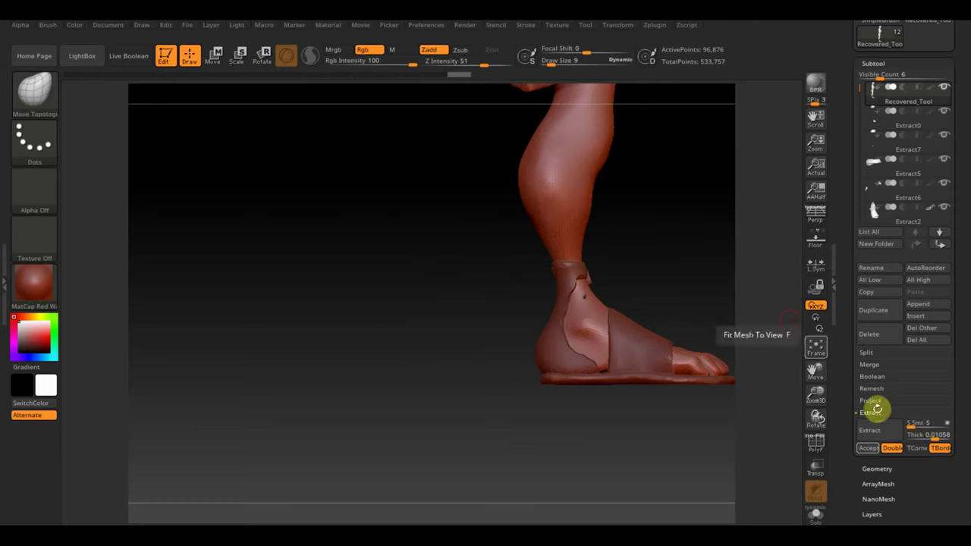
key(ctrl)
ctrl+drag(713, 337, 573, 261)
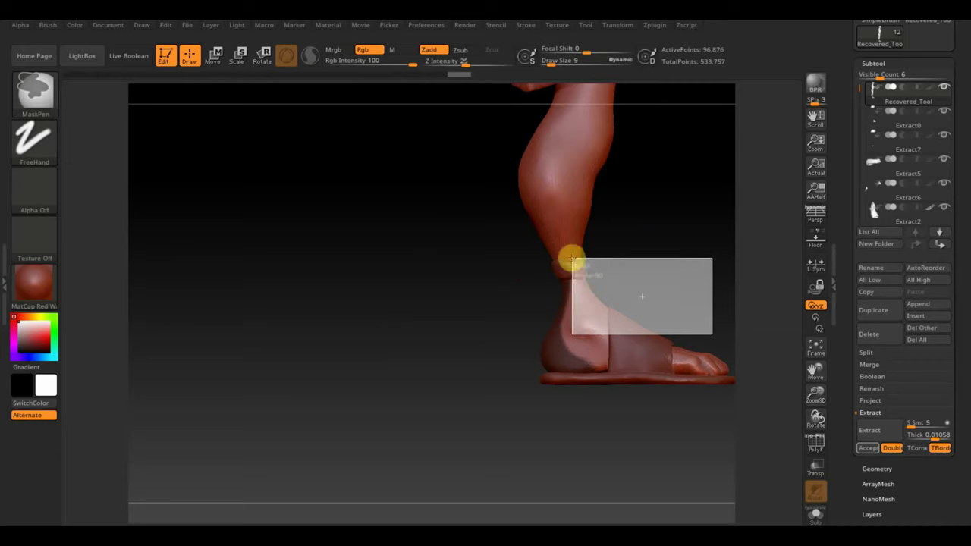
click(868, 447)
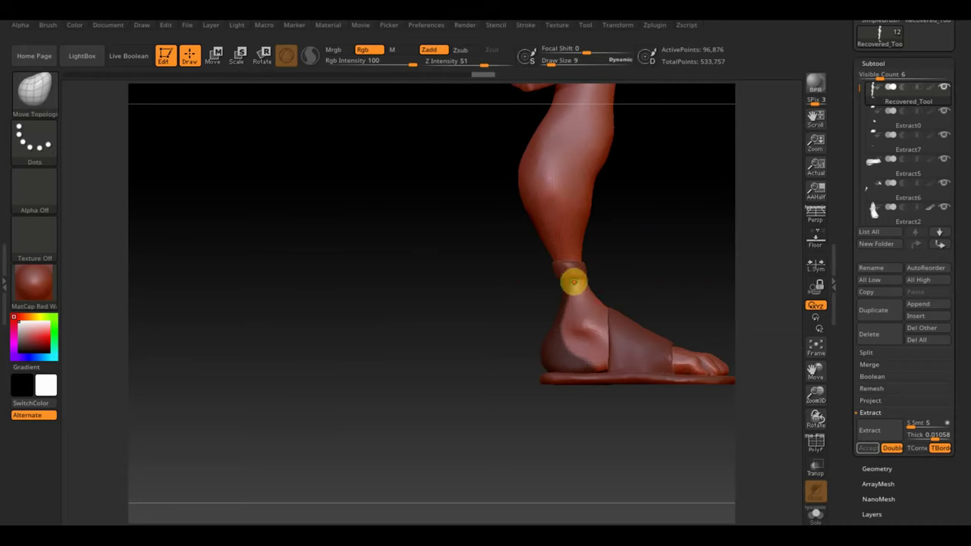
mouse_move(678, 286)
mouse_down()
mouse_move(601, 331)
mouse_move(610, 295)
mouse_up()
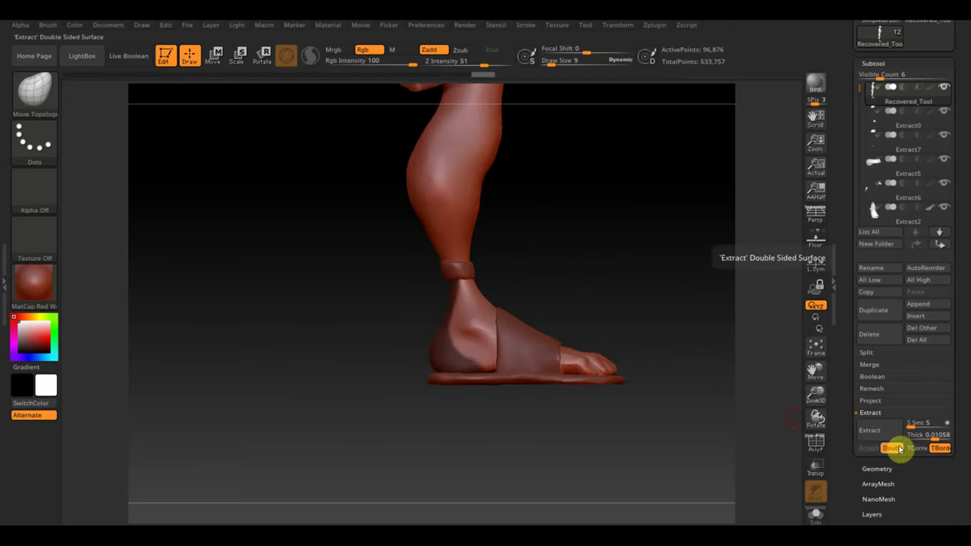
Step: Extract the heel shell at Thick 0.006 and accept it as a new subtool
click(920, 437)
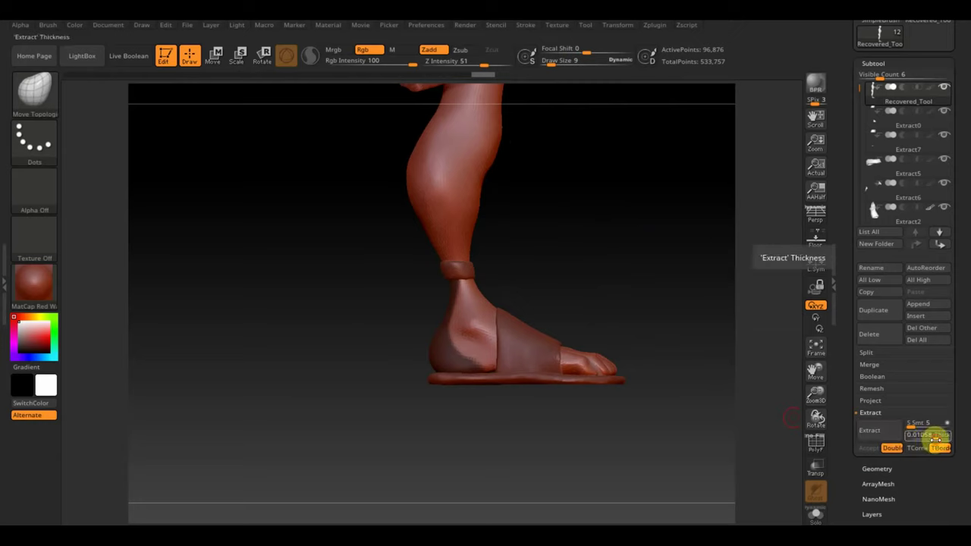
text(0.006)
click(870, 431)
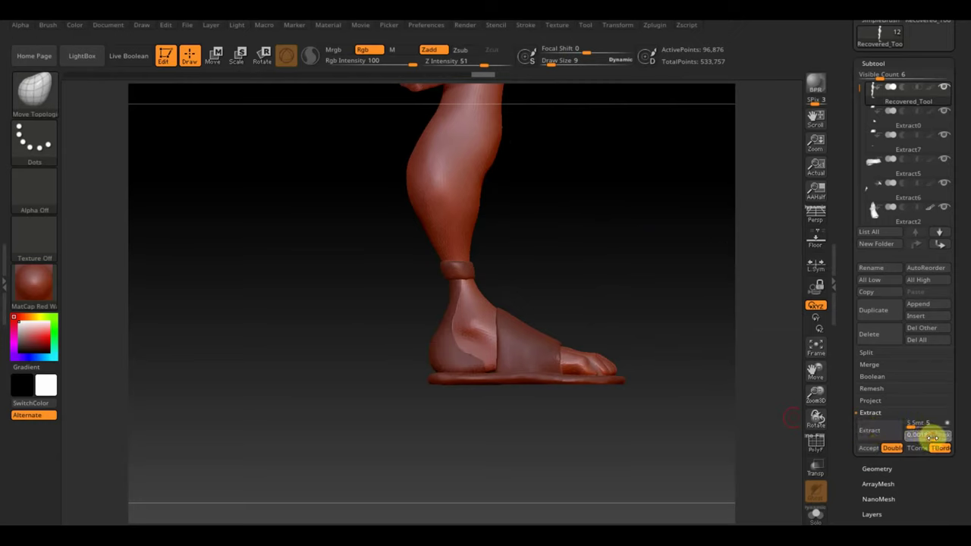
key(Return)
click(886, 431)
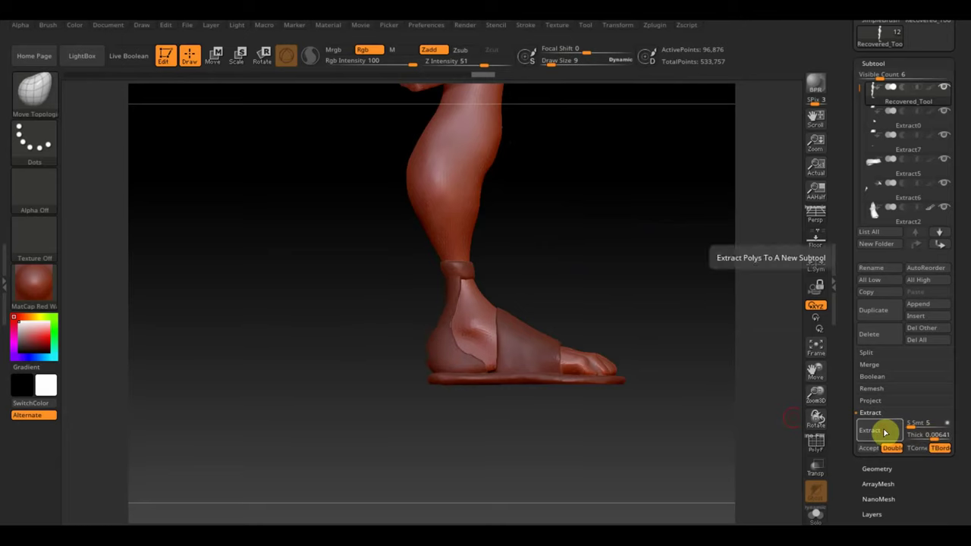
click(869, 449)
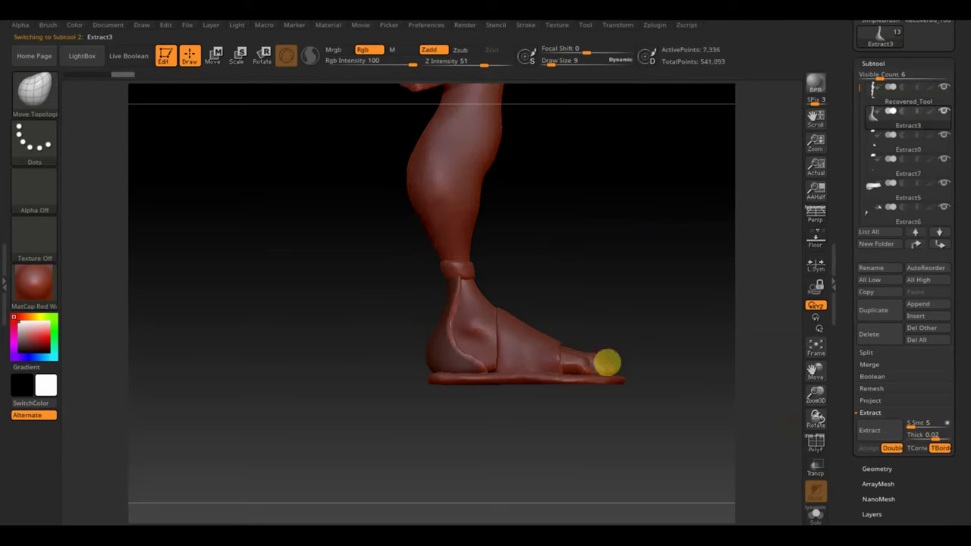
Step: Smooth the back surface of the new heel piece on both heels
drag(540, 60, 552, 62)
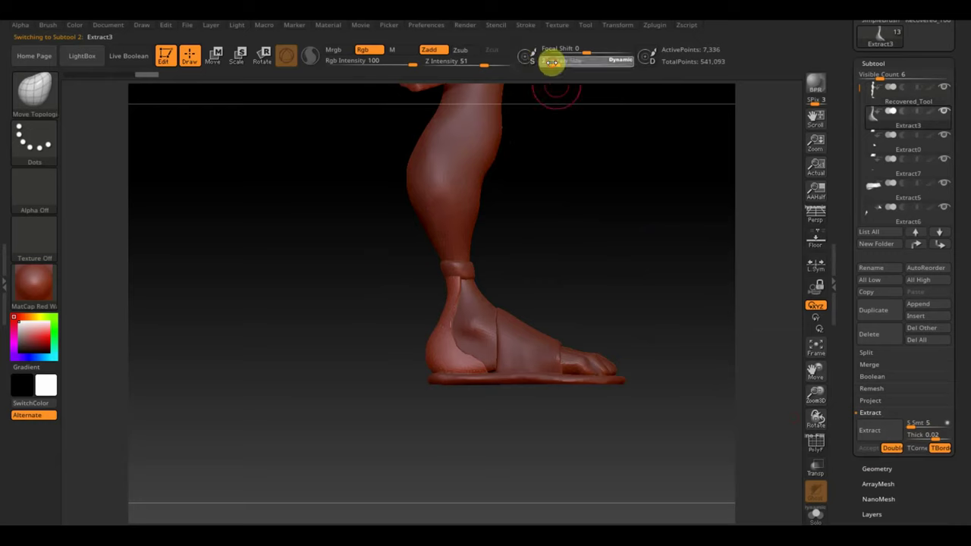
shift+click(456, 285)
shift+drag(450, 289, 478, 363)
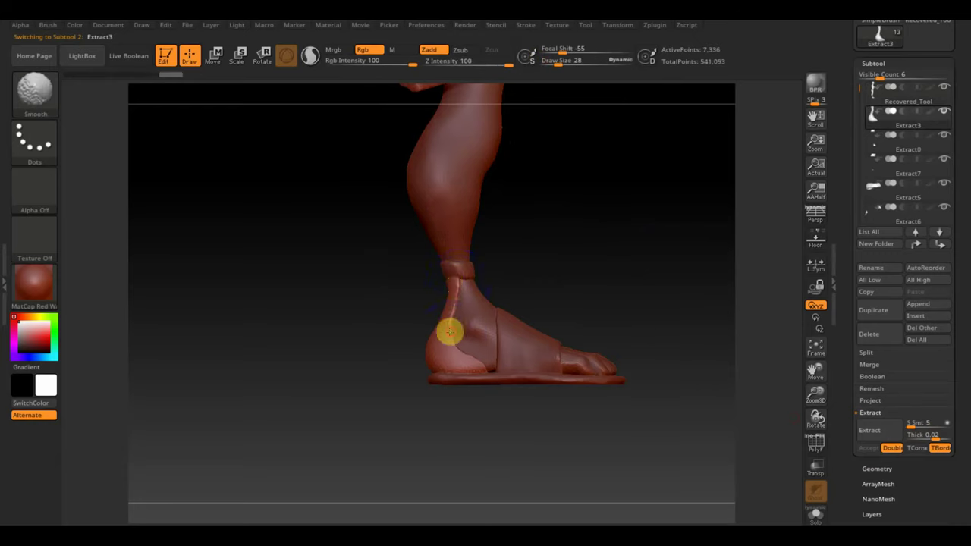
drag(412, 382, 455, 414)
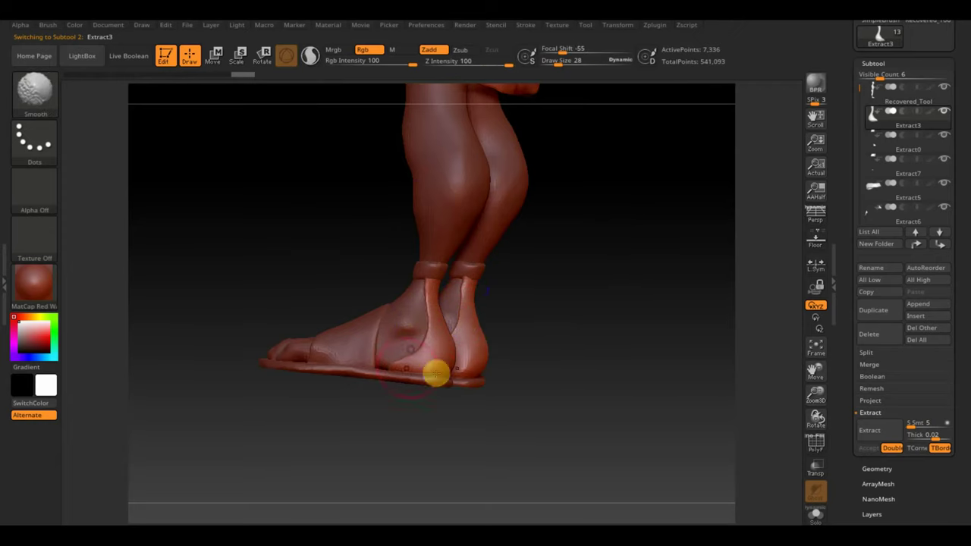
drag(435, 372, 477, 393)
mouse_move(495, 334)
shift+mouse_down()
mouse_move(481, 347)
mouse_move(499, 328)
mouse_move(479, 340)
mouse_move(536, 333)
mouse_move(493, 321)
mouse_move(538, 413)
mouse_move(522, 446)
mouse_move(443, 442)
shift+mouse_up()
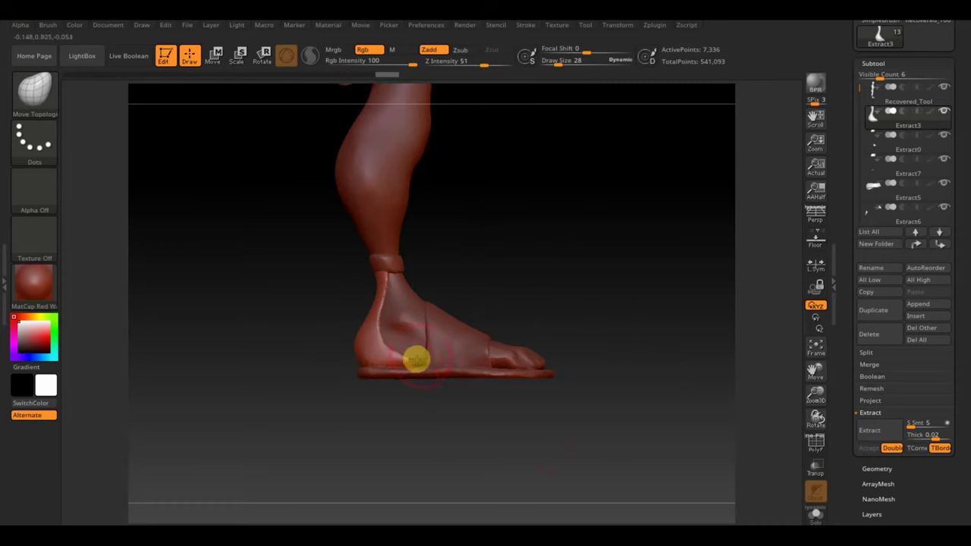
Step: Select Recovered_Tool and inspect the sandals from several angles, then select Extract5
alt+click(414, 367)
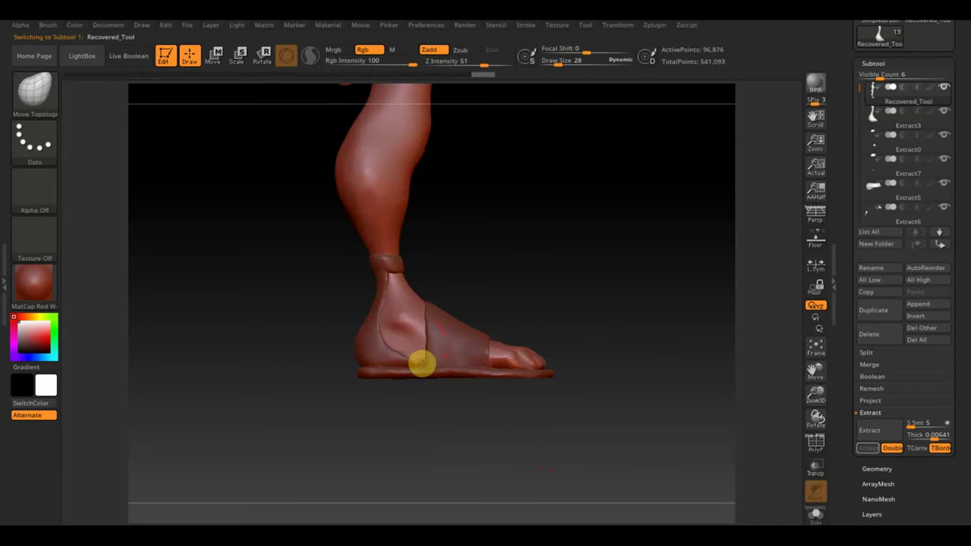
click(489, 379)
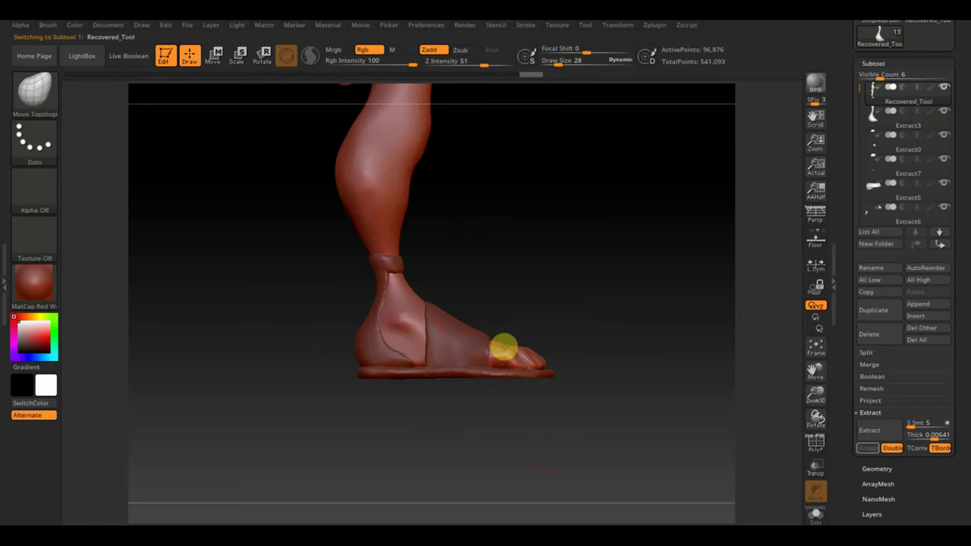
mouse_move(529, 391)
mouse_down()
mouse_move(512, 438)
mouse_move(445, 438)
mouse_move(477, 441)
mouse_up()
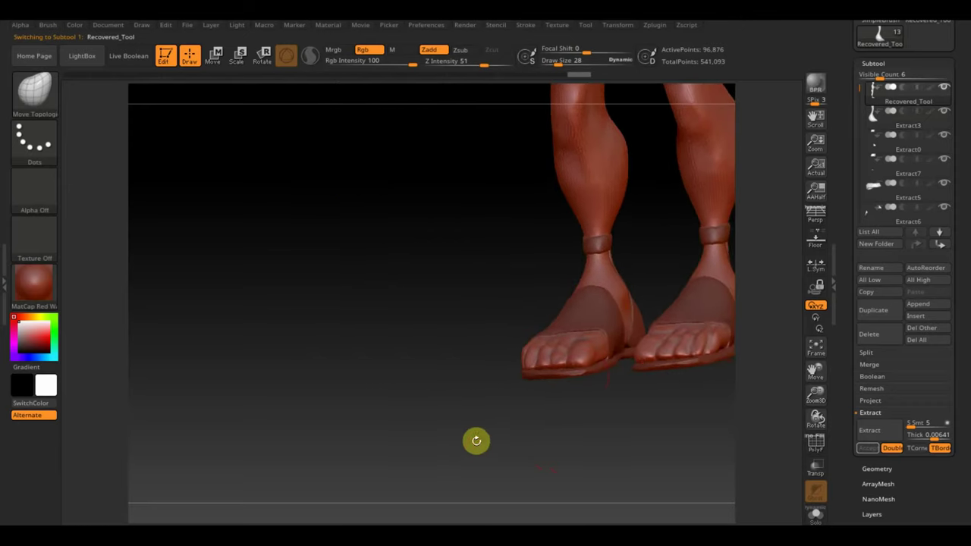
click(621, 337)
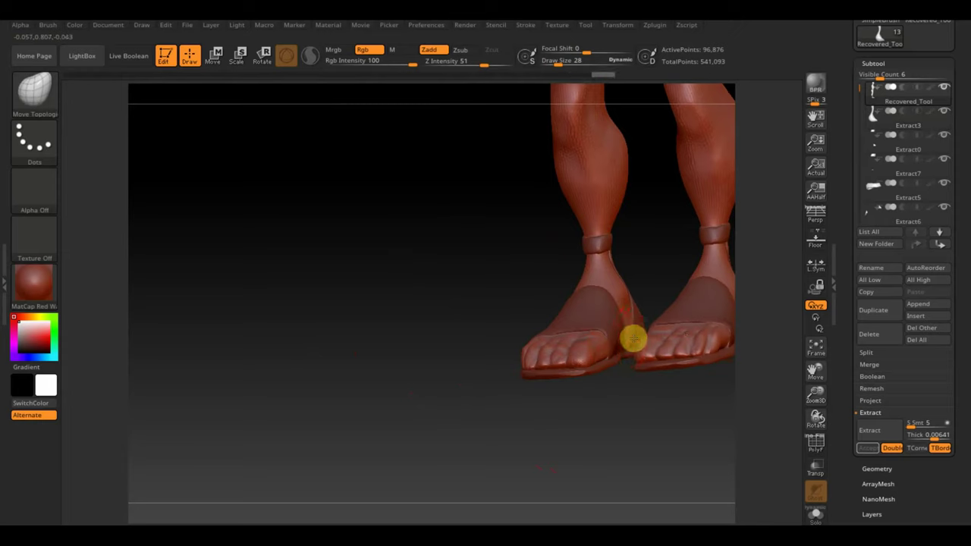
mouse_move(636, 343)
mouse_down()
mouse_move(603, 403)
mouse_move(650, 449)
mouse_move(663, 425)
mouse_up()
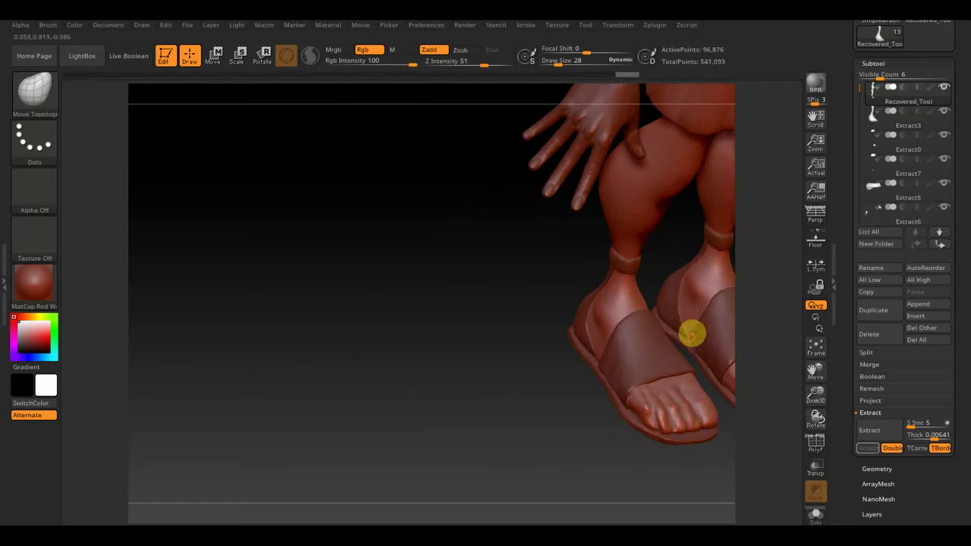
mouse_move(579, 431)
mouse_down()
mouse_move(511, 453)
mouse_move(538, 427)
mouse_move(423, 414)
mouse_move(341, 448)
mouse_move(293, 330)
mouse_move(608, 386)
mouse_move(551, 385)
mouse_move(616, 412)
mouse_up()
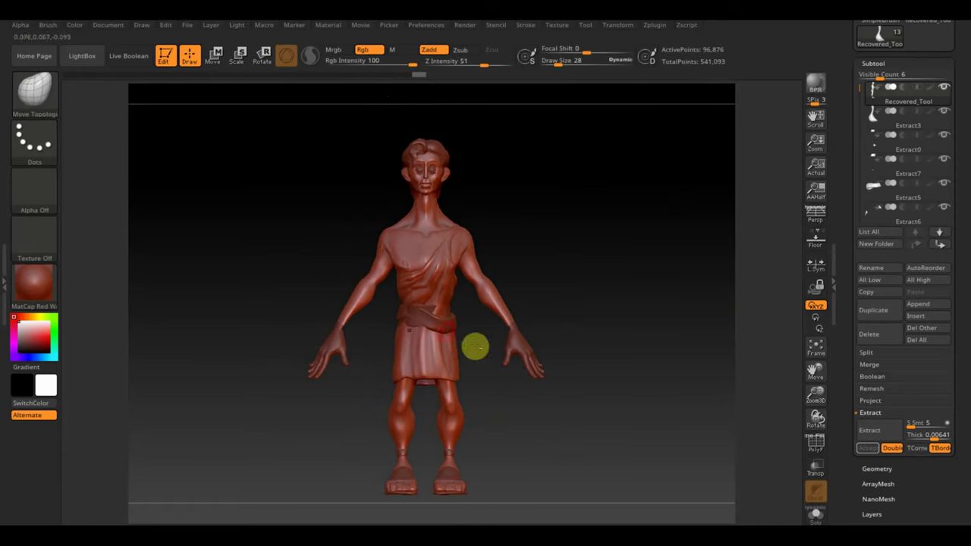
alt+click(425, 319)
mouse_move(570, 283)
mouse_down()
mouse_move(597, 290)
mouse_move(625, 350)
mouse_up()
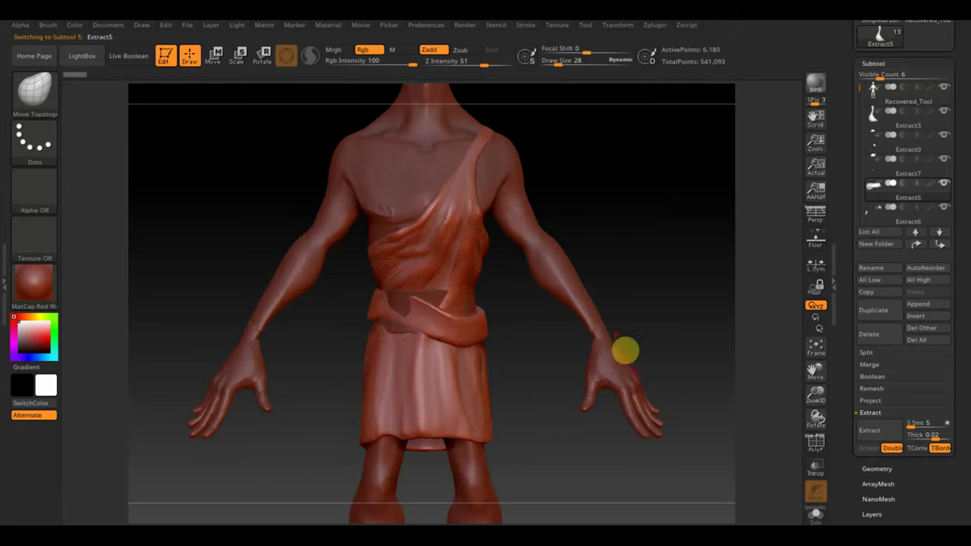
Step: Select Extract0, mask part of it, and solo the subtool
alt+click(429, 295)
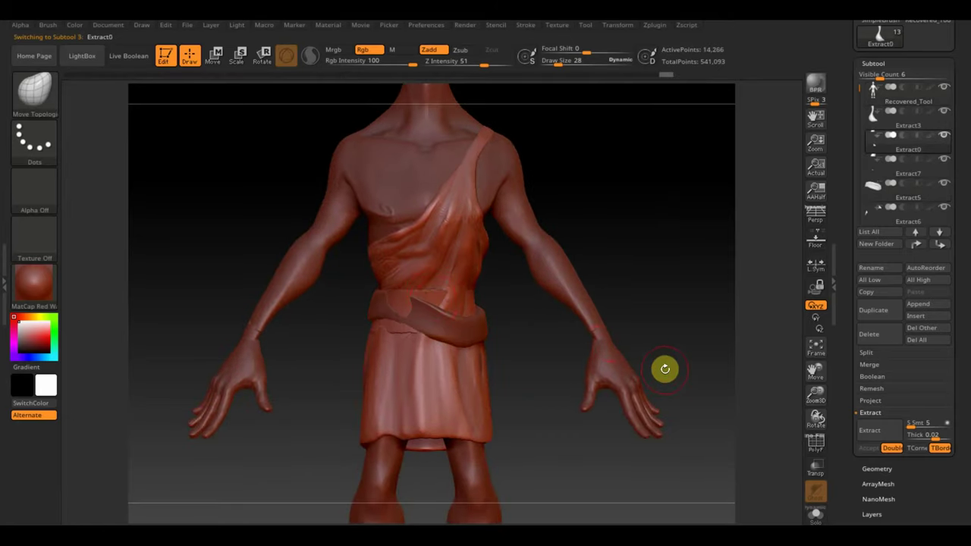
ctrl+drag(544, 380, 396, 332)
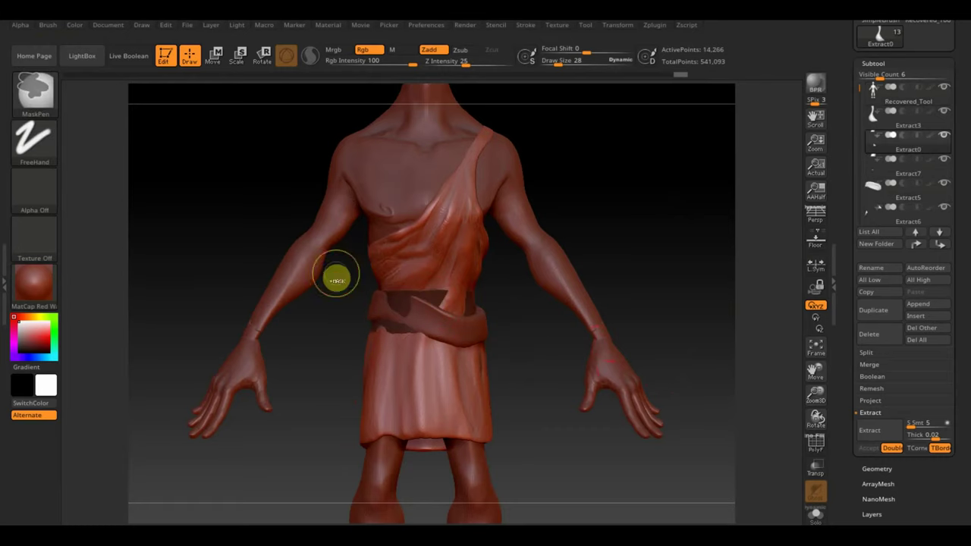
ctrl+click(337, 281)
key(ctrl+shift)
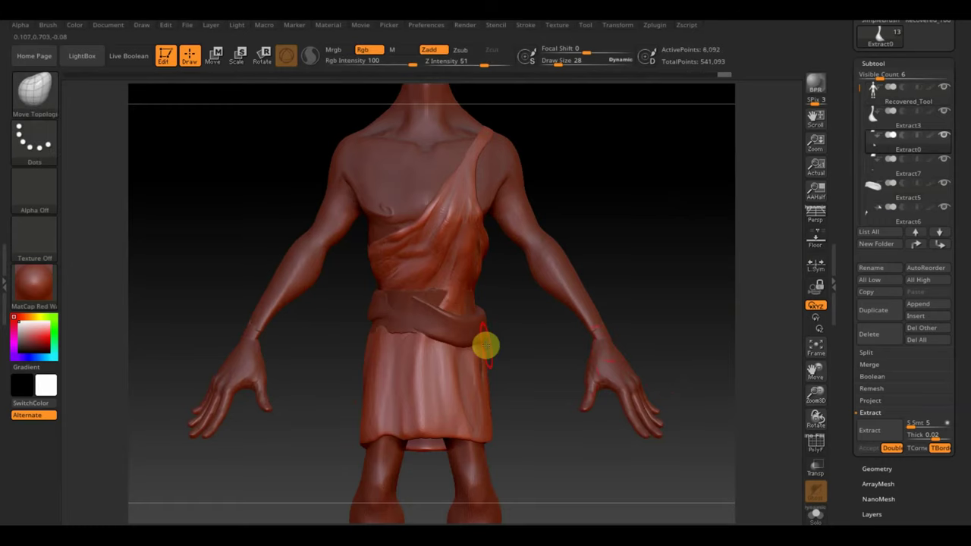
ctrl+shift+click(529, 351)
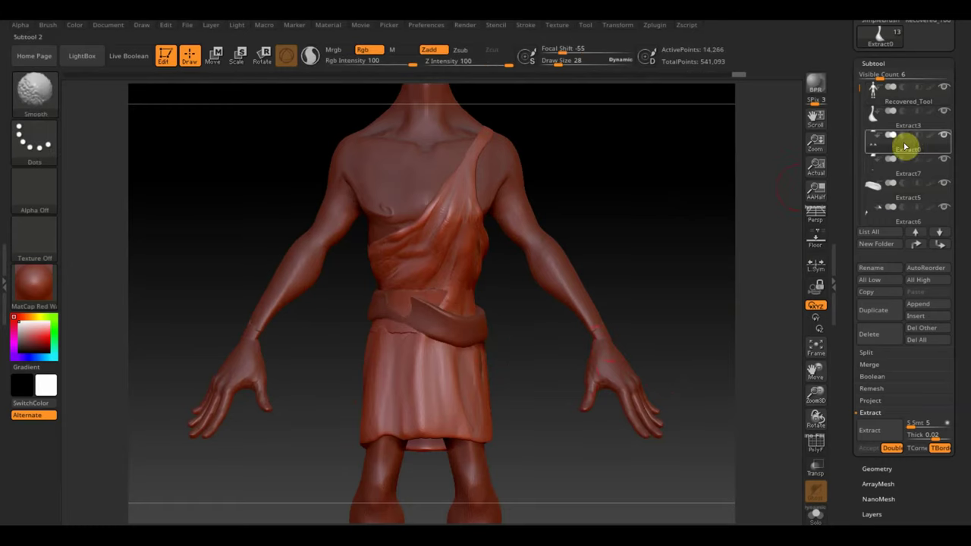
shift+click(943, 138)
Step: Hide the belt portion and delete it with Del Hidden, keeping the two sandal straps
mouse_move(514, 412)
mouse_down()
mouse_move(501, 317)
mouse_move(499, 349)
mouse_up()
ctrl+click(349, 272)
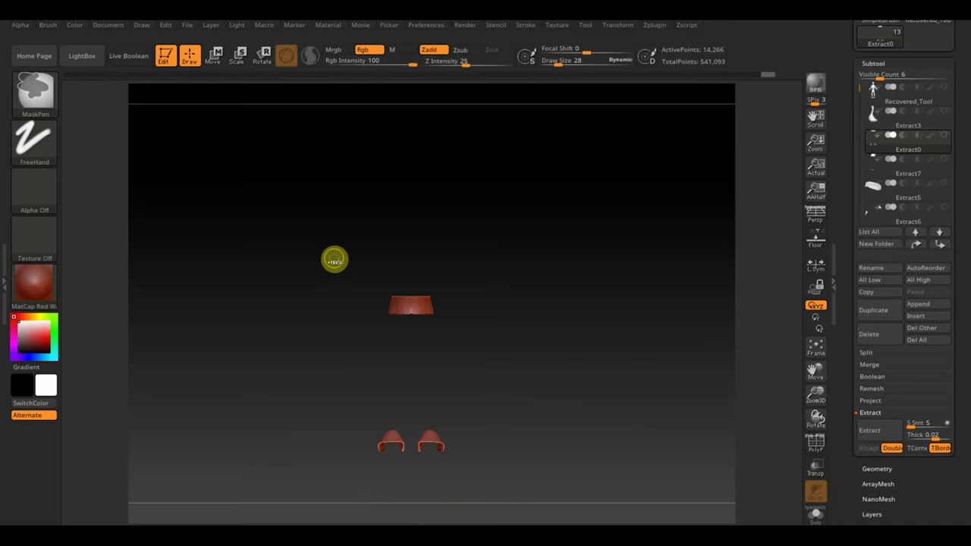
ctrl+drag(506, 473, 345, 414)
ctrl+click(349, 410)
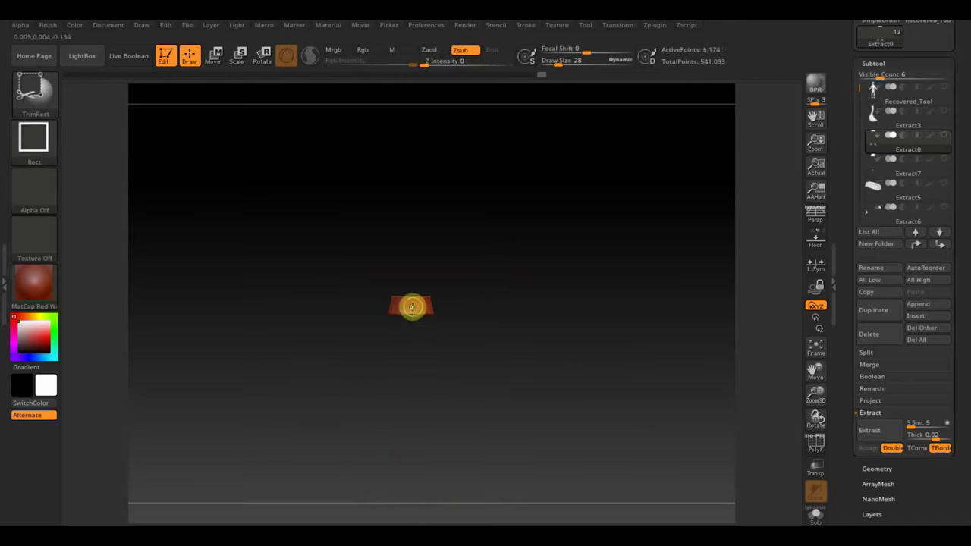
ctrl+alt+shift+click(413, 311)
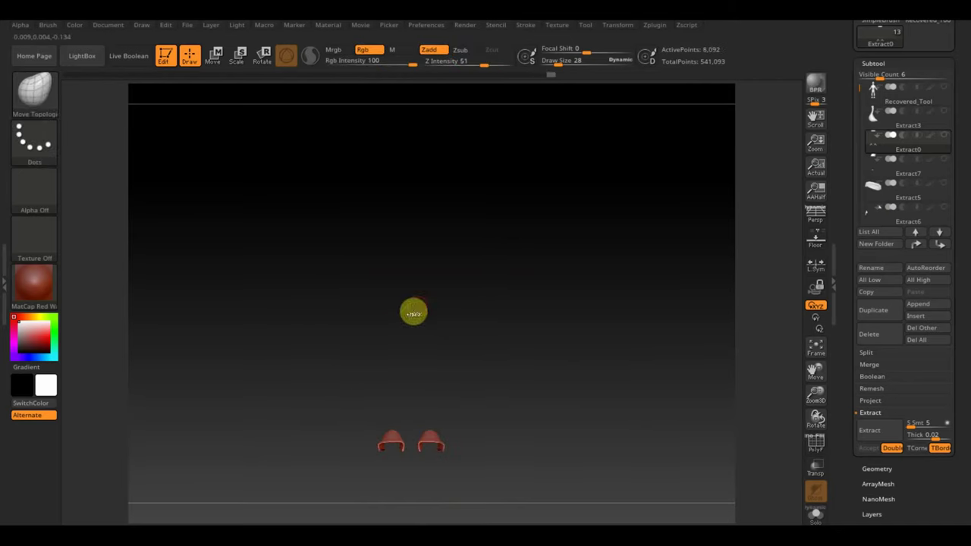
click(877, 468)
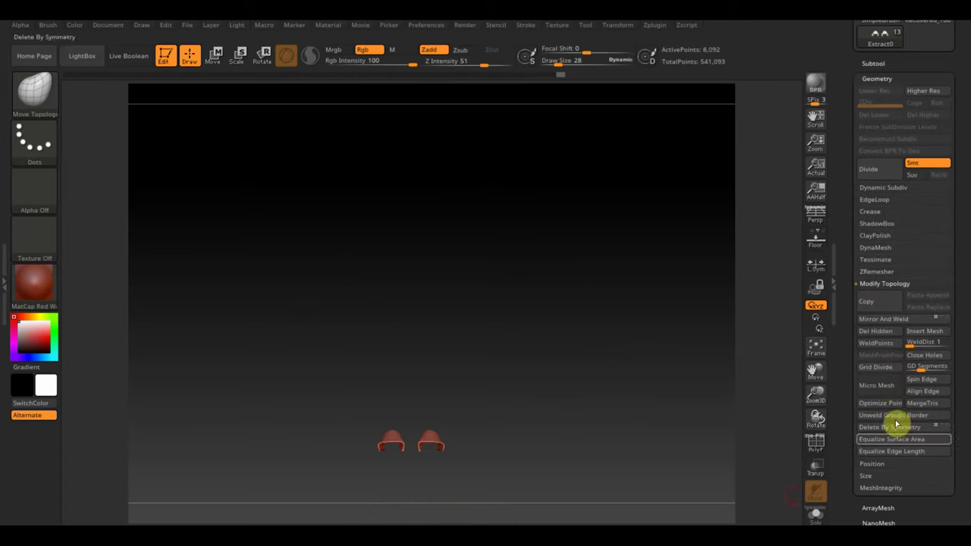
click(880, 334)
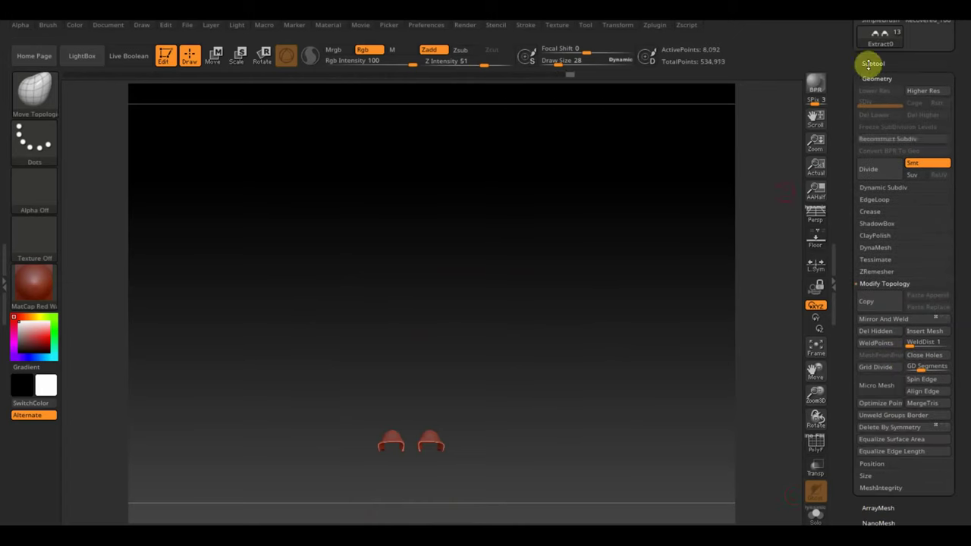
Step: Turn visibility back on for every subtool of the figure
click(870, 63)
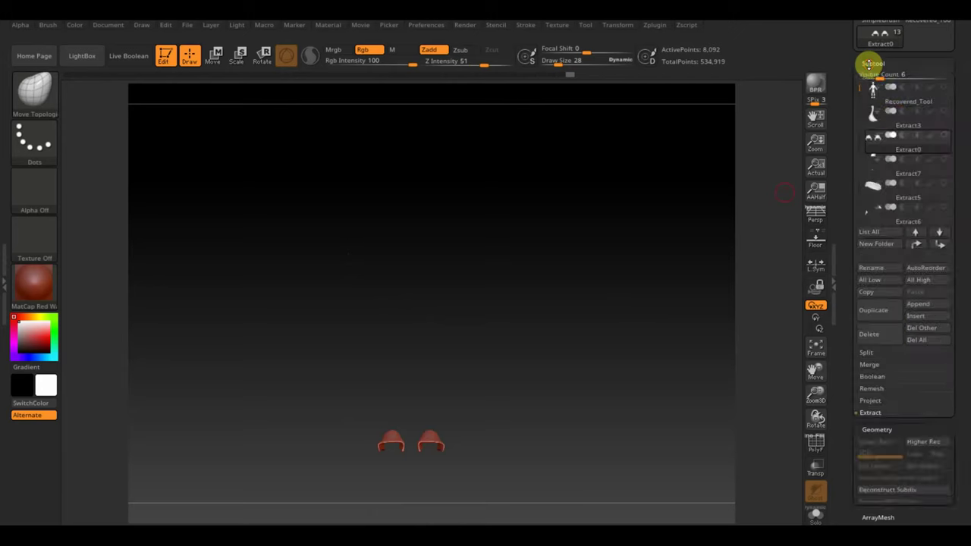
shift+click(946, 139)
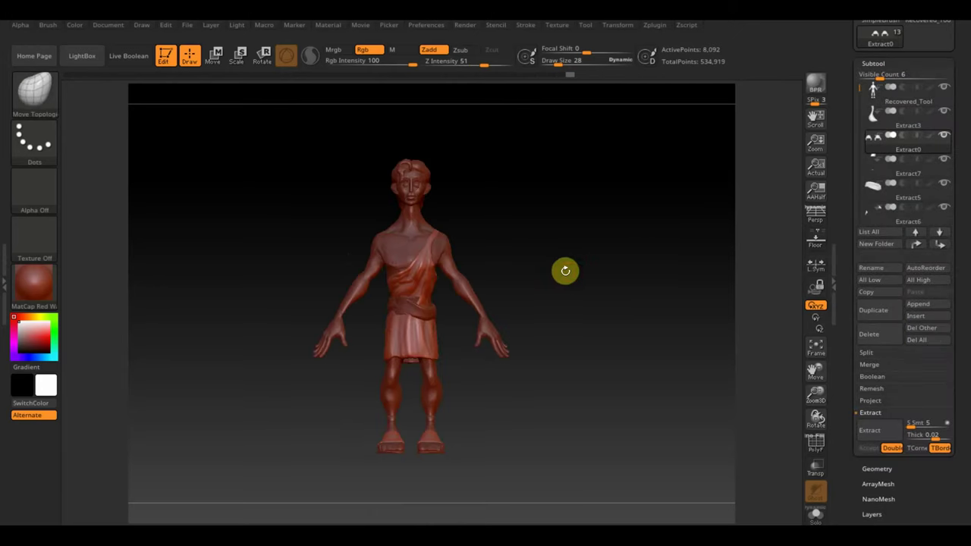
alt+drag(566, 271, 577, 334)
Step: Select the Extract7 subtool and view it on its own
alt+click(356, 307)
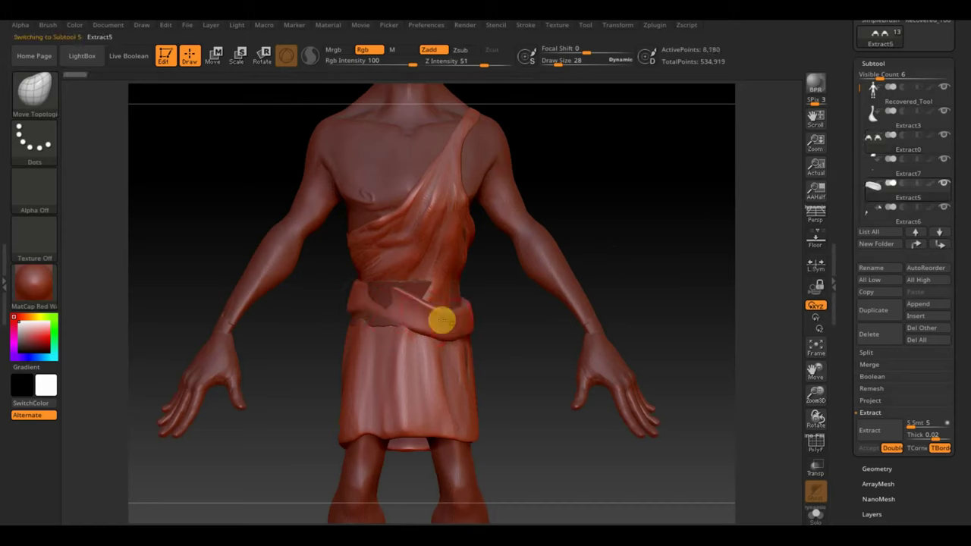
alt+click(418, 282)
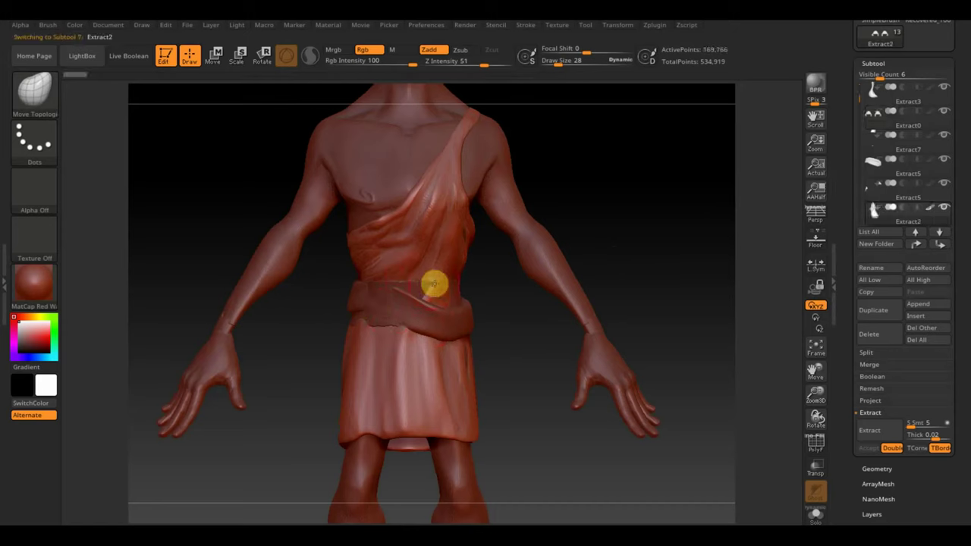
alt+click(422, 285)
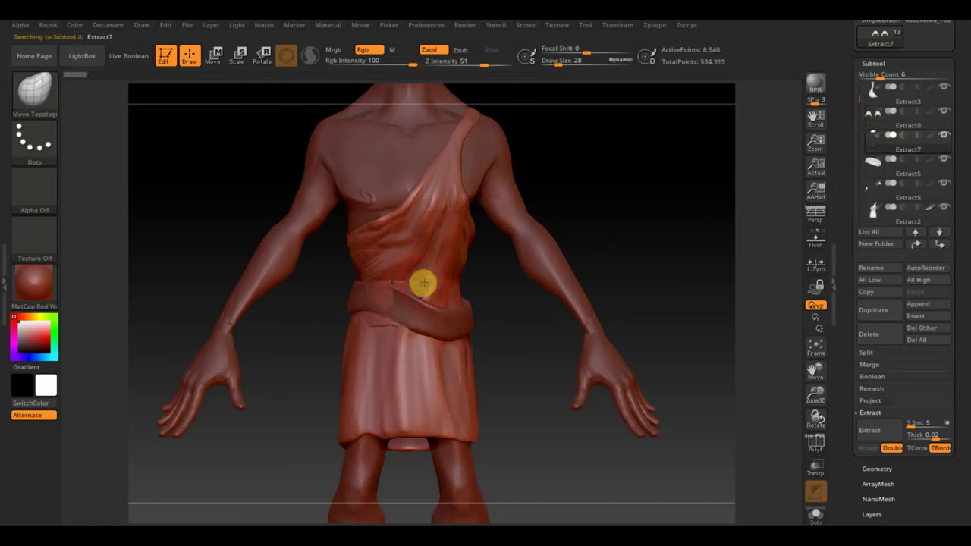
shift+click(945, 135)
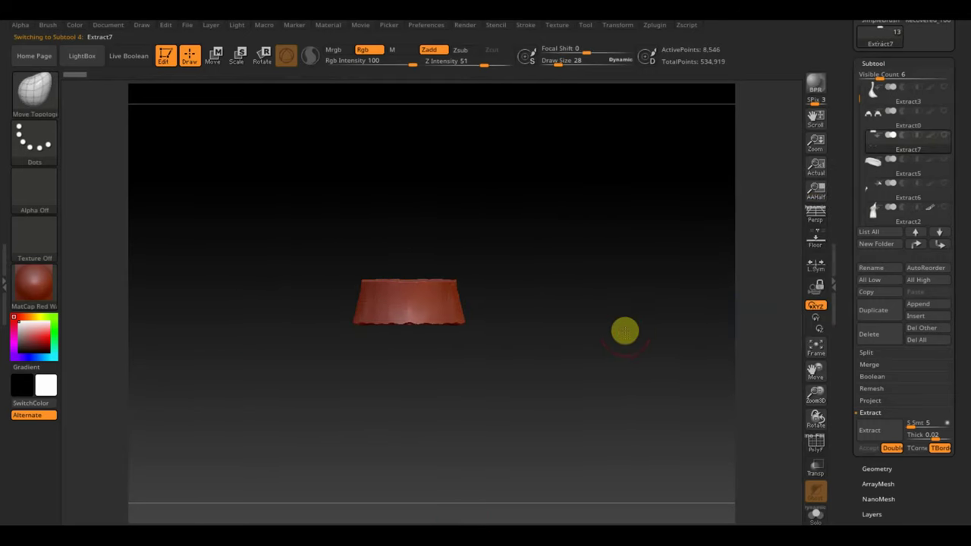
ctrl+shift+drag(494, 362, 354, 254)
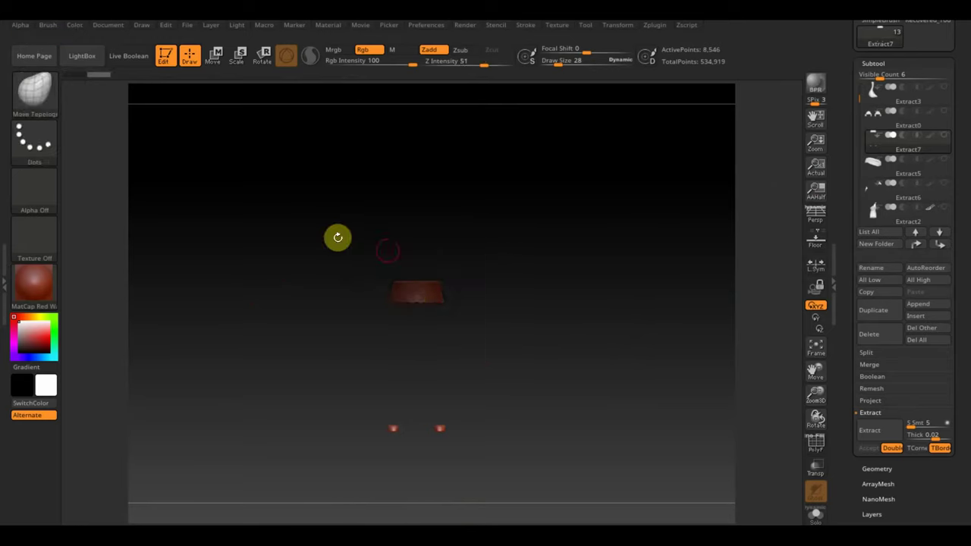
ctrl+shift+click(494, 316)
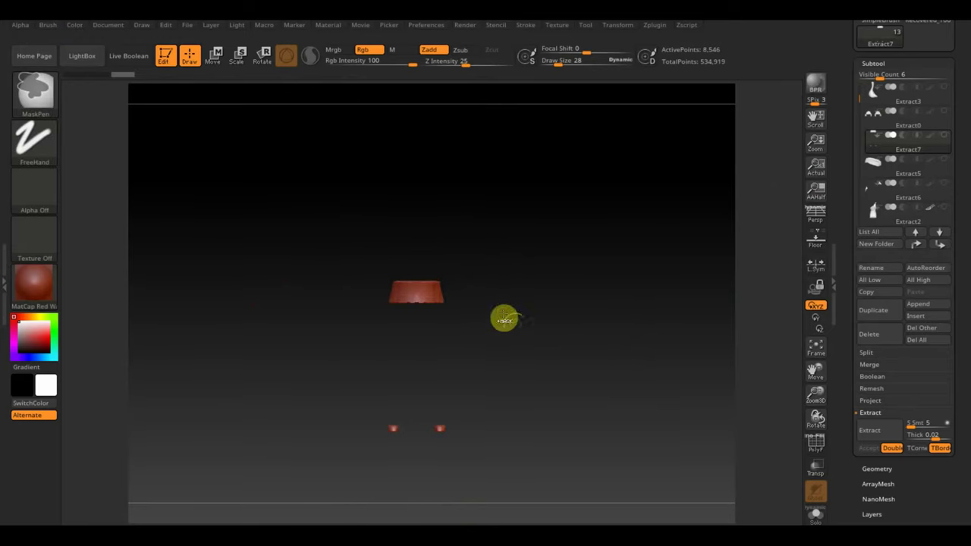
ctrl+shift+drag(524, 471, 343, 393)
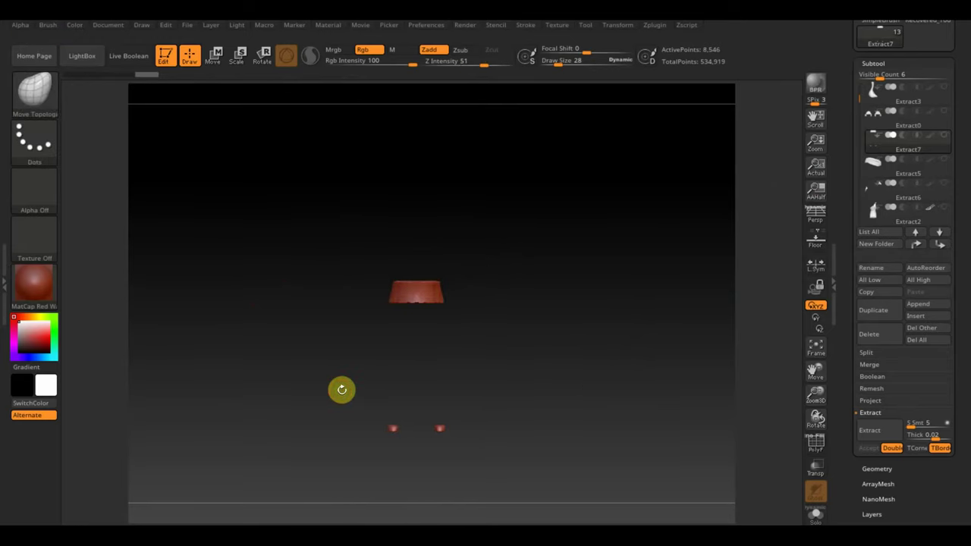
Step: Delete the hidden middle band with Del Hidden, leaving 2,372 points, and unsolo
key(ctrl+shift)
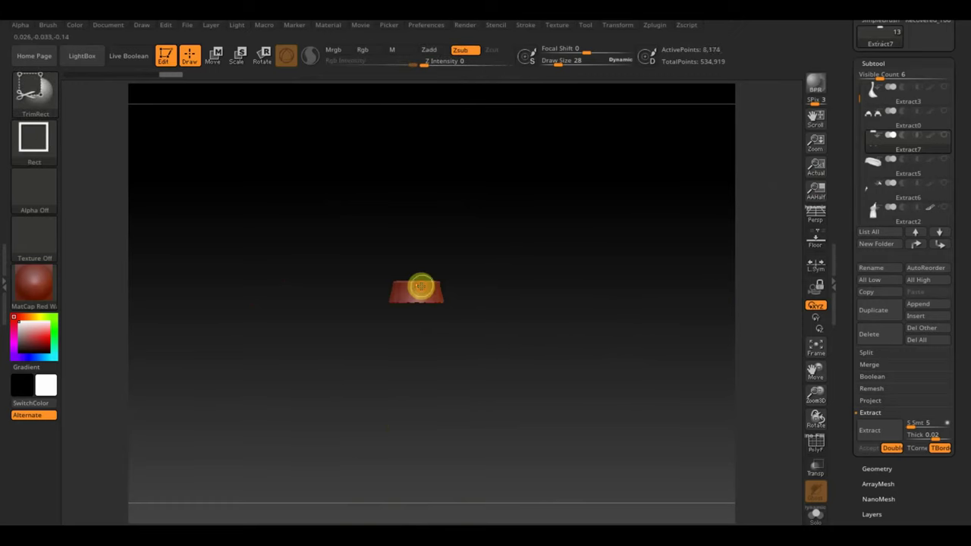
ctrl+shift+click(421, 287)
click(871, 465)
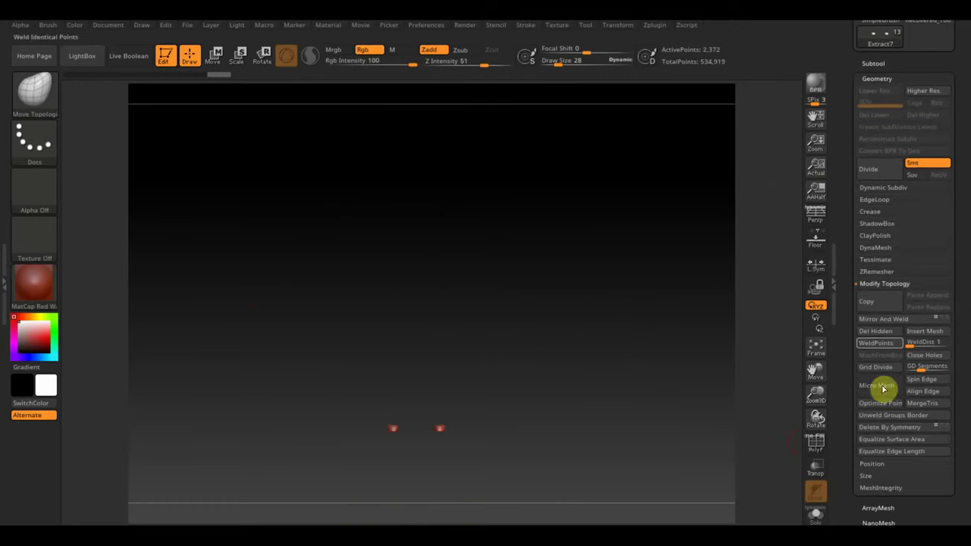
click(879, 331)
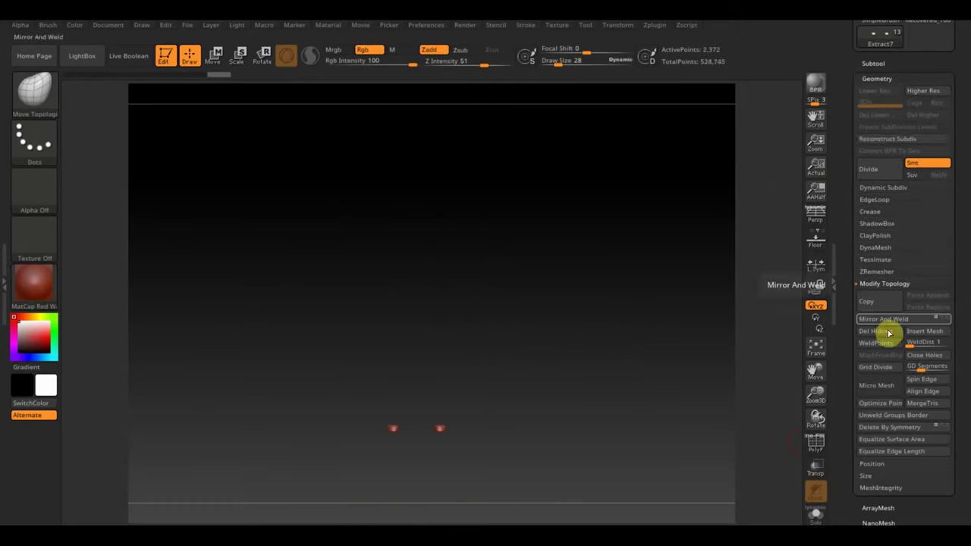
click(894, 65)
click(945, 136)
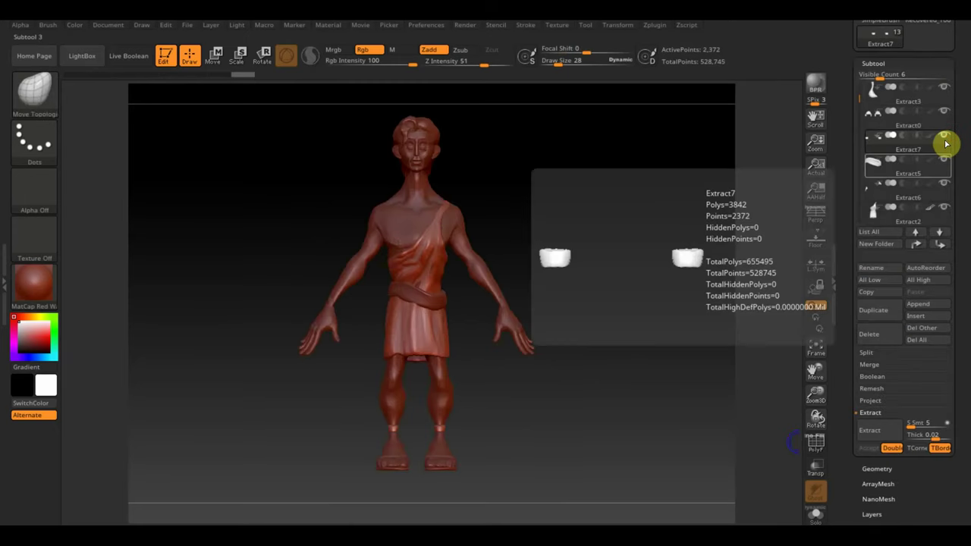
alt+drag(595, 303, 649, 390)
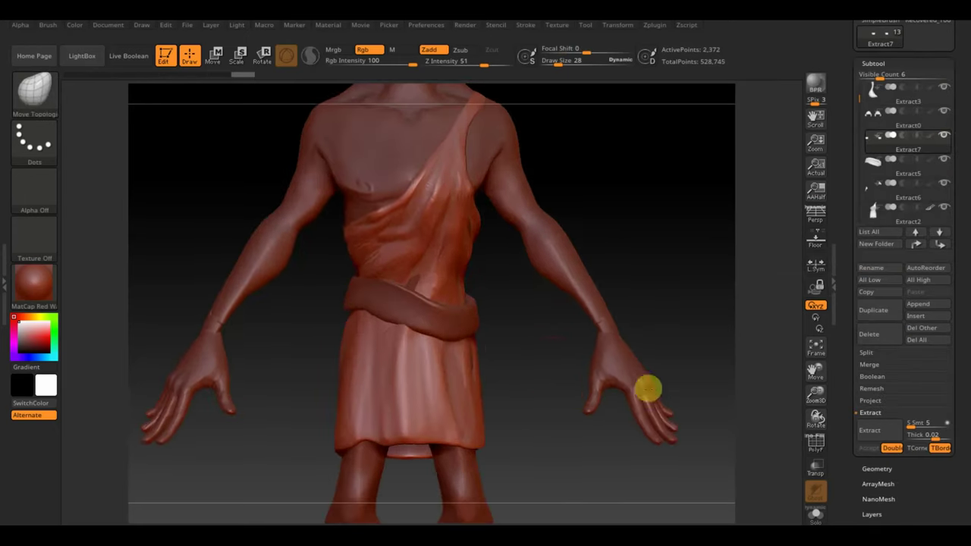
Step: Select the belt and pick the ClayBuildup brush with BackfaceMask auto masking enabled
alt+click(429, 319)
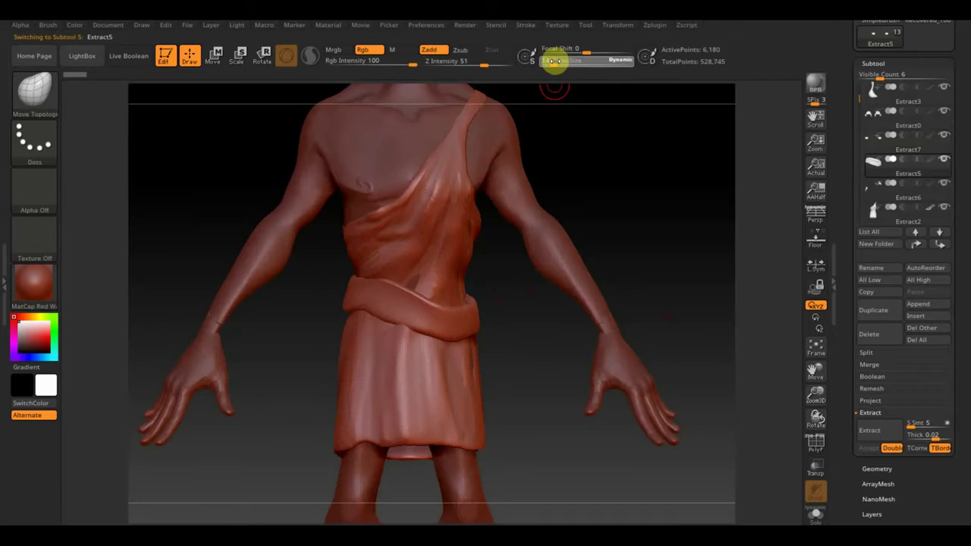
text(10)
click(36, 92)
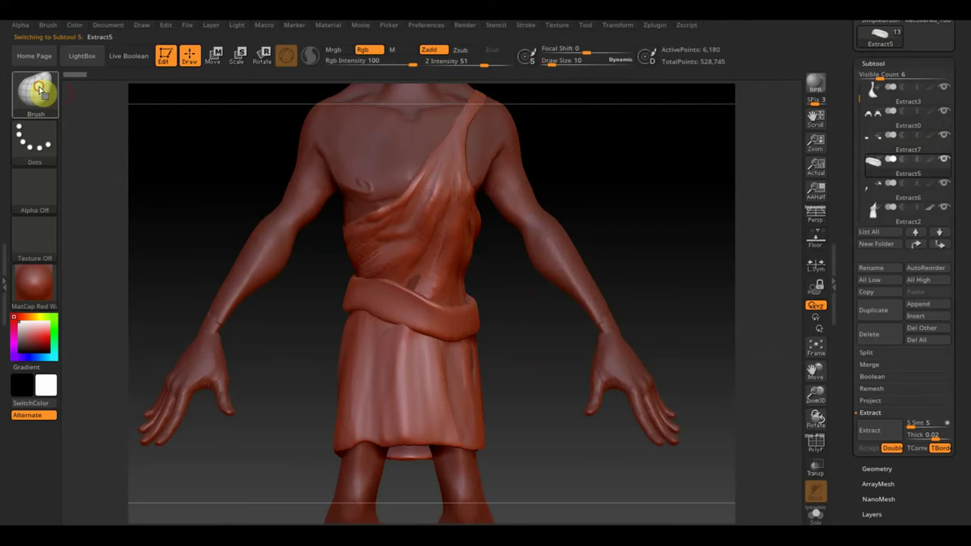
click(35, 89)
click(150, 108)
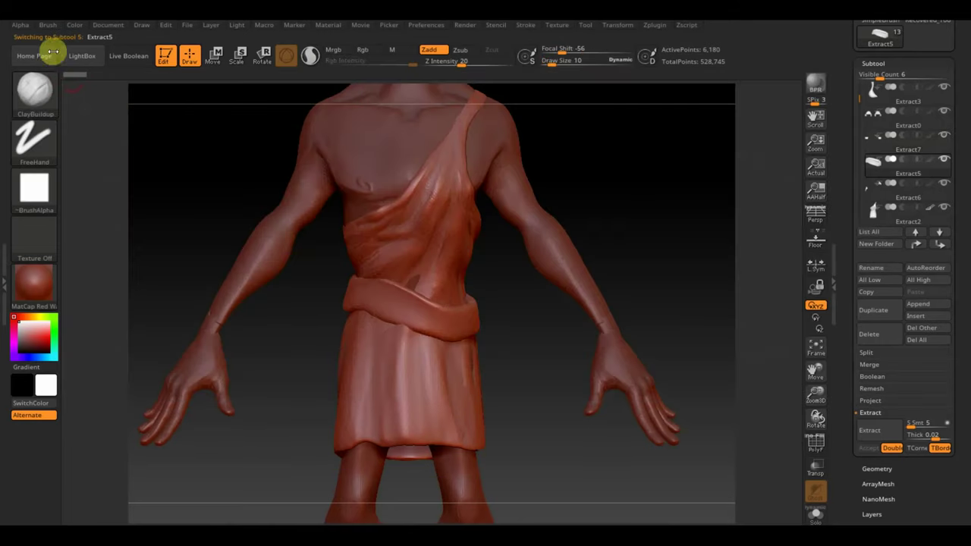
click(48, 25)
click(89, 384)
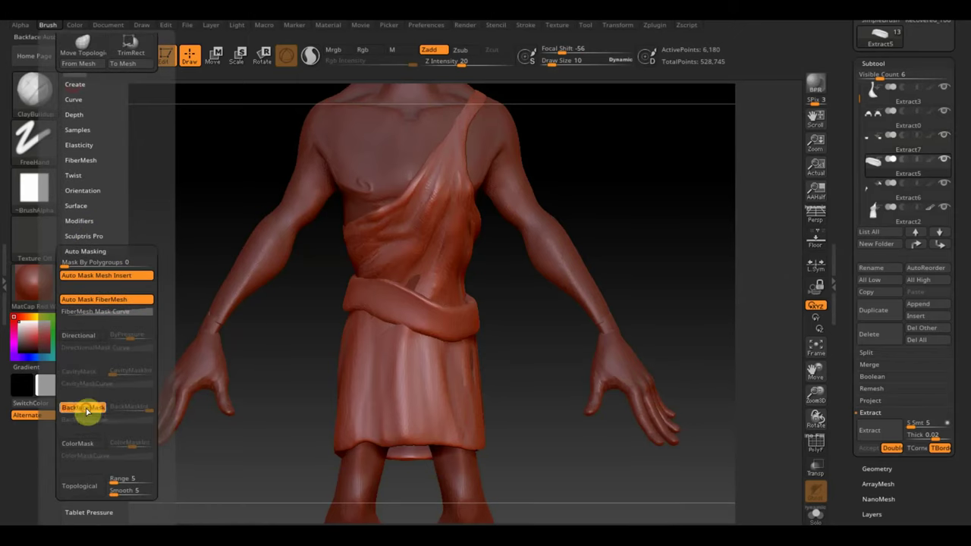
click(80, 408)
Step: Build up lumpy clay folds along the belt's top edge at lowered Z Intensity, then smooth
drag(386, 285, 385, 284)
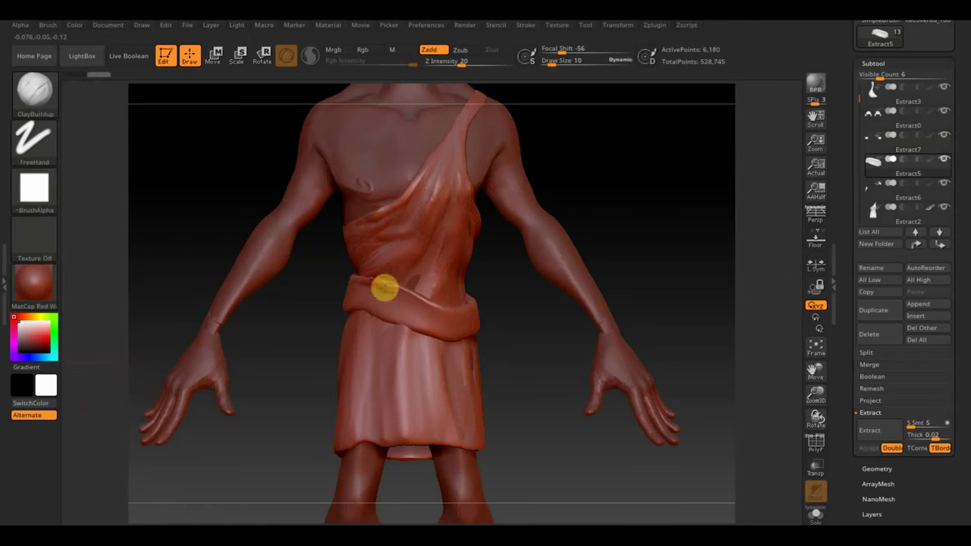
click(449, 65)
text(6)
key(Return)
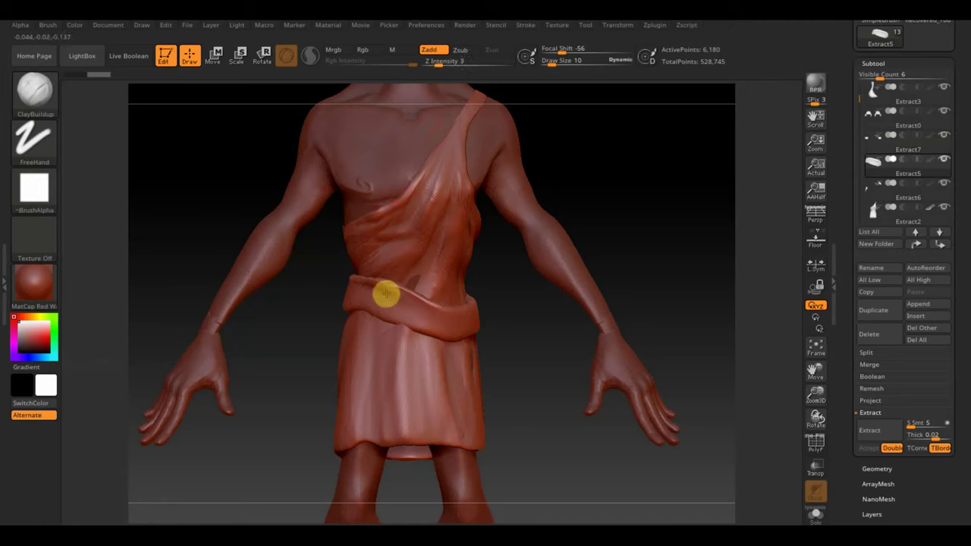
drag(343, 277, 423, 299)
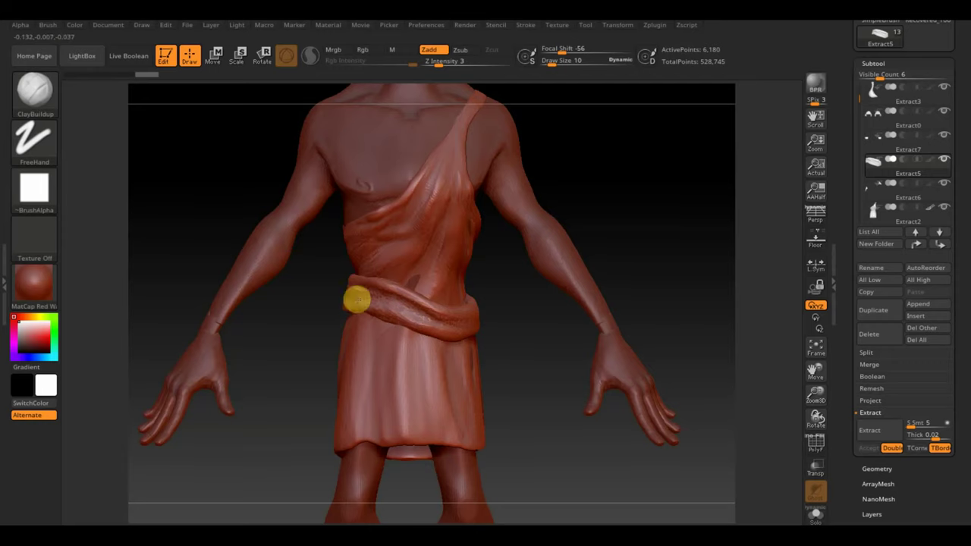
drag(532, 336, 504, 340)
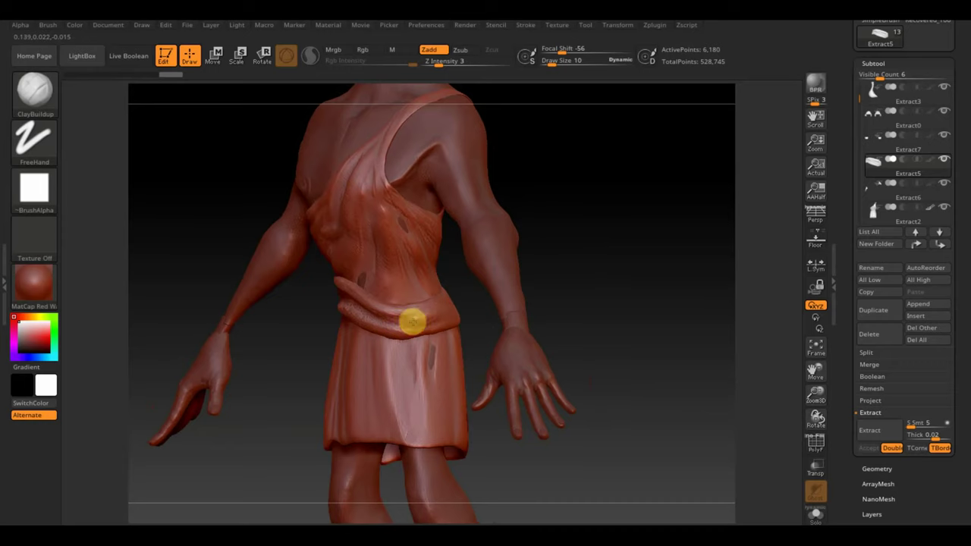
mouse_move(609, 271)
mouse_down()
mouse_move(546, 317)
mouse_move(465, 299)
mouse_up()
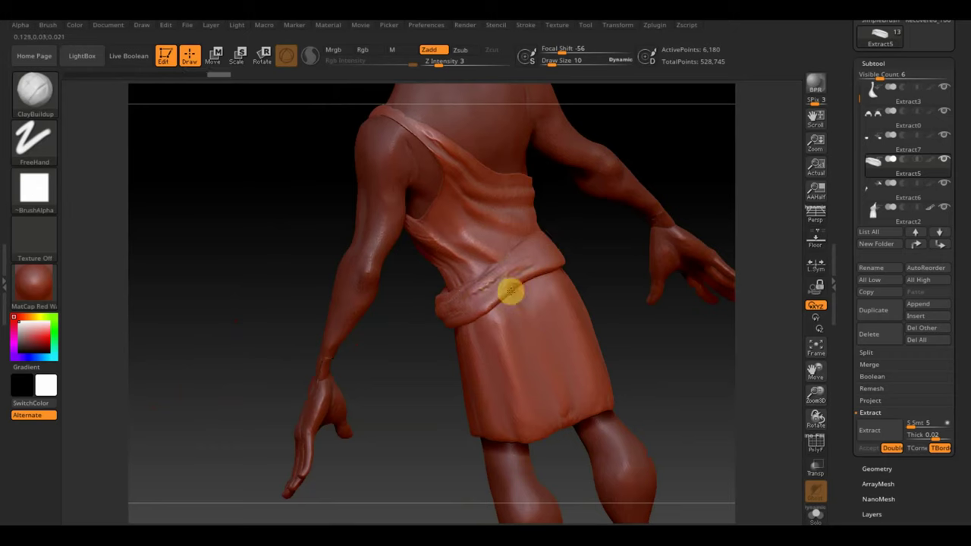
drag(511, 291, 485, 291)
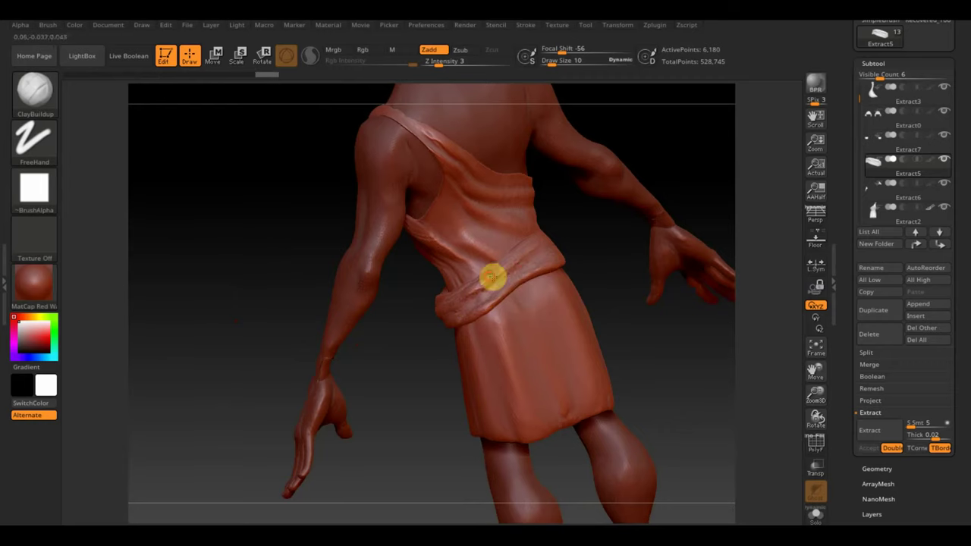
mouse_move(576, 235)
mouse_down()
mouse_move(605, 256)
mouse_move(644, 217)
mouse_move(655, 241)
mouse_move(539, 314)
mouse_move(555, 329)
mouse_move(600, 334)
mouse_move(578, 328)
mouse_up()
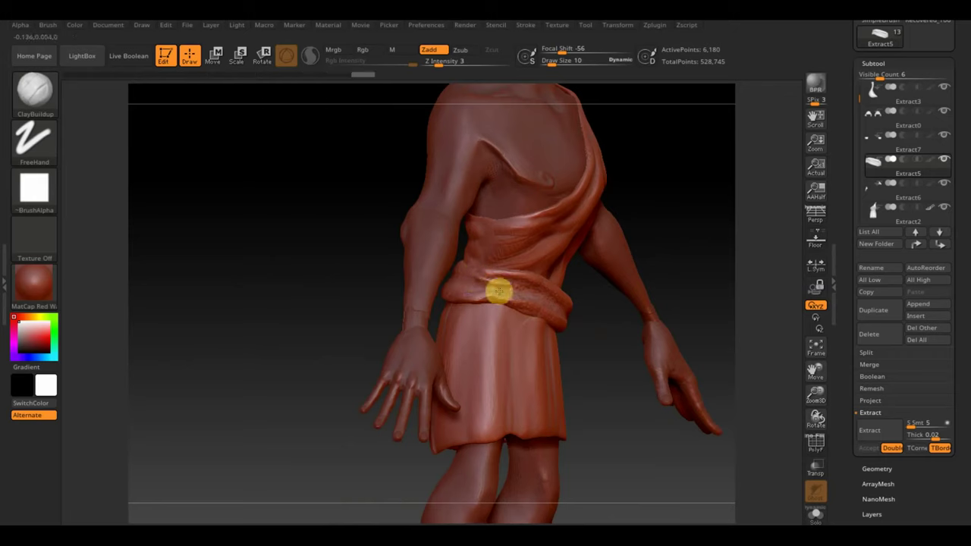
shift+drag(510, 290, 490, 285)
drag(569, 294, 675, 230)
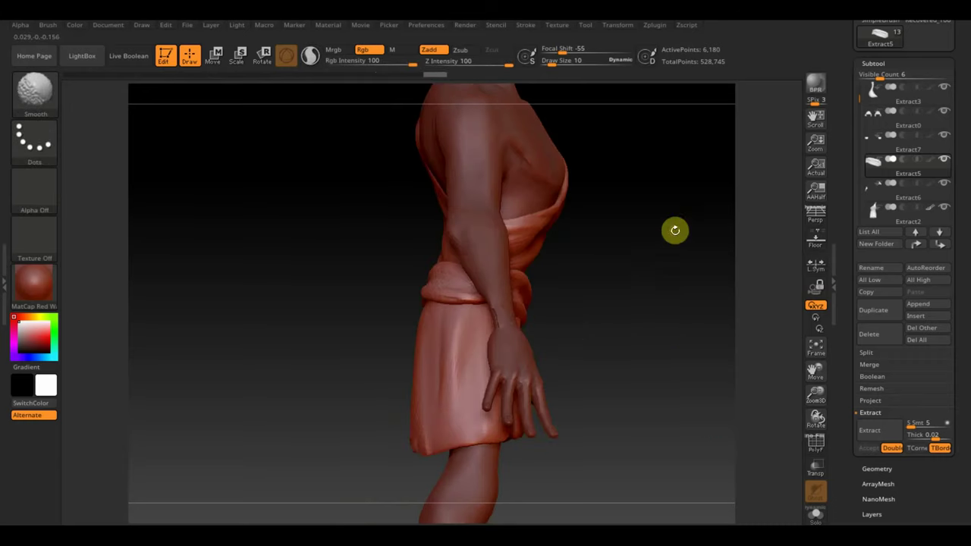
mouse_move(636, 323)
alt+mouse_down()
mouse_move(563, 287)
mouse_move(509, 288)
alt+mouse_up()
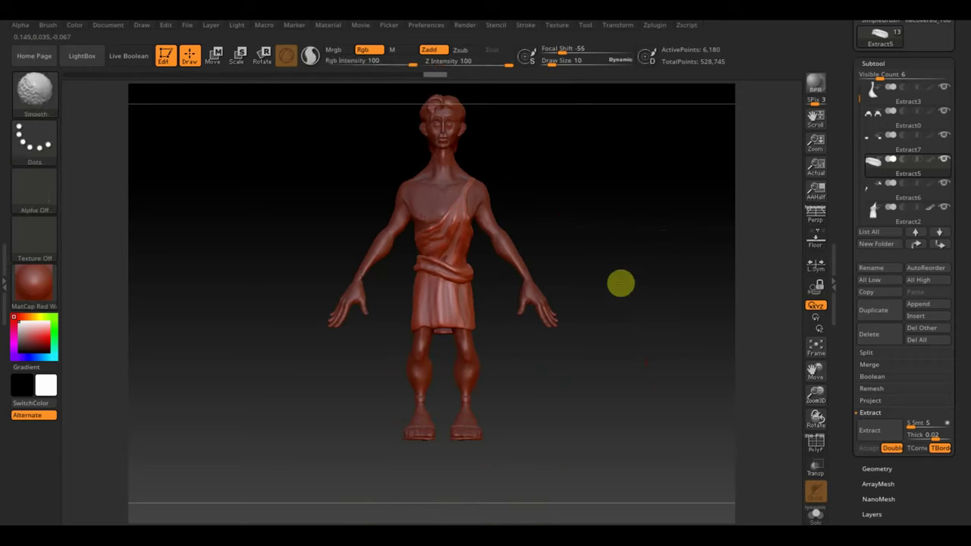
mouse_move(592, 306)
alt+mouse_down()
mouse_move(606, 321)
mouse_move(646, 325)
mouse_move(689, 318)
mouse_move(630, 325)
mouse_move(687, 335)
mouse_move(564, 341)
alt+mouse_up()
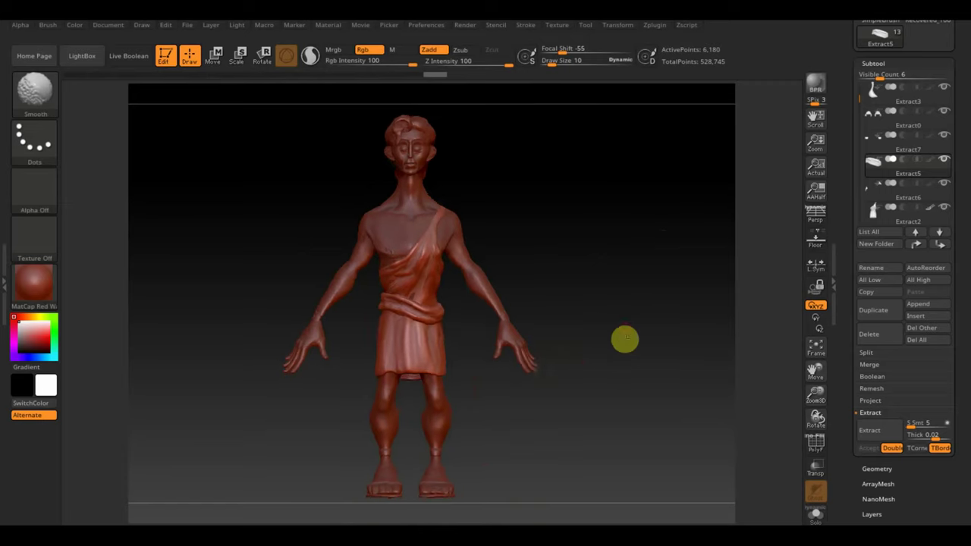
Step: Bring up the Hercules reference and pick the Standard brush with Rgb painting at size 81
key(z)
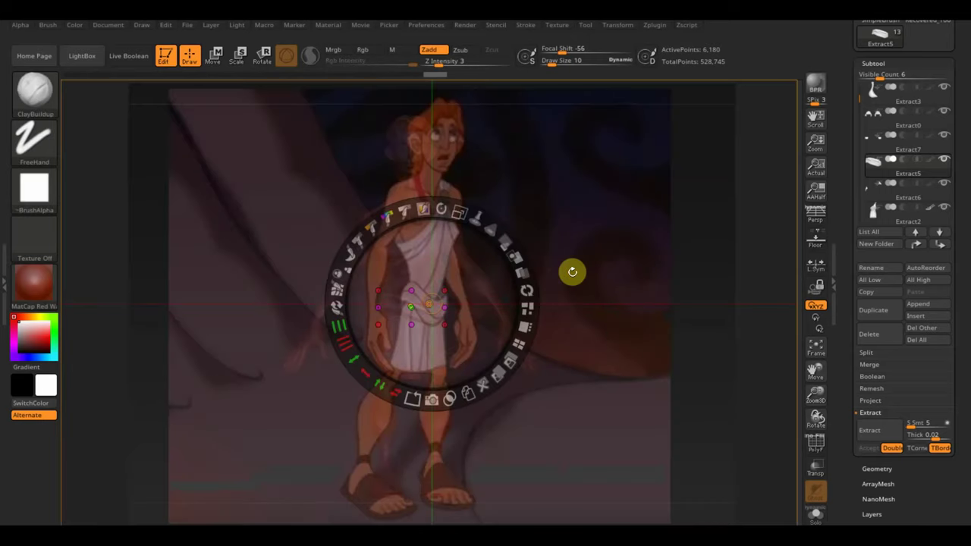
drag(463, 215, 450, 322)
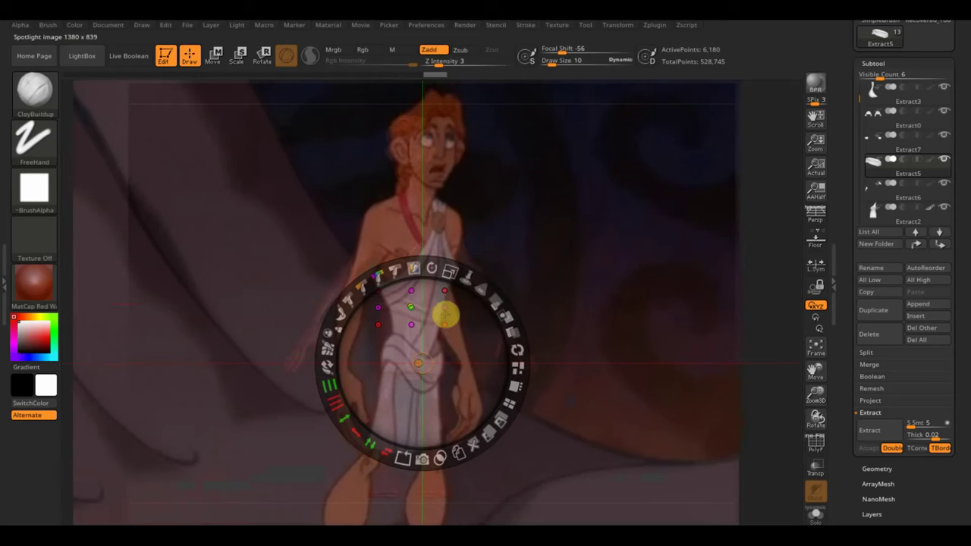
key(z)
click(34, 90)
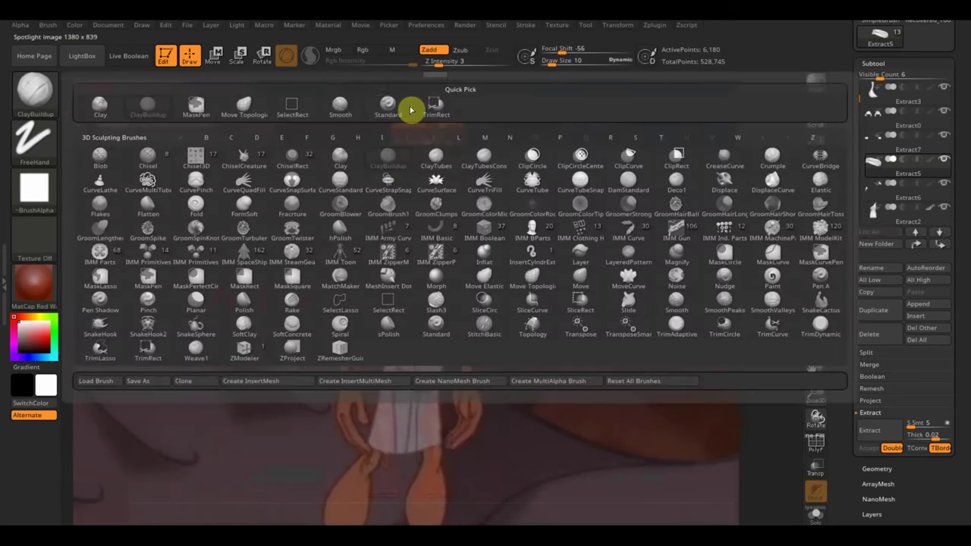
click(389, 105)
click(366, 49)
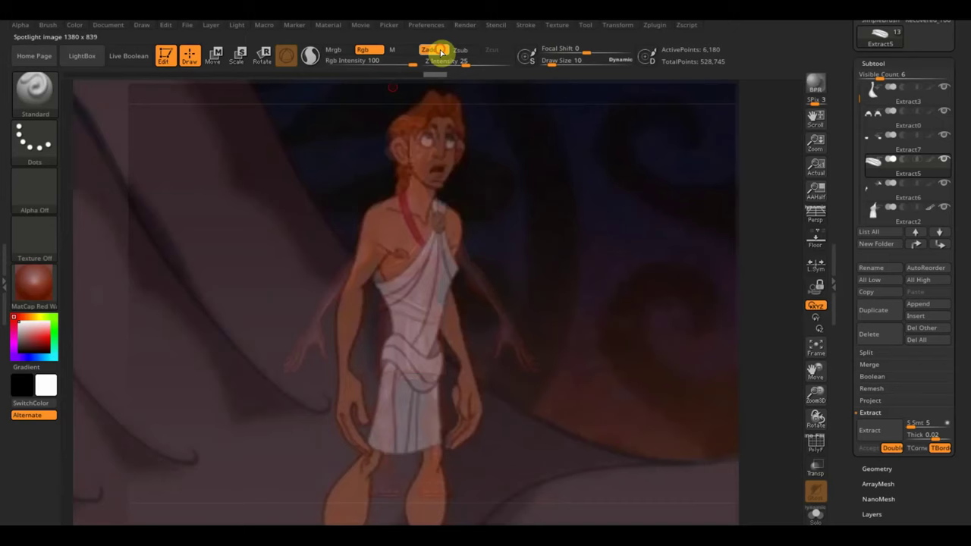
drag(552, 67, 568, 66)
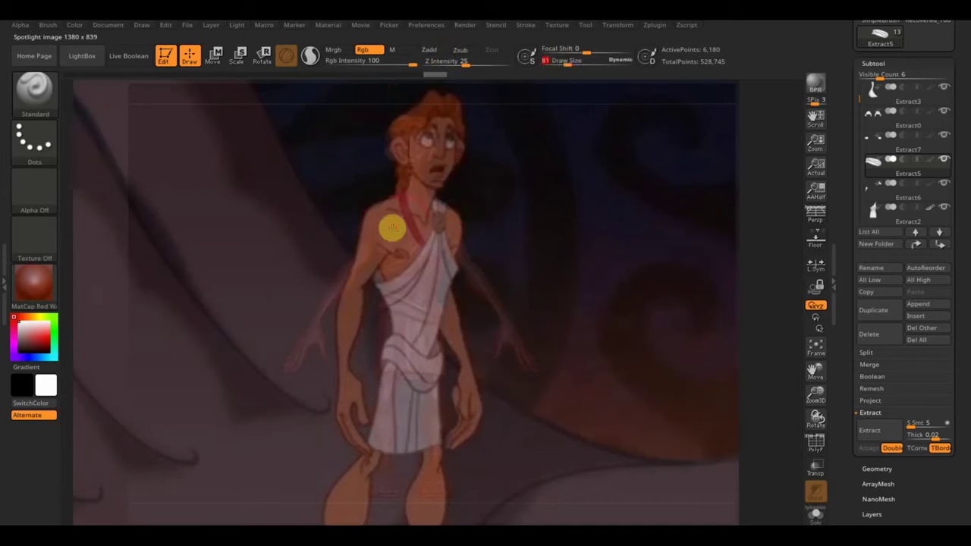
Step: Apply the SketchShaded2 material to Recovered_Tool and set brush size 36
alt+click(387, 220)
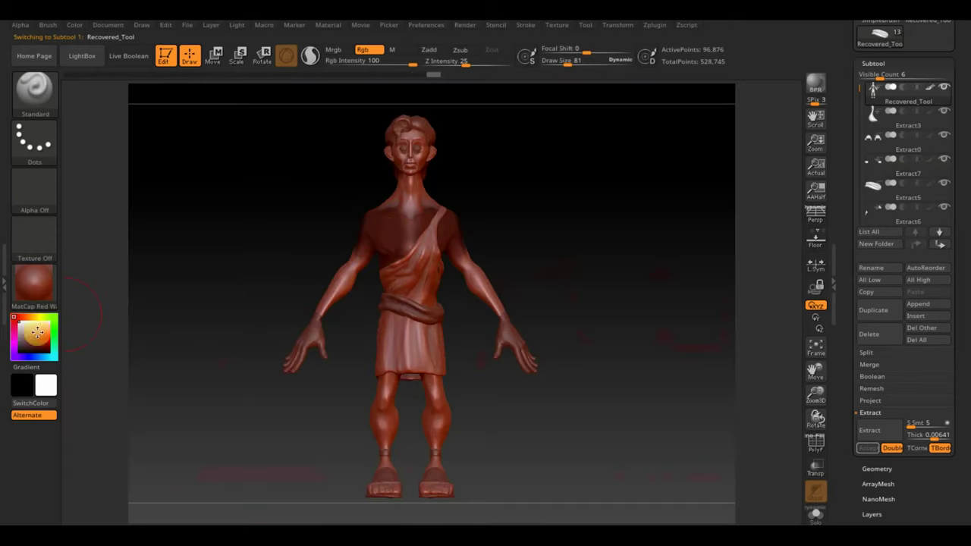
click(32, 285)
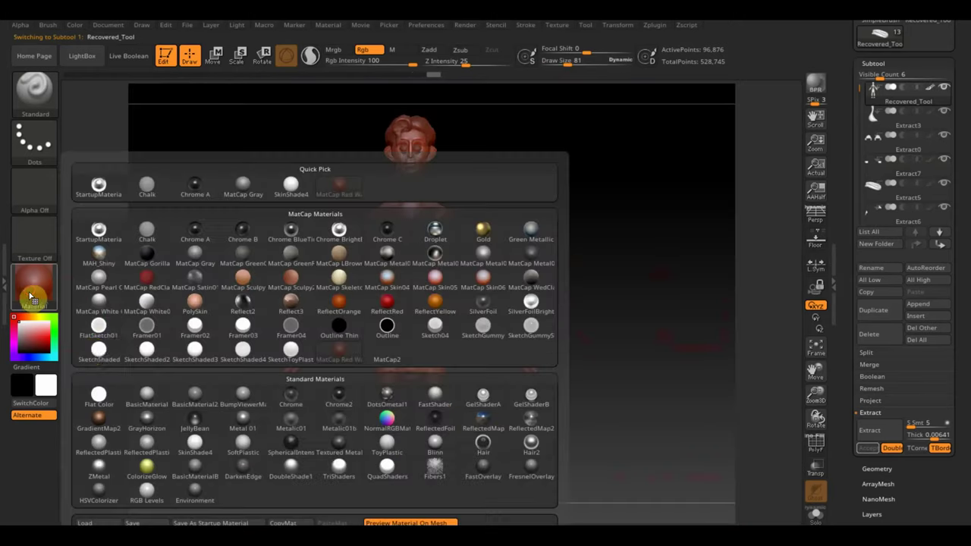
click(146, 350)
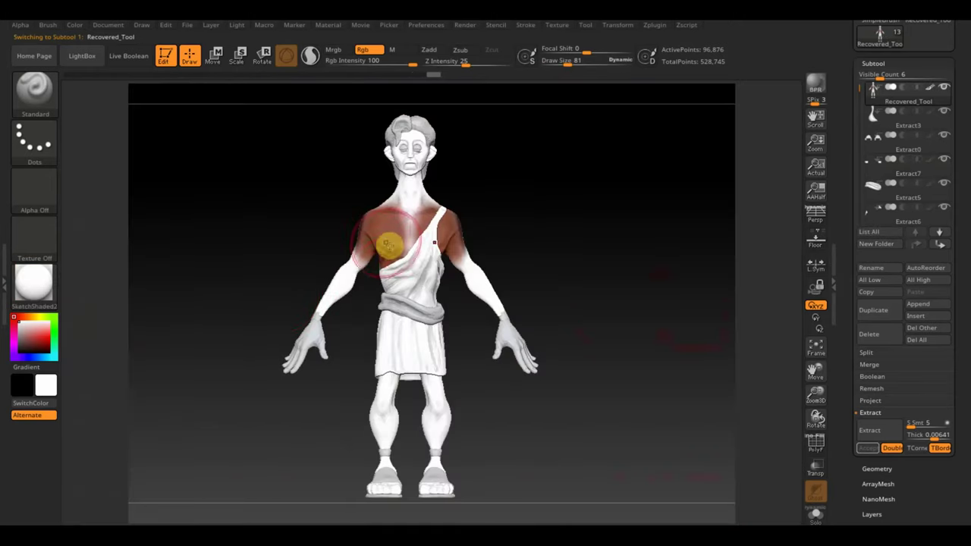
key(shift+z)
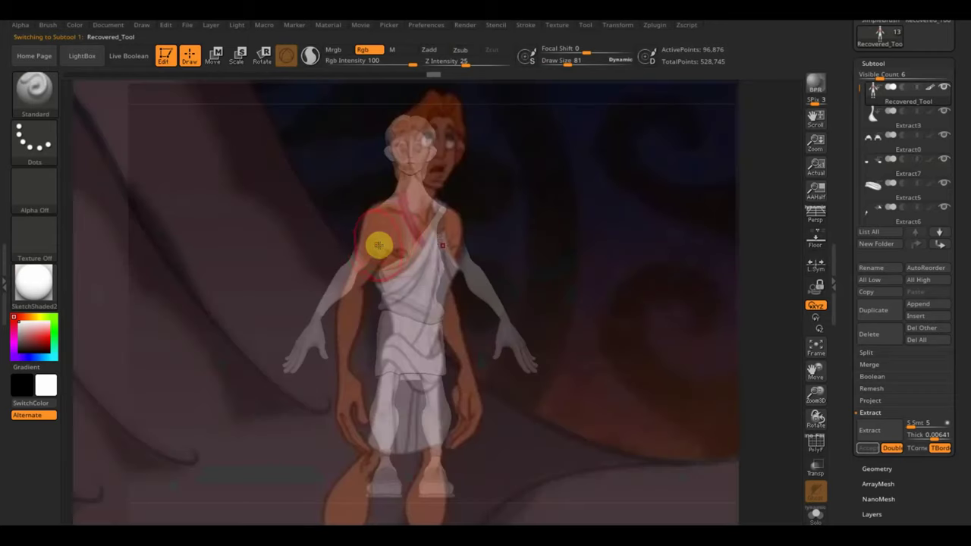
drag(567, 64, 560, 64)
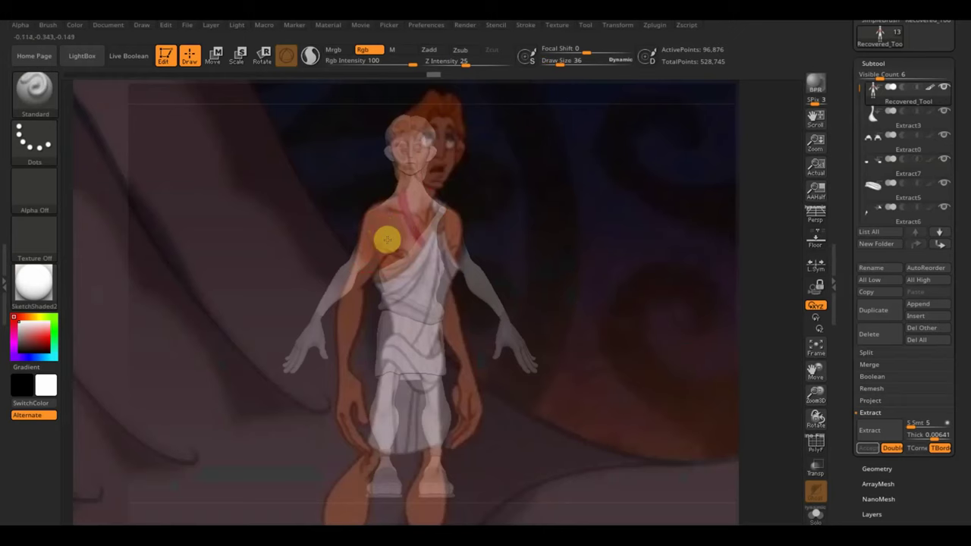
key(shift+z)
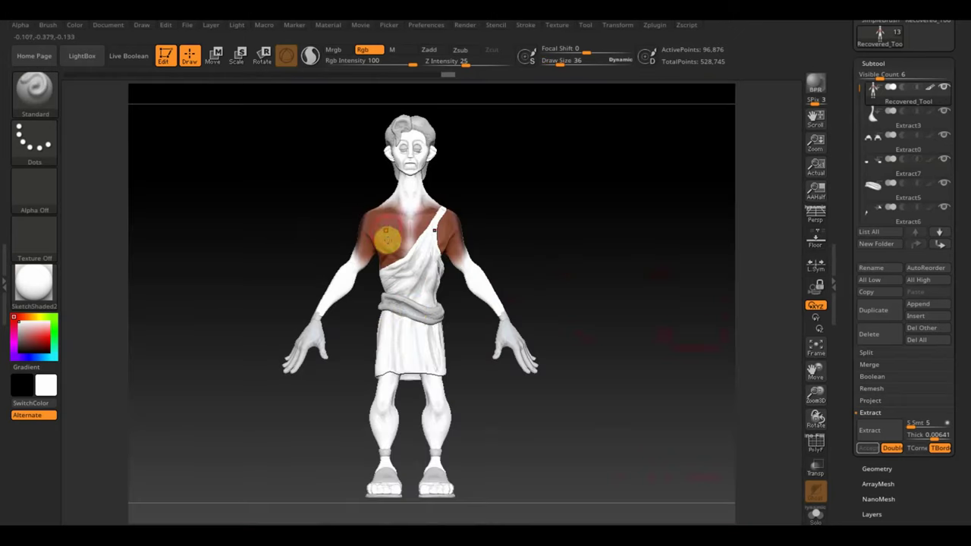
key(shift+z)
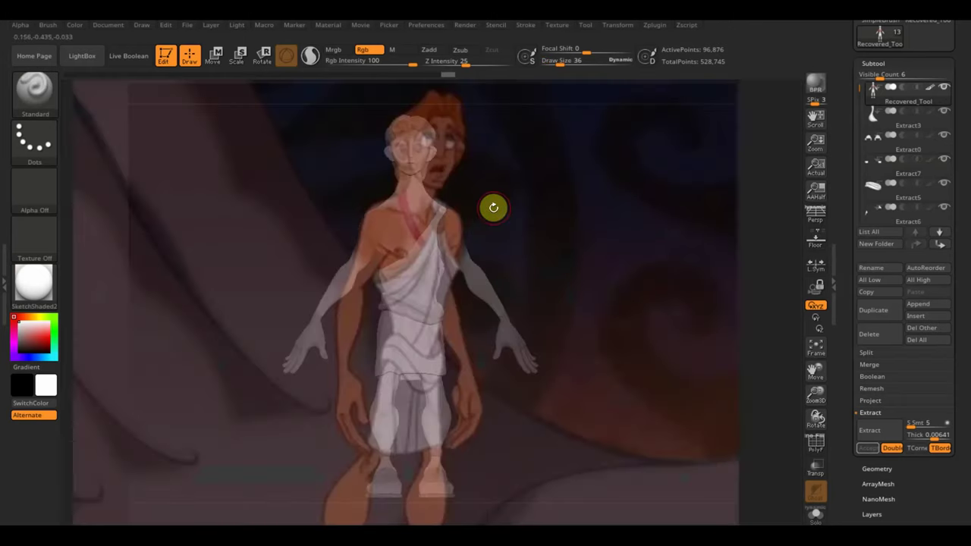
key(shift+z)
Step: Import the colour chart from the ВСЕ для SculptGL folder and add it to Spotlight
click(563, 26)
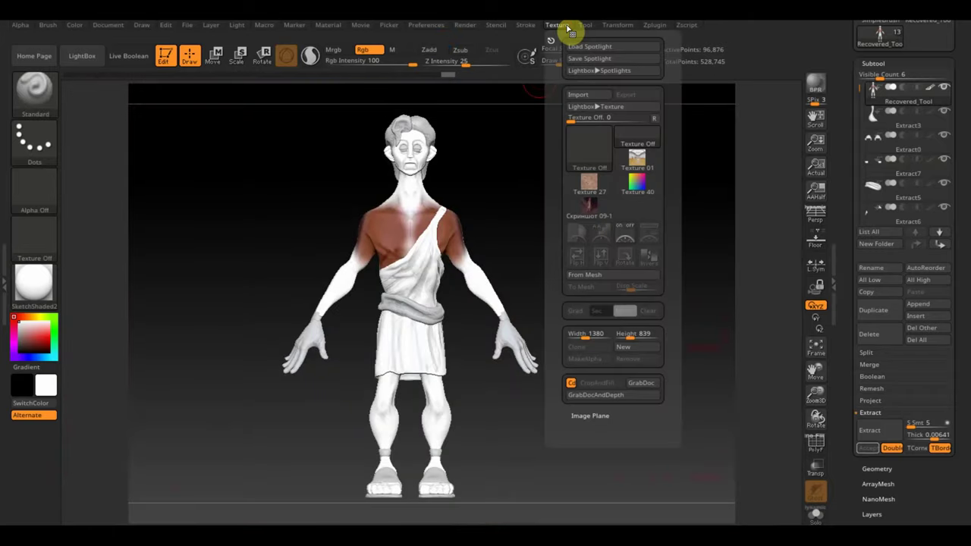
click(577, 97)
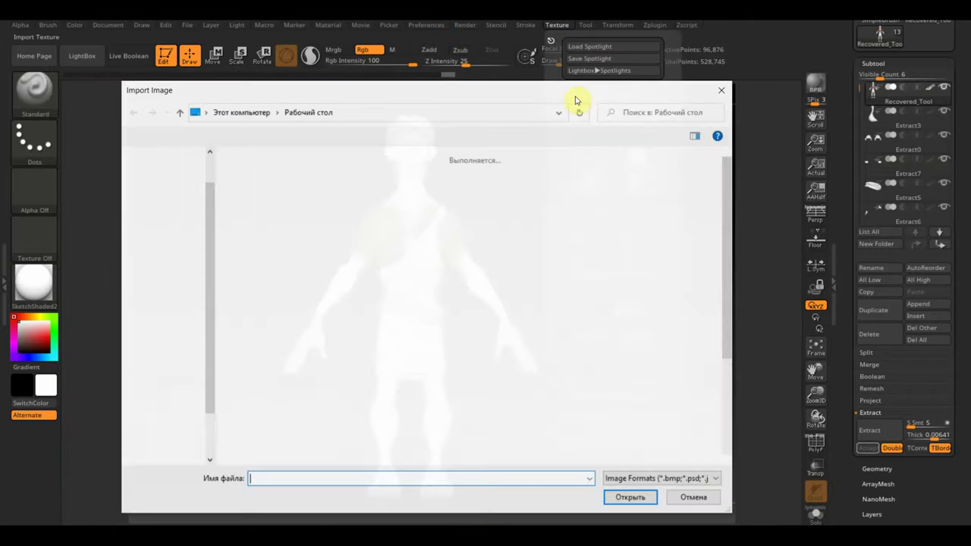
double_click(529, 301)
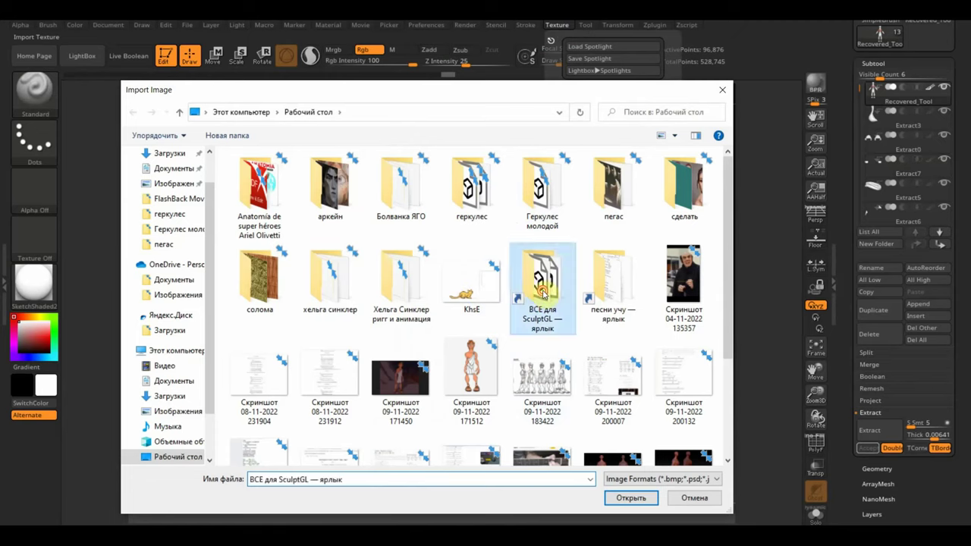
double_click(468, 299)
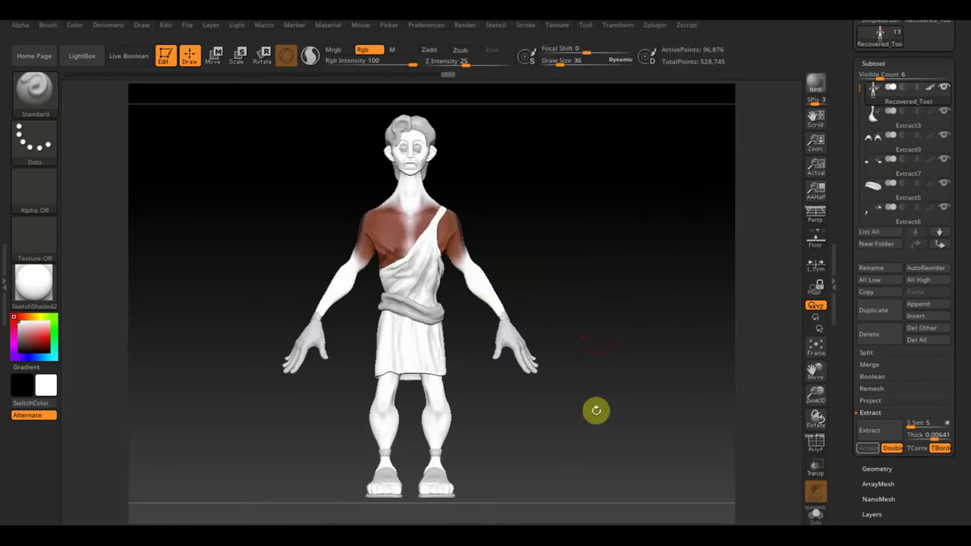
click(560, 25)
click(637, 206)
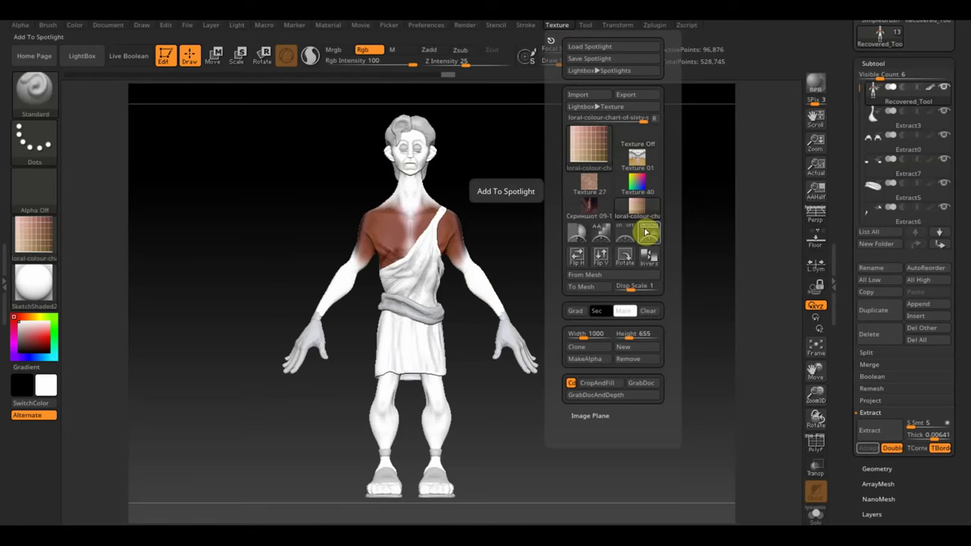
click(647, 234)
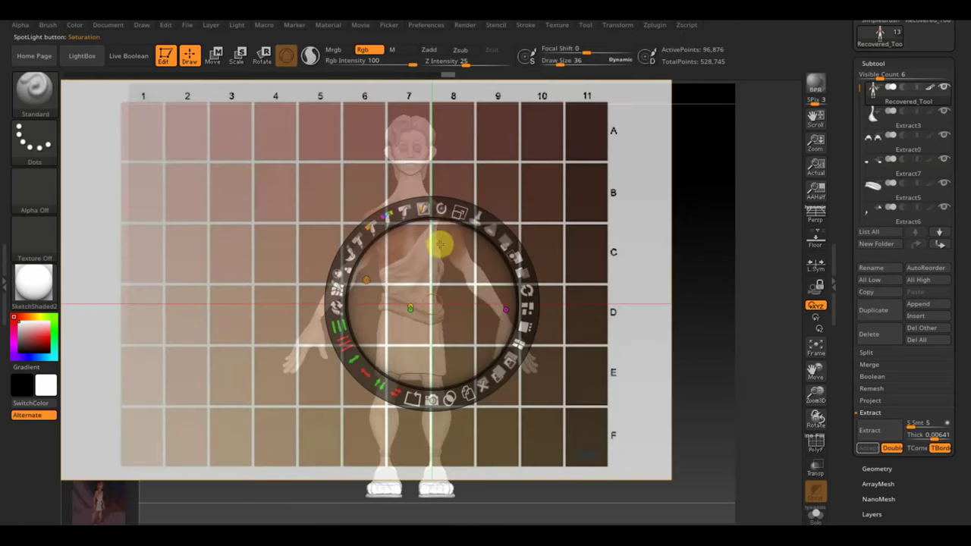
Step: Position the chart, hide it, and polypaint skin tone across the face, chest and arm
drag(443, 239, 474, 262)
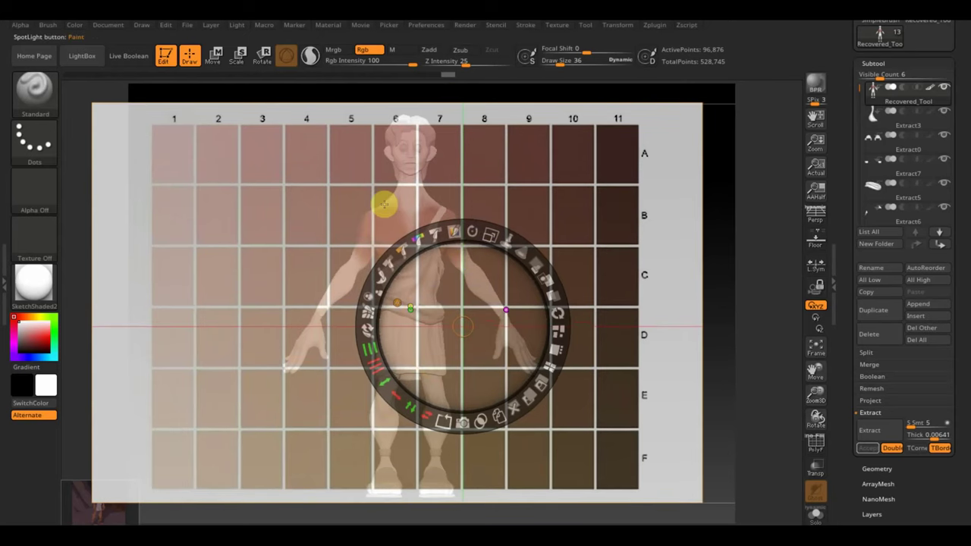
key(z)
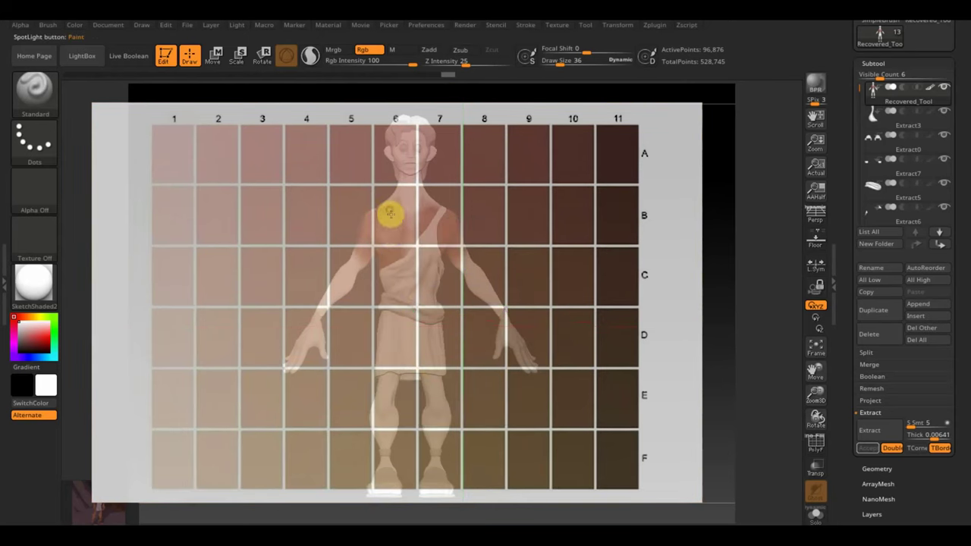
key(shift+z)
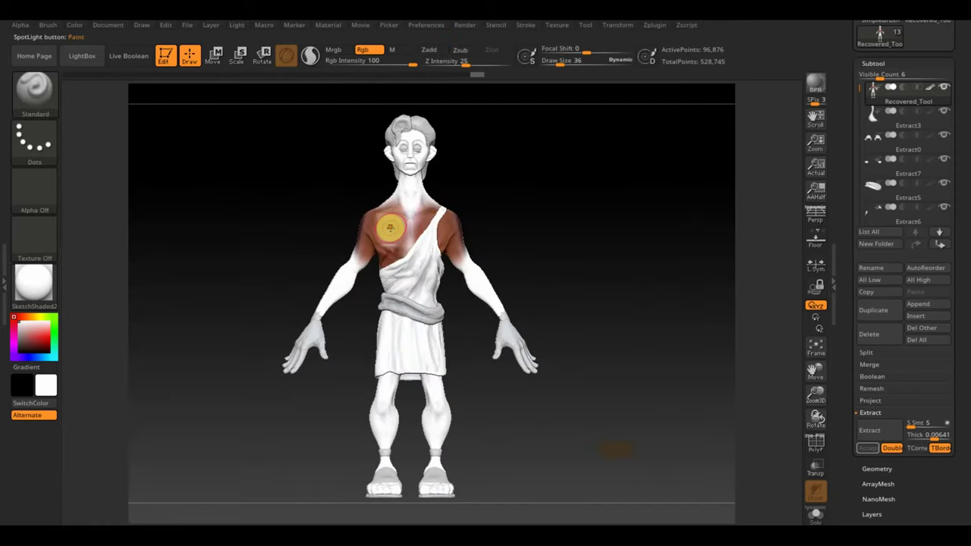
drag(559, 61, 566, 63)
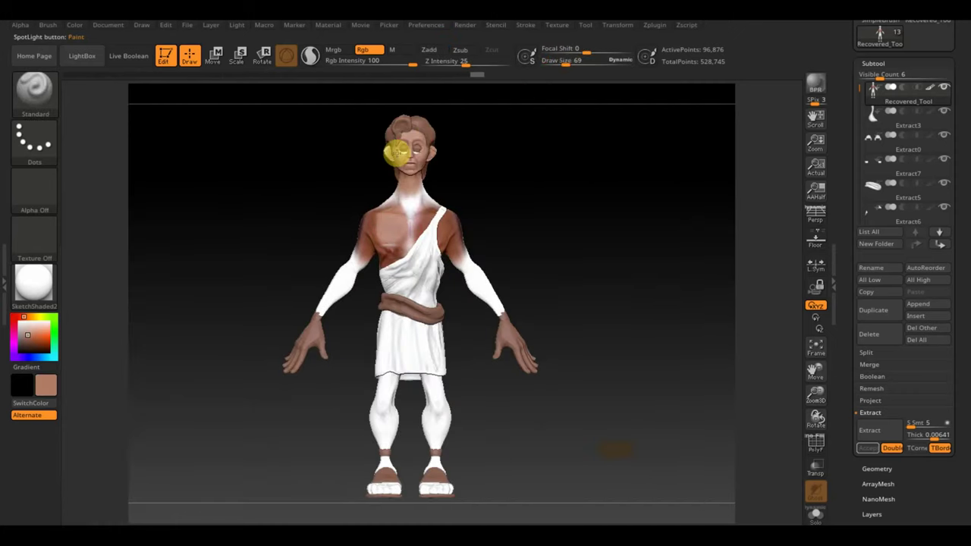
mouse_move(412, 149)
mouse_down()
mouse_move(336, 282)
mouse_move(400, 259)
mouse_move(386, 354)
mouse_move(666, 207)
mouse_up()
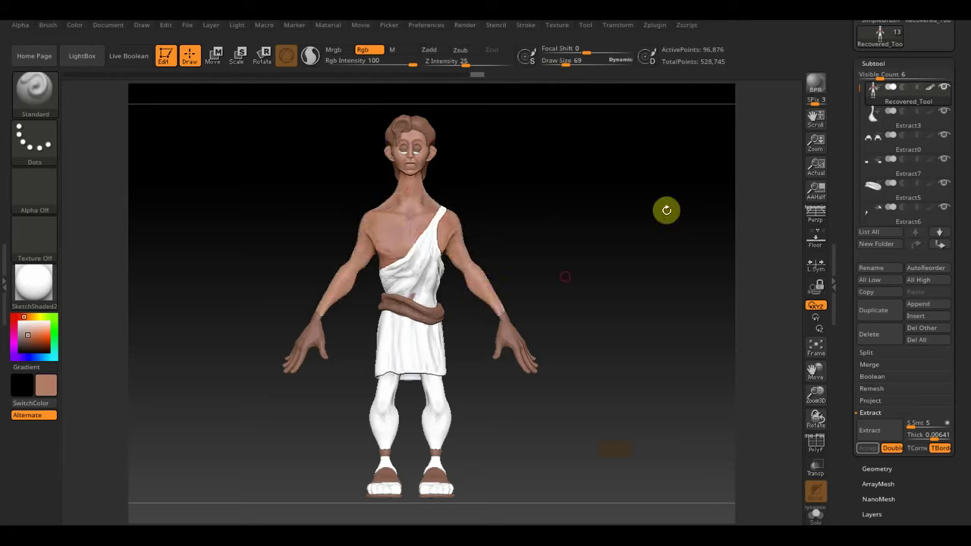
Step: With the clothing hidden and Draw Size 188, paint the legs, feet and heels skin tone
shift+click(950, 88)
drag(571, 64, 582, 65)
drag(406, 373, 455, 364)
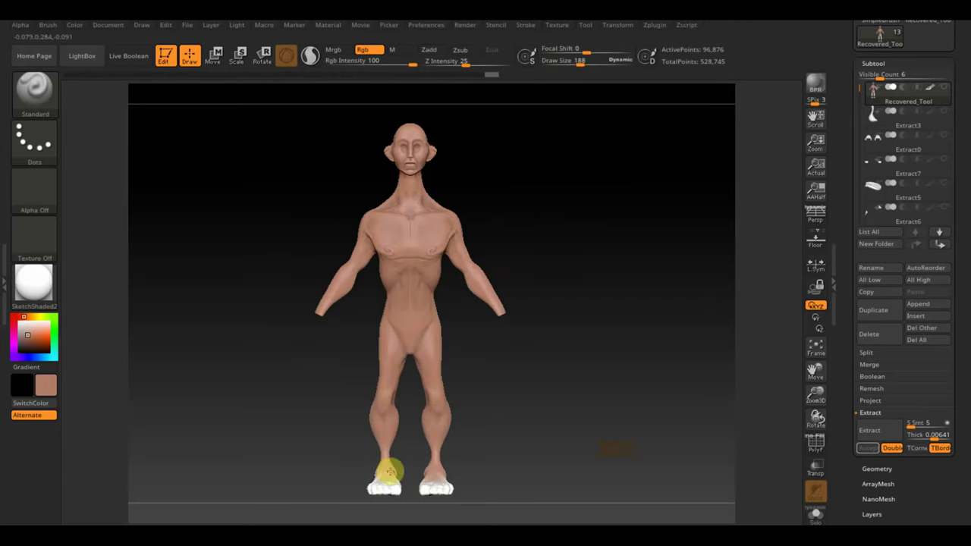
drag(390, 472, 470, 458)
drag(564, 281, 681, 282)
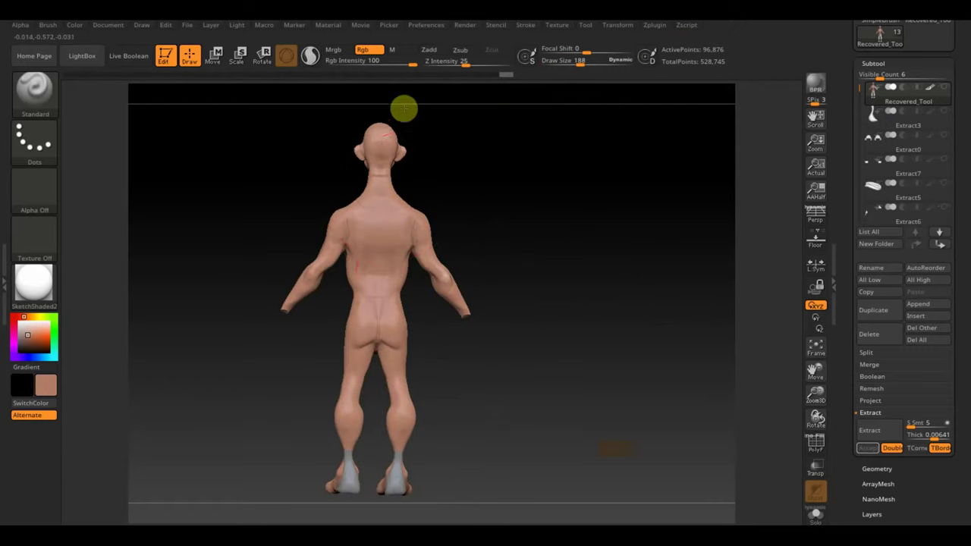
mouse_move(409, 453)
mouse_down()
mouse_move(371, 443)
mouse_move(512, 463)
mouse_move(548, 392)
mouse_move(575, 427)
mouse_up()
shift+drag(305, 165, 482, 284)
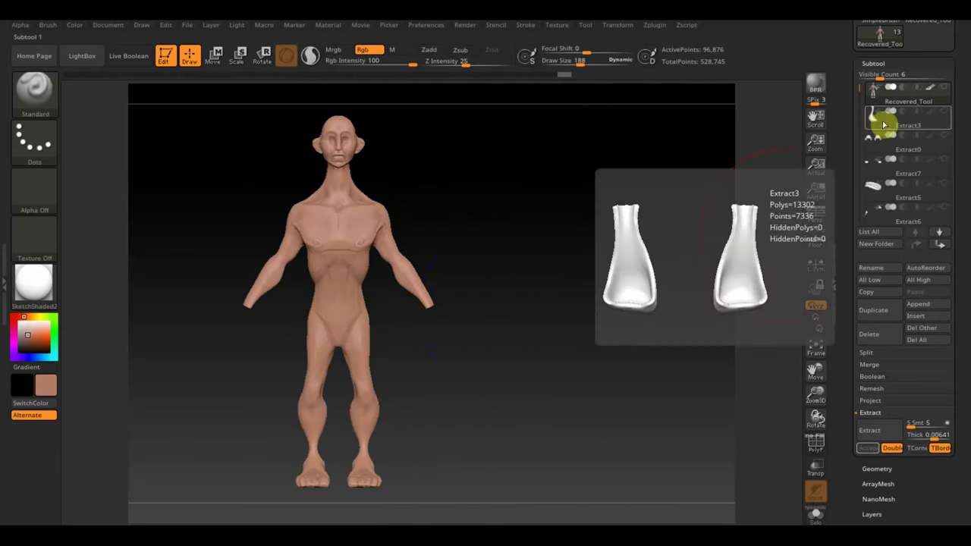
shift+click(945, 87)
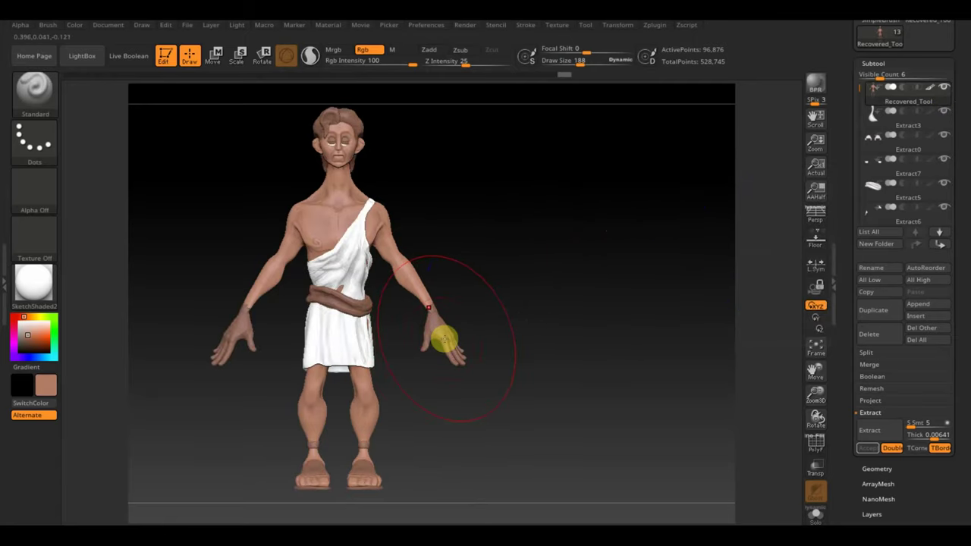
Step: Select the Extract6 part and inspect the model from both sides, the back and the left hand
alt+click(444, 337)
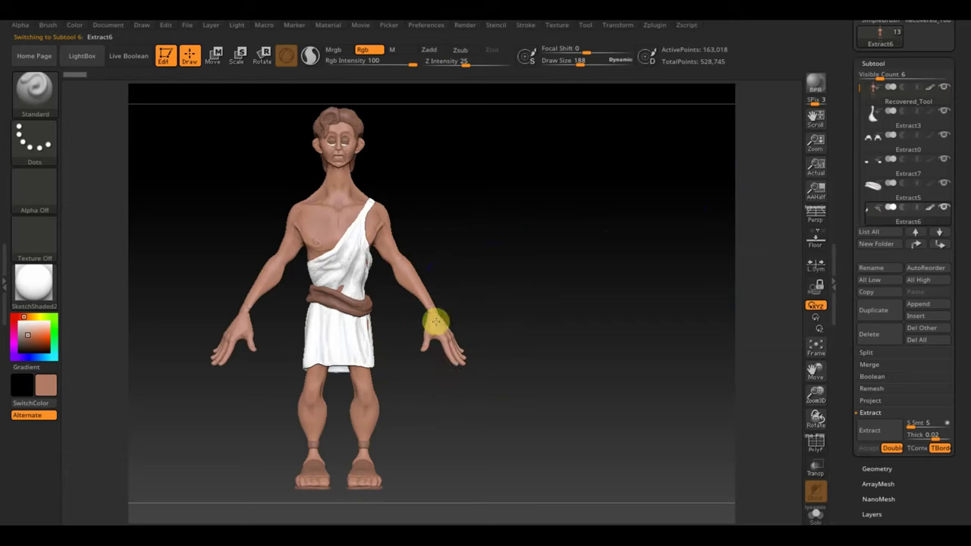
drag(193, 293, 458, 380)
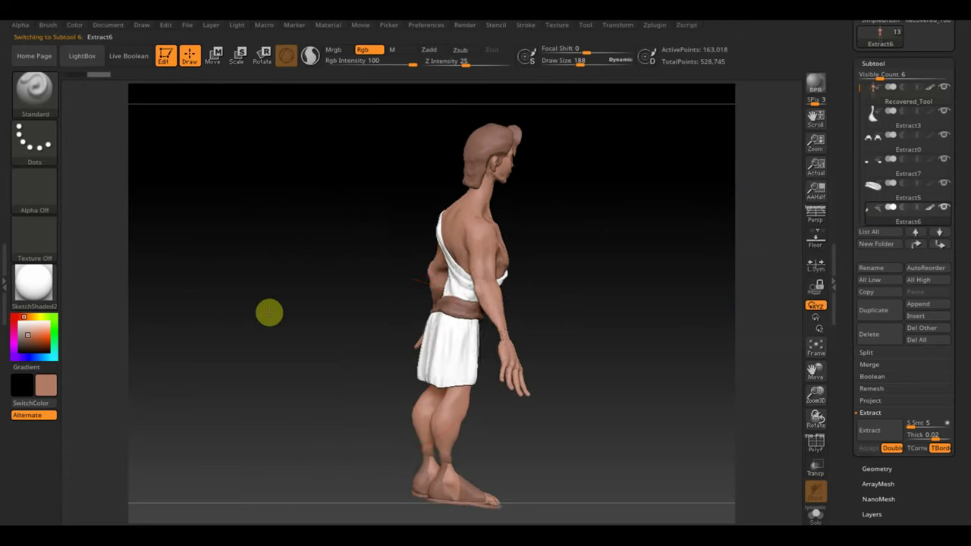
drag(561, 369, 406, 358)
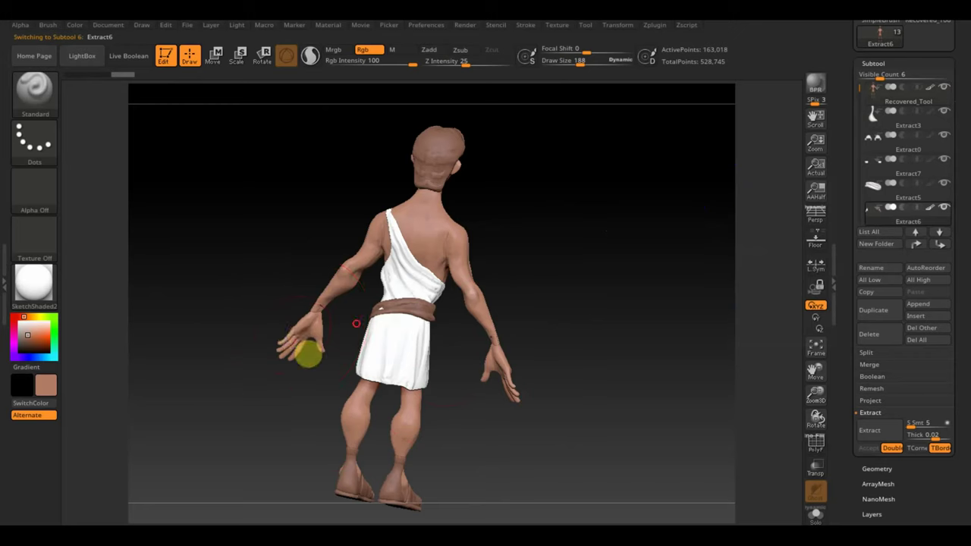
drag(308, 352, 477, 245)
mouse_move(330, 168)
mouse_down()
mouse_move(266, 157)
mouse_move(338, 200)
mouse_up()
mouse_move(392, 256)
alt+mouse_down()
mouse_move(473, 331)
mouse_move(326, 207)
mouse_move(636, 418)
mouse_move(569, 375)
mouse_move(559, 182)
alt+mouse_up()
Step: Set the brush to size 19 and select both eye spheres, then view the whole figure
drag(585, 61, 554, 61)
alt+drag(553, 192, 521, 280)
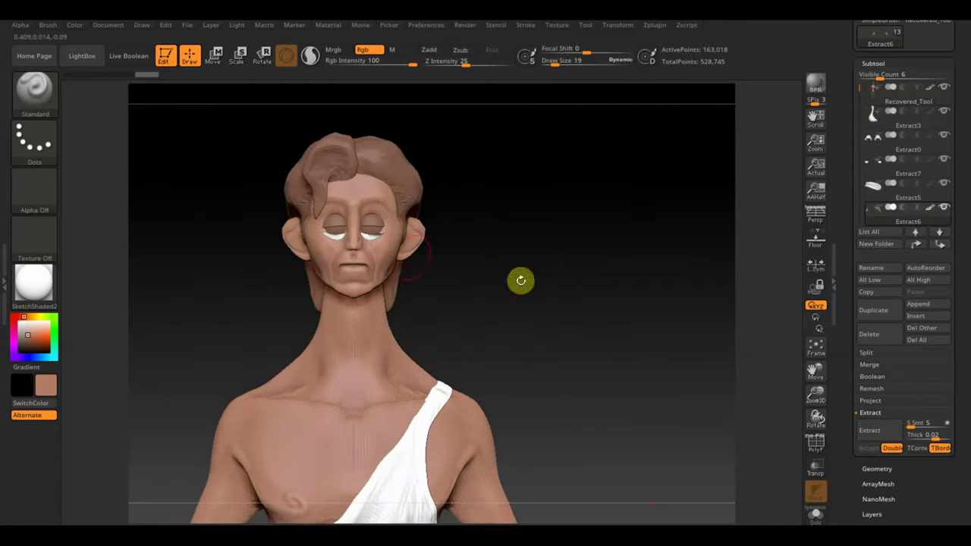
alt+click(374, 221)
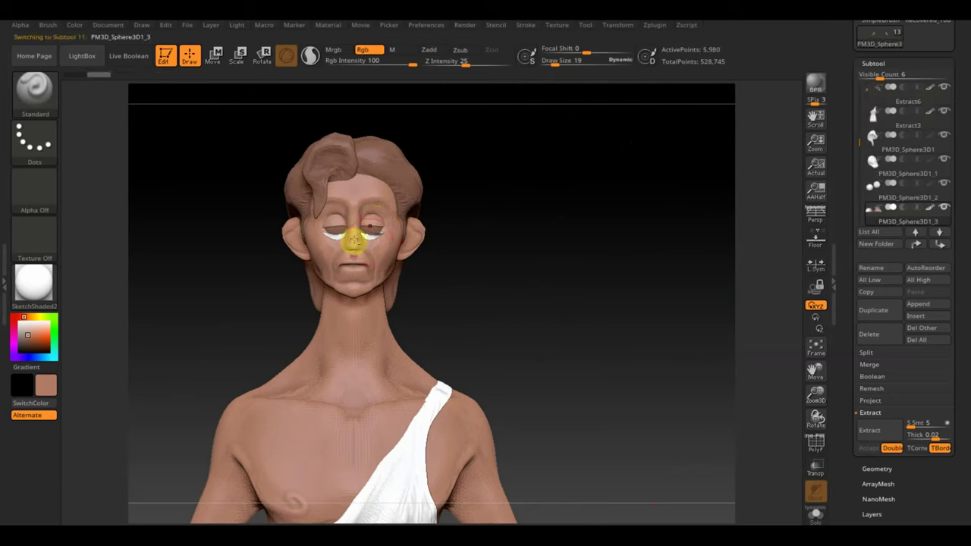
alt+click(372, 239)
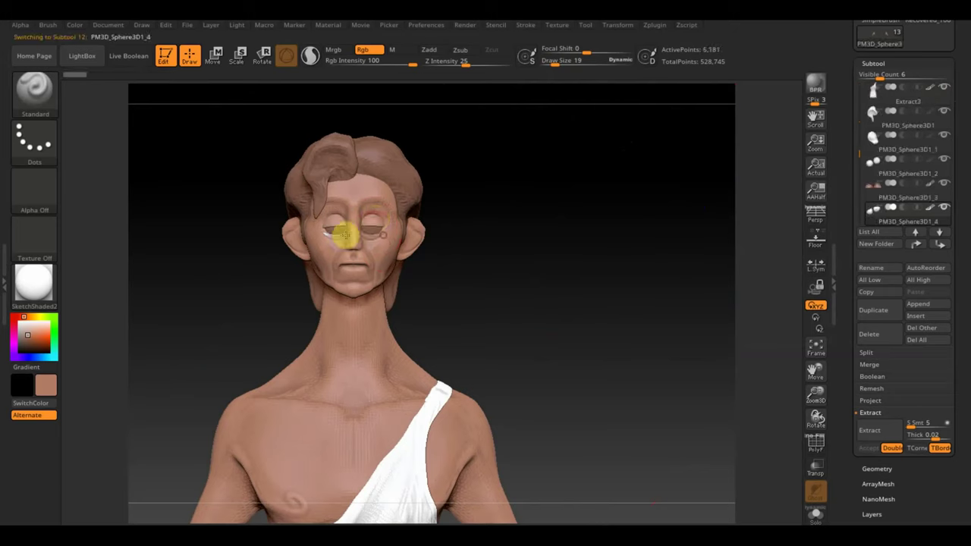
alt+drag(568, 296, 495, 242)
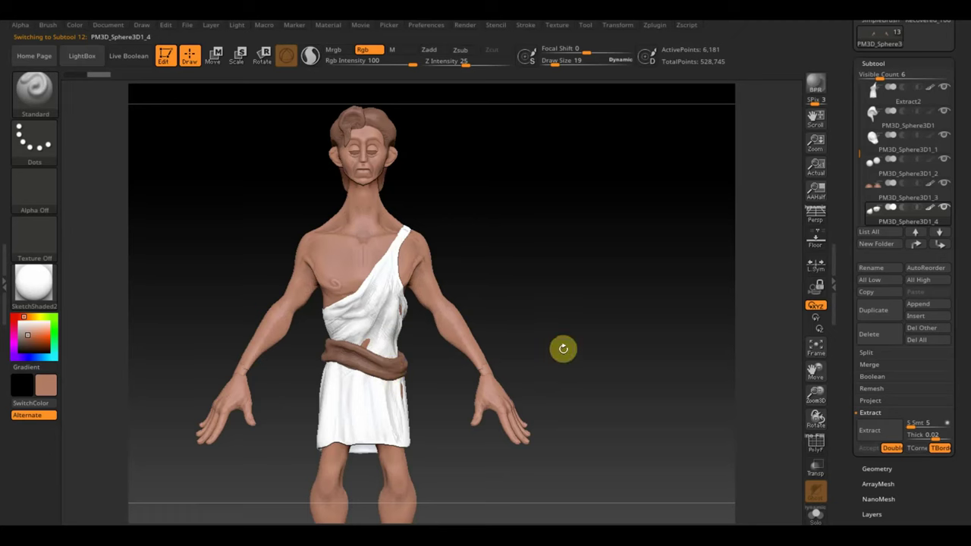
key(shift)
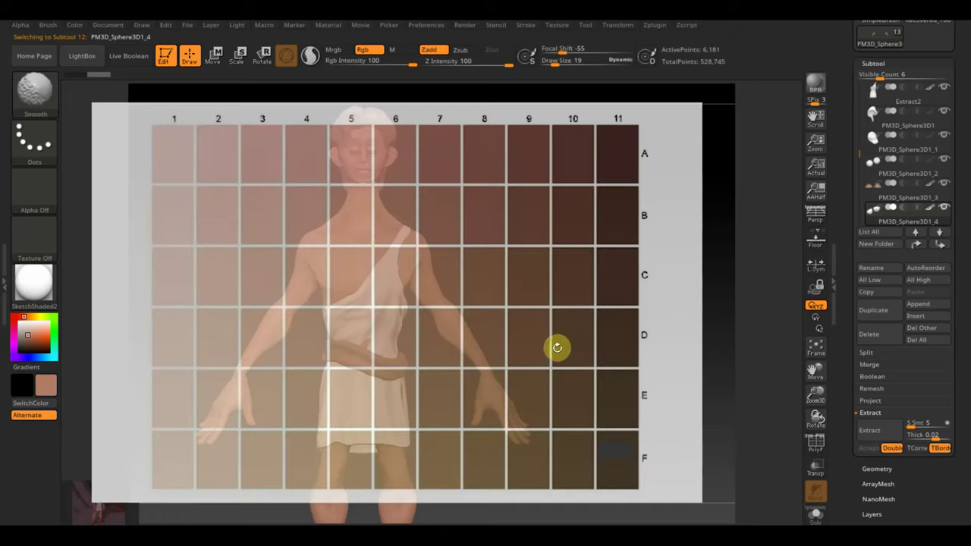
Step: Show the colour chart overlay again, resized and made opaque over the torso
key(shift+z)
mouse_move(503, 230)
mouse_down()
mouse_move(374, 208)
mouse_move(428, 297)
mouse_move(690, 189)
mouse_up()
click(103, 503)
drag(103, 503, 306, 310)
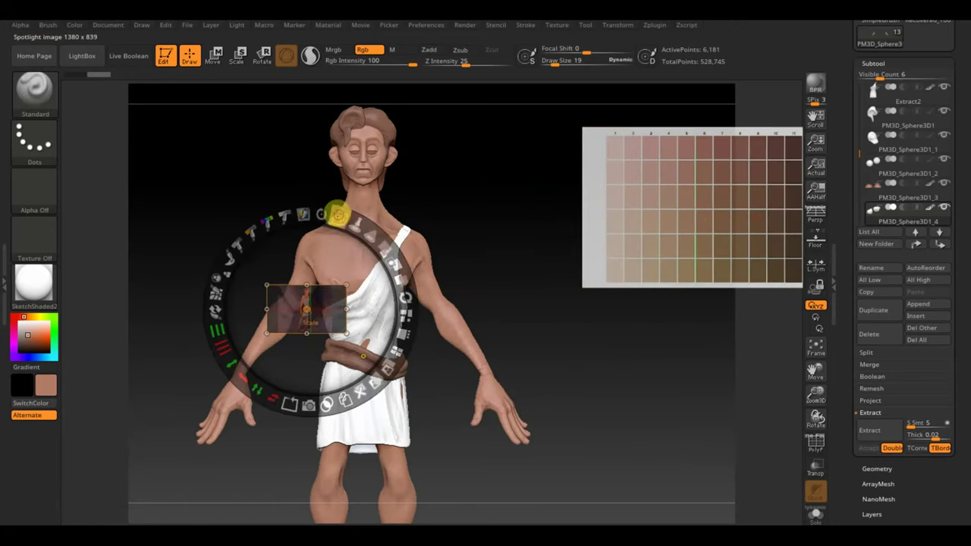
Step: Enlarge the Hercules reference, line it up over the figure, and select the hair piece
drag(338, 215, 466, 488)
mouse_move(369, 239)
mouse_down()
mouse_move(345, 222)
mouse_move(410, 321)
mouse_up()
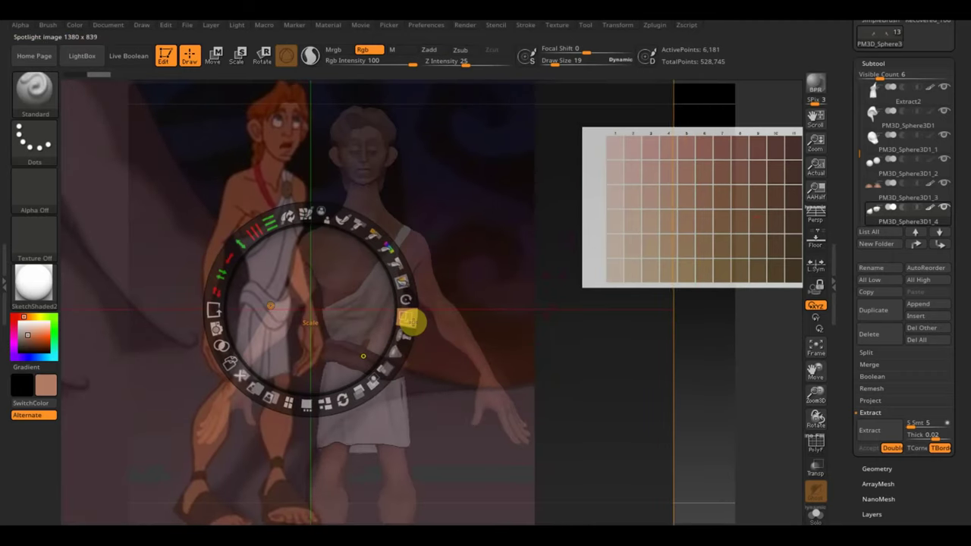
mouse_move(360, 321)
mouse_down()
mouse_move(432, 367)
mouse_move(440, 348)
mouse_up()
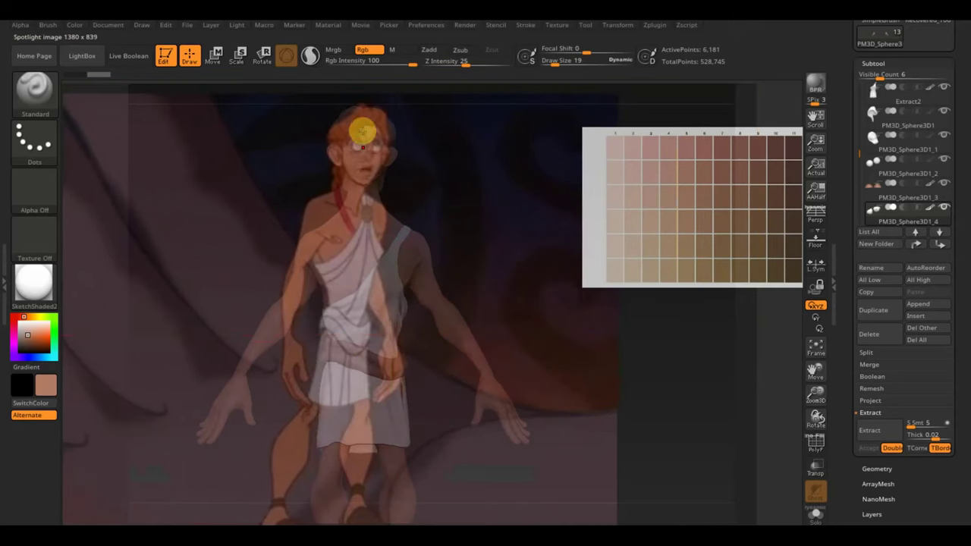
alt+click(352, 118)
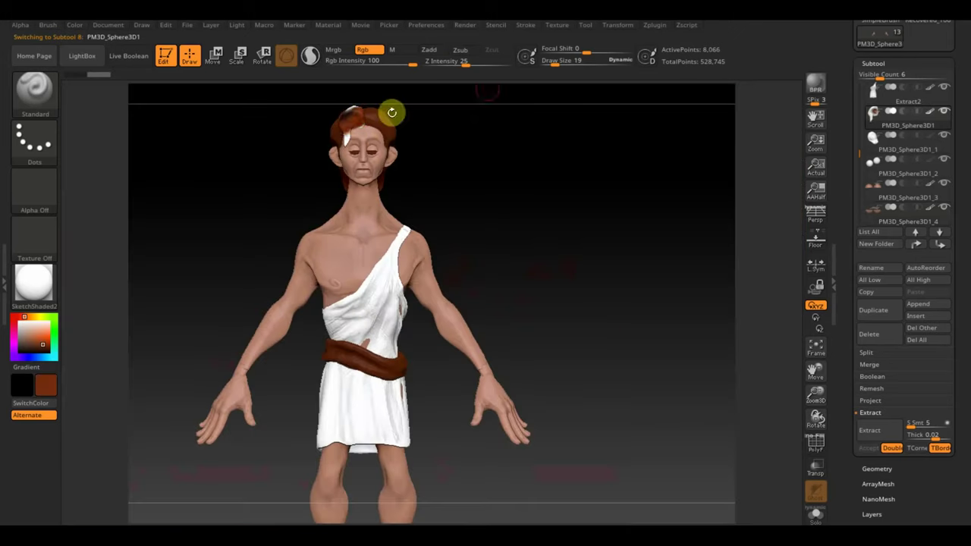
Step: Enlarge the brush to 90 and select the other hair piece, checking the back of the head
drag(556, 64, 568, 64)
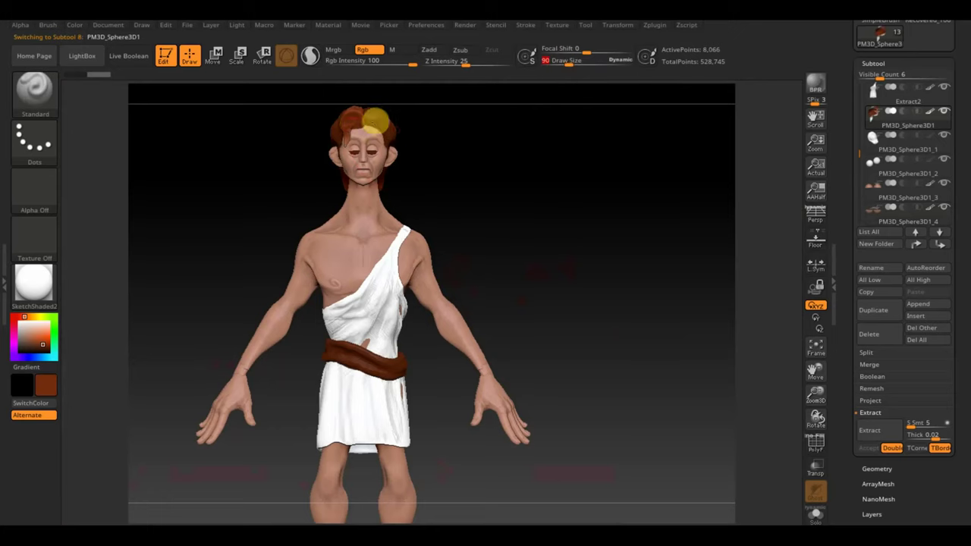
drag(425, 159, 524, 189)
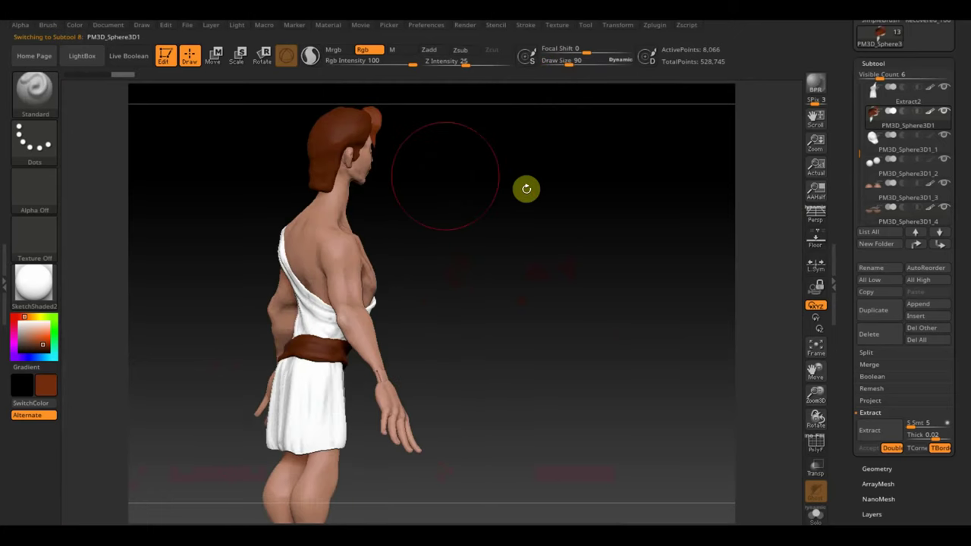
alt+click(338, 141)
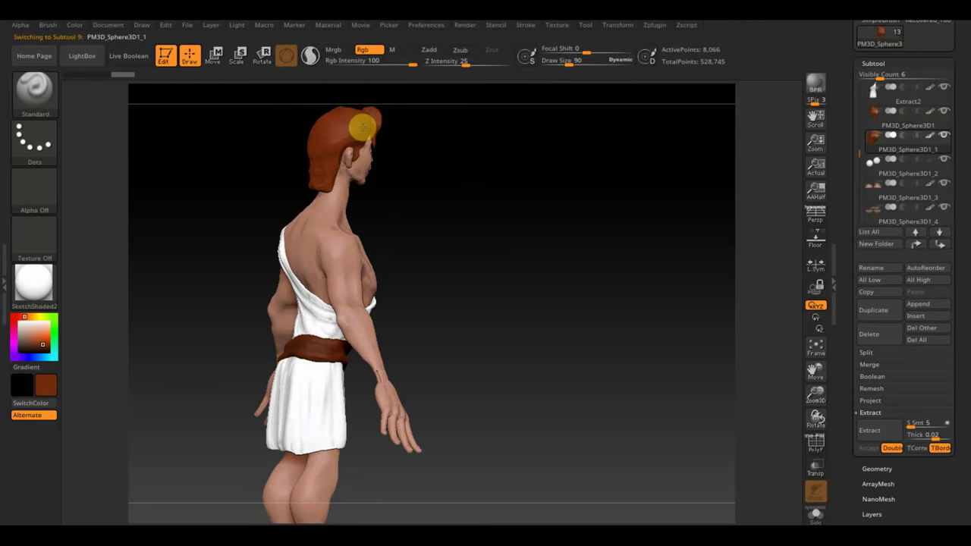
mouse_move(471, 191)
mouse_down()
mouse_move(418, 156)
mouse_move(432, 180)
mouse_up()
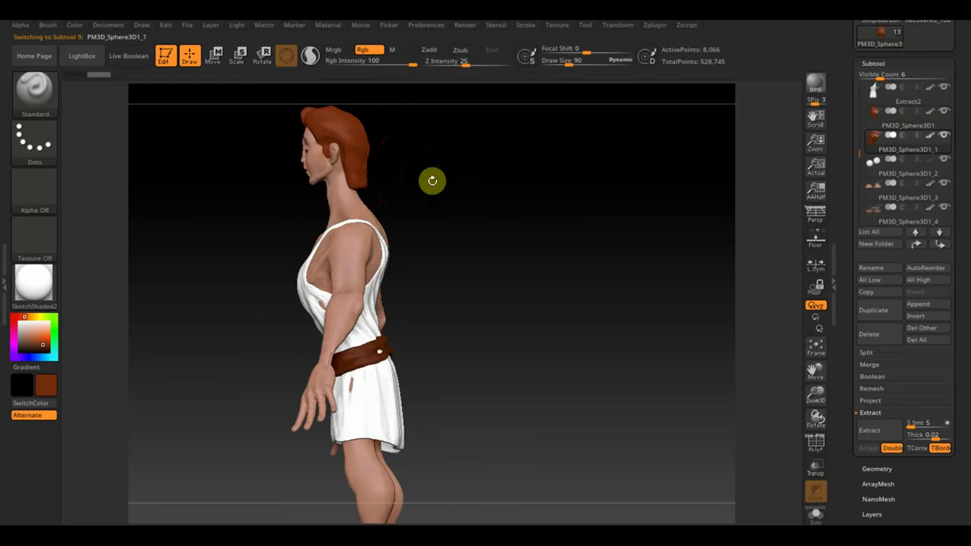
mouse_move(357, 131)
mouse_down()
mouse_move(462, 208)
mouse_move(529, 223)
mouse_move(555, 332)
mouse_move(546, 239)
mouse_move(397, 380)
mouse_up()
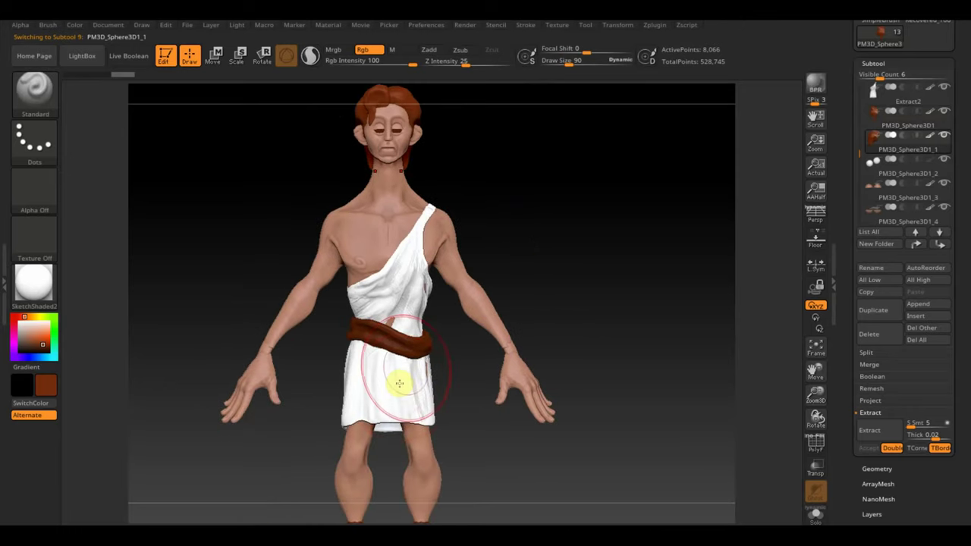
Step: Paint the belt white on the front and back
alt+click(403, 354)
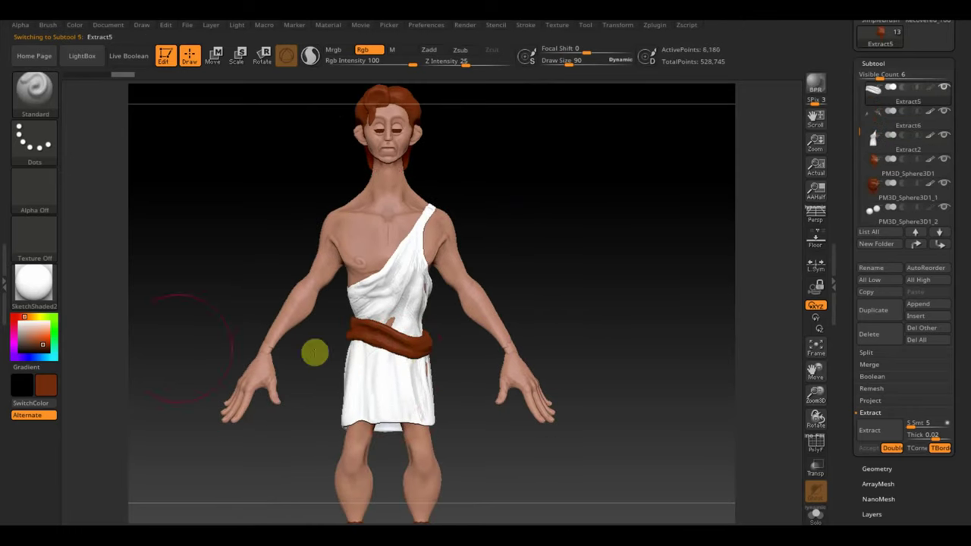
click(19, 323)
drag(346, 316, 375, 334)
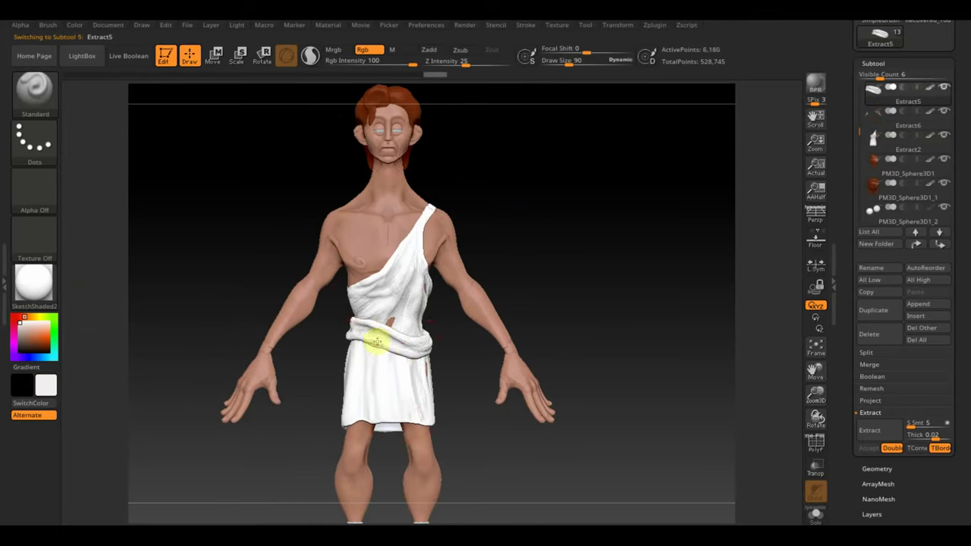
drag(407, 365, 505, 319)
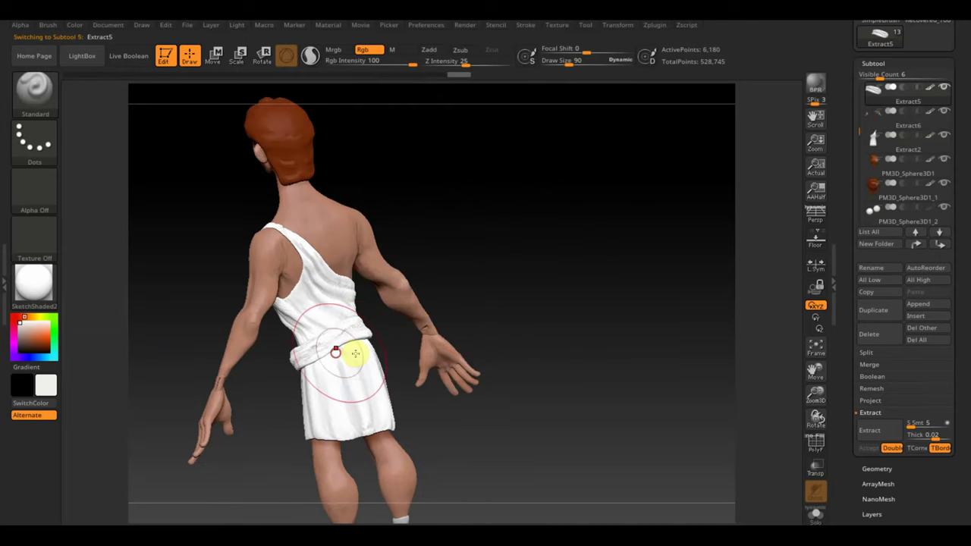
drag(400, 349, 326, 330)
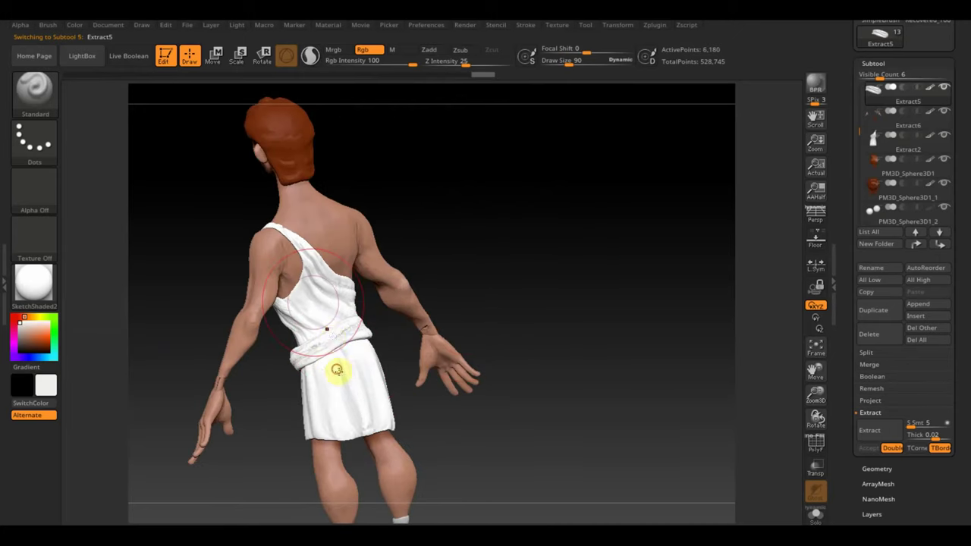
Step: Select the tunic piece, return to a front view, and show the reference overlay
alt+click(309, 302)
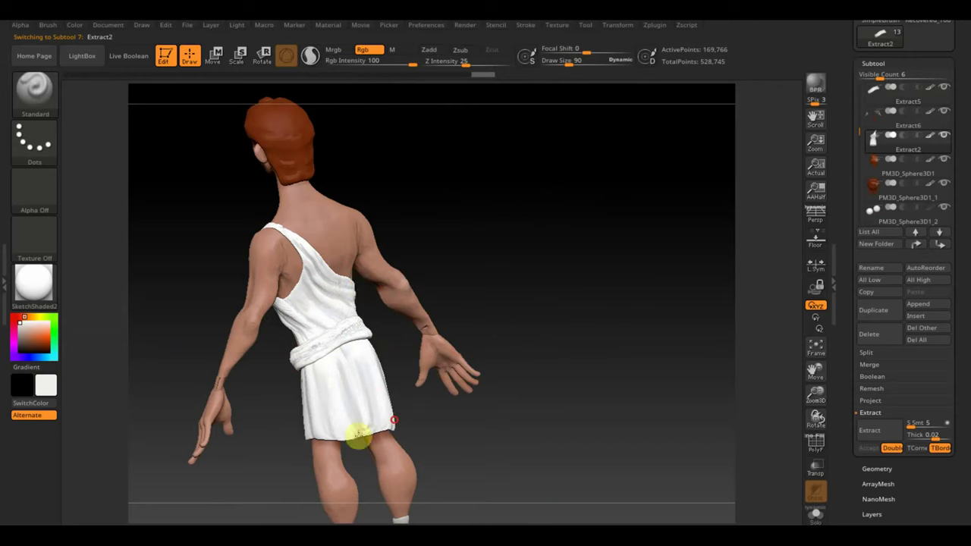
drag(481, 332, 588, 317)
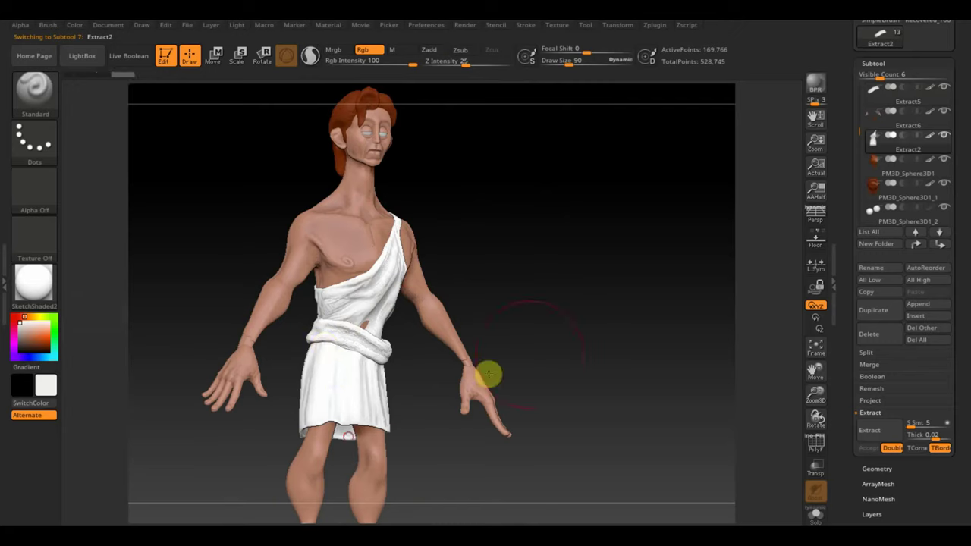
mouse_move(534, 354)
mouse_down()
mouse_move(533, 365)
mouse_move(568, 262)
mouse_move(564, 180)
mouse_up()
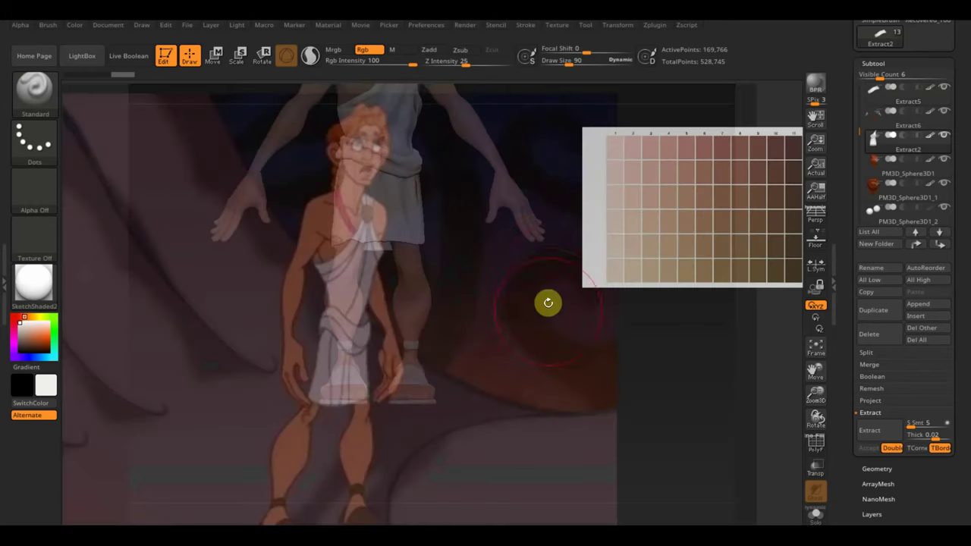
key(shift+z)
Step: Move the reference image aside, hide it, and paint the sandal piece dark red-brown
mouse_move(425, 307)
mouse_down()
mouse_move(433, 245)
mouse_move(462, 189)
mouse_up()
key(z)
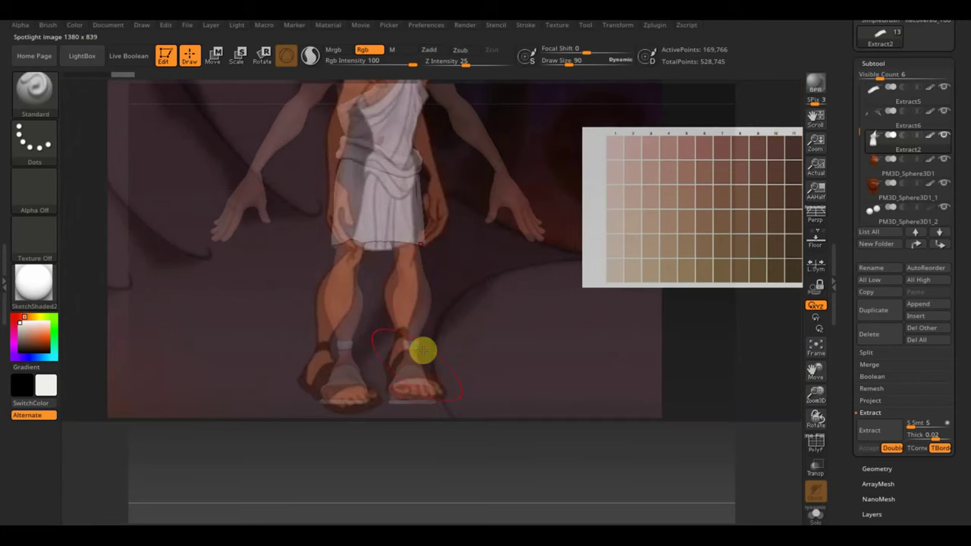
alt+click(411, 369)
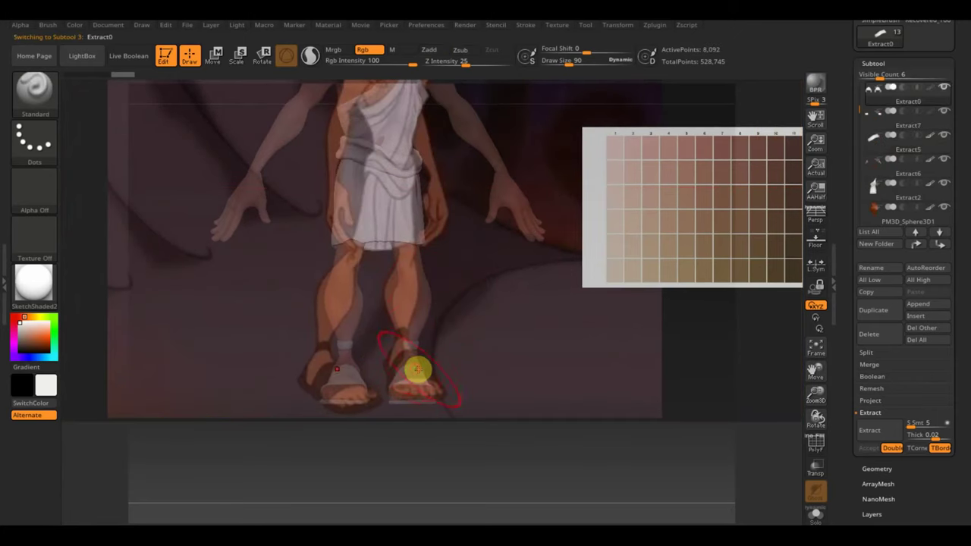
key(shift+z)
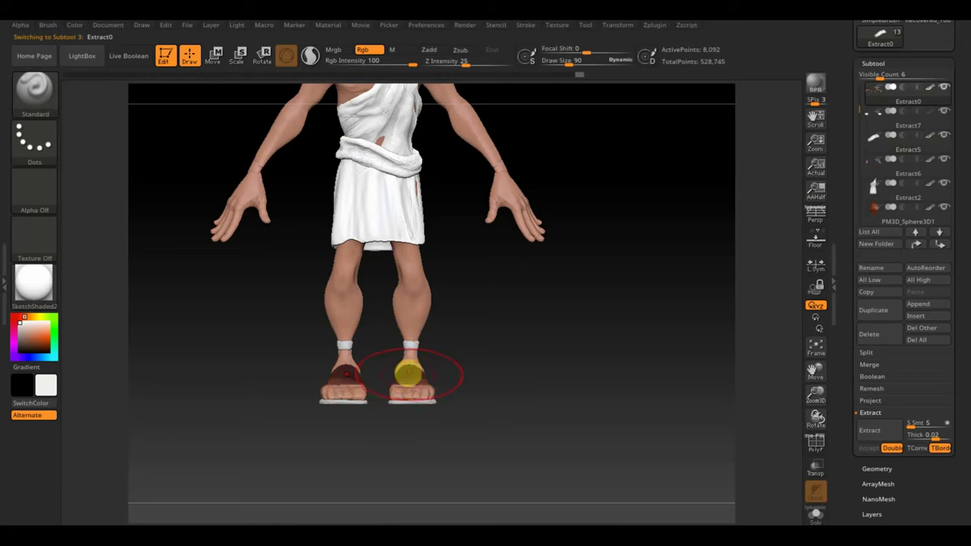
key(c)
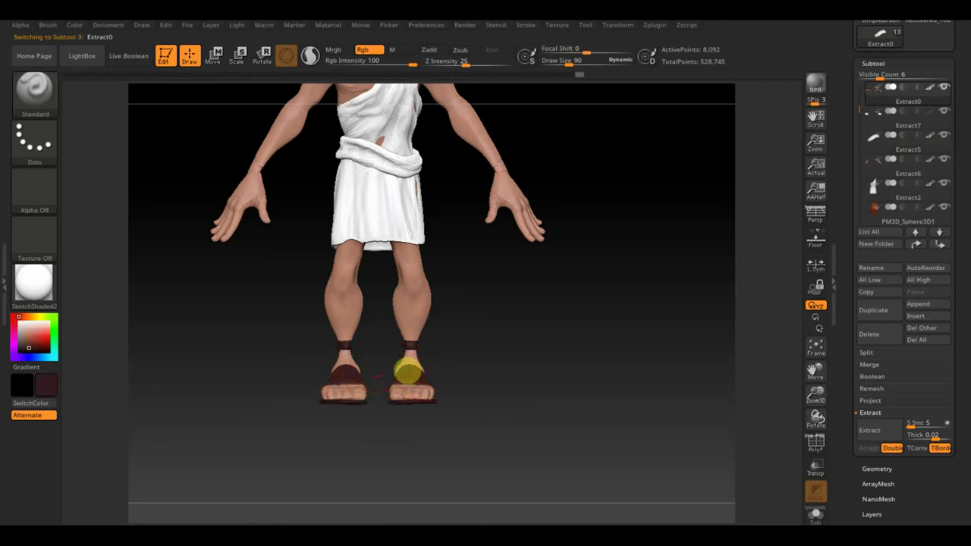
Step: Select the other sandal piece and check the dark red-brown sandals from behind and the side
mouse_move(477, 319)
mouse_down()
mouse_move(440, 384)
mouse_move(495, 377)
mouse_up()
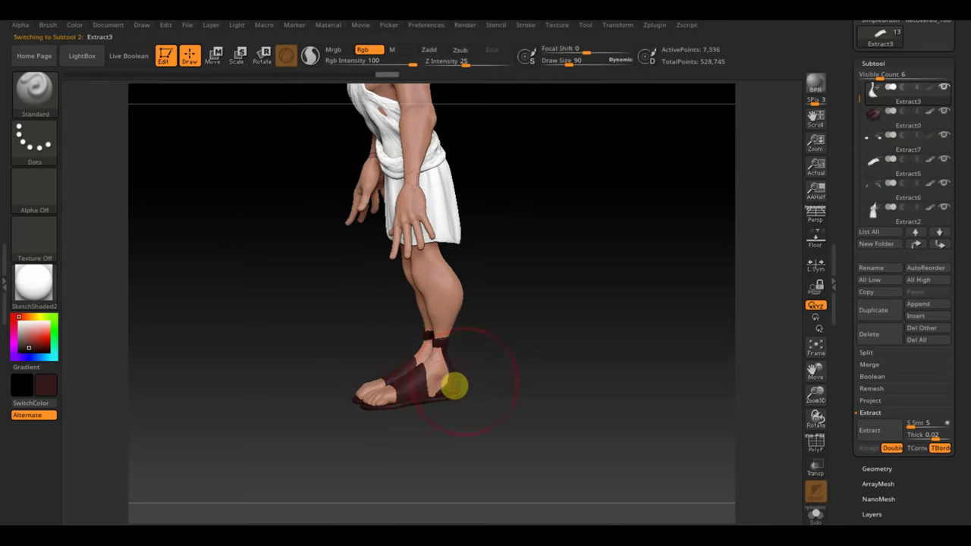
mouse_move(418, 347)
mouse_down()
mouse_move(447, 401)
mouse_move(461, 397)
mouse_up()
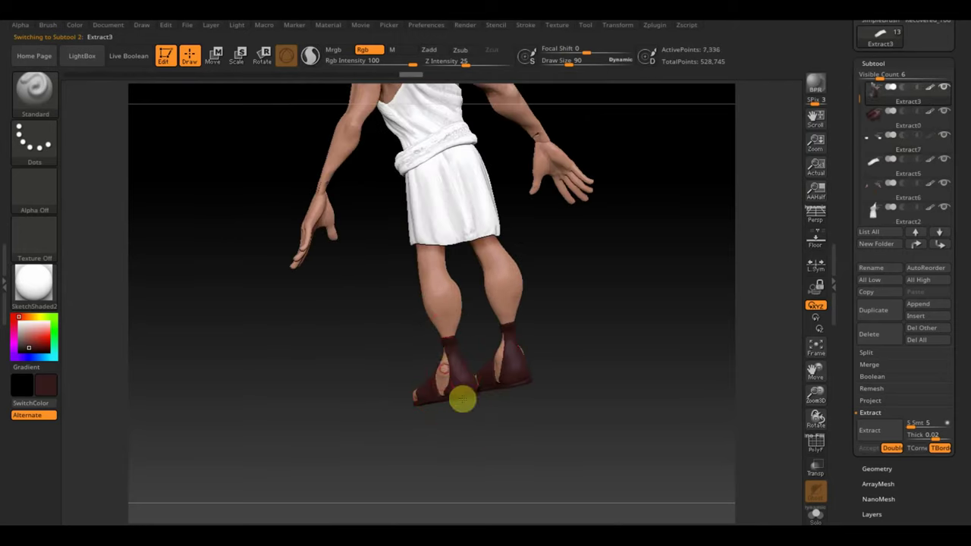
alt+click(455, 339)
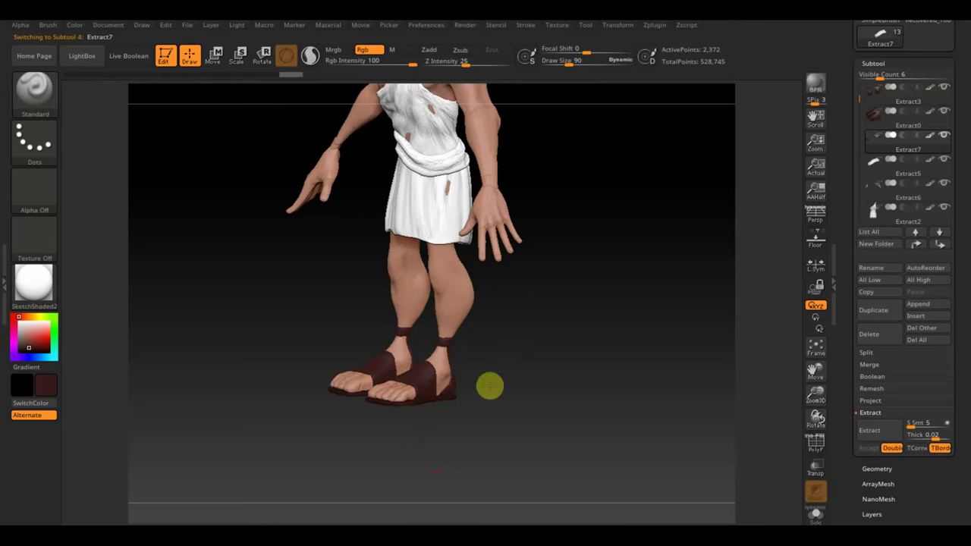
drag(490, 386, 373, 383)
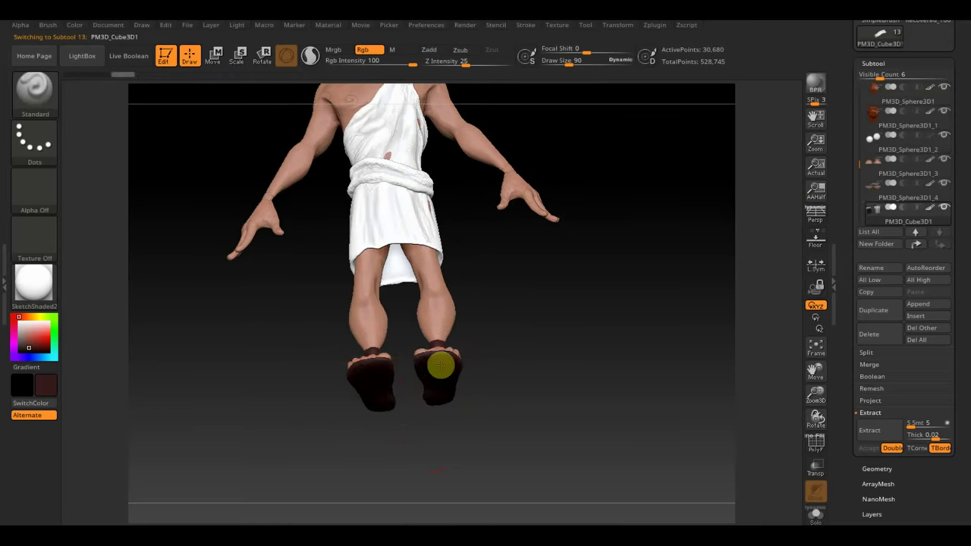
drag(612, 371, 646, 436)
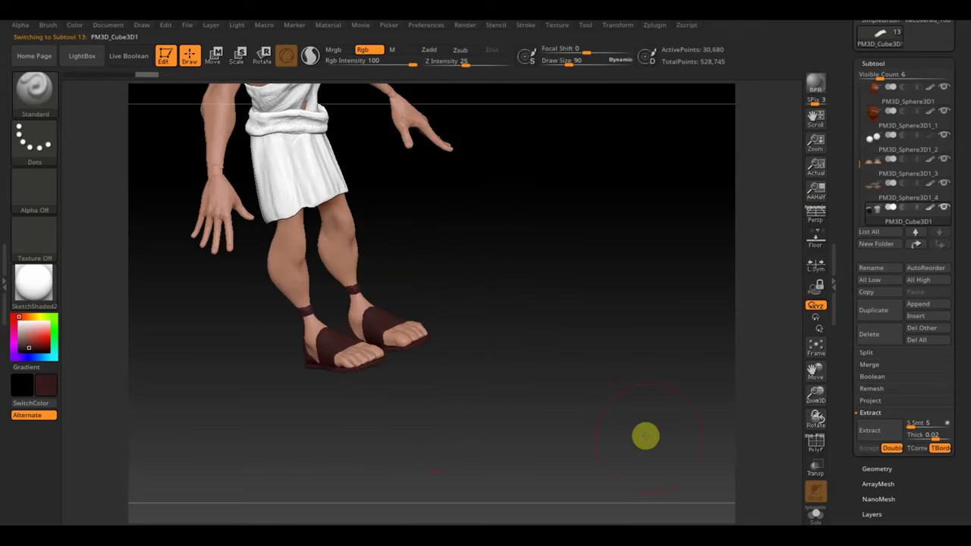
mouse_move(570, 380)
shift+mouse_down()
mouse_move(566, 388)
mouse_move(644, 369)
shift+mouse_up()
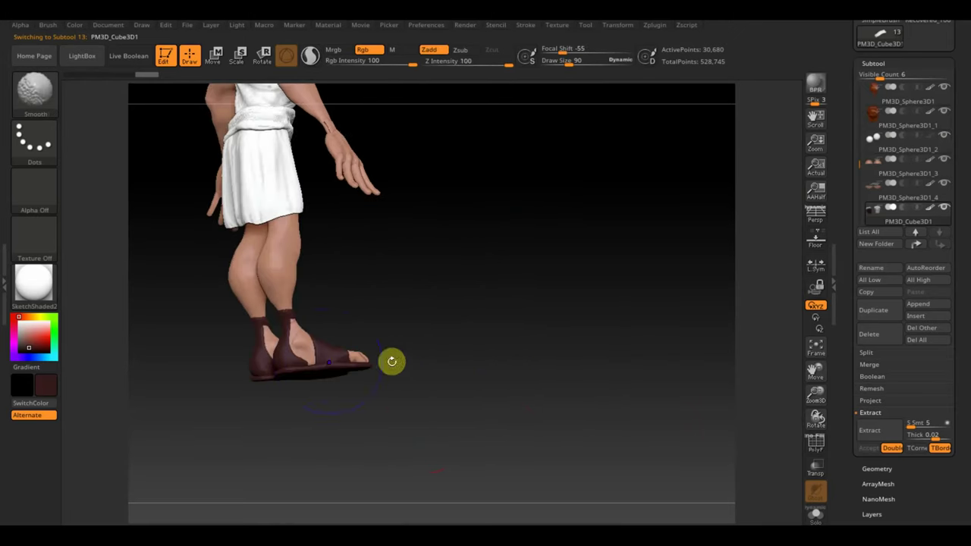
mouse_move(444, 341)
shift+mouse_down()
mouse_move(473, 373)
mouse_move(549, 374)
mouse_move(569, 423)
mouse_move(504, 418)
shift+mouse_up()
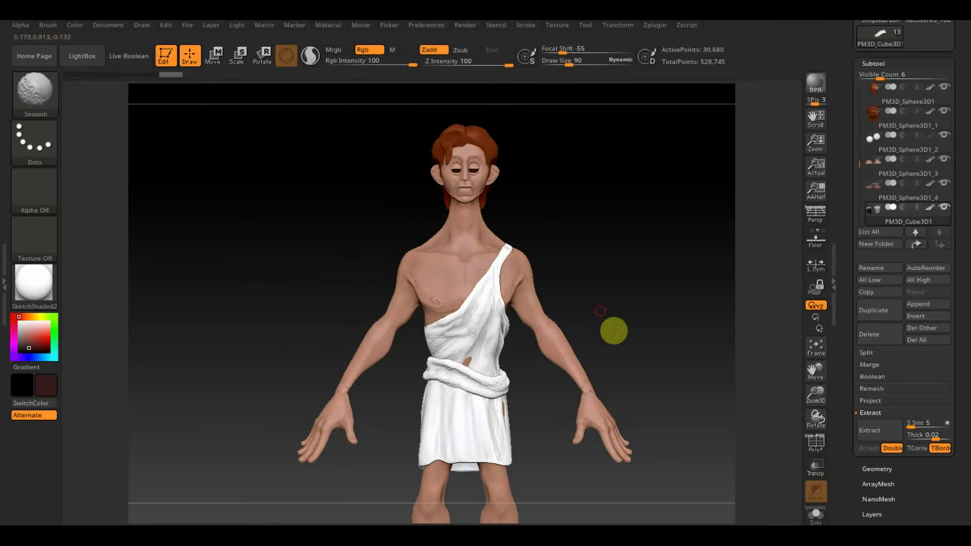
Step: Zoom in on the torso, shrink the brush, and paint a dark stroke around the chest spiral
drag(569, 60, 560, 63)
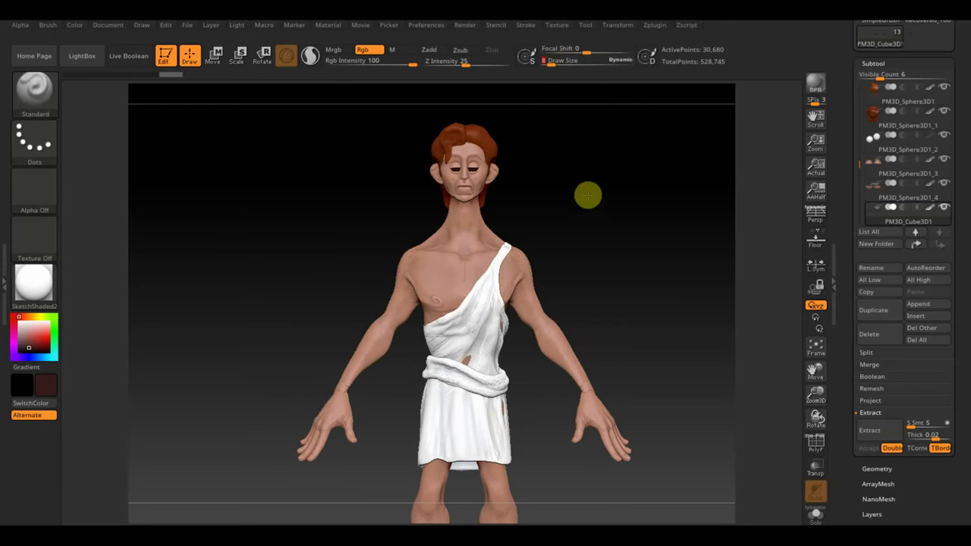
alt+drag(585, 195, 650, 280)
alt+drag(650, 226, 542, 475)
mouse_move(621, 248)
alt+mouse_down()
mouse_move(624, 283)
mouse_move(357, 370)
alt+mouse_up()
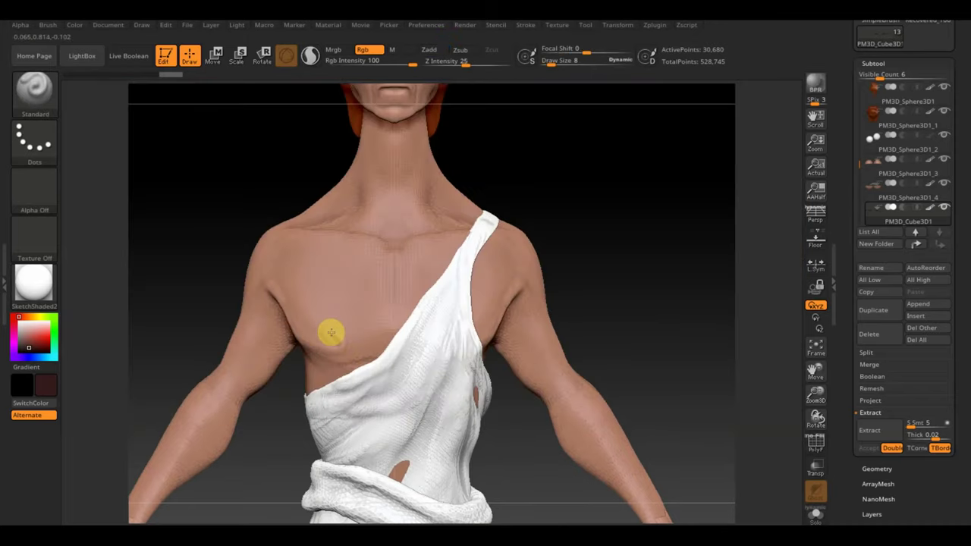
click(548, 62)
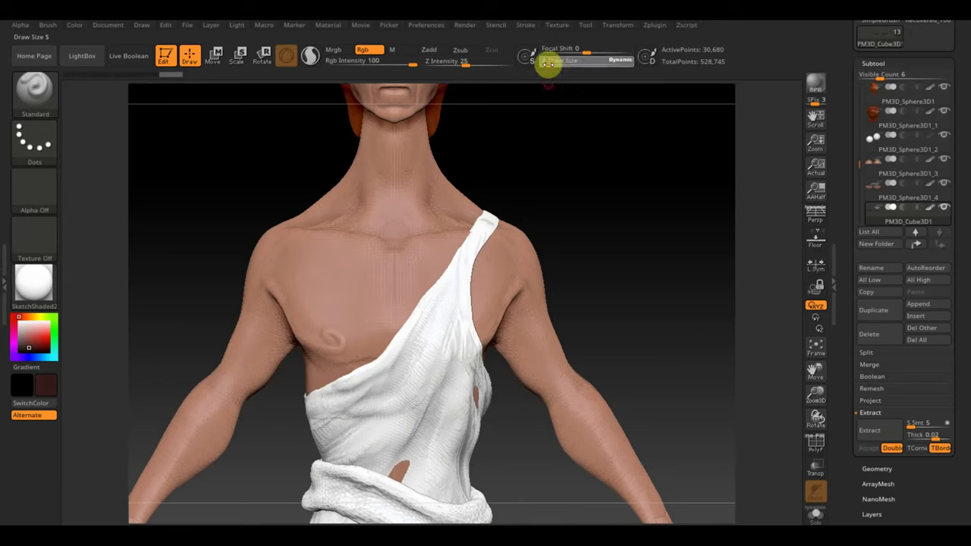
text(3)
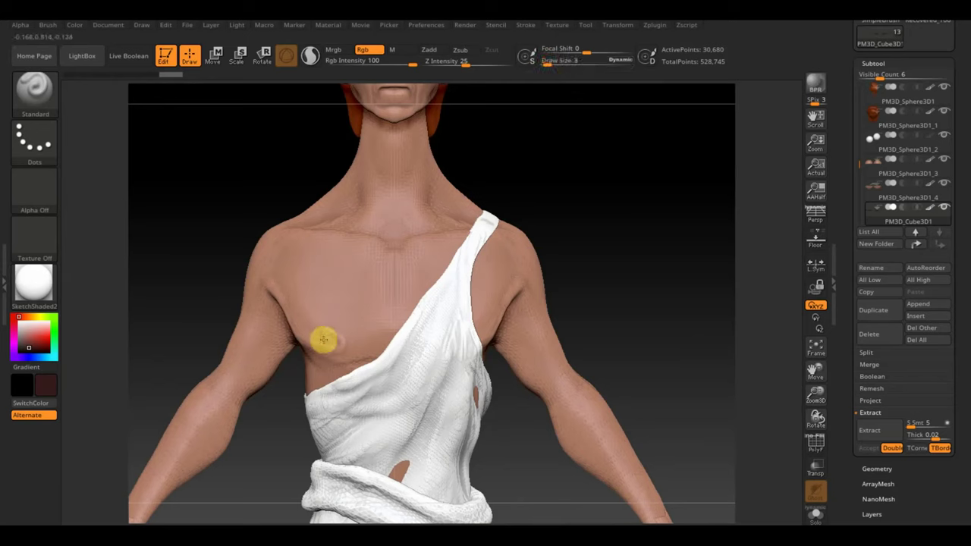
alt+click(326, 333)
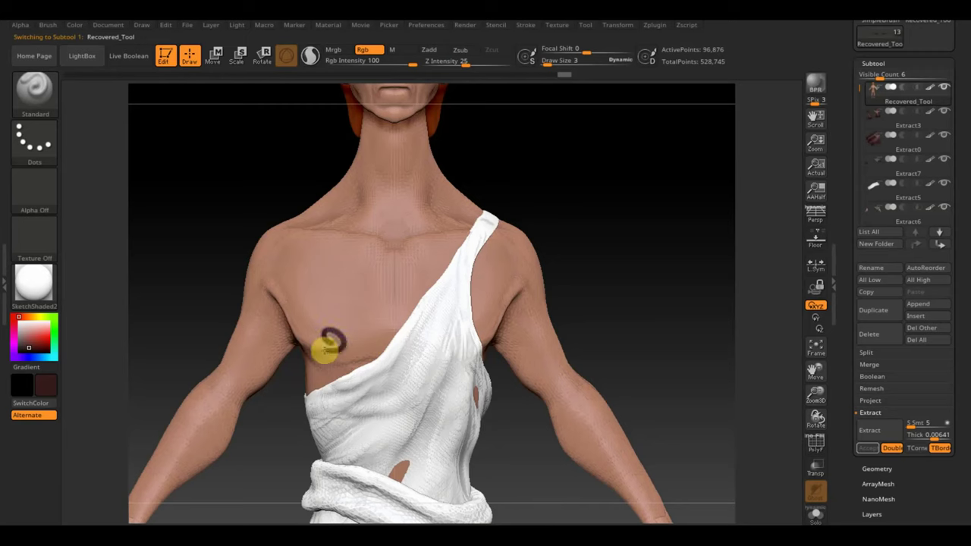
drag(297, 339, 297, 302)
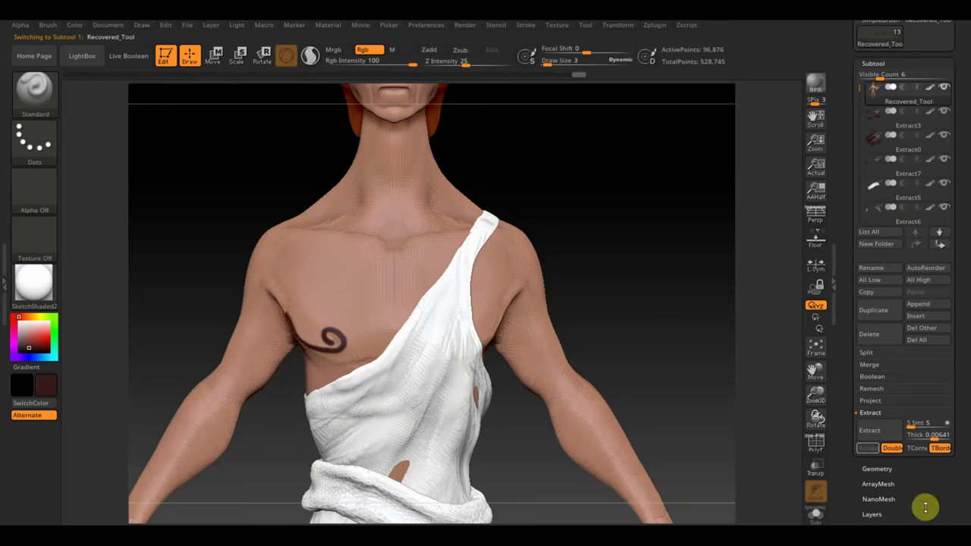
Step: Set Draw Size to 28 and Rgb Intensity to 8, then paint a faint chest stroke
click(878, 470)
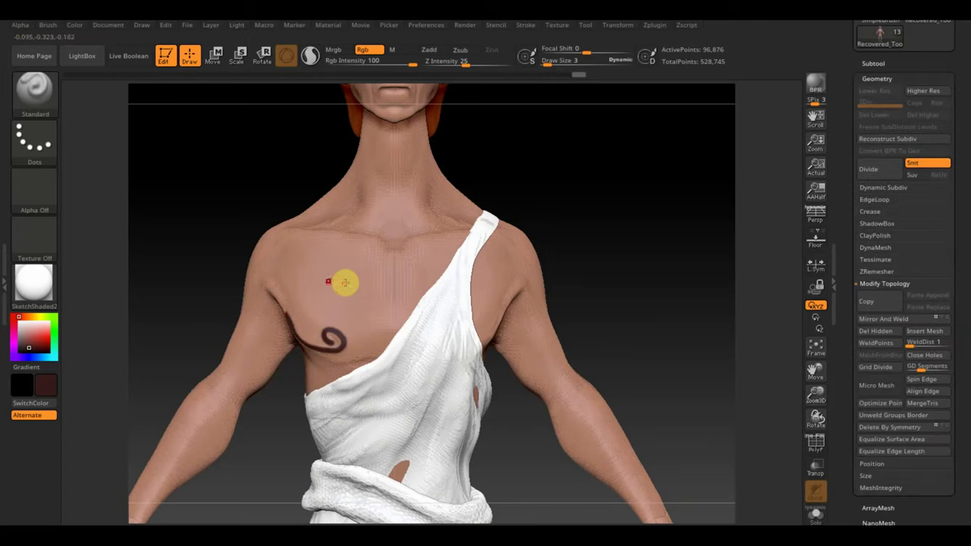
drag(655, 326, 606, 319)
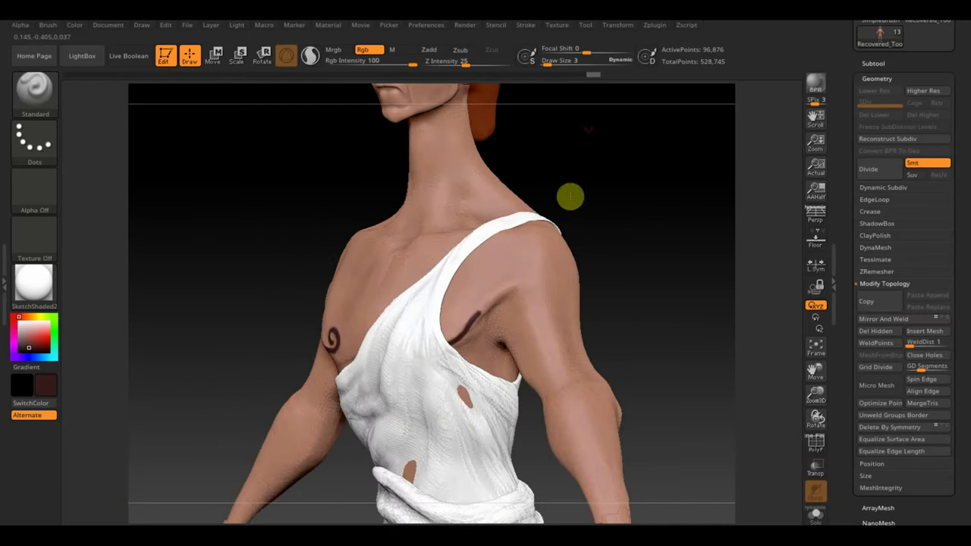
drag(555, 66, 558, 66)
drag(189, 299, 247, 299)
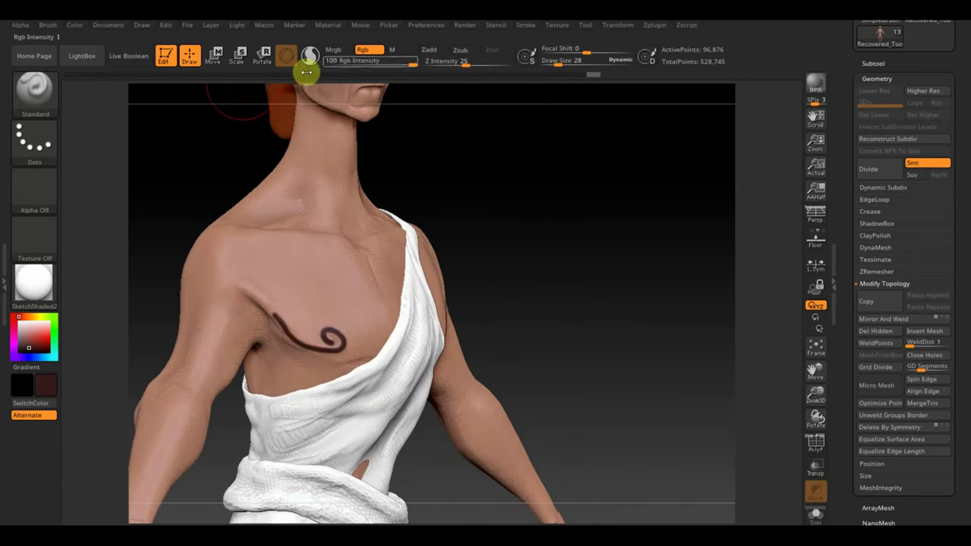
drag(411, 64, 345, 66)
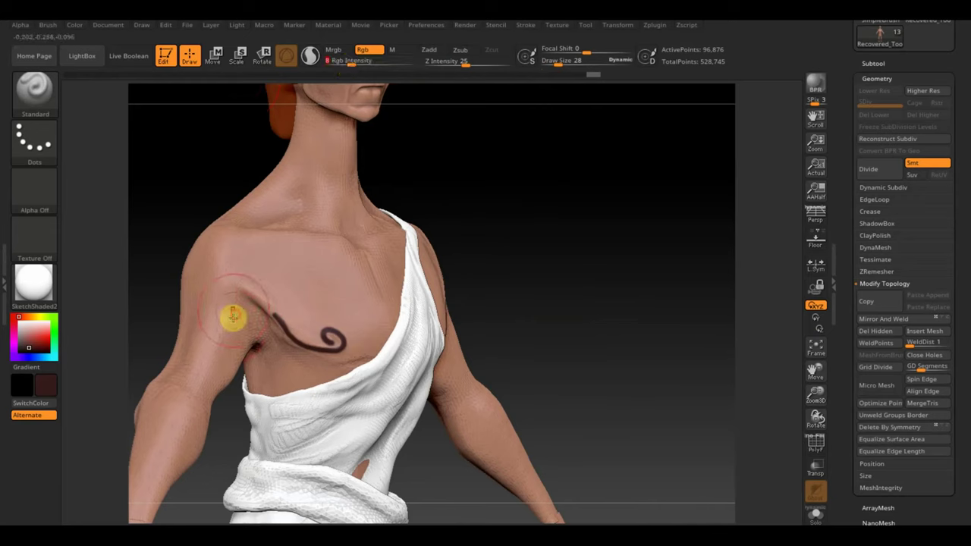
drag(262, 331, 357, 375)
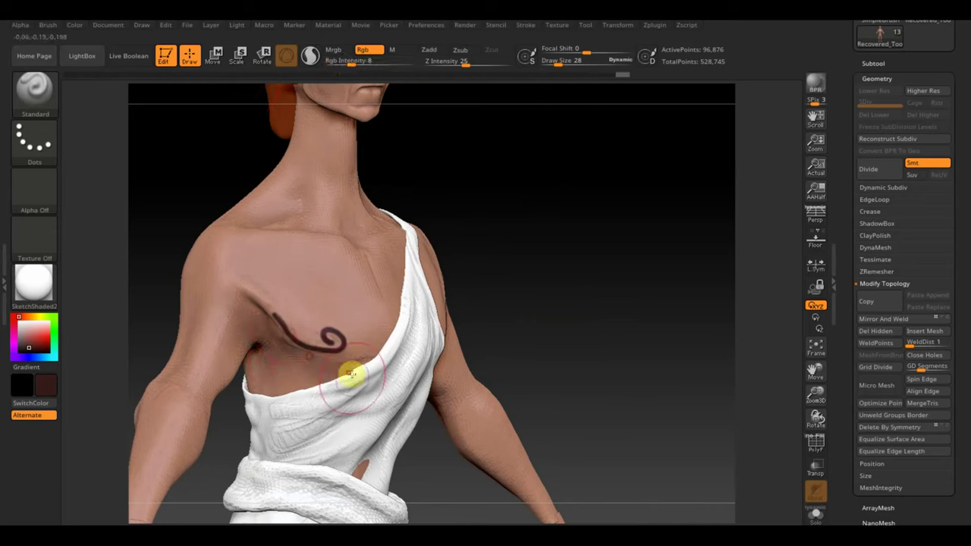
click(873, 64)
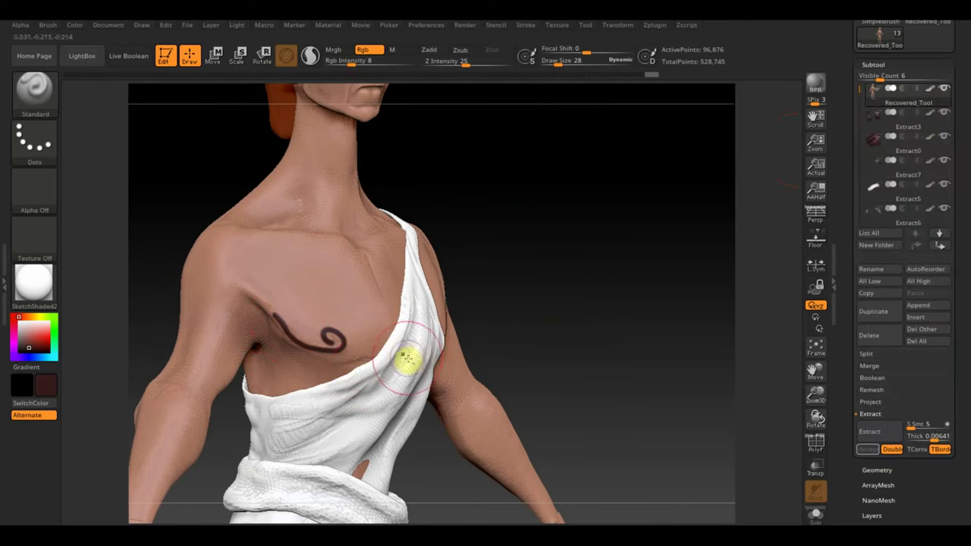
Step: Select the body subtool, frame the full figure front-on, and stroke along the left leg and right arm
scroll(940, 175, down, 1)
click(911, 214)
alt+click(354, 261)
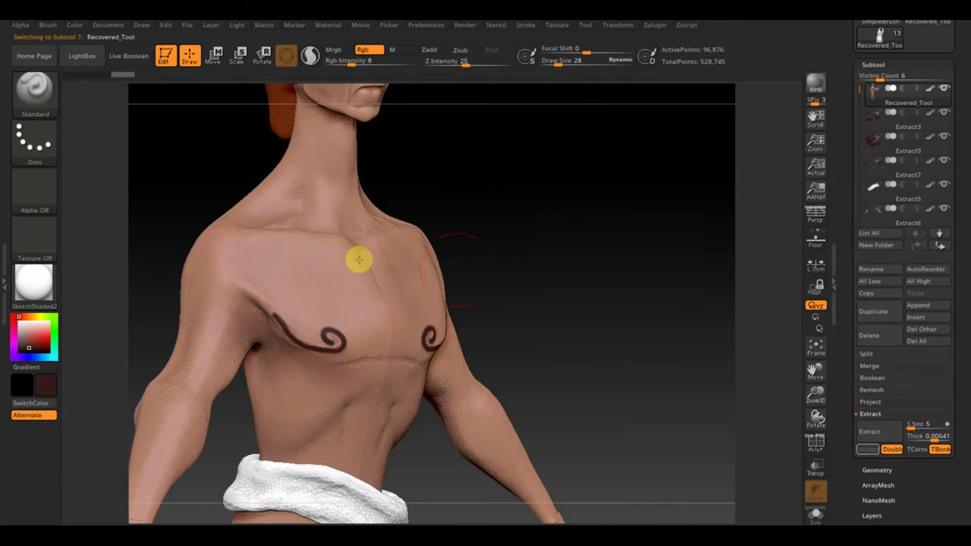
drag(357, 261, 507, 287)
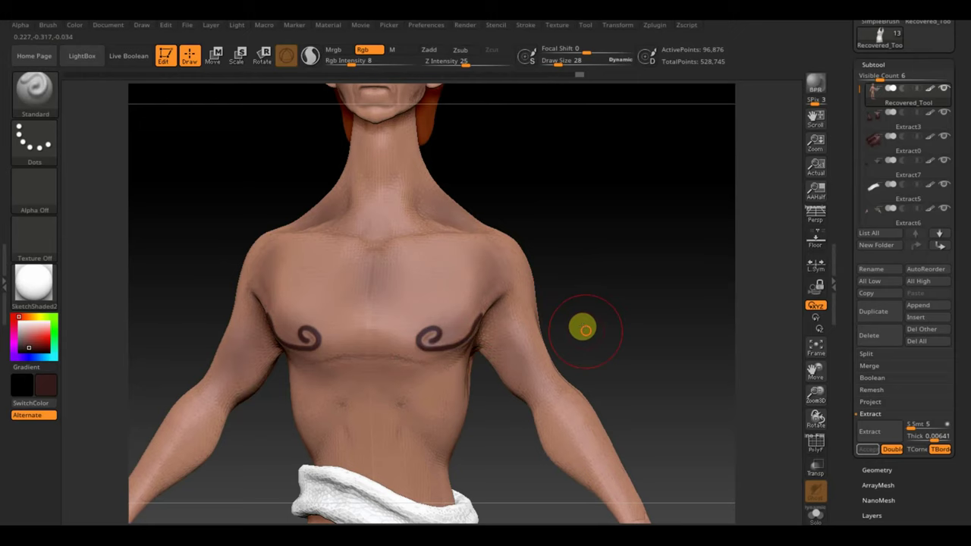
key(f)
drag(574, 286, 597, 306)
alt+drag(523, 437, 503, 367)
mouse_move(402, 425)
mouse_down()
mouse_move(390, 405)
mouse_move(405, 384)
mouse_move(418, 401)
mouse_move(422, 327)
mouse_move(433, 364)
mouse_move(395, 283)
mouse_up()
mouse_move(391, 240)
mouse_down()
mouse_move(347, 315)
mouse_move(473, 215)
mouse_move(440, 199)
mouse_up()
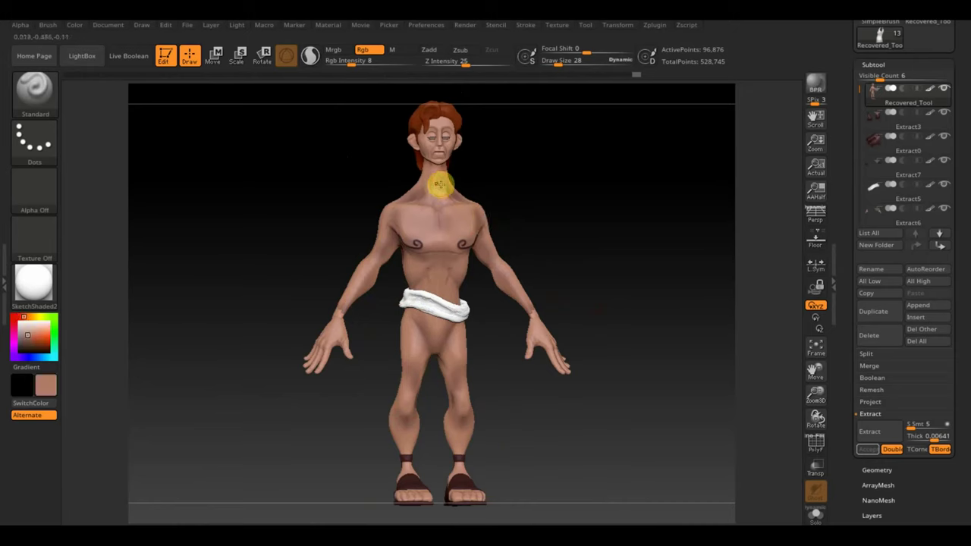
Step: Touch up the left chest swirl, painting toward the armpit
mouse_move(425, 201)
right_down()
mouse_move(475, 189)
mouse_move(503, 203)
mouse_move(590, 423)
right_up()
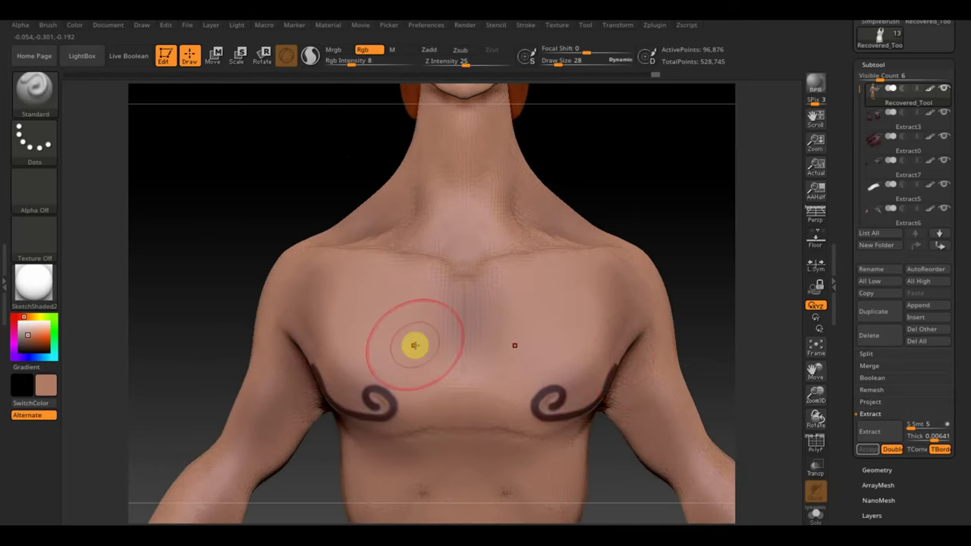
drag(368, 395, 304, 352)
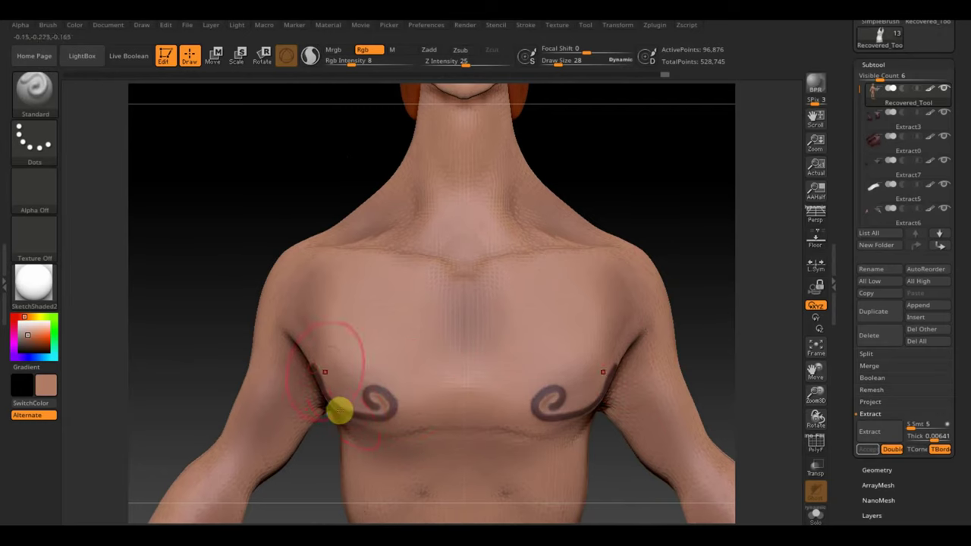
mouse_move(202, 293)
mouse_down()
mouse_move(195, 283)
mouse_move(228, 284)
mouse_up()
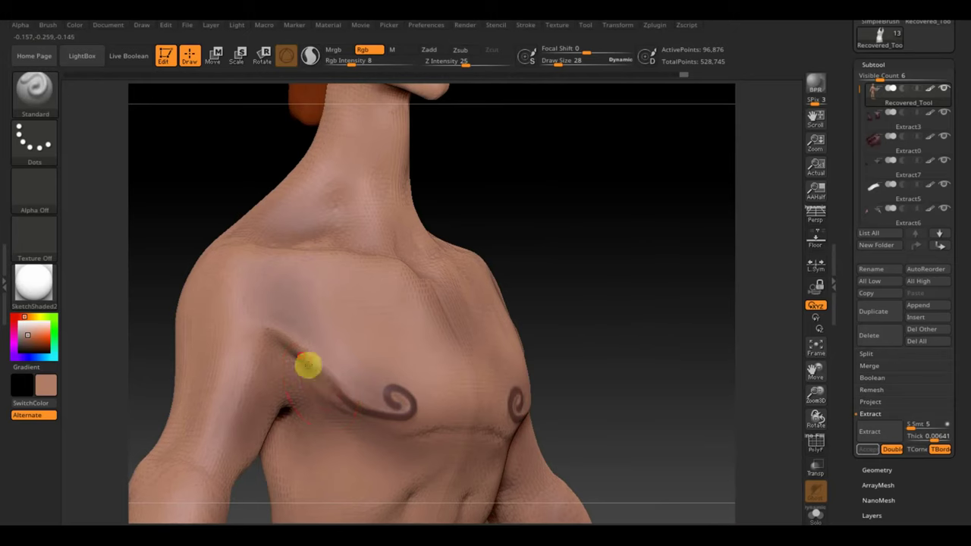
mouse_move(555, 320)
mouse_down()
mouse_move(622, 253)
mouse_move(661, 245)
mouse_move(674, 253)
mouse_move(616, 377)
mouse_move(607, 359)
mouse_up()
alt+drag(542, 369, 539, 178)
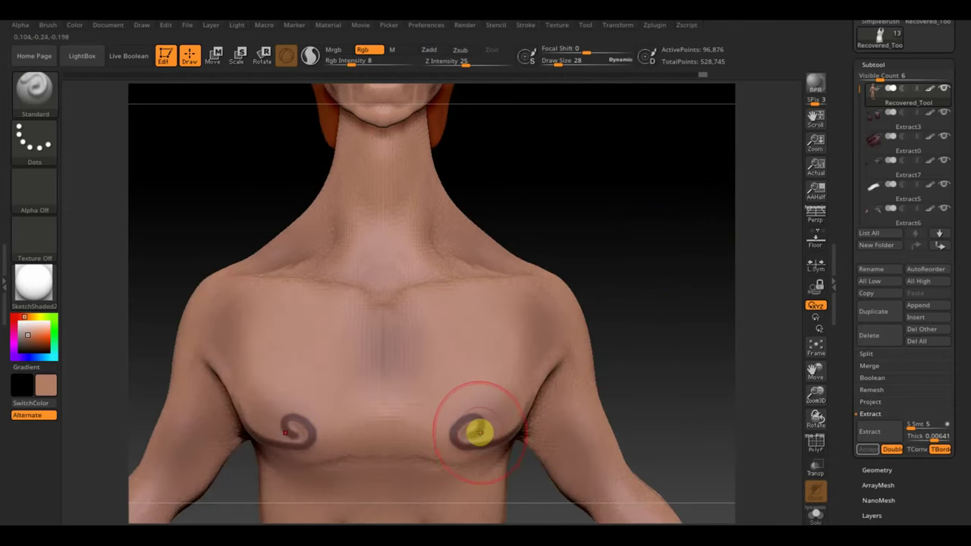
Step: Sample the swirls' dark brown with C and show the Spotlight reference images
key(c)
alt+drag(606, 230, 605, 380)
mouse_move(517, 200)
alt+mouse_down()
mouse_move(542, 321)
mouse_move(499, 347)
alt+mouse_up()
key(shift+z)
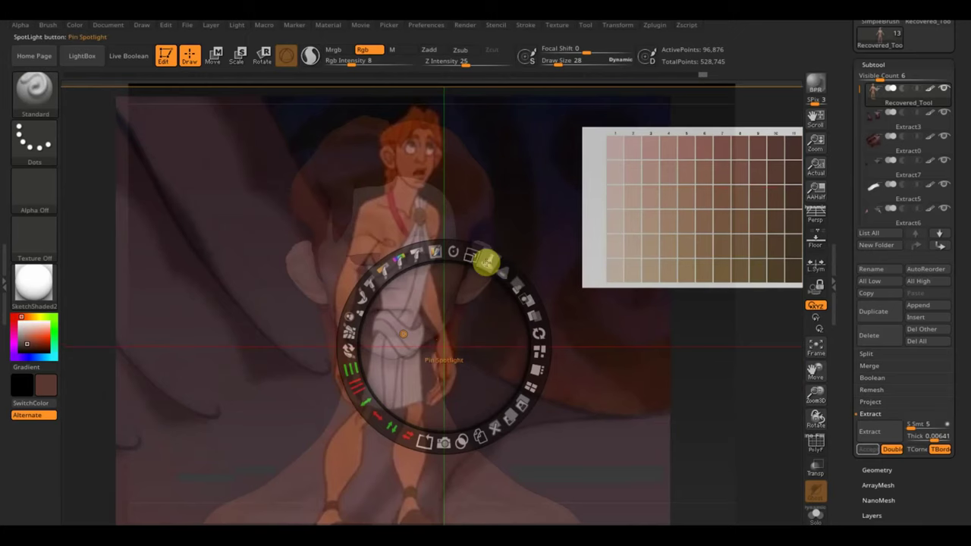
Step: Shrink the reference image aside, then cancel an import attempt from the empty Геркулес молодой folder
mouse_move(472, 257)
mouse_down()
mouse_move(433, 243)
mouse_move(321, 243)
mouse_up()
mouse_move(375, 278)
mouse_down()
mouse_move(638, 343)
mouse_move(722, 347)
mouse_up()
click(558, 25)
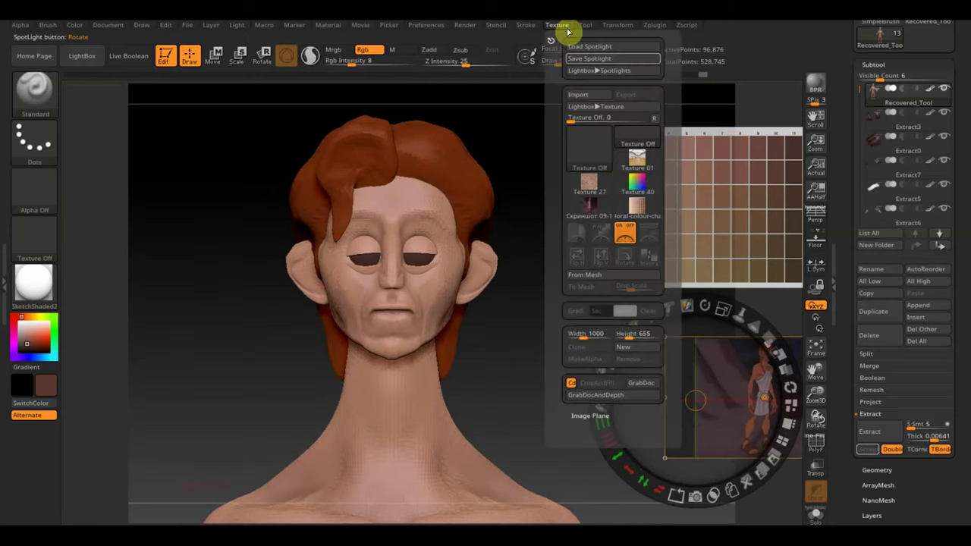
click(580, 99)
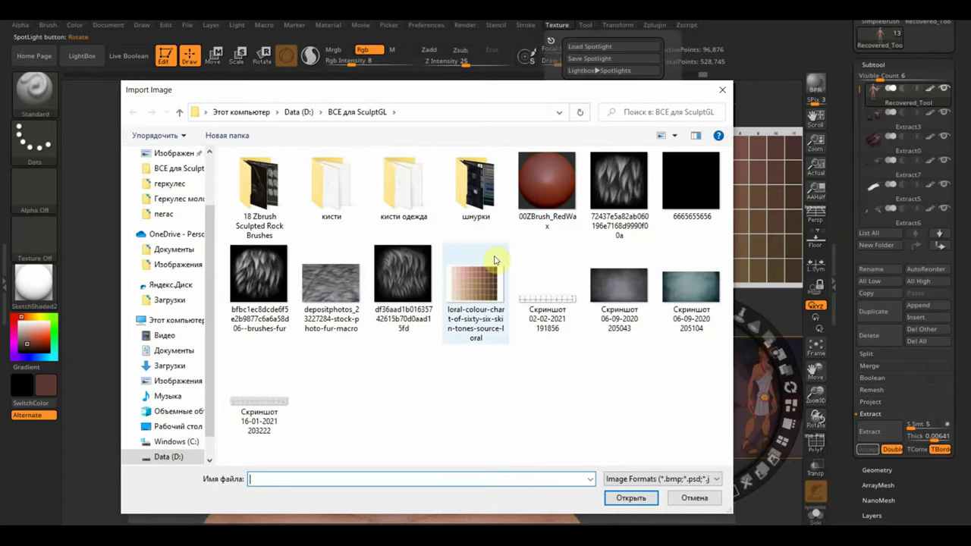
click(181, 428)
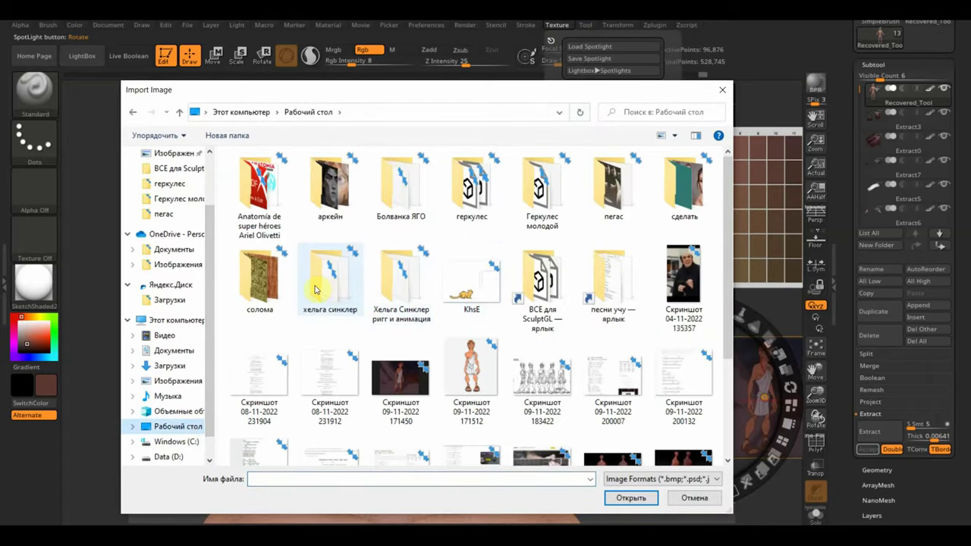
double_click(549, 195)
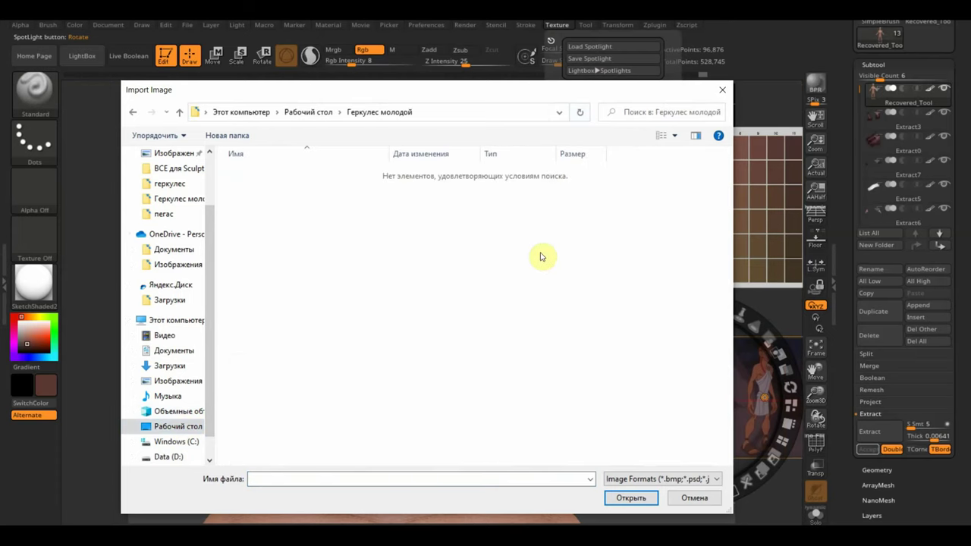
click(721, 93)
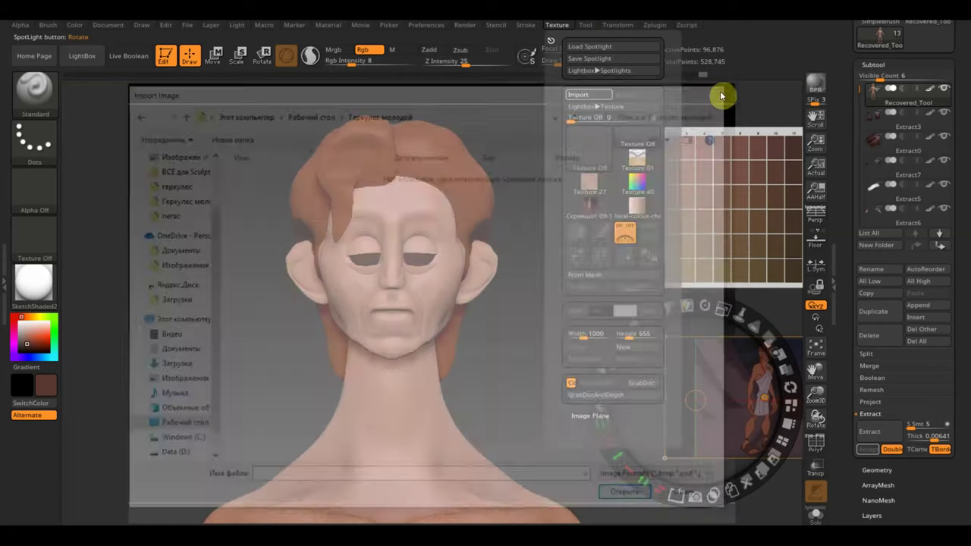
click(555, 28)
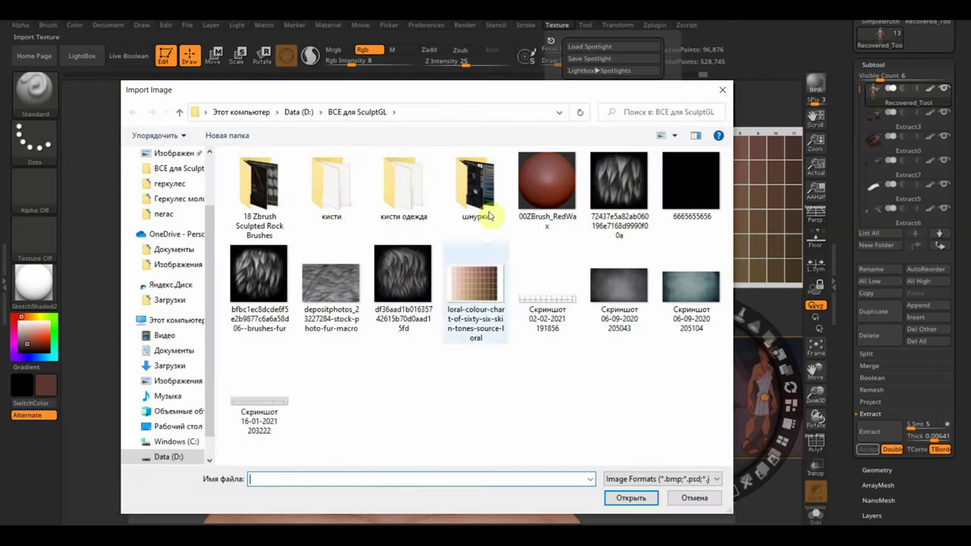
click(173, 427)
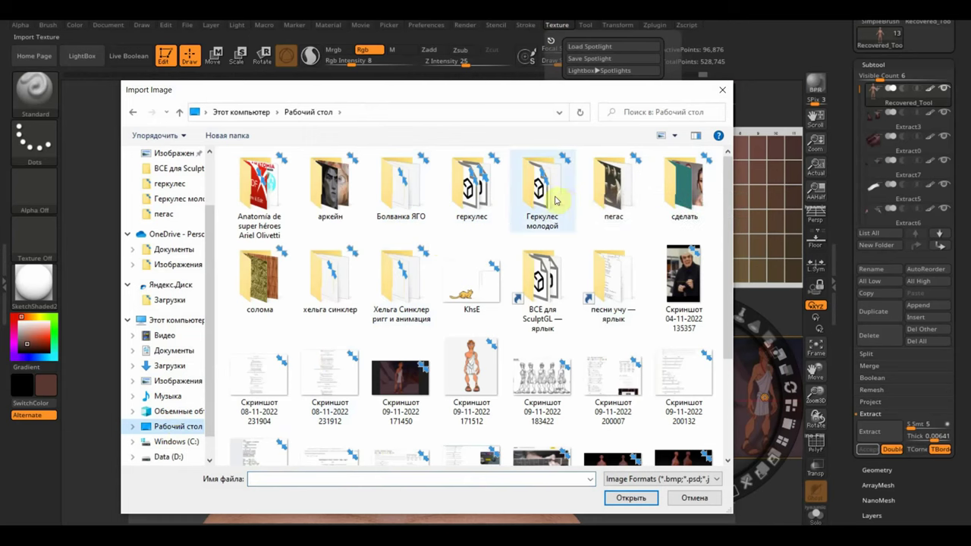
double_click(478, 194)
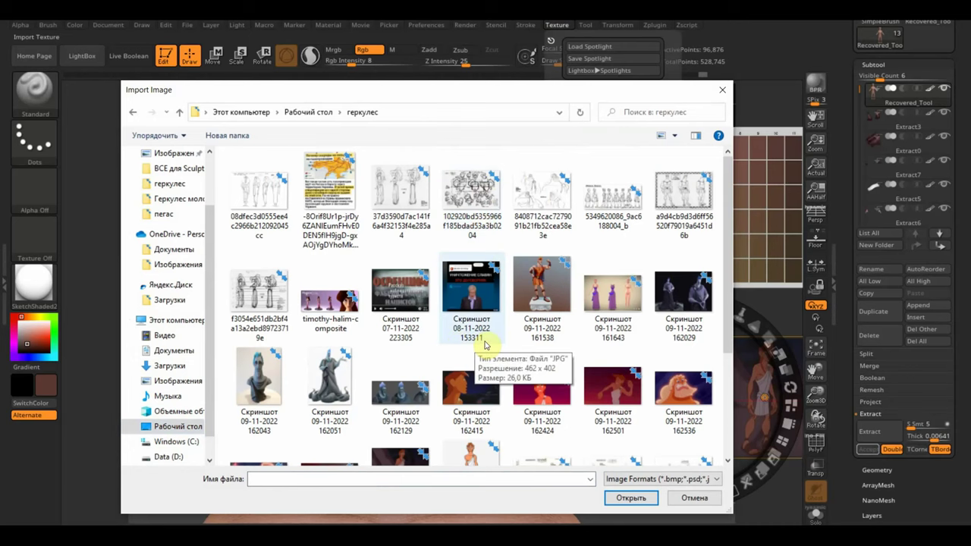
scroll(541, 400, down, 3)
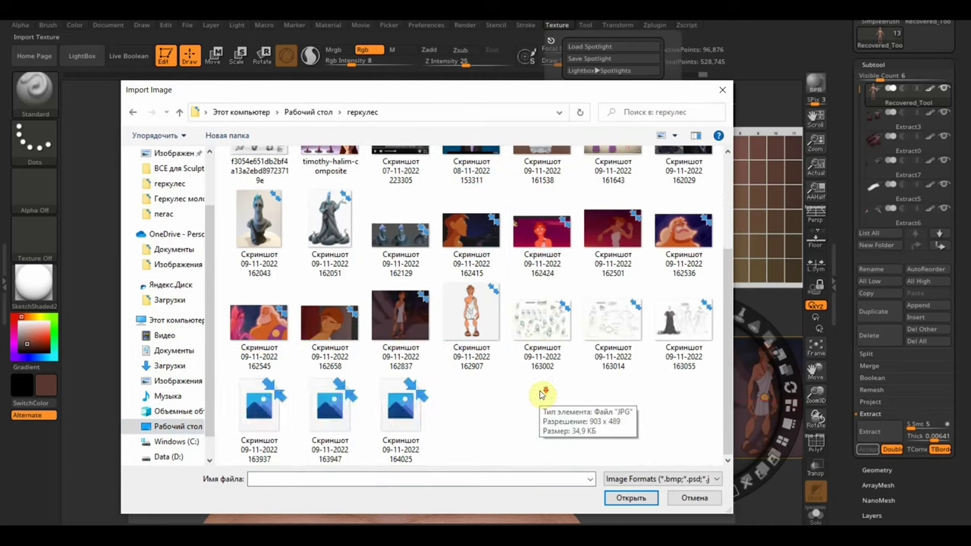
click(472, 323)
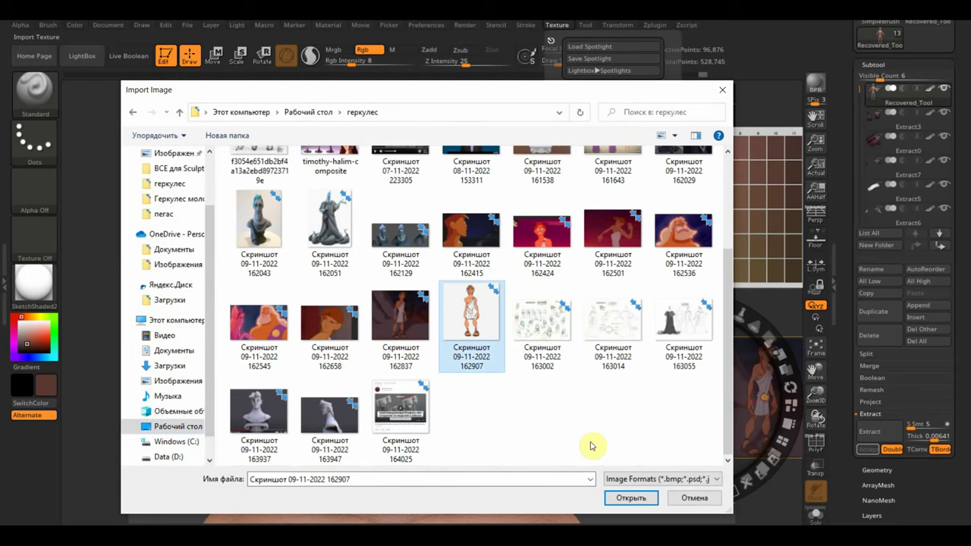
click(626, 503)
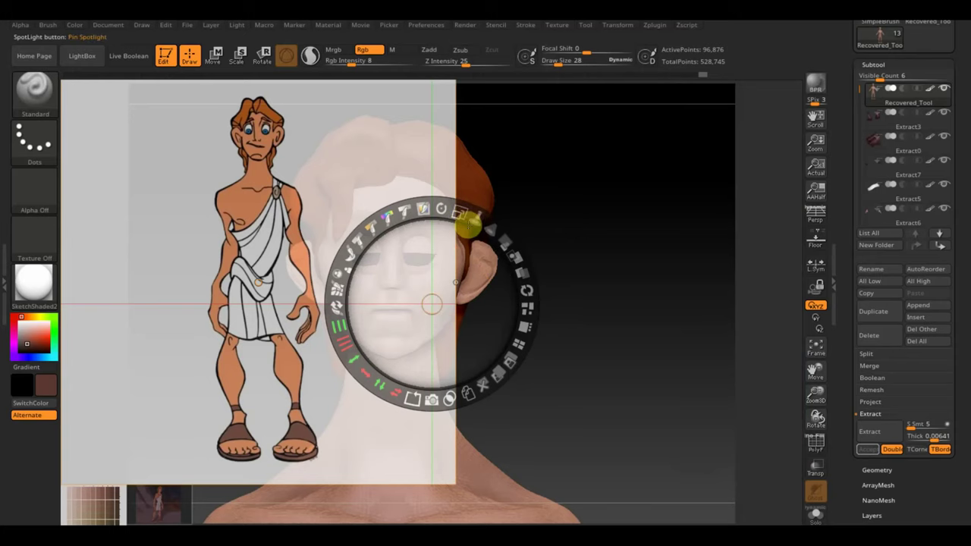
Step: Shrink the Hercules drawing and move it to the canvas's right edge
mouse_move(458, 211)
mouse_down()
mouse_move(440, 264)
mouse_move(644, 271)
mouse_move(590, 259)
mouse_up()
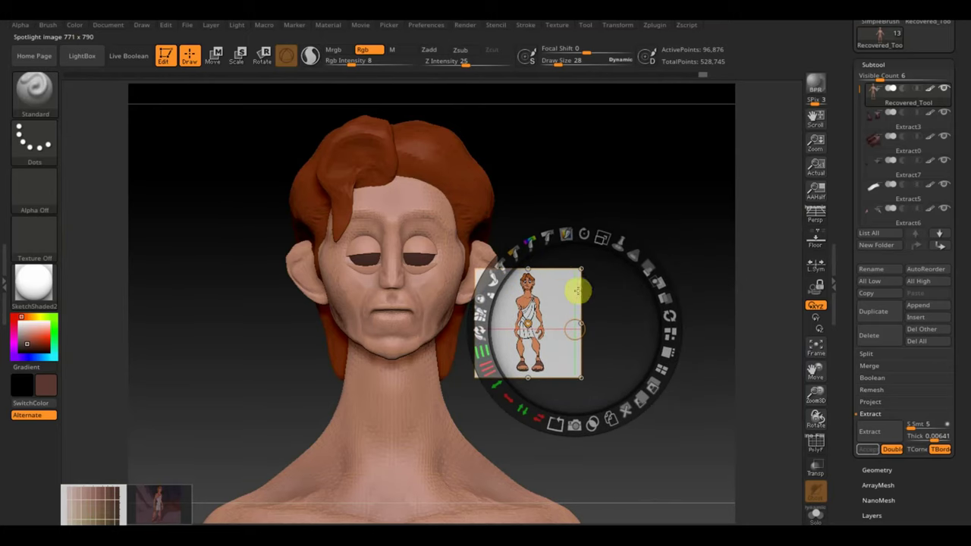
drag(600, 295, 856, 240)
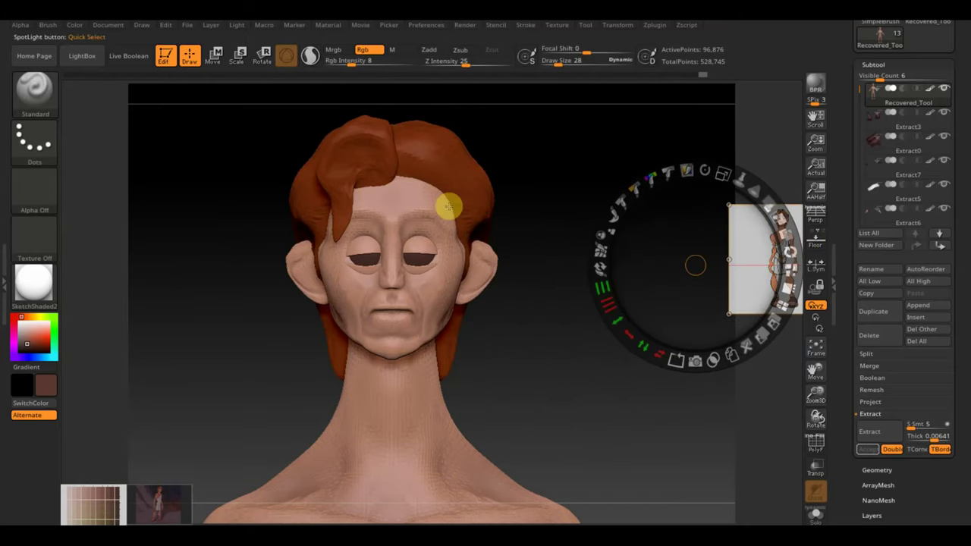
click(527, 29)
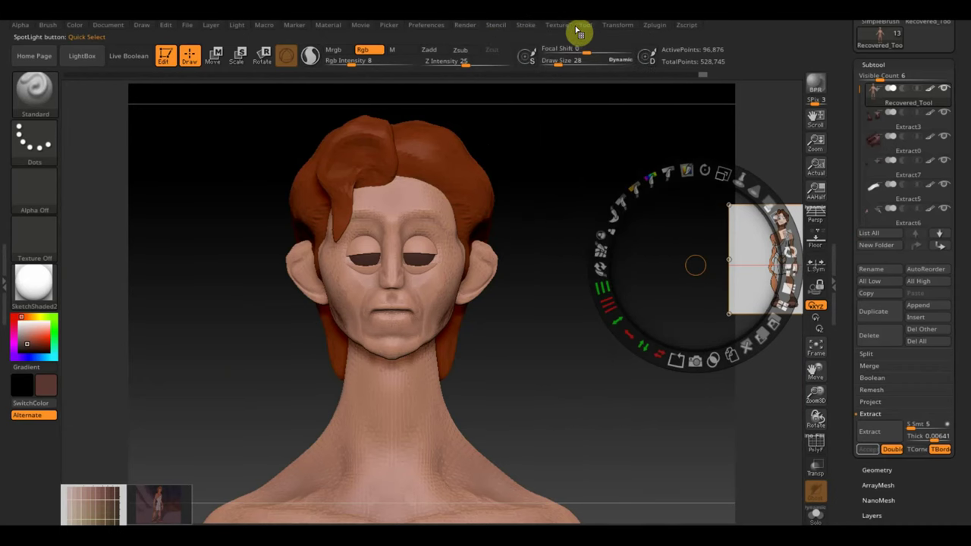
click(568, 27)
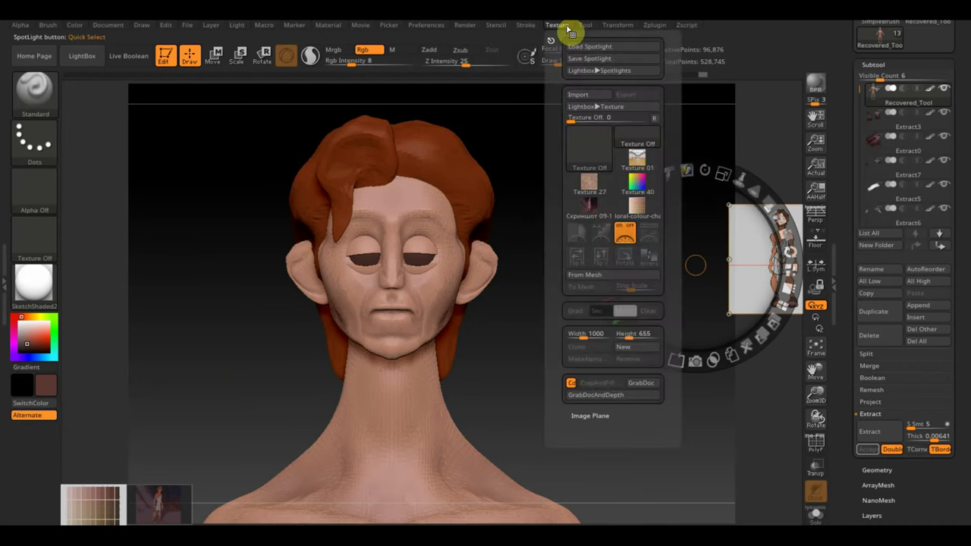
click(580, 95)
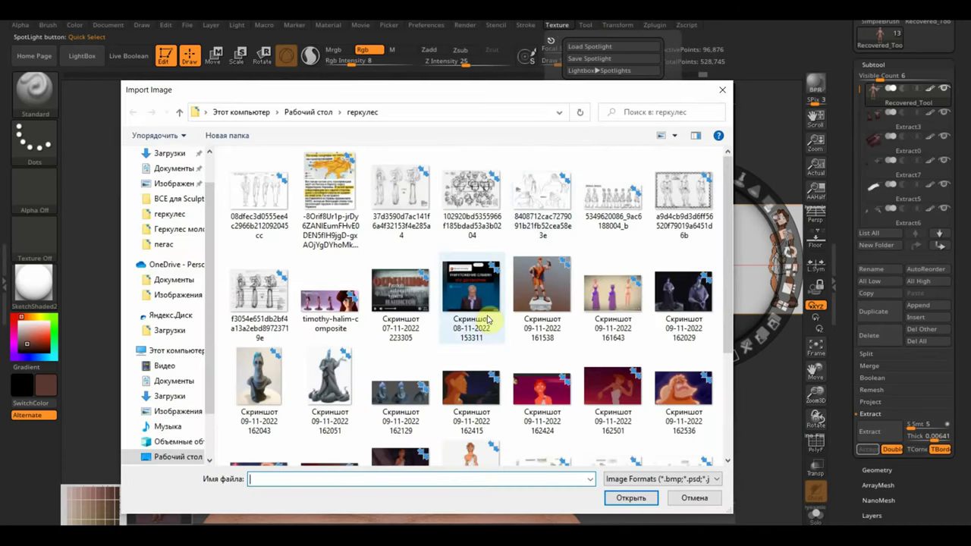
click(511, 397)
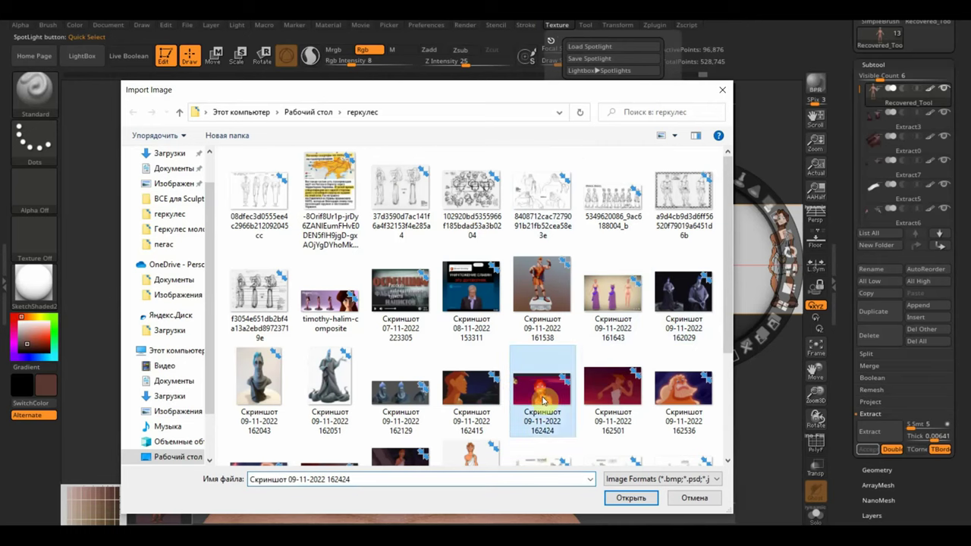
Step: Load the Hercules face screenshot, enlarge it, and make it more transparent over the head
click(629, 499)
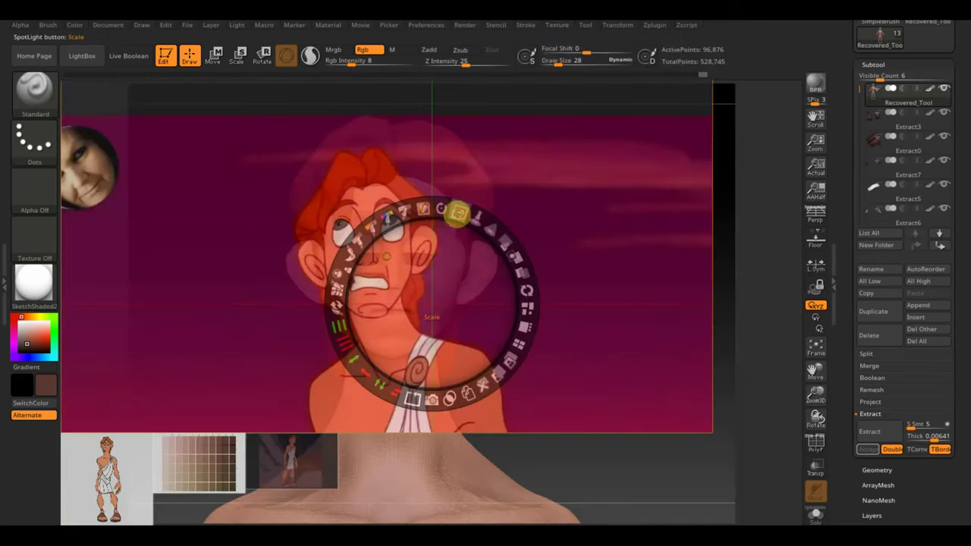
mouse_move(458, 213)
mouse_down()
mouse_move(516, 379)
mouse_move(453, 447)
mouse_move(544, 367)
mouse_move(477, 245)
mouse_up()
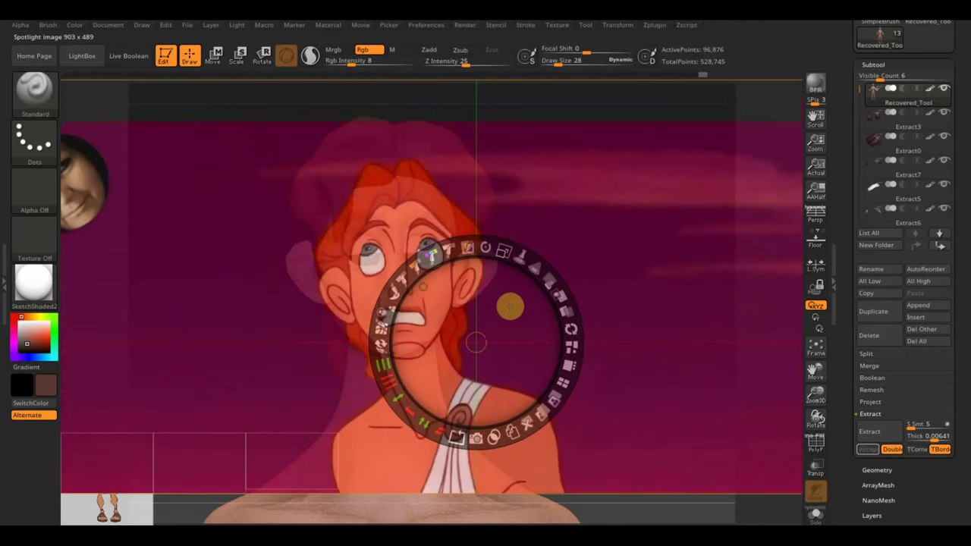
drag(476, 343, 470, 343)
mouse_move(545, 275)
mouse_down()
mouse_move(498, 309)
mouse_move(501, 319)
mouse_up()
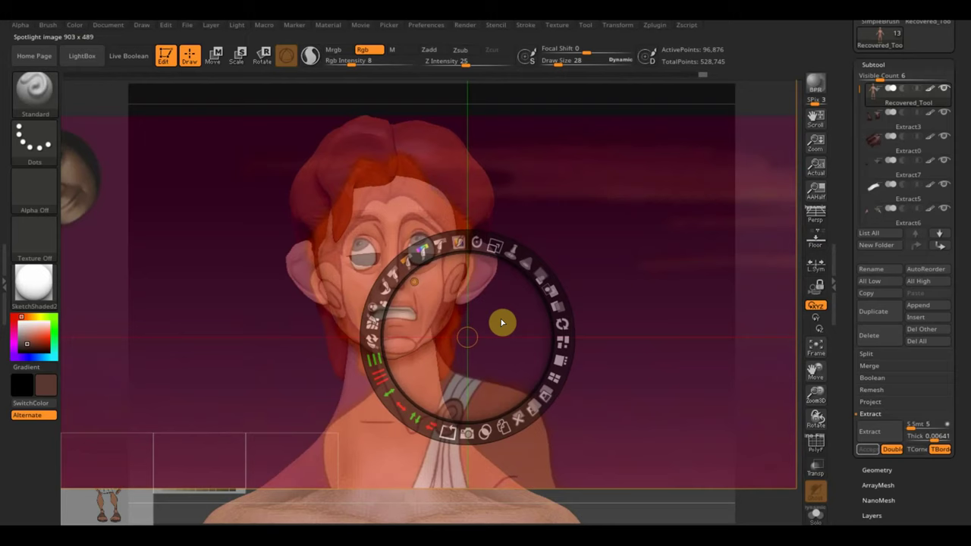
key(z)
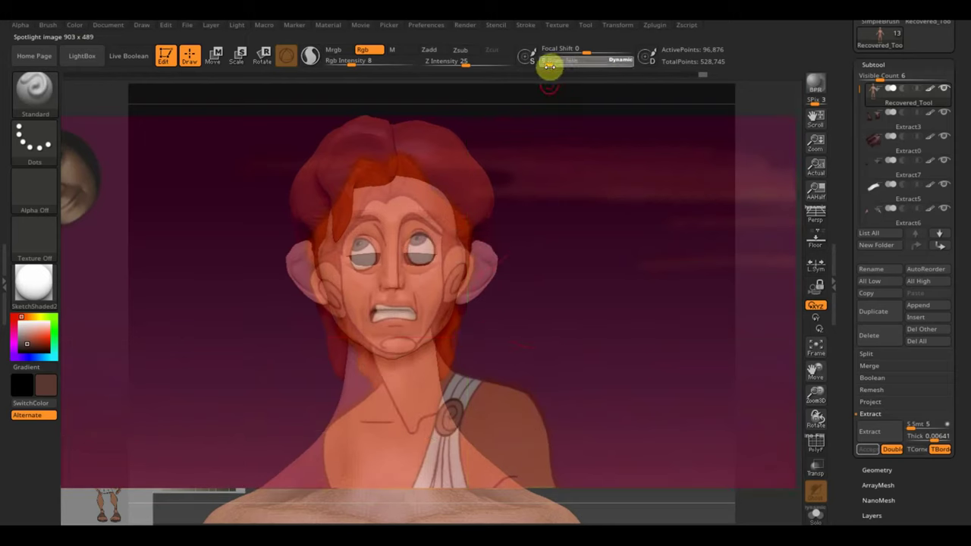
Step: Set Draw Size 5 and Rgb Intensity 100, undo the trial red brow paint, and re-show Spotlight
drag(550, 66, 547, 64)
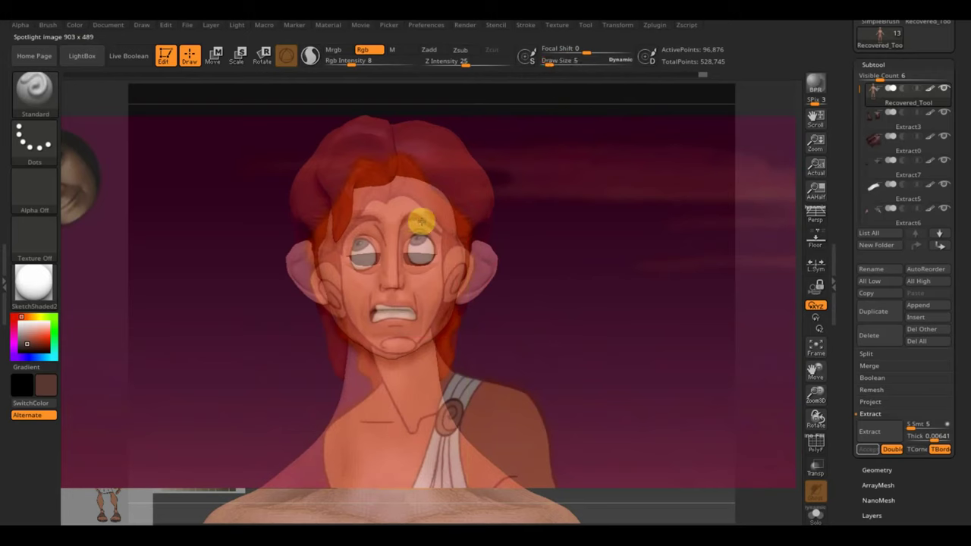
drag(347, 61, 412, 64)
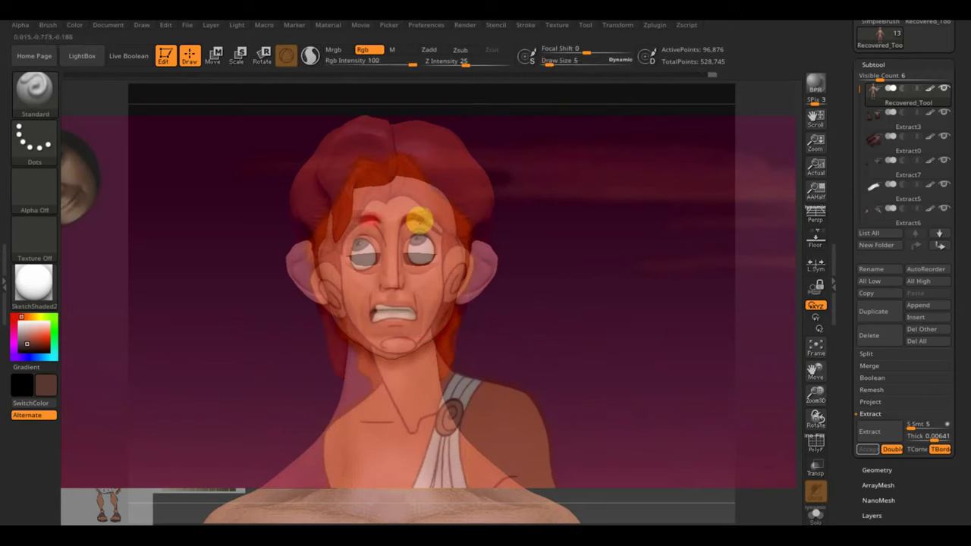
key(shift+z)
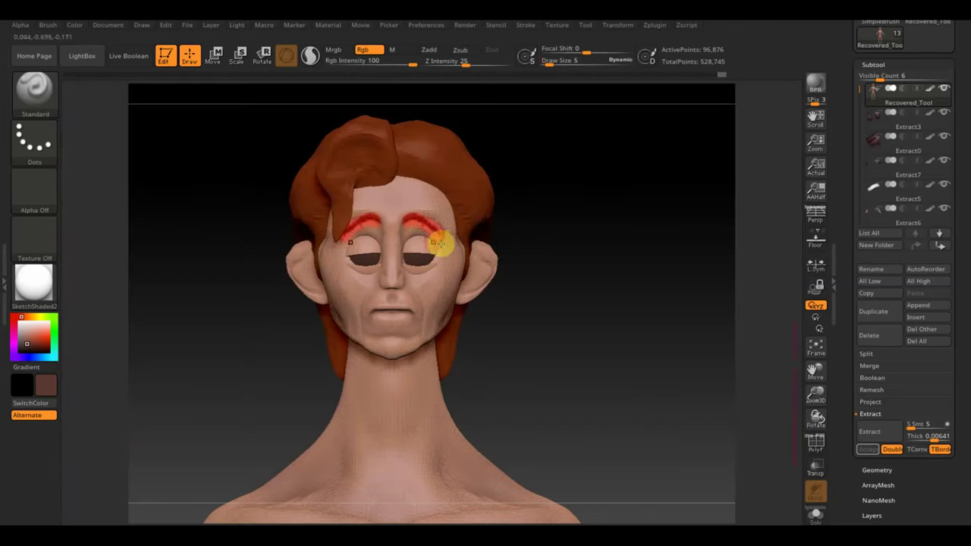
key(shift)
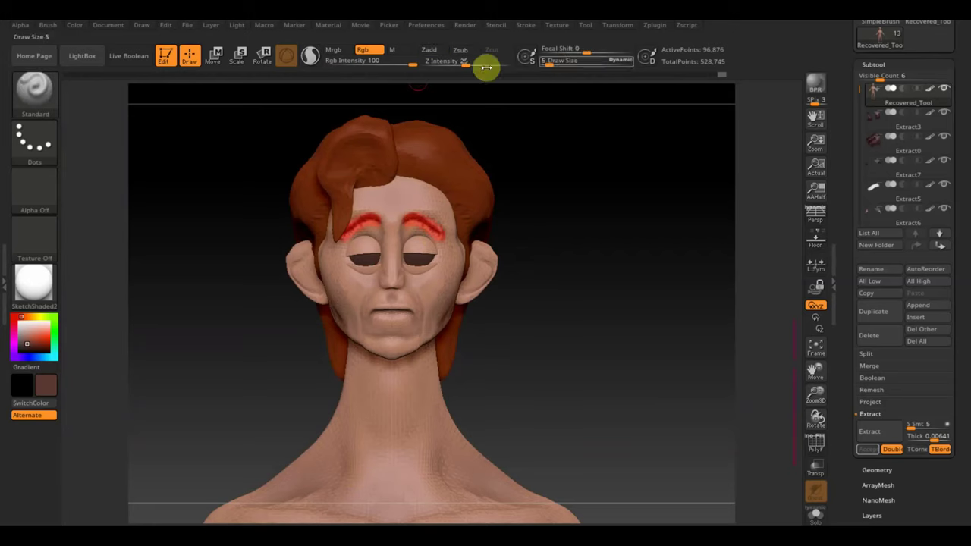
click(710, 75)
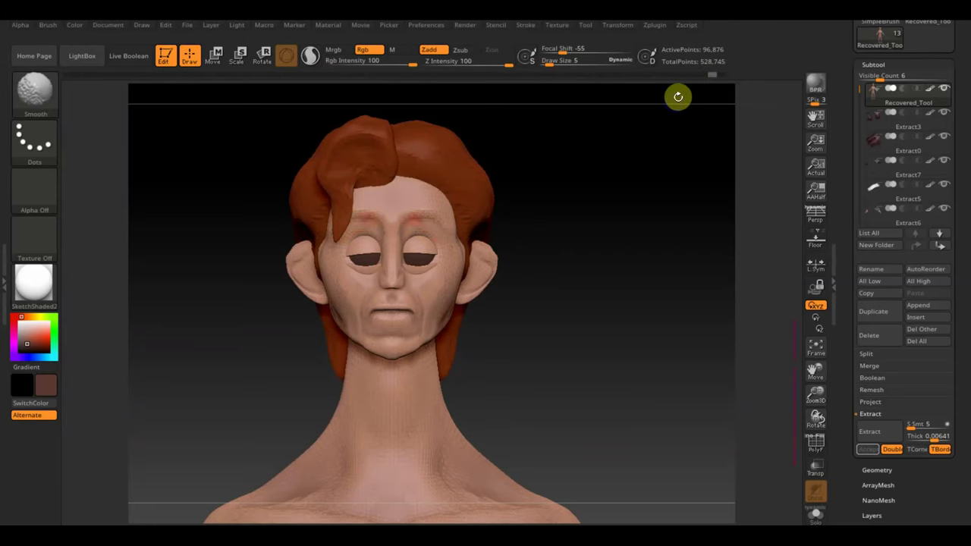
key(shift+z)
key(z)
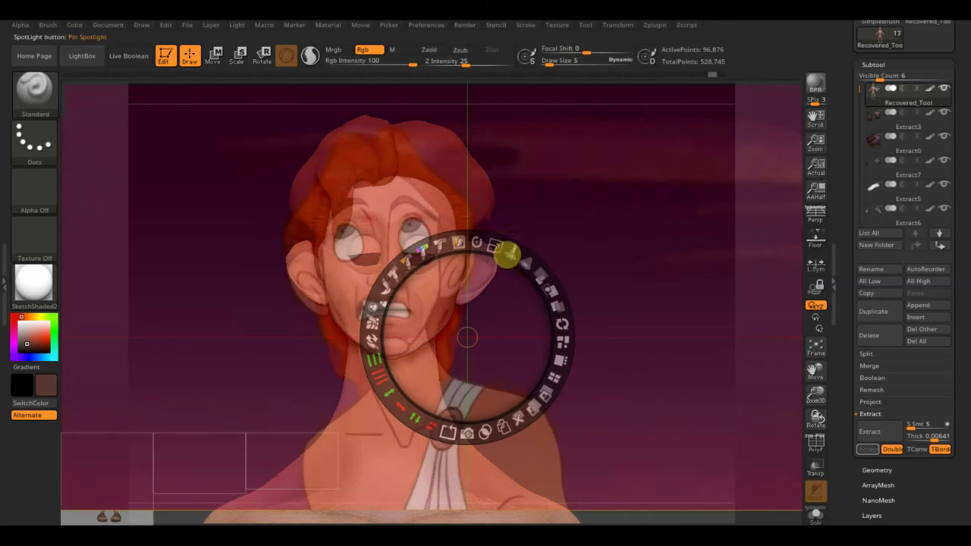
Step: Realign the Spotlight reference image over the face, checking alignment with the dial hidden
drag(507, 255, 503, 290)
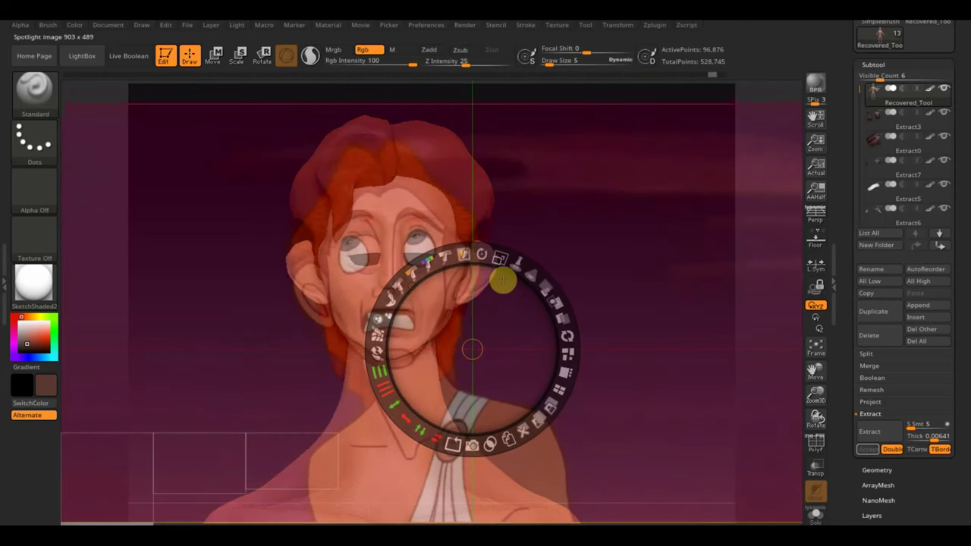
mouse_move(503, 290)
mouse_down()
mouse_move(500, 235)
mouse_move(491, 310)
mouse_up()
key(z)
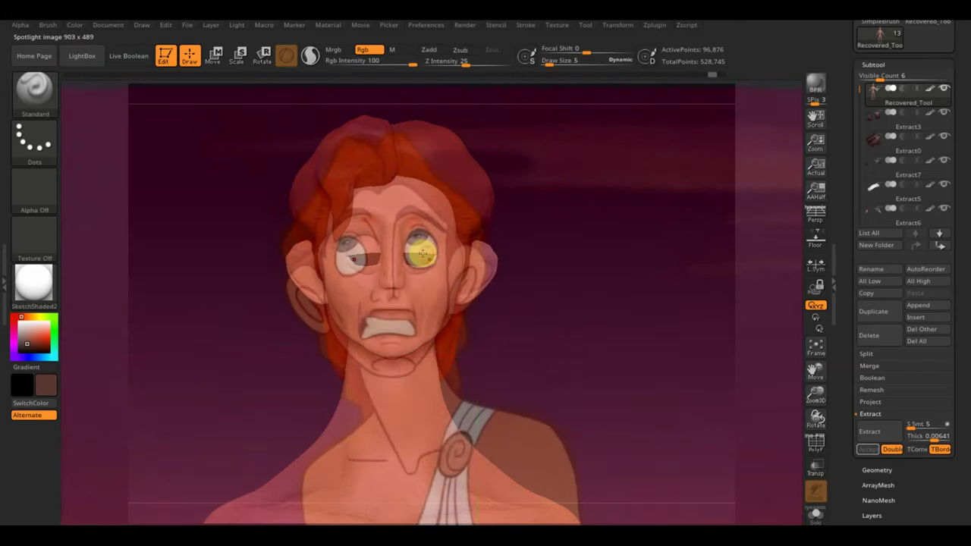
key(z)
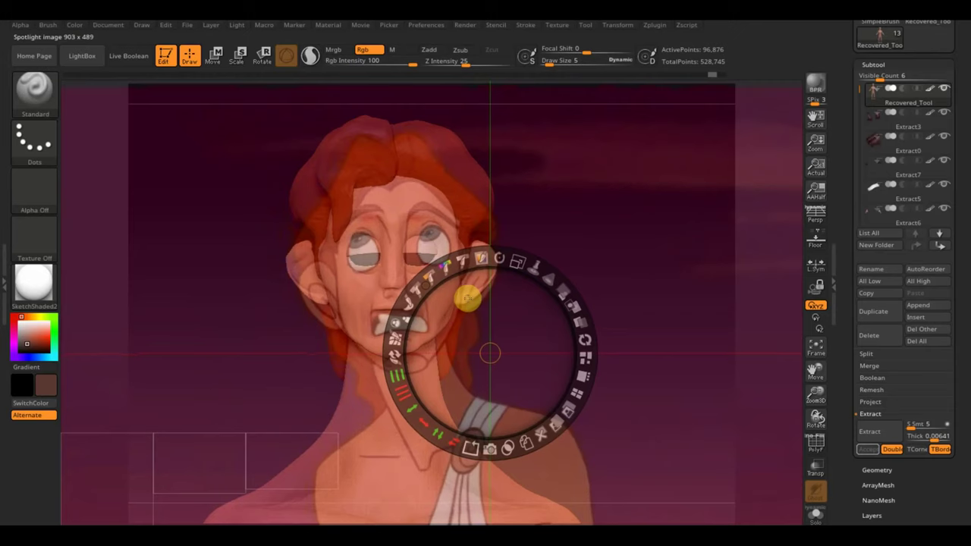
key(z)
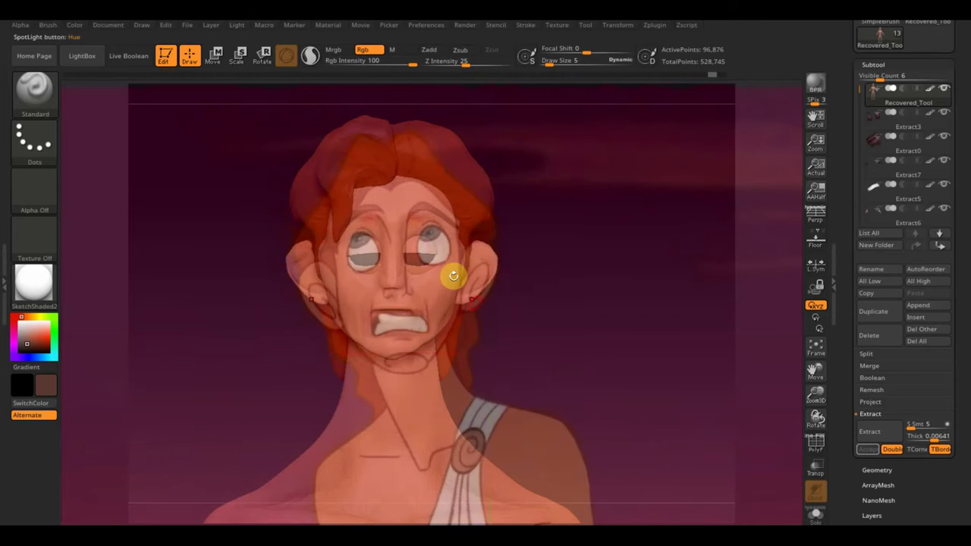
key(z)
drag(477, 312, 468, 327)
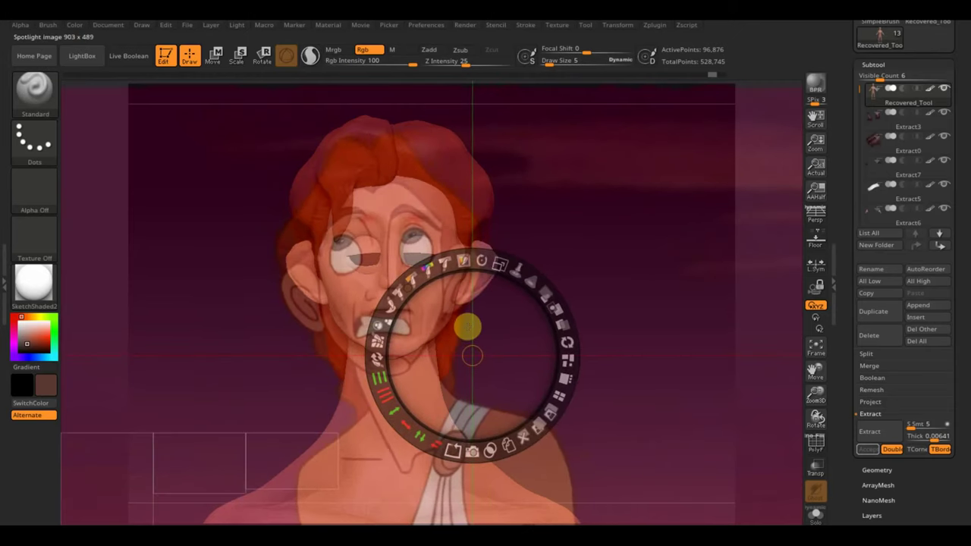
Step: Trace red strokes along the brows from the reference, then hide the Spotlight overlay
key(z)
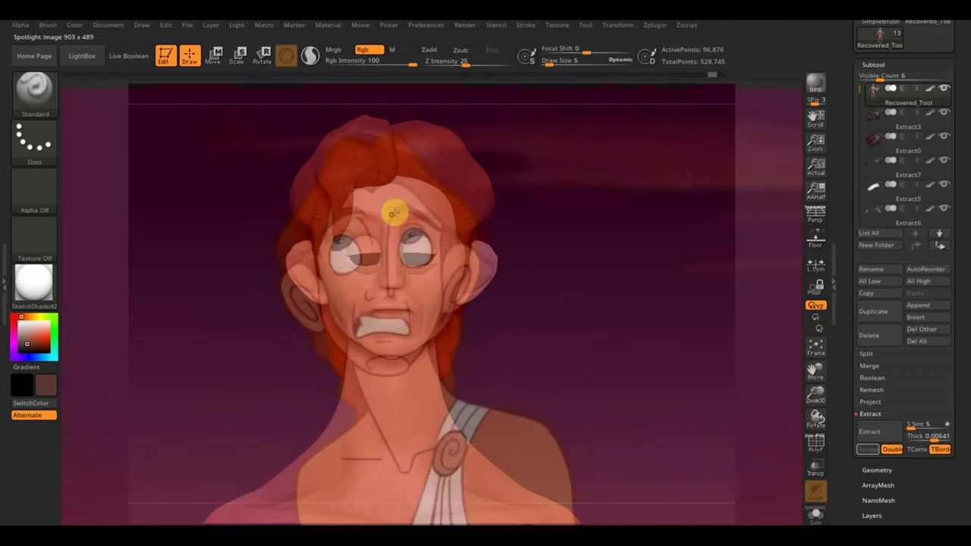
drag(416, 216, 444, 230)
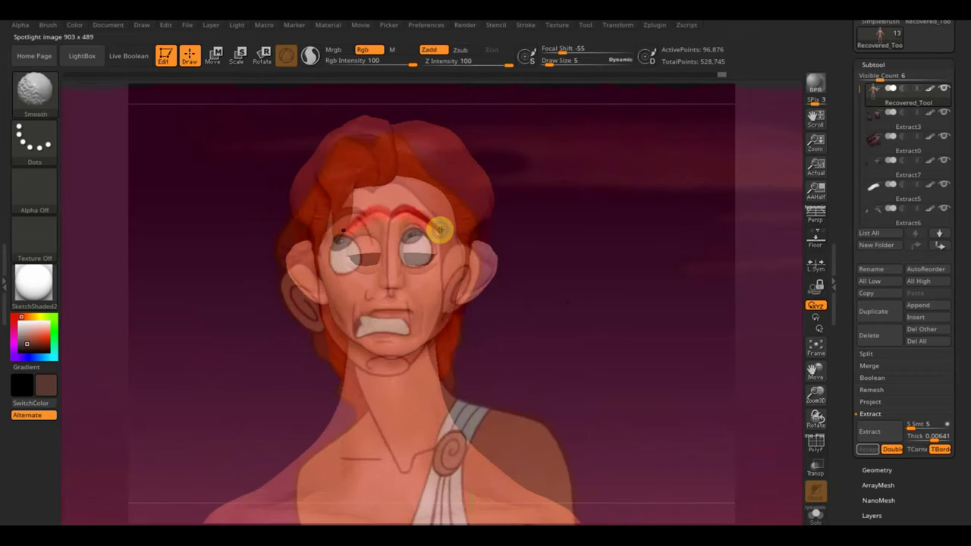
key(shift+z)
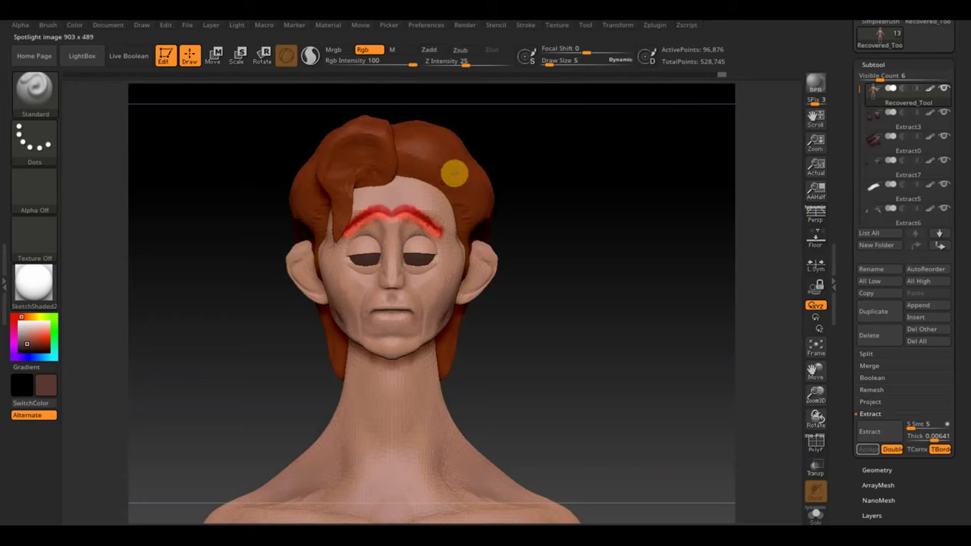
Step: Cover both red brow strokes with picked skin tone at Draw Size 10
click(549, 63)
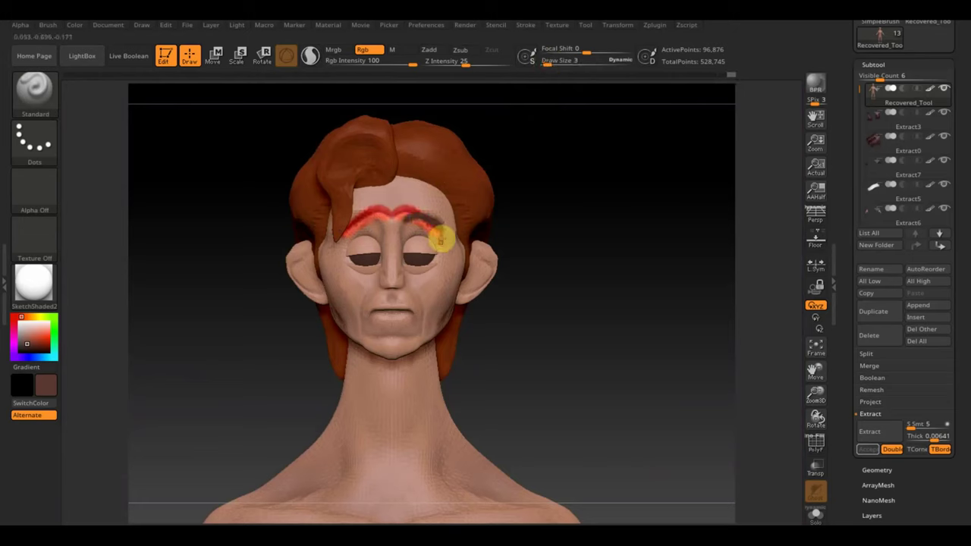
key(c)
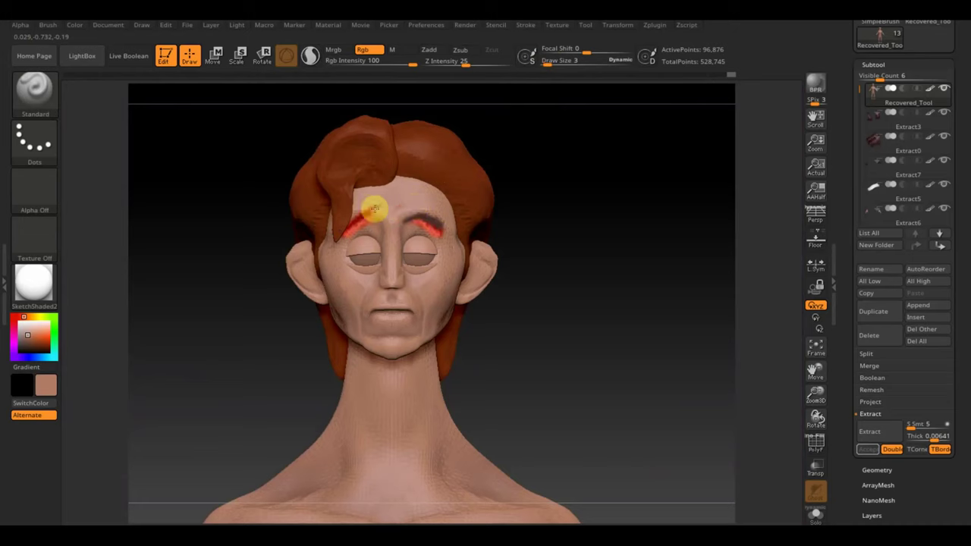
drag(622, 64, 549, 61)
drag(416, 190, 353, 217)
drag(429, 236, 446, 229)
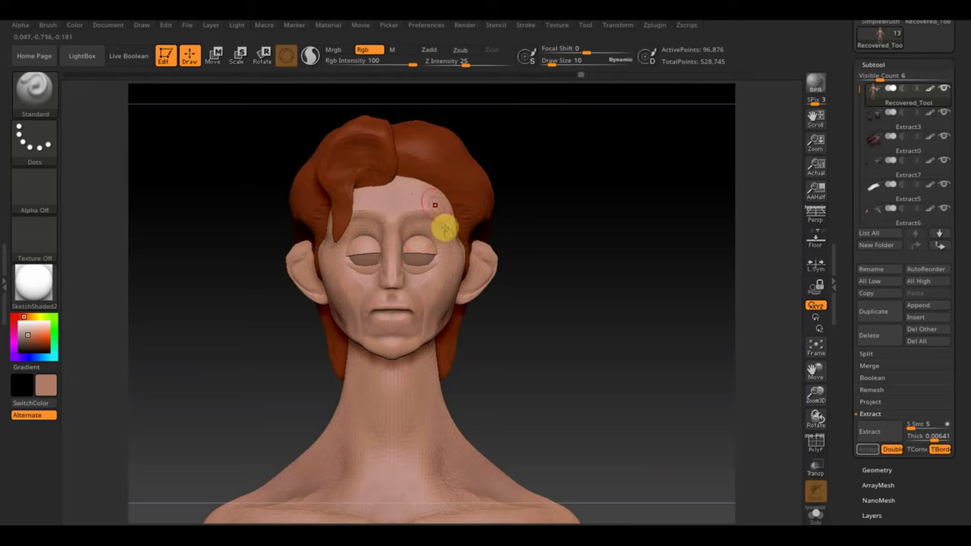
Step: Pick the auburn hair colour and paint thin brown eyebrows at Draw Size 4
key(c)
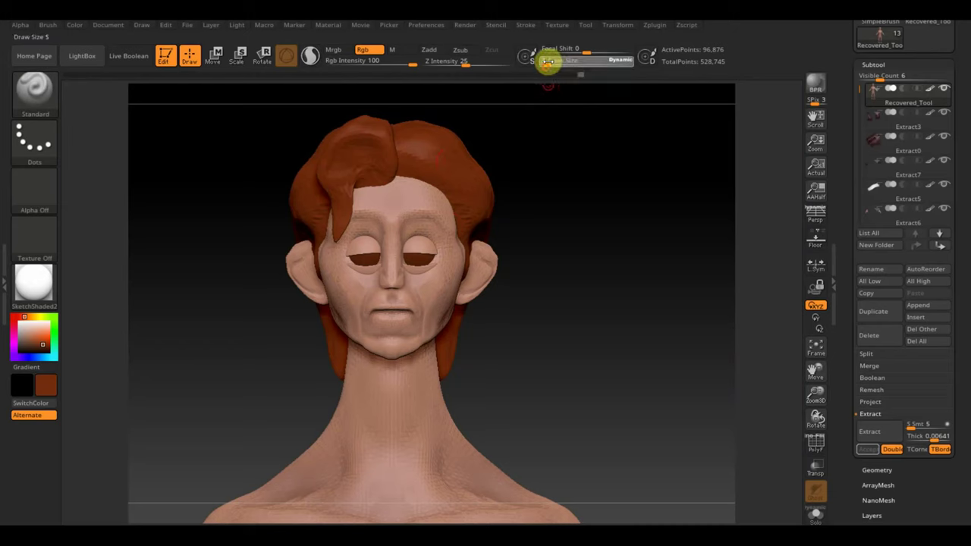
drag(548, 62, 540, 62)
click(546, 63)
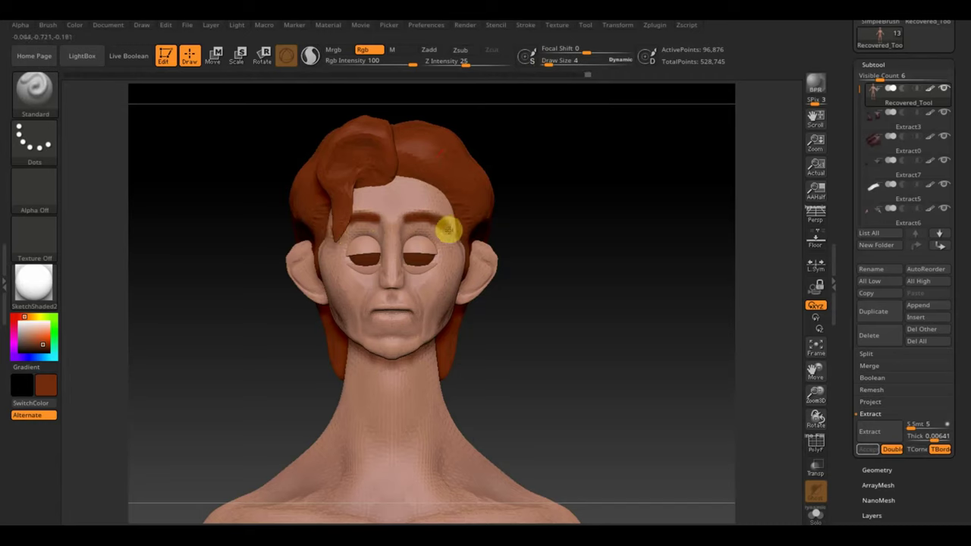
mouse_move(529, 217)
mouse_down()
mouse_move(570, 217)
mouse_move(535, 216)
mouse_move(468, 243)
mouse_up()
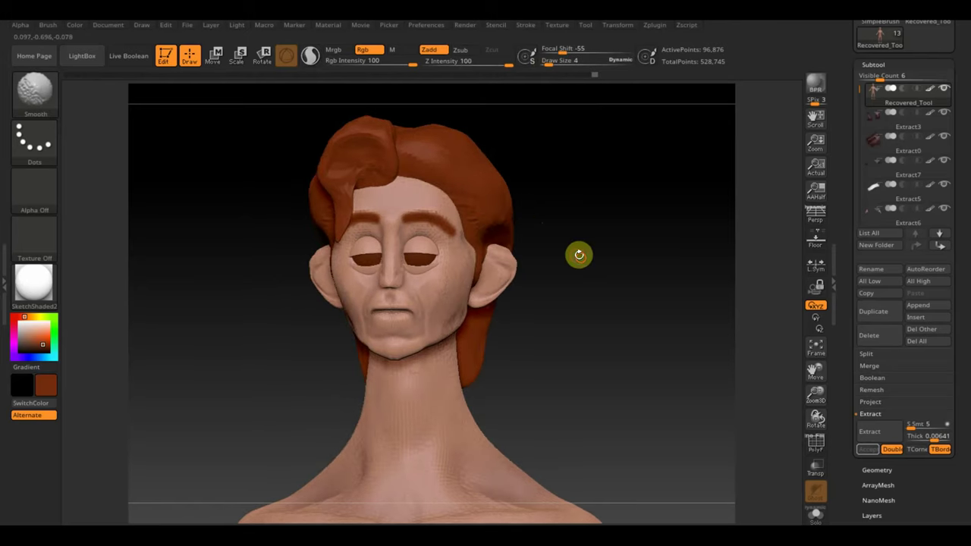
drag(579, 256, 579, 241)
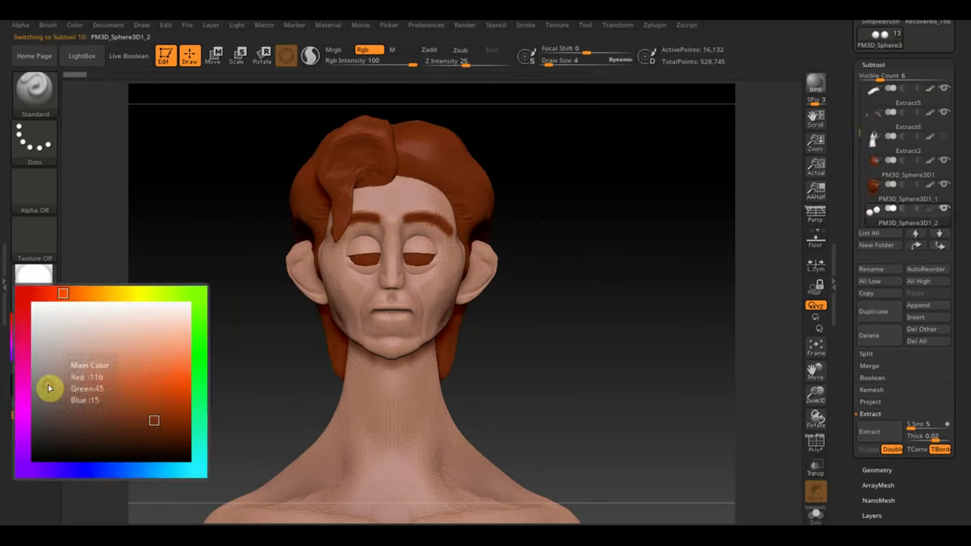
Step: Paint both eyeballs white at Draw Size 42 with X symmetry
drag(149, 312, 50, 319)
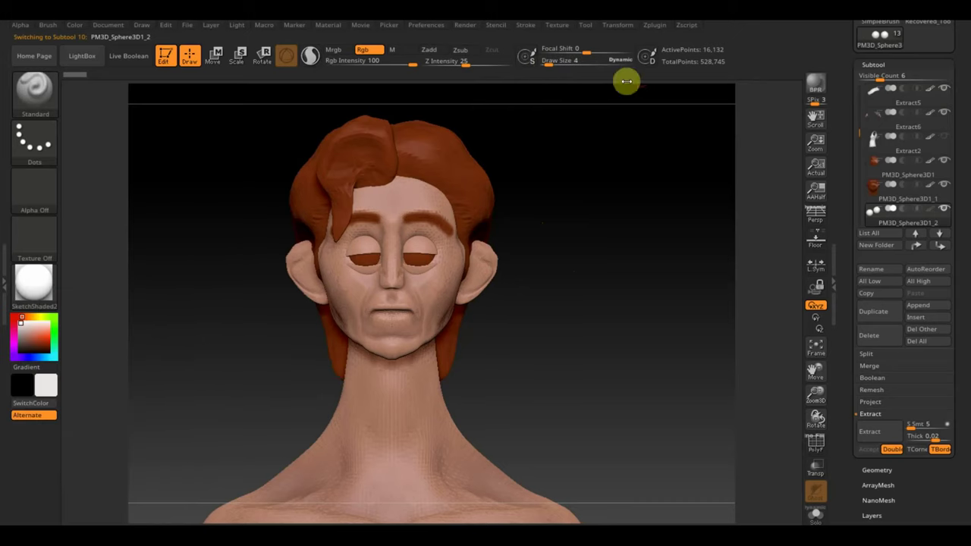
drag(547, 63, 562, 65)
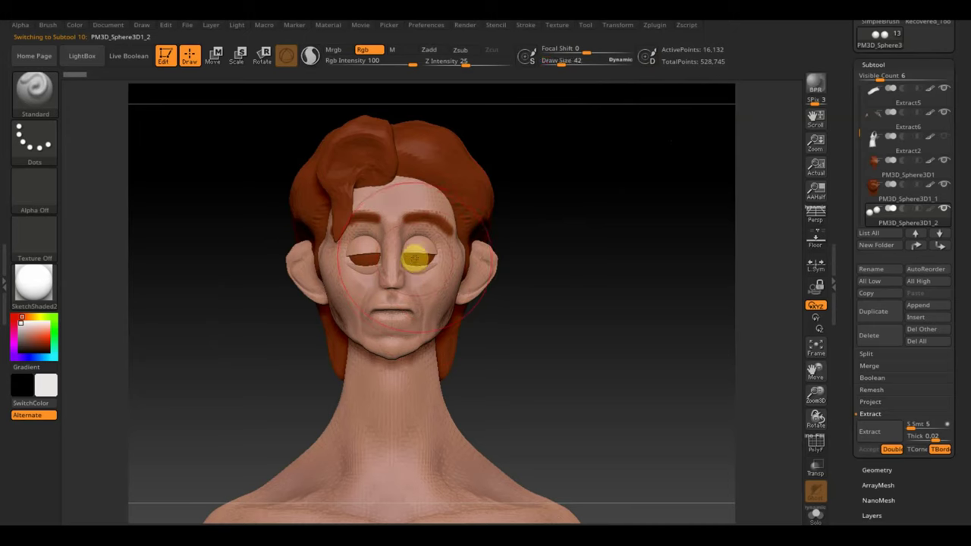
drag(415, 259, 408, 272)
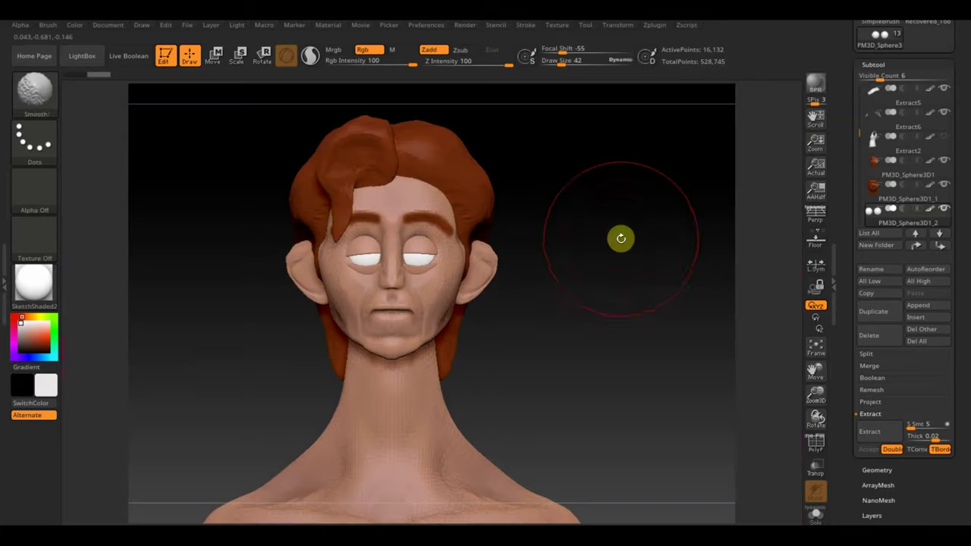
Step: Make the Extract5 toga subtool visible again and shrink the brush
mouse_move(574, 288)
mouse_down()
mouse_move(572, 197)
mouse_move(579, 225)
mouse_up()
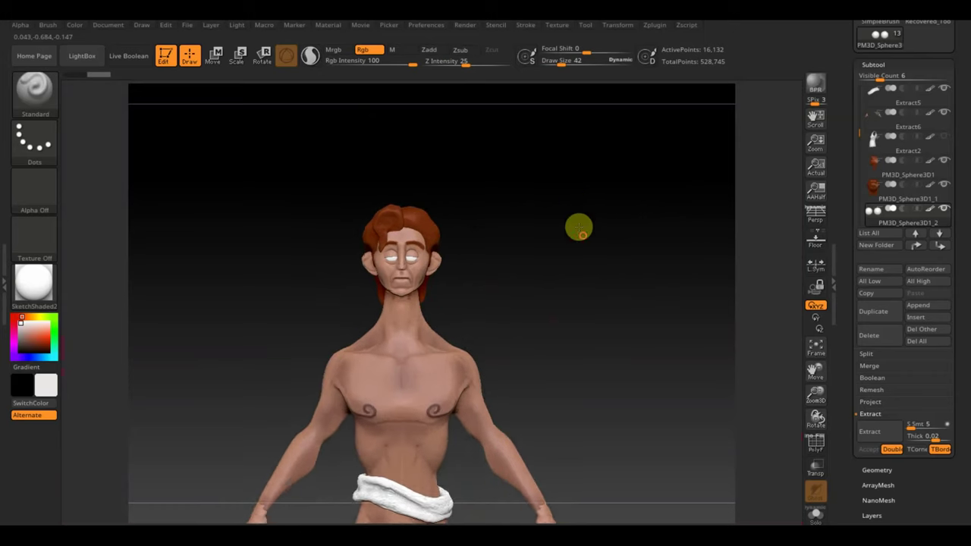
click(944, 92)
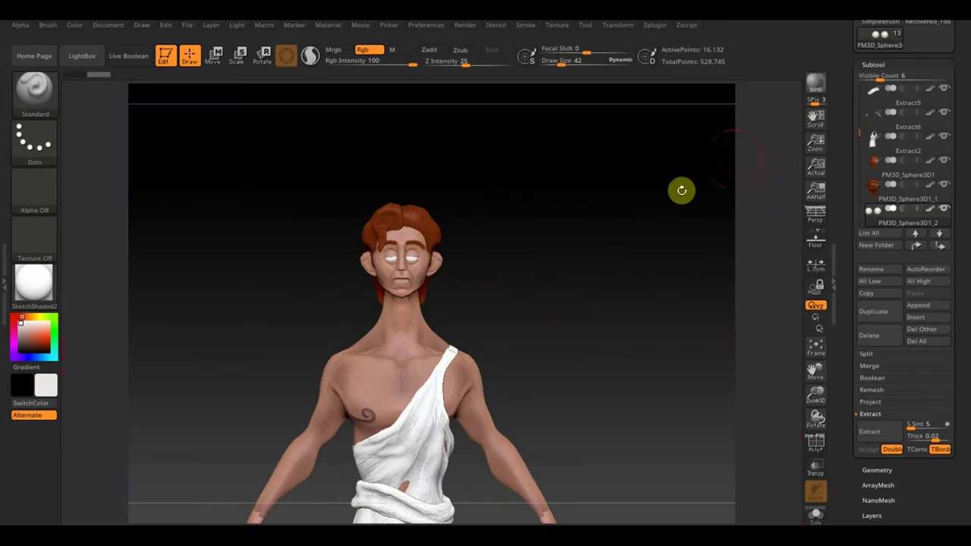
mouse_move(579, 230)
mouse_down()
mouse_move(621, 317)
mouse_move(590, 281)
mouse_move(622, 336)
mouse_move(663, 338)
mouse_up()
drag(564, 58, 556, 60)
click(45, 92)
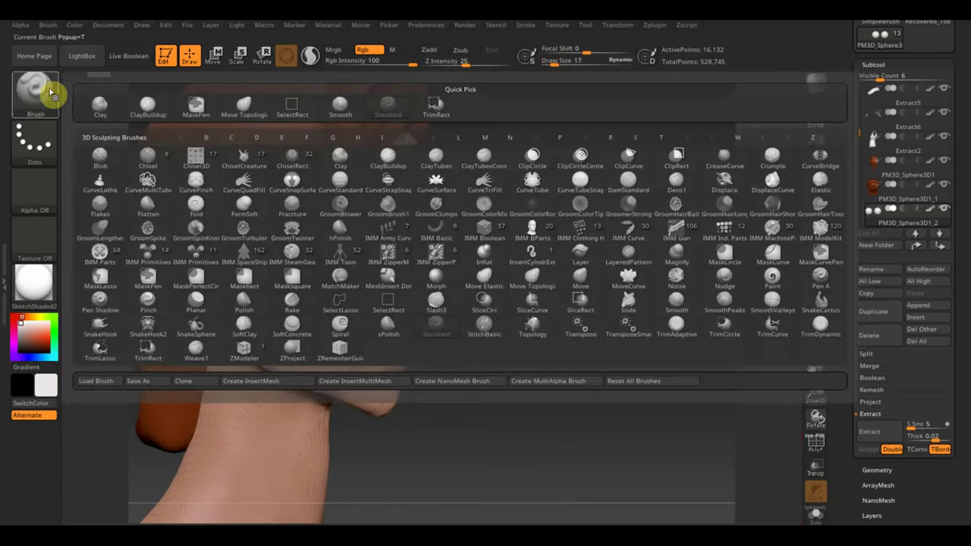
click(238, 104)
drag(500, 331, 505, 329)
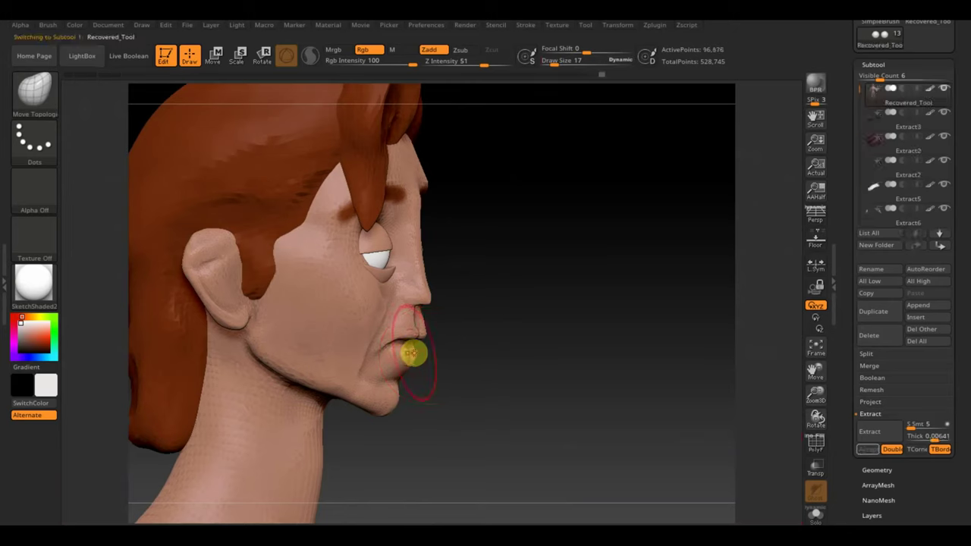
drag(501, 364, 505, 375)
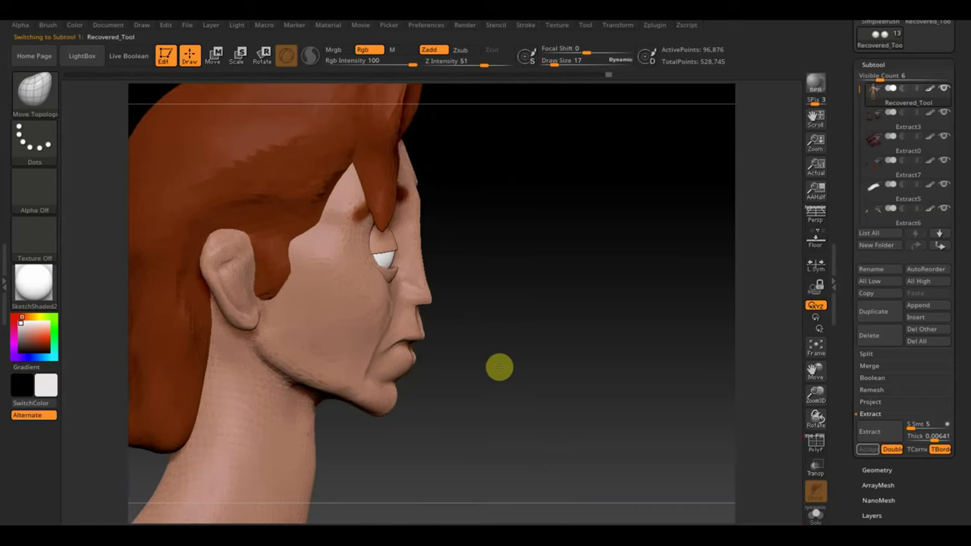
drag(594, 258, 618, 308)
click(553, 64)
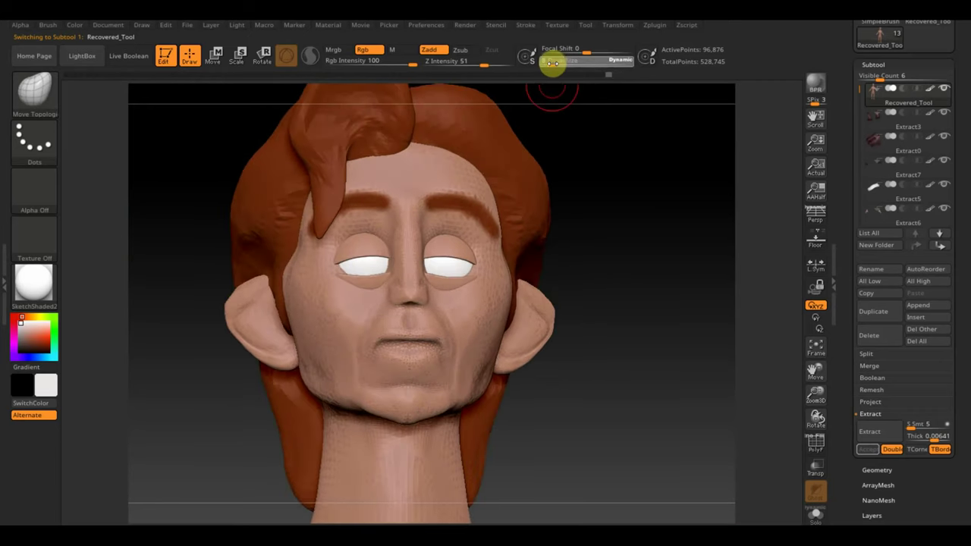
drag(397, 354, 402, 347)
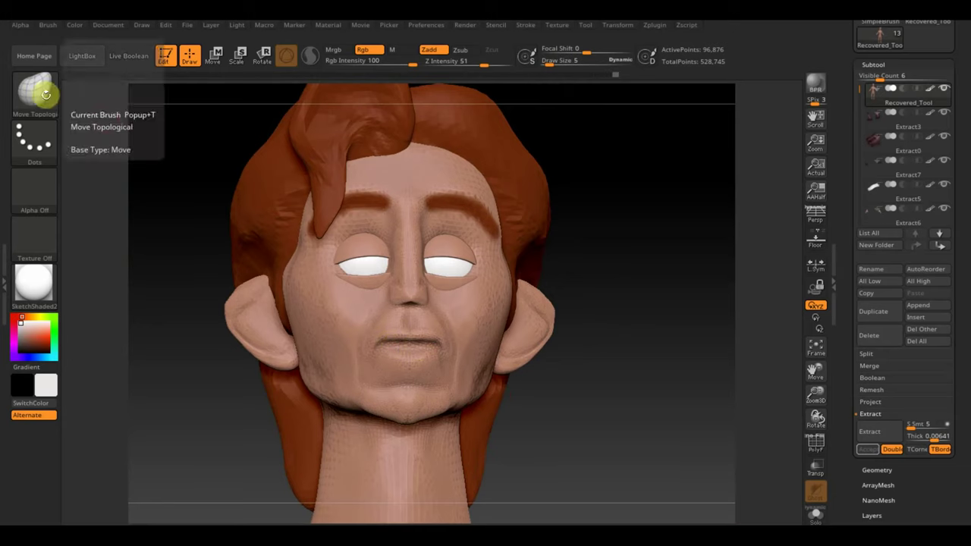
ctrl+drag(422, 354, 424, 345)
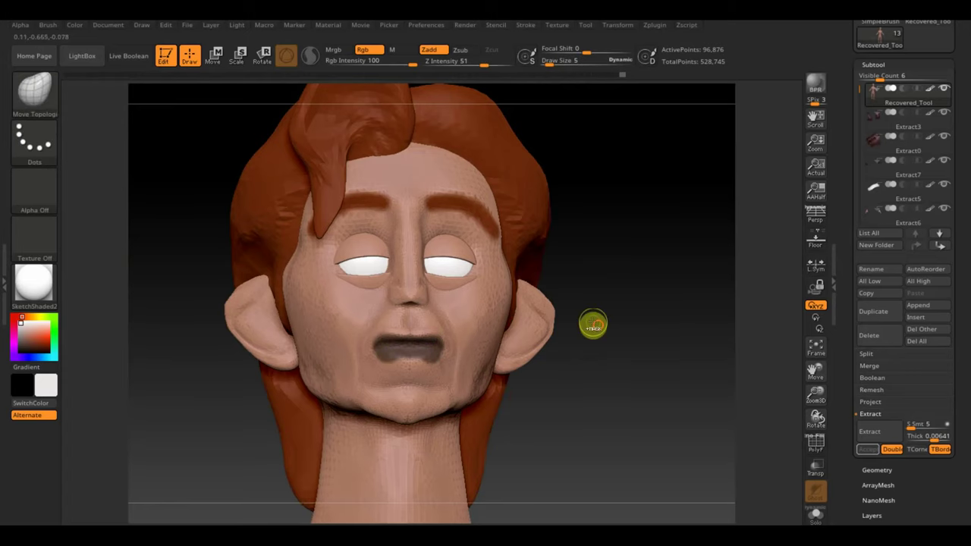
ctrl+click(607, 345)
shift+drag(625, 369, 651, 377)
key(b)
key(m)
key(t)
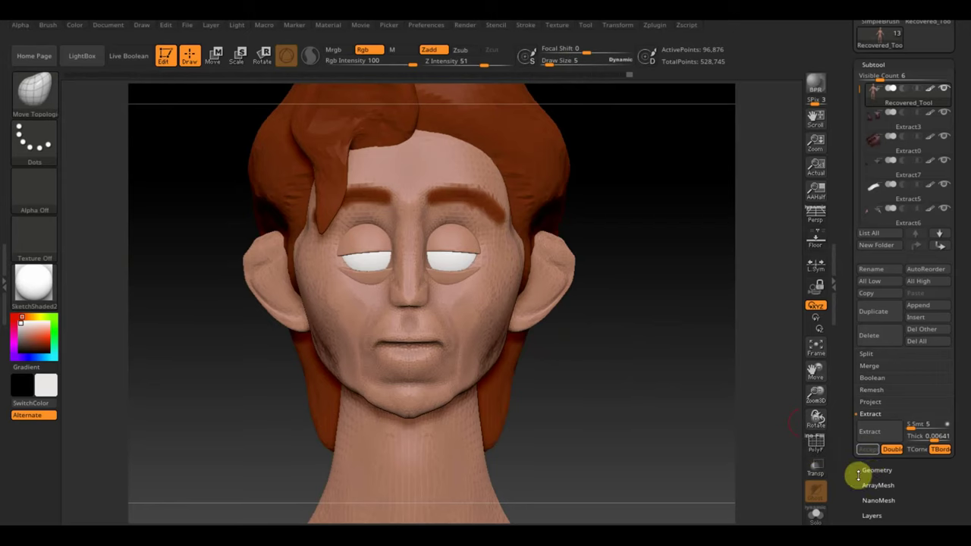
Step: Frame the figure and DynaMesh the head at resolution 1048, reaching 370,993 points
click(816, 347)
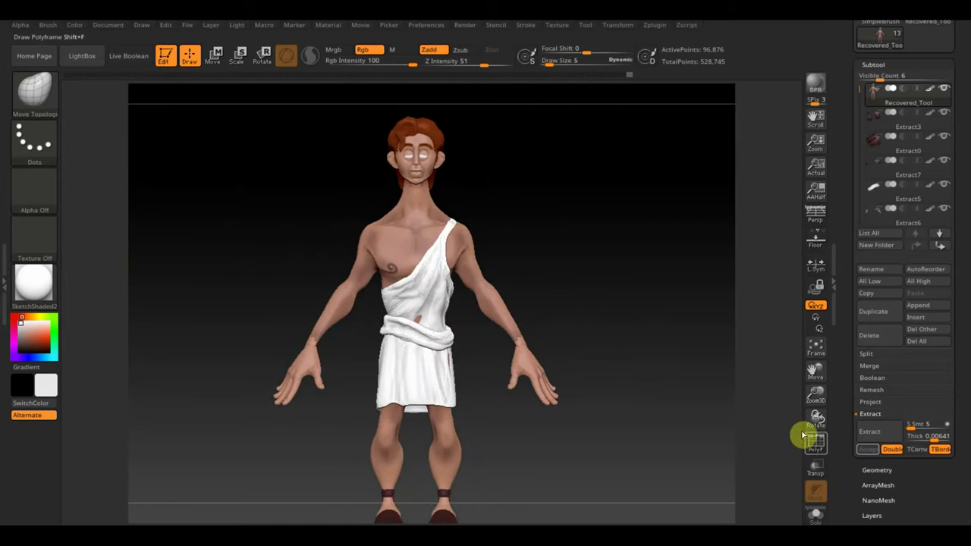
click(817, 448)
click(818, 448)
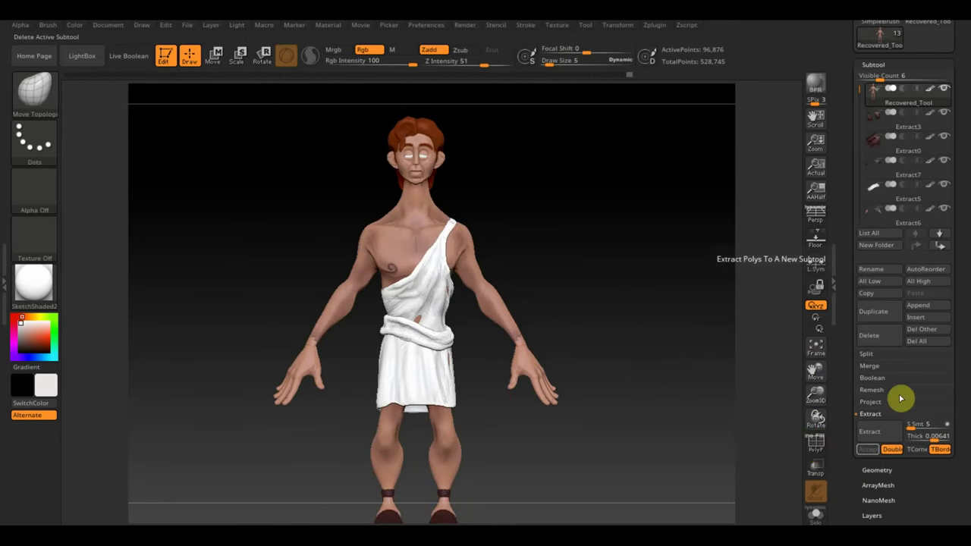
click(881, 470)
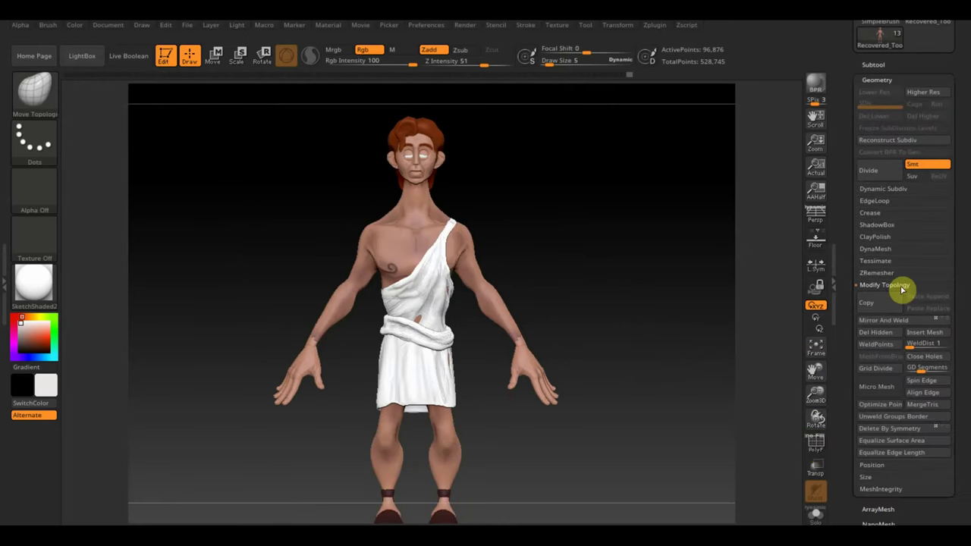
click(888, 249)
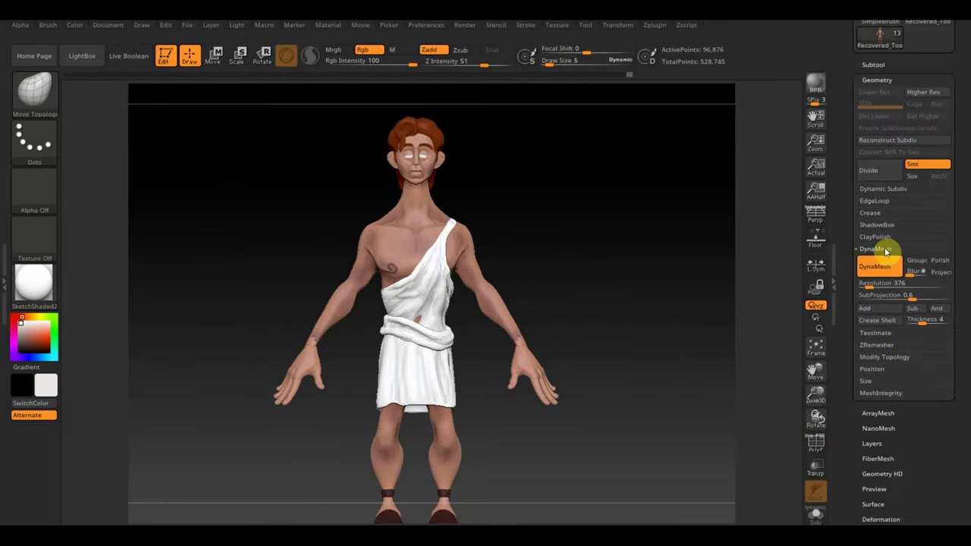
click(880, 272)
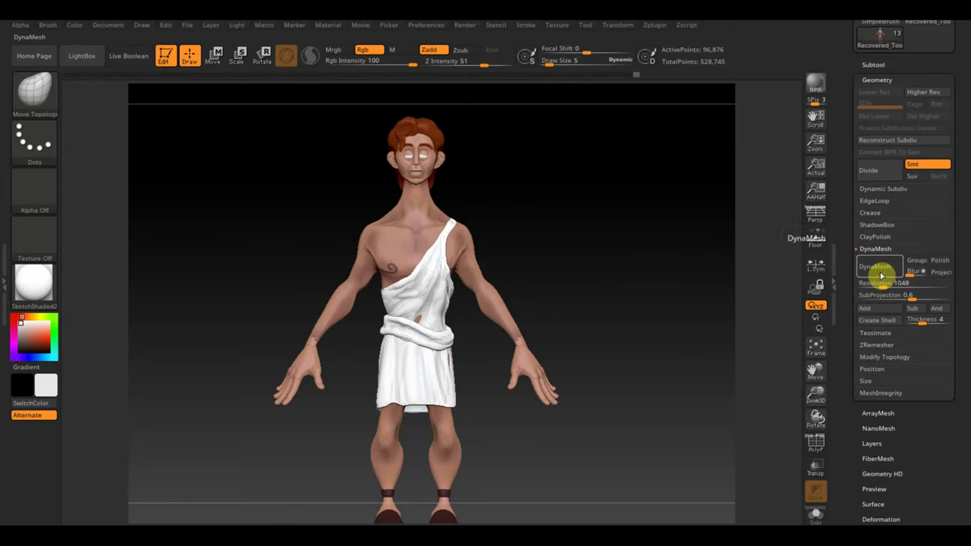
mouse_move(733, 278)
alt+mouse_down()
mouse_move(757, 370)
mouse_move(676, 326)
mouse_move(689, 343)
alt+mouse_up()
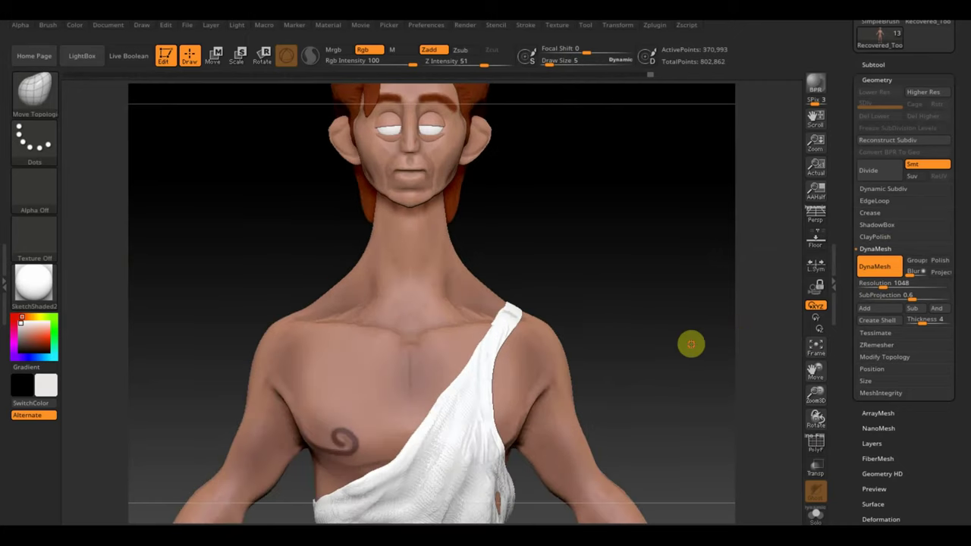
Step: Mask along the lips with MaskPen at Draw Size 2, then invert the mask
mouse_move(642, 282)
alt+mouse_down()
mouse_move(637, 340)
mouse_move(660, 394)
mouse_move(615, 299)
mouse_move(701, 478)
alt+mouse_up()
click(555, 63)
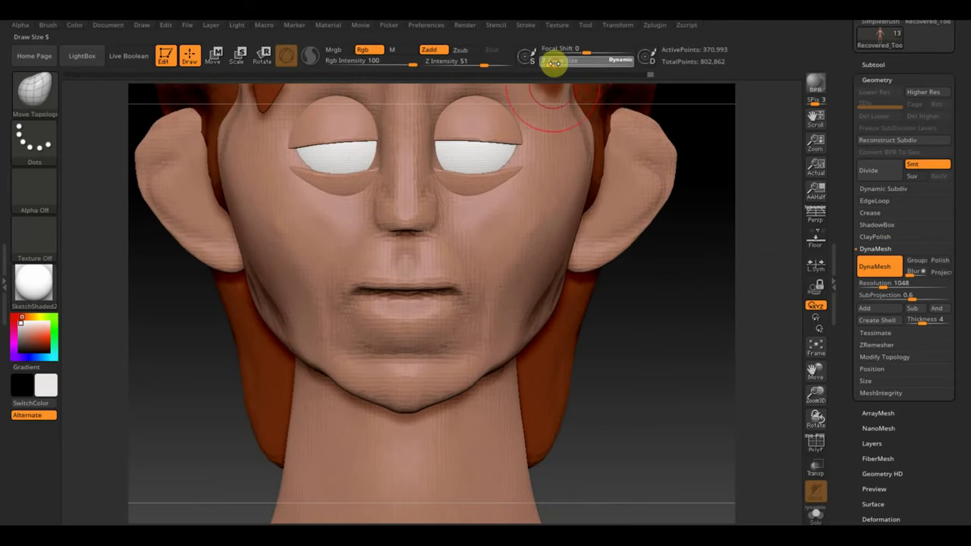
drag(547, 62, 543, 62)
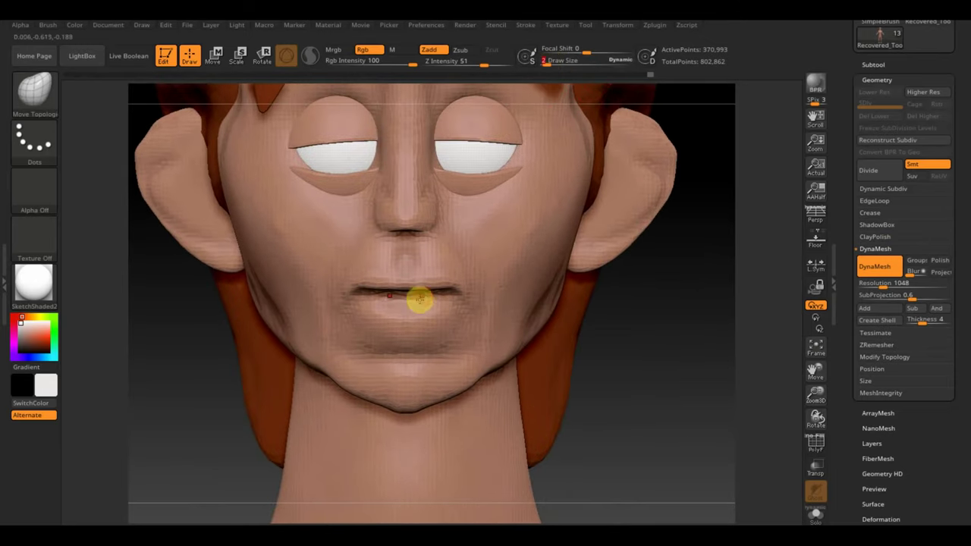
key(ctrl)
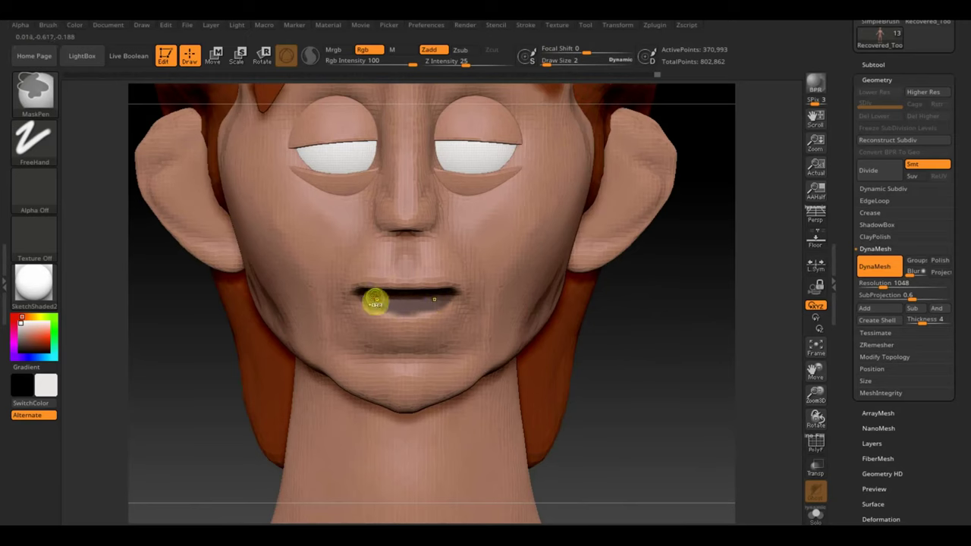
drag(579, 367, 534, 313)
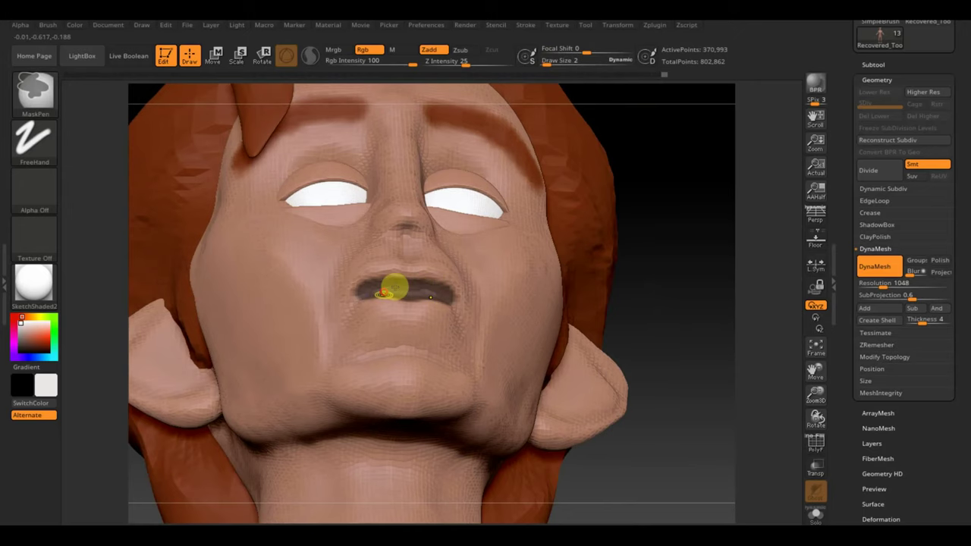
drag(585, 325, 656, 357)
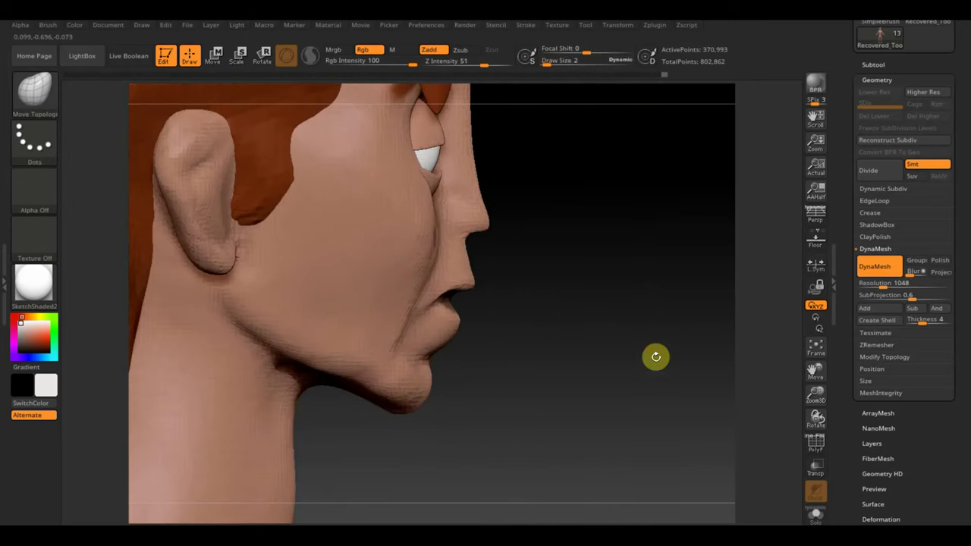
ctrl+click(656, 356)
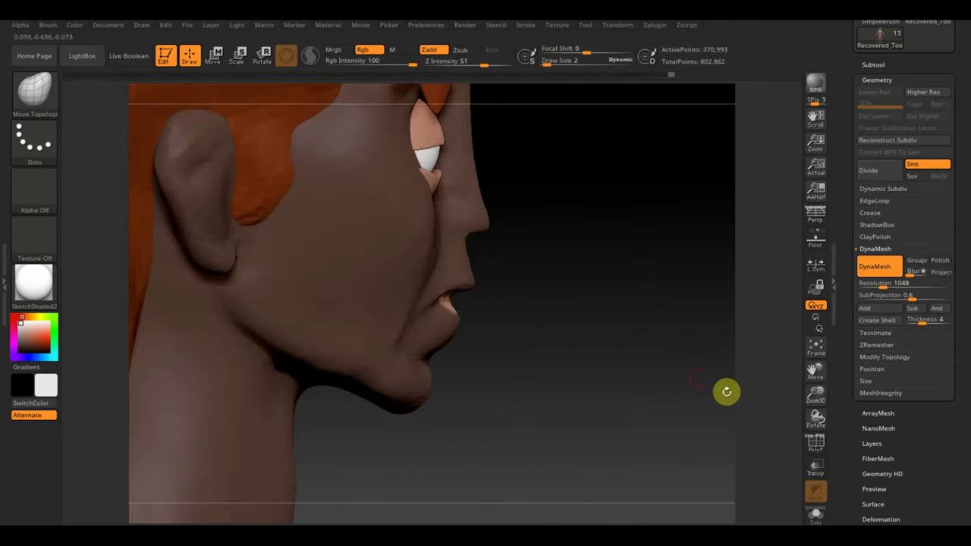
Step: Make the head transparent and place a Move Transpose gizmo aligned on the lips
click(823, 475)
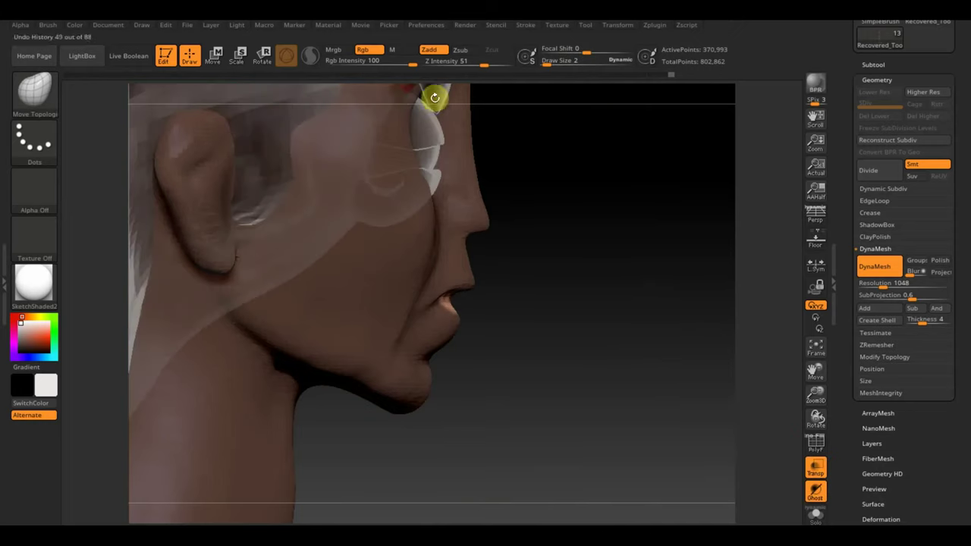
click(212, 55)
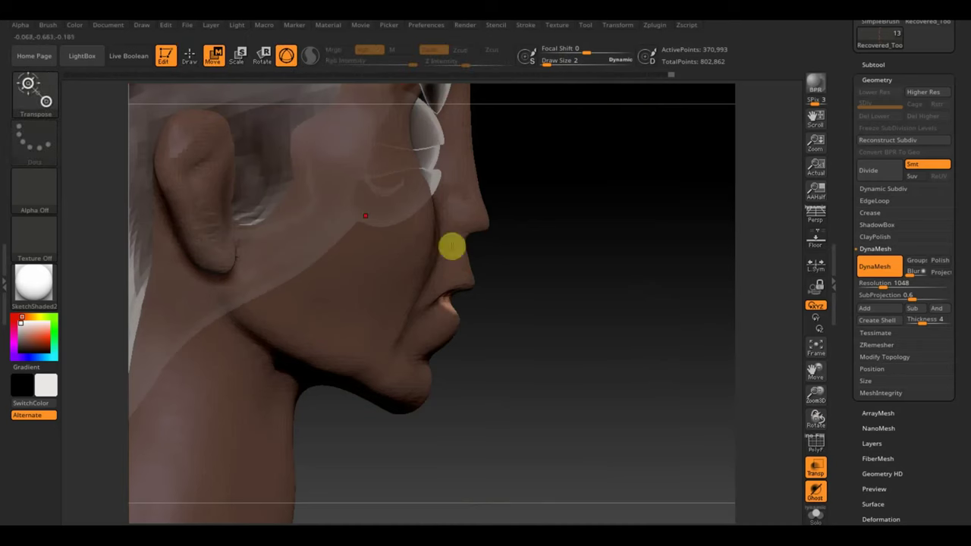
click(422, 293)
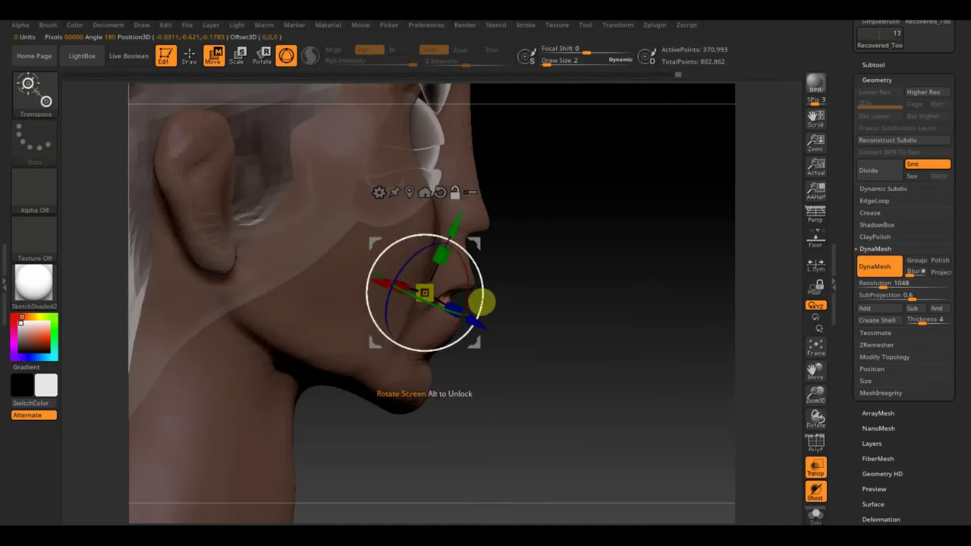
drag(481, 302, 486, 285)
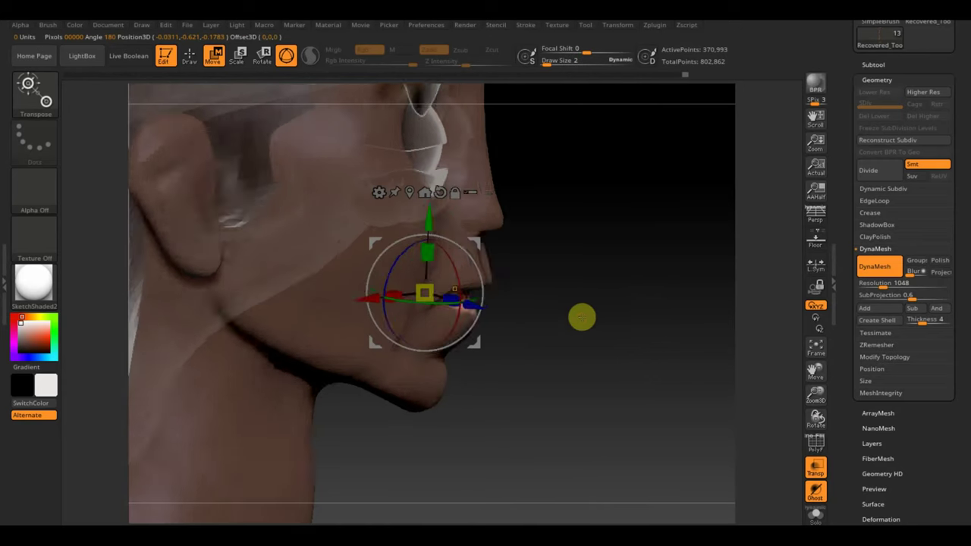
drag(581, 316, 632, 357)
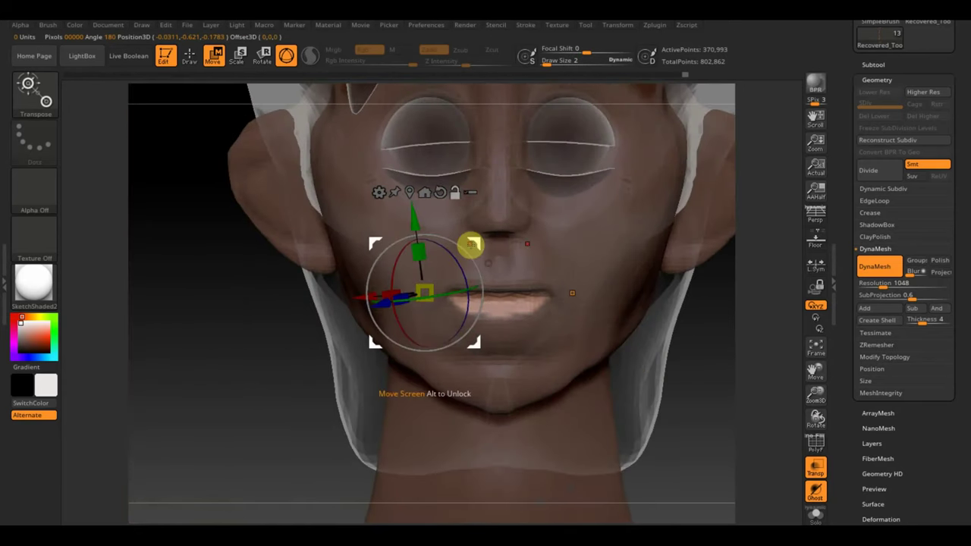
drag(474, 243, 543, 253)
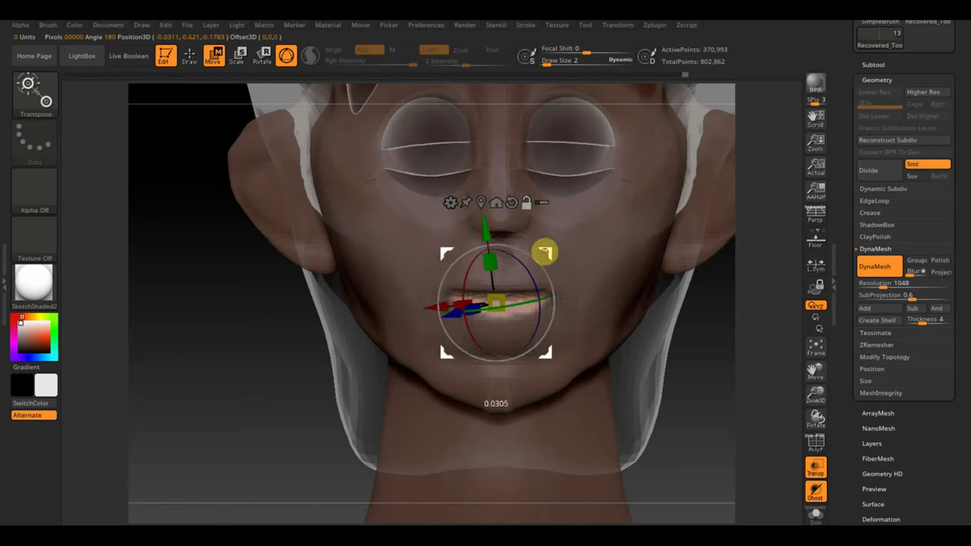
mouse_move(514, 304)
mouse_down()
mouse_move(546, 303)
mouse_move(550, 272)
mouse_up()
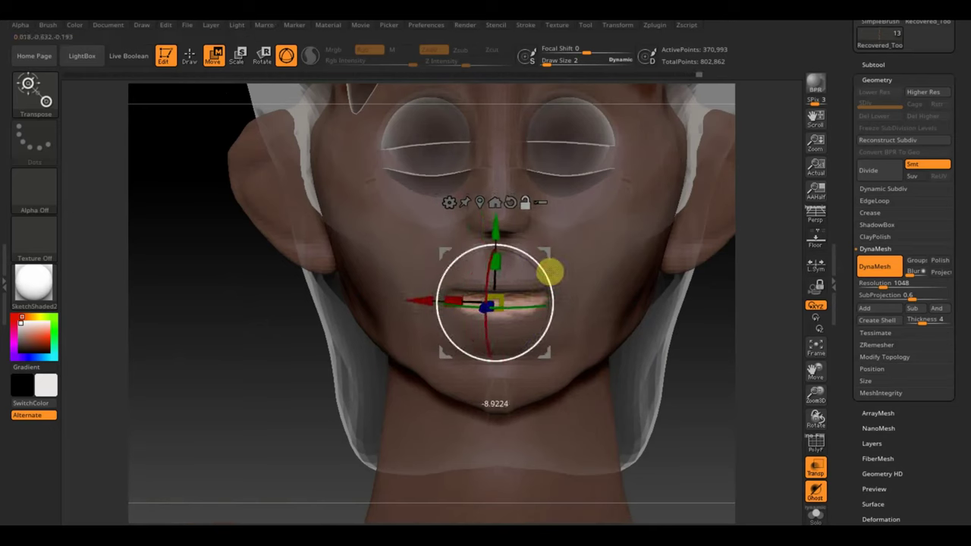
drag(463, 309, 527, 306)
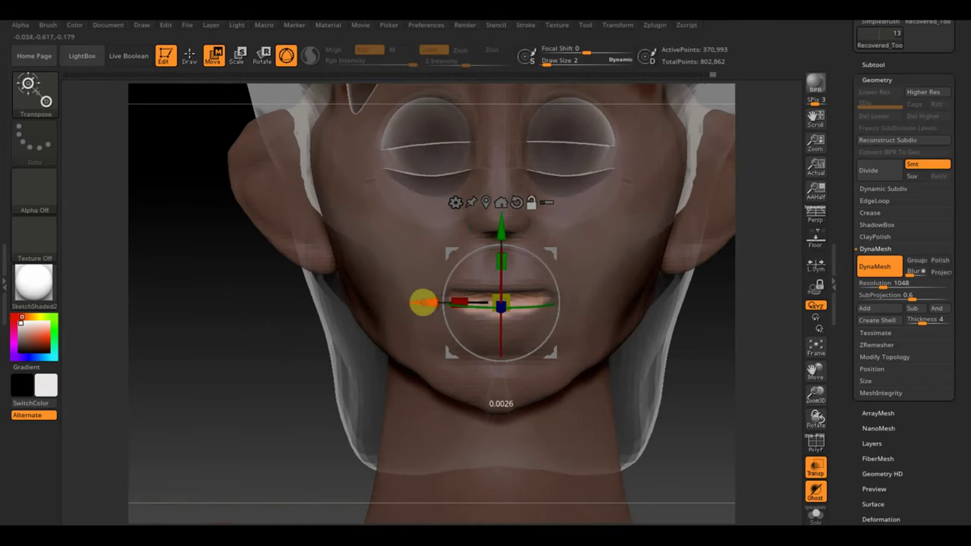
Step: Move the lips back along Z and scale them taller and wider
mouse_move(336, 353)
mouse_down()
mouse_move(247, 393)
mouse_move(310, 394)
mouse_up()
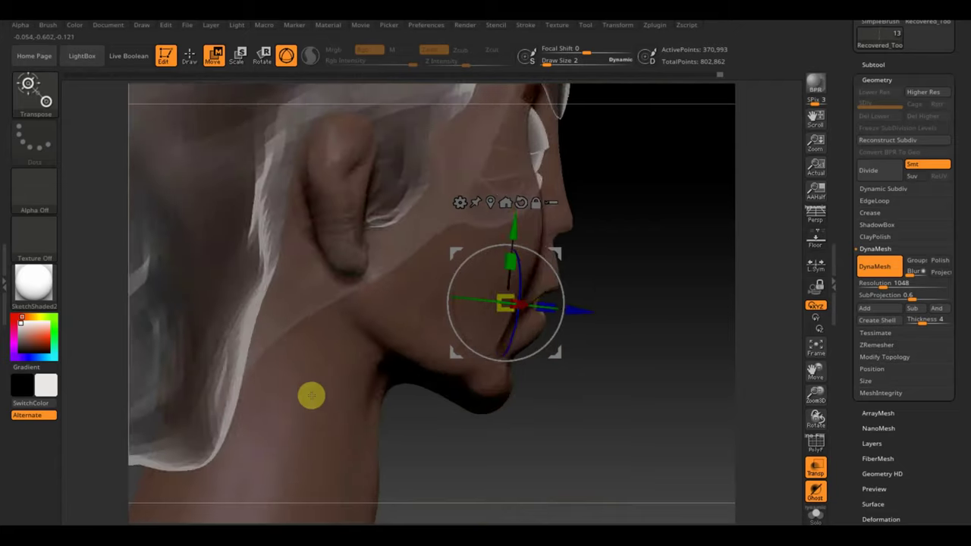
drag(569, 425, 585, 428)
drag(590, 305, 521, 303)
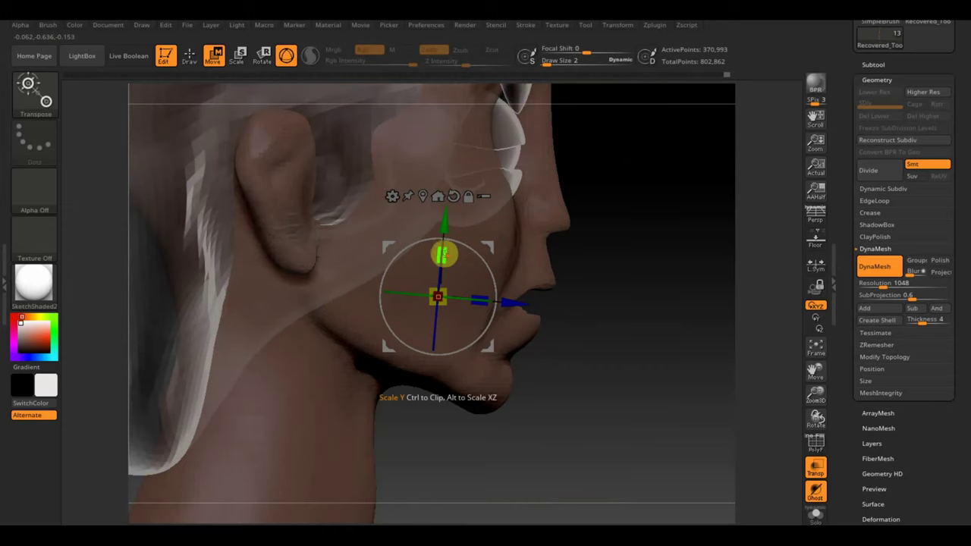
drag(628, 281, 564, 264)
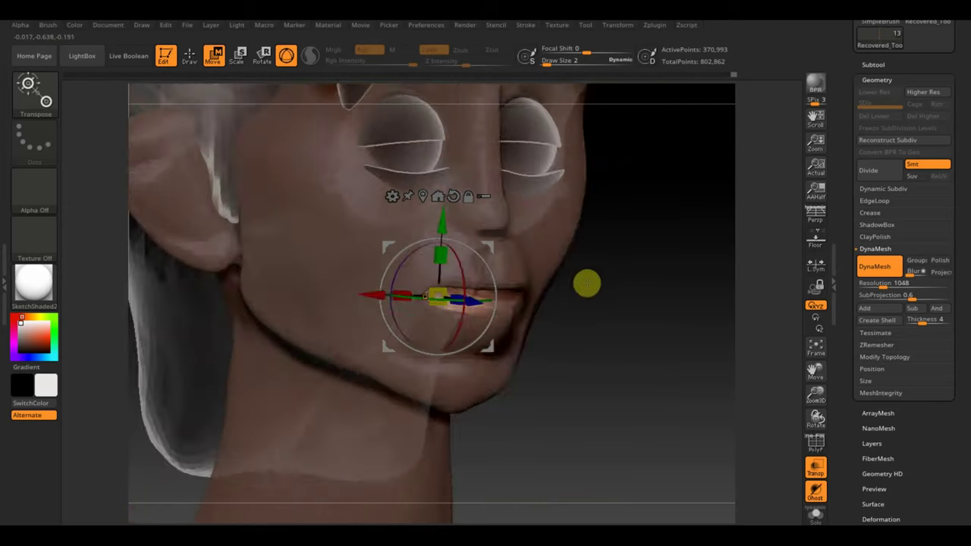
mouse_move(652, 360)
mouse_down()
mouse_move(668, 406)
mouse_move(683, 362)
mouse_move(684, 378)
mouse_move(672, 380)
mouse_up()
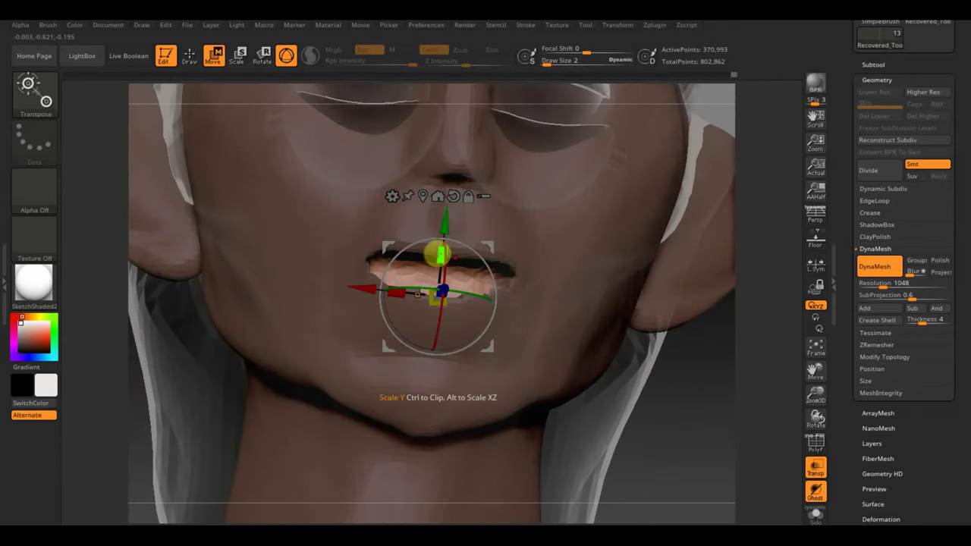
drag(441, 248, 444, 239)
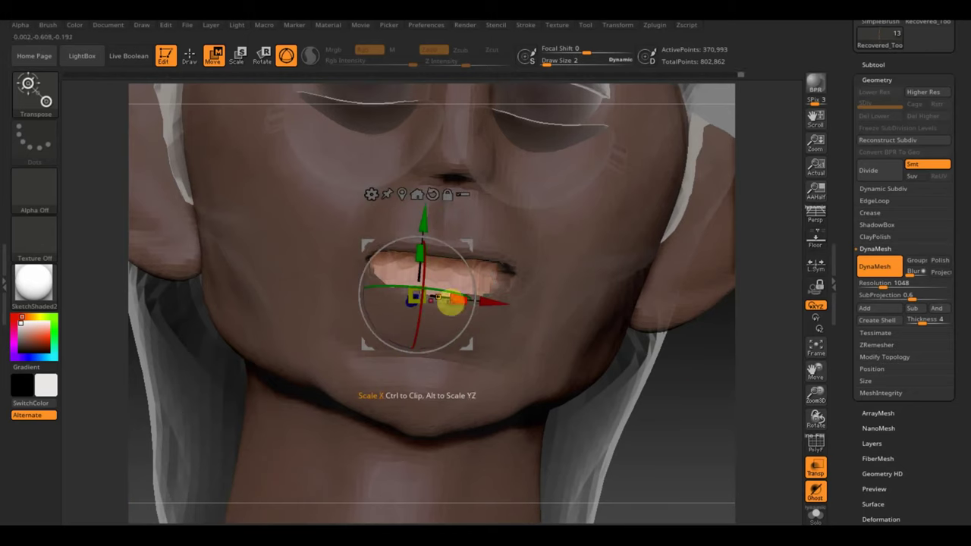
drag(453, 302, 464, 302)
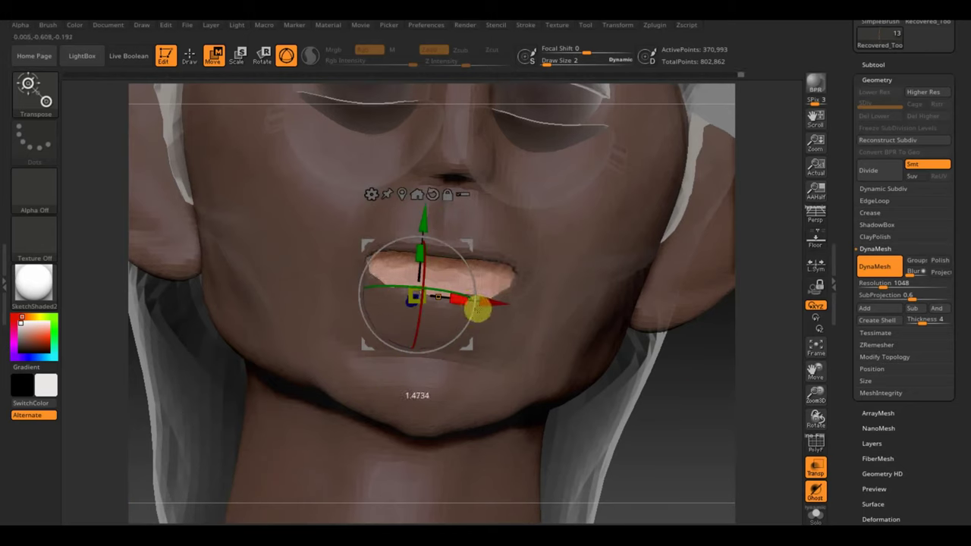
drag(642, 385, 689, 415)
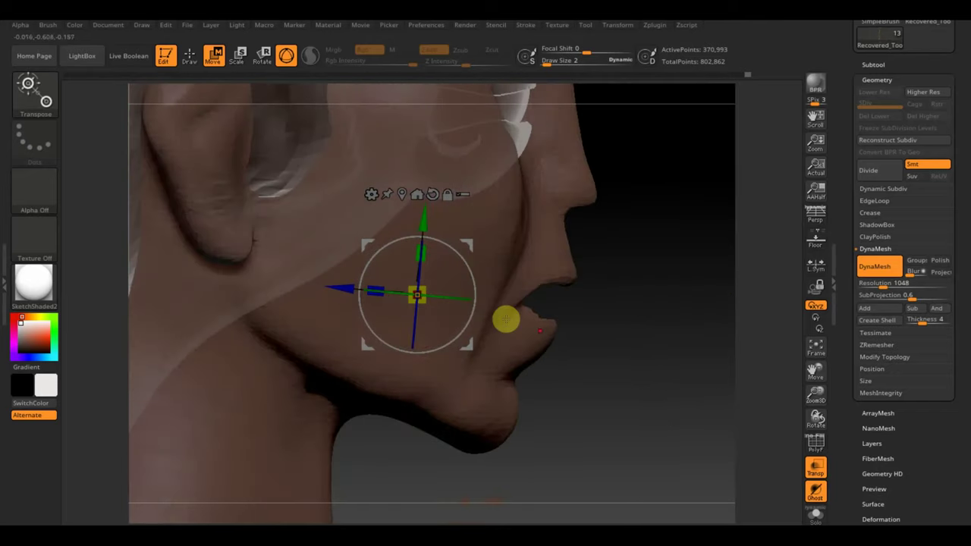
Step: Push the unmasked mouth inward with the gizmo handles, scaling it to about 0.95
drag(336, 282, 325, 283)
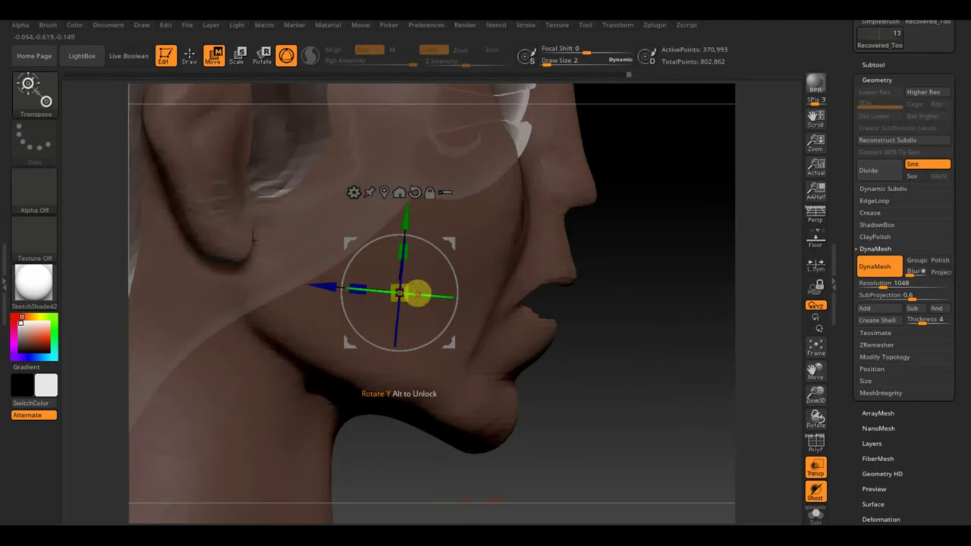
mouse_move(665, 353)
mouse_down()
mouse_move(645, 280)
mouse_move(628, 300)
mouse_move(633, 319)
mouse_move(663, 324)
mouse_up()
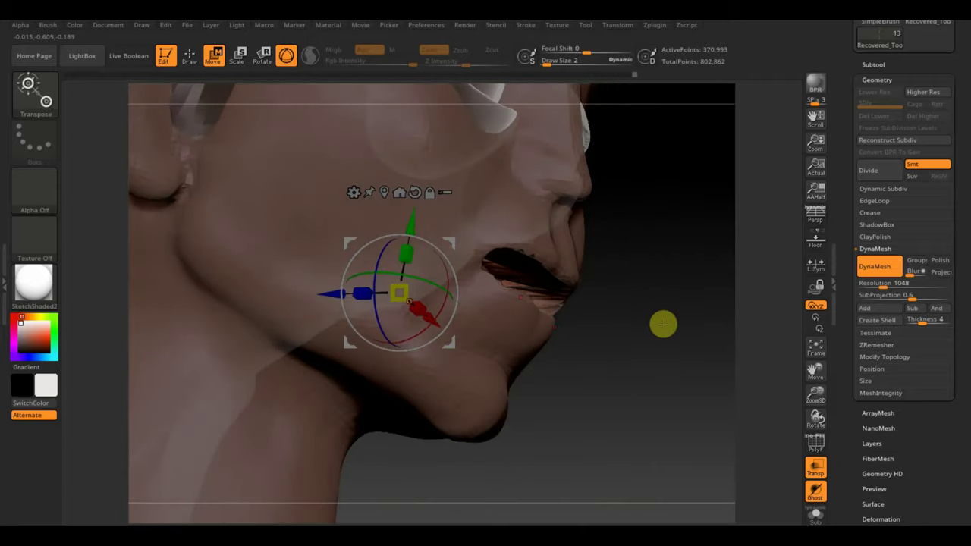
drag(408, 256, 414, 243)
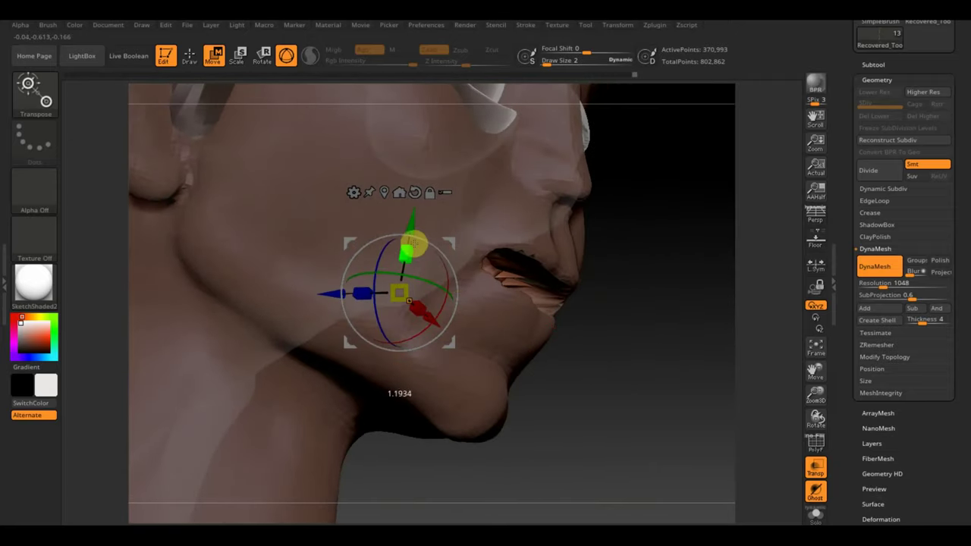
mouse_move(675, 341)
mouse_down()
mouse_move(633, 301)
mouse_move(617, 330)
mouse_move(638, 390)
mouse_move(627, 295)
mouse_move(639, 280)
mouse_move(624, 269)
mouse_move(611, 276)
mouse_up()
mouse_move(225, 223)
mouse_down()
mouse_move(218, 208)
mouse_move(233, 232)
mouse_up()
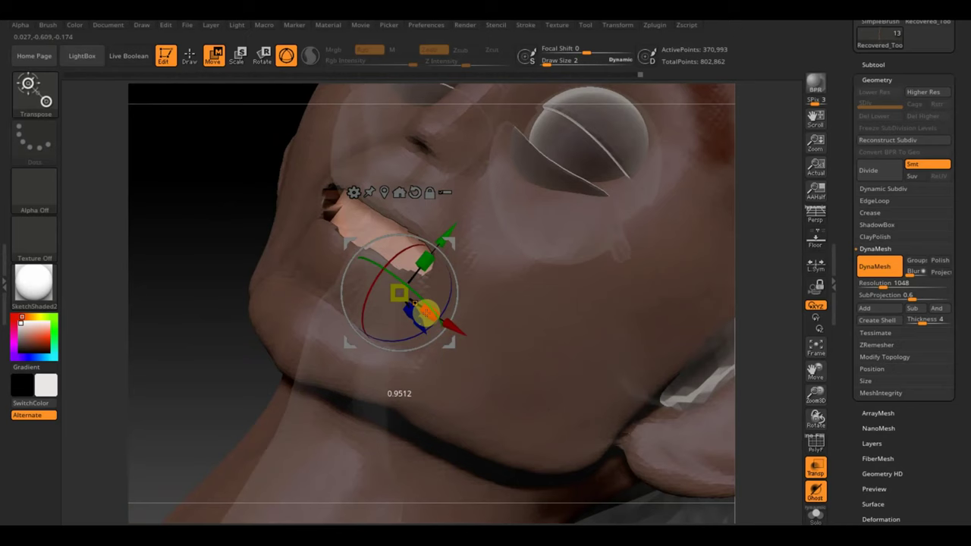
mouse_move(199, 221)
mouse_down()
mouse_move(190, 232)
mouse_move(212, 232)
mouse_move(226, 210)
mouse_move(214, 265)
mouse_up()
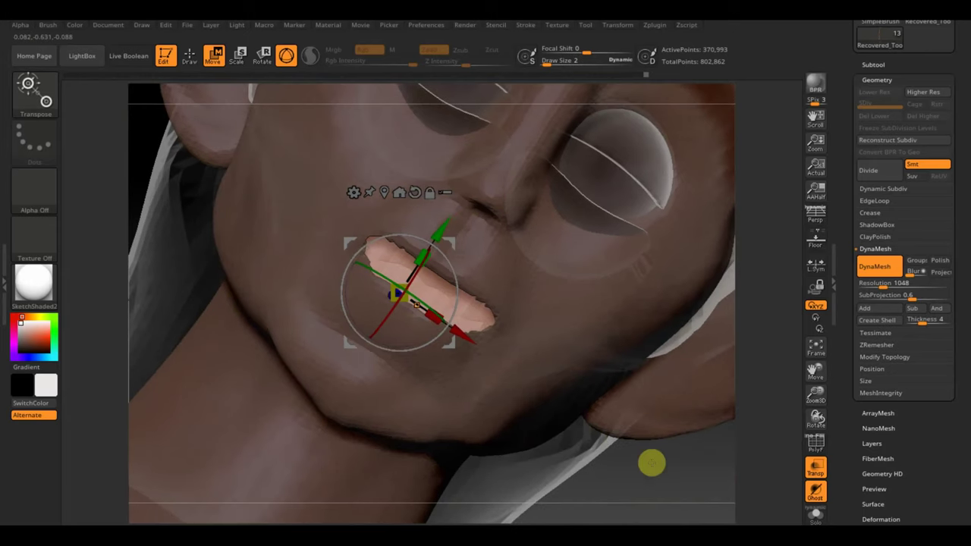
shift+drag(650, 462, 661, 486)
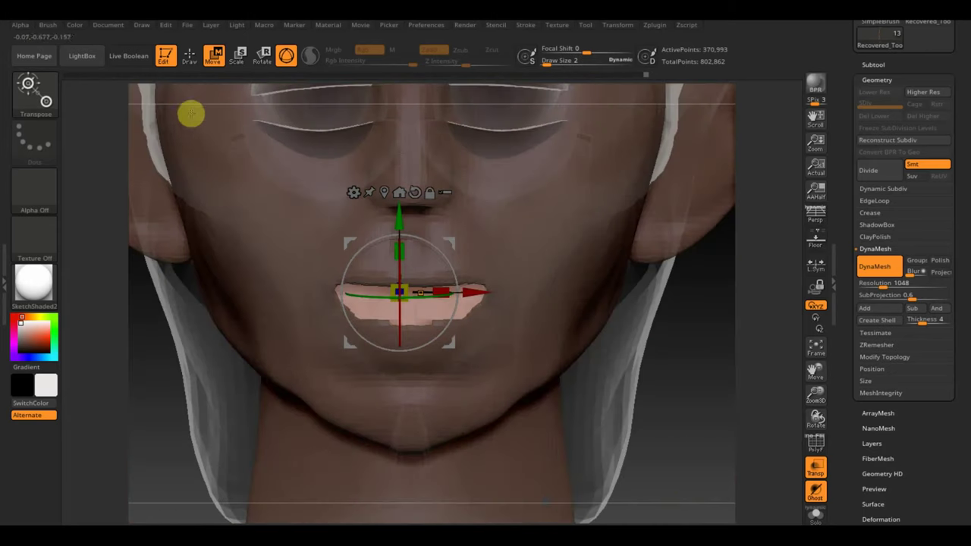
Step: Invert the mask, reshape the upper lip and left mouth corner, and QuickSave
click(189, 56)
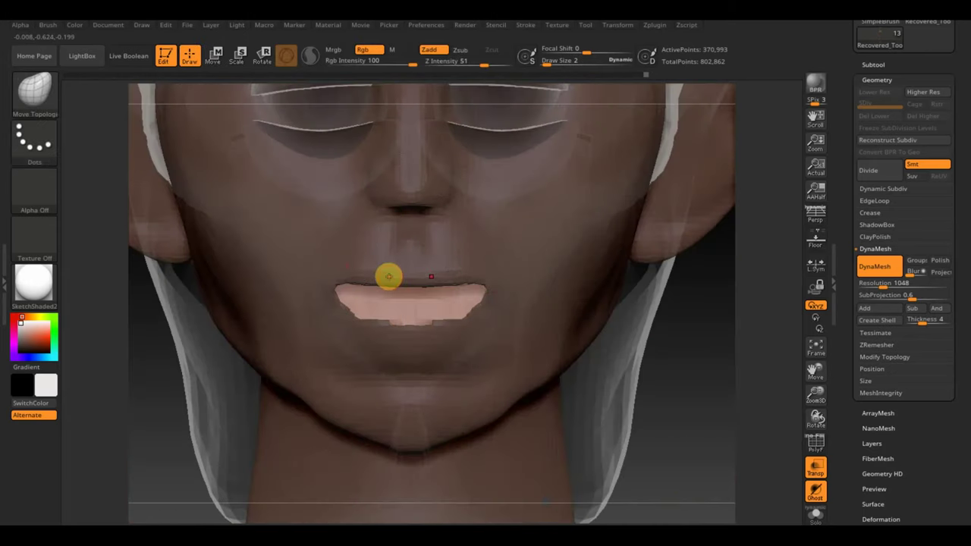
key(ctrl+i)
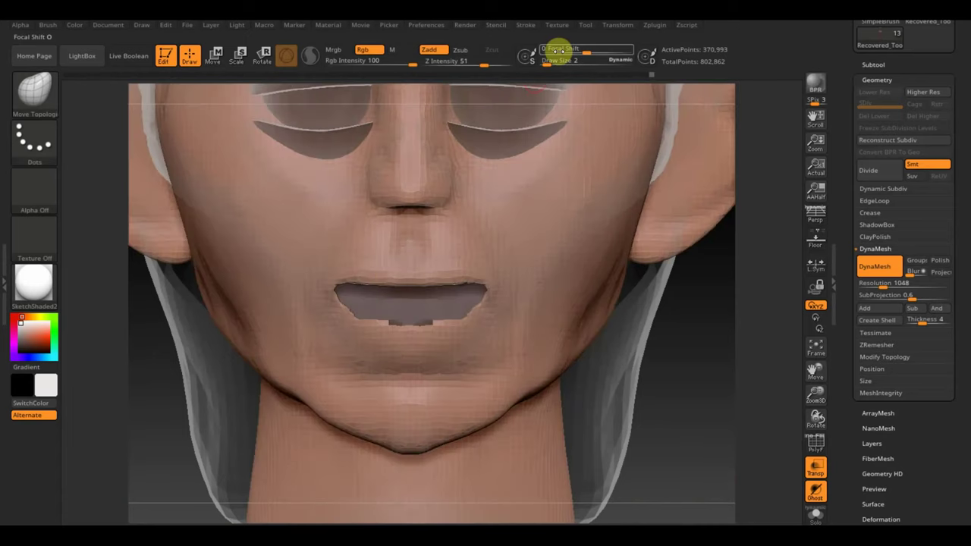
drag(551, 60, 554, 63)
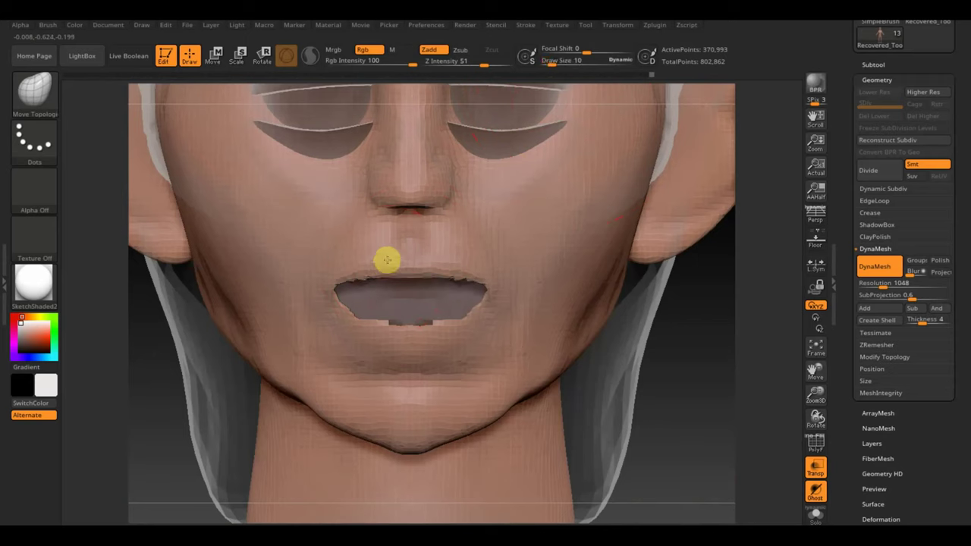
drag(382, 270, 390, 266)
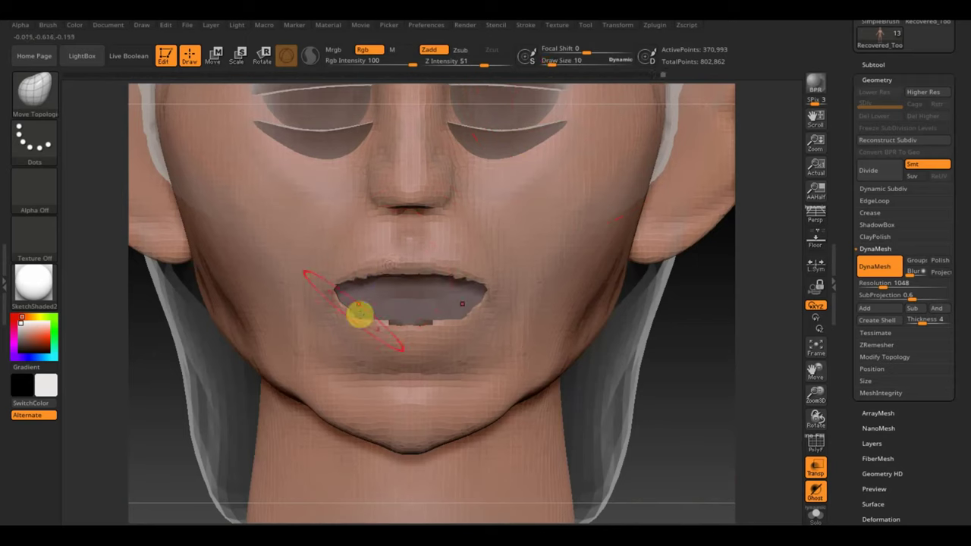
drag(332, 291, 331, 304)
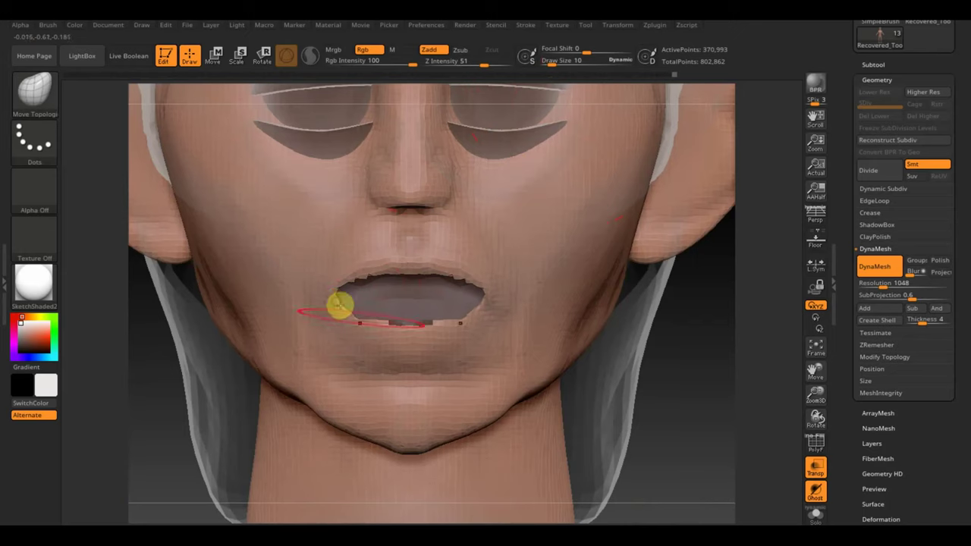
mouse_move(668, 391)
mouse_down()
mouse_move(688, 403)
mouse_move(689, 475)
mouse_move(683, 365)
mouse_move(674, 386)
mouse_move(655, 385)
mouse_move(687, 370)
mouse_move(713, 384)
mouse_move(688, 388)
mouse_up()
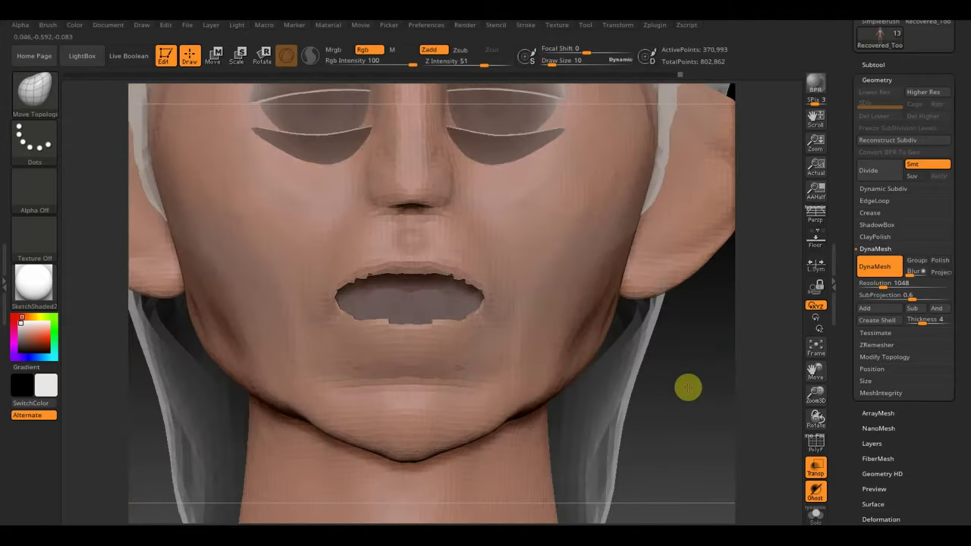
key(ctrl+s)
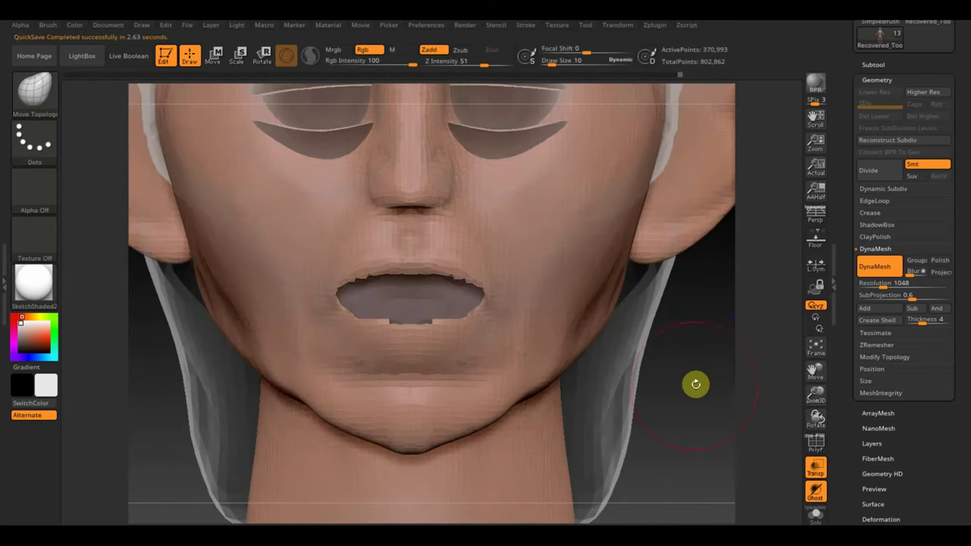
alt+drag(692, 413, 637, 247)
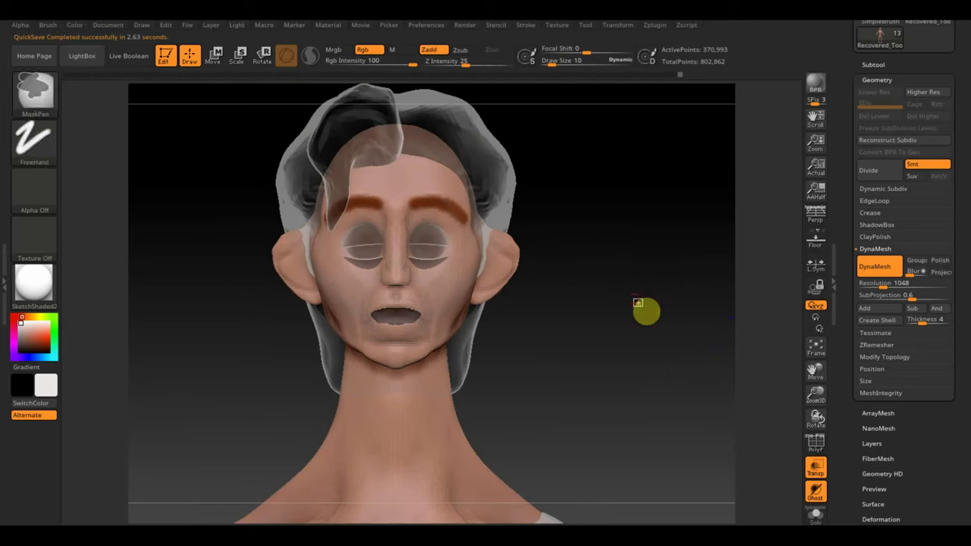
Step: DynaMesh the head to 372,208 points, smooth the lips, and select ClayBuildup
click(875, 269)
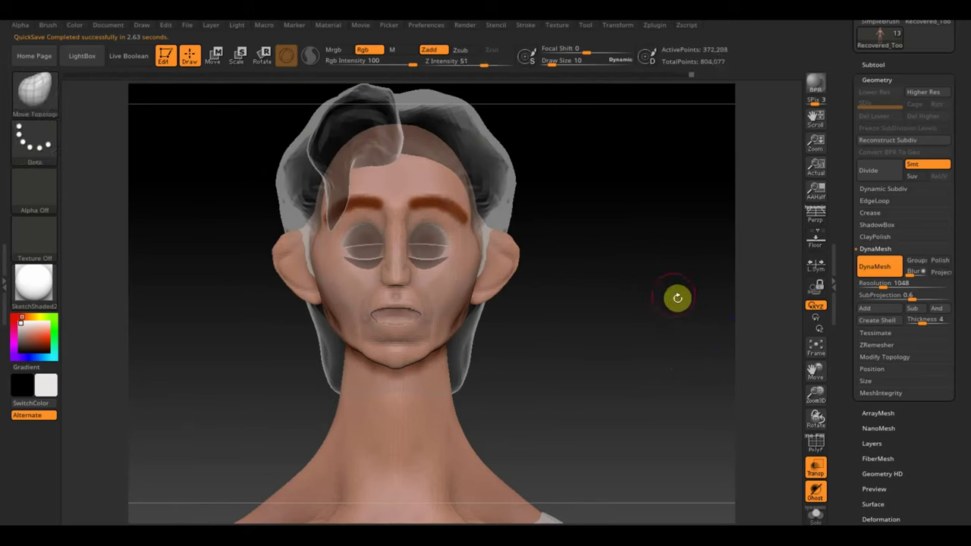
mouse_move(631, 329)
alt+mouse_down()
mouse_move(689, 428)
mouse_move(687, 330)
alt+mouse_up()
key(shift)
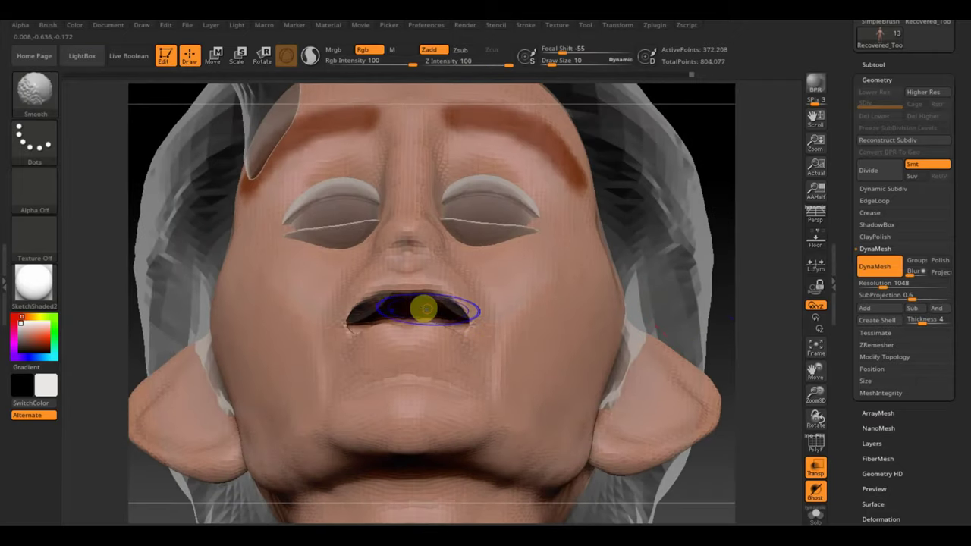
drag(744, 269, 744, 338)
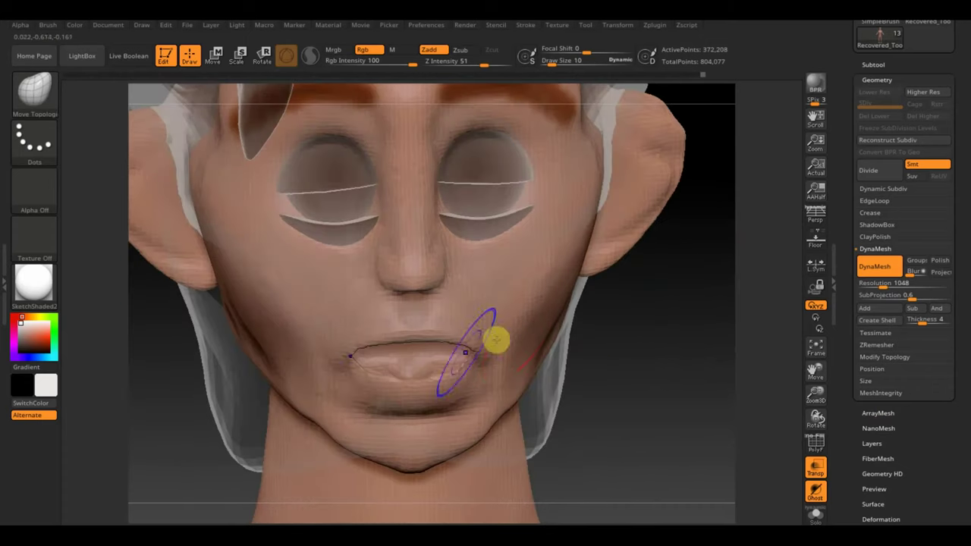
shift+drag(494, 338, 412, 366)
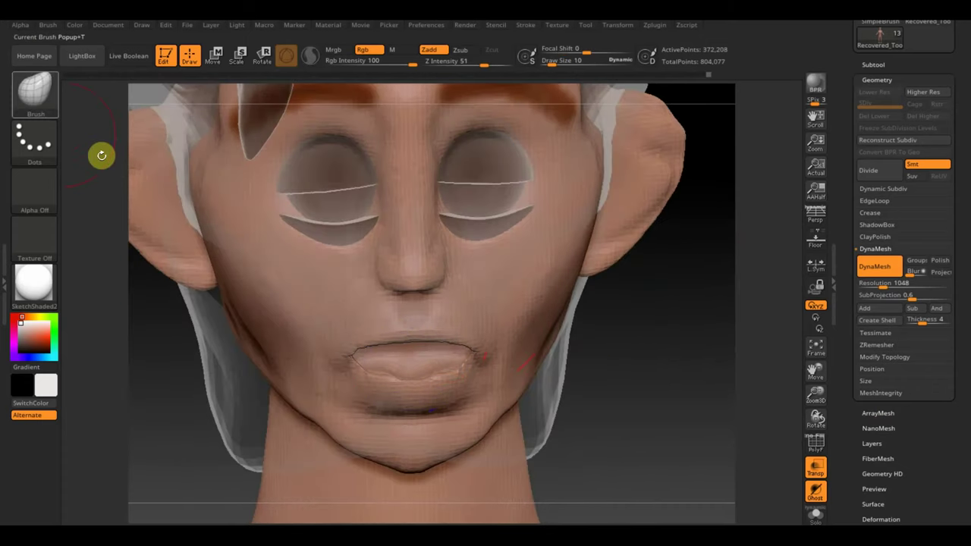
click(35, 106)
click(149, 104)
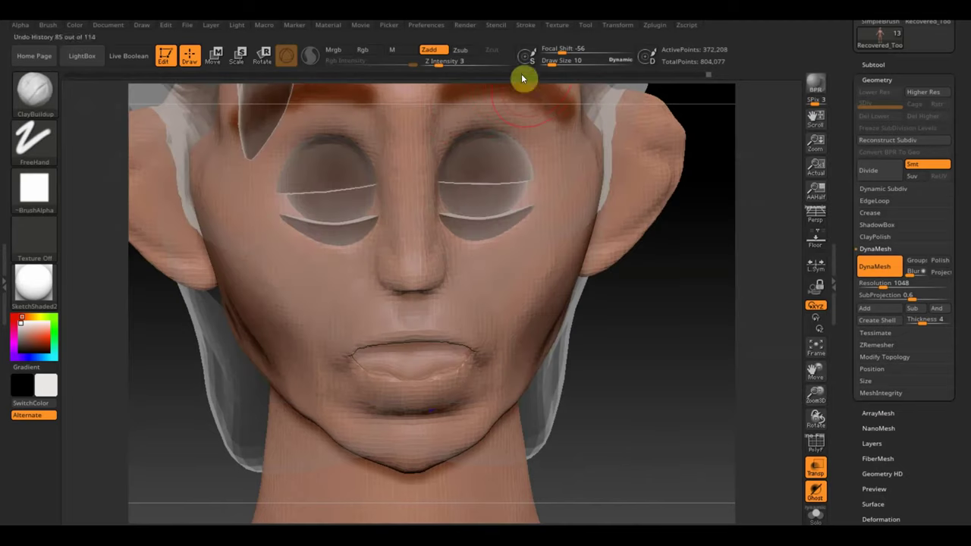
Step: Build up the lower lip with ClayBuildup at Draw Size 3
drag(558, 66, 543, 65)
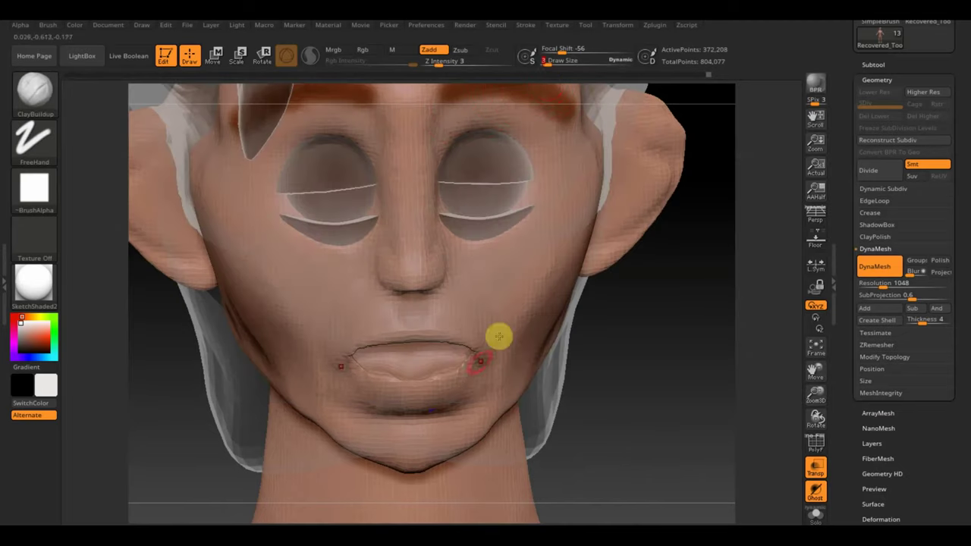
drag(625, 368, 452, 402)
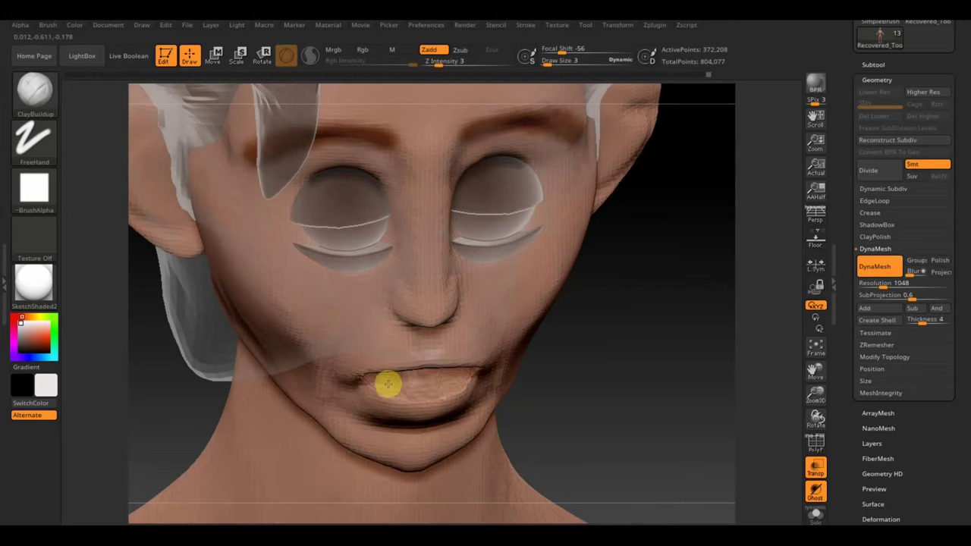
drag(380, 385, 430, 391)
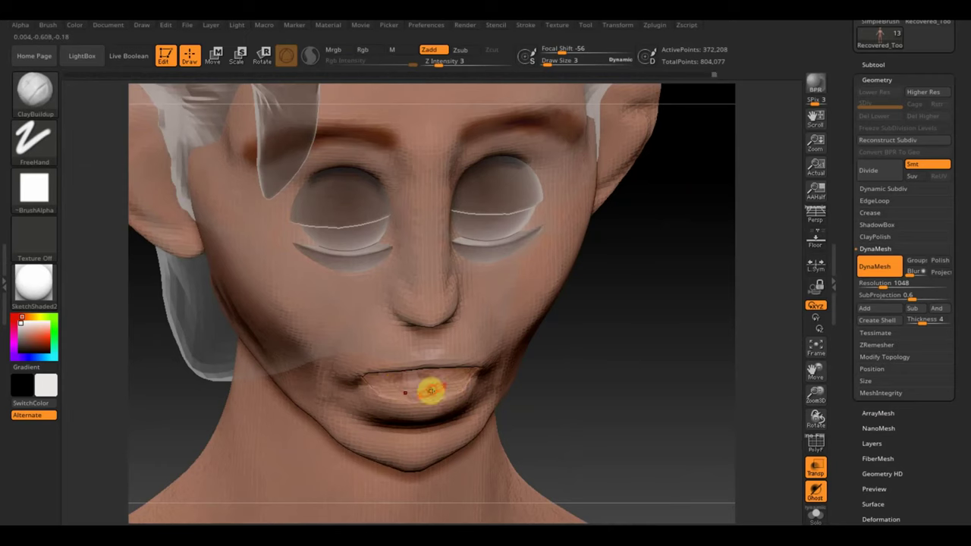
drag(607, 414, 614, 375)
drag(394, 398, 445, 396)
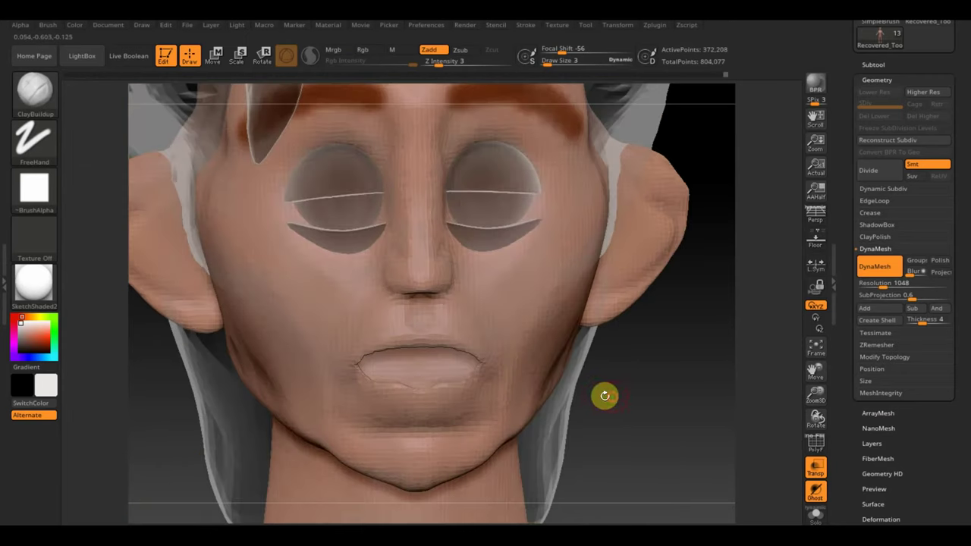
drag(605, 394, 631, 395)
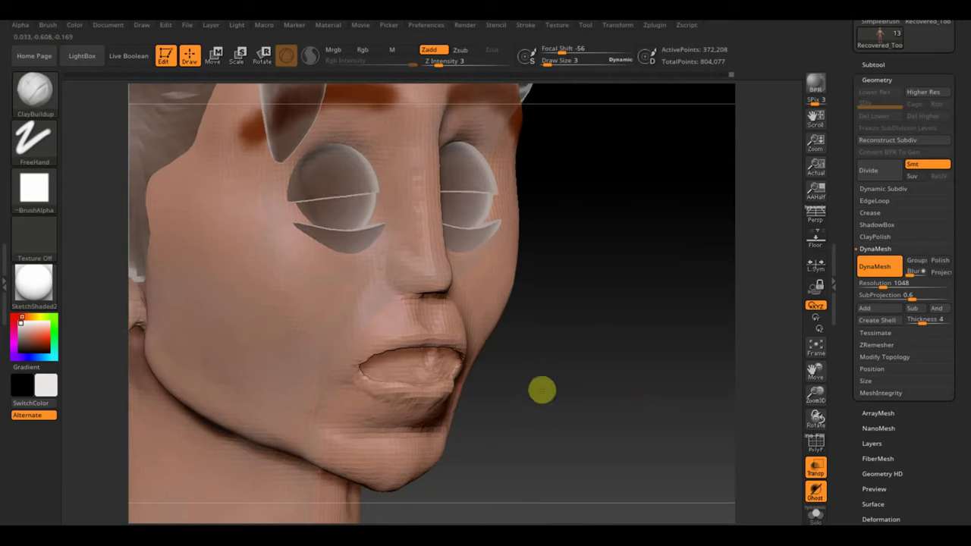
drag(542, 391, 415, 334)
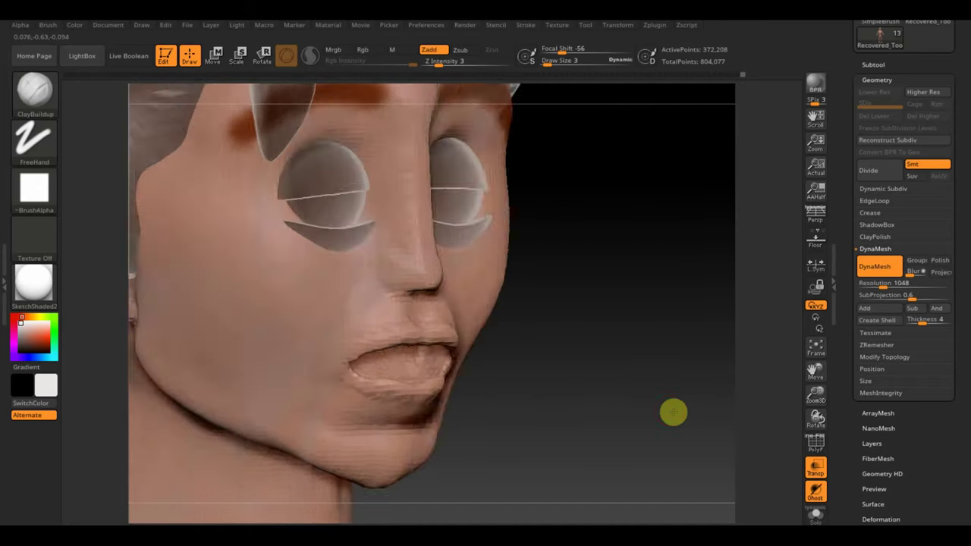
Step: Smooth the upper and lower lips from a three-quarter view
mouse_move(675, 410)
mouse_down()
mouse_move(514, 354)
mouse_move(386, 338)
mouse_move(414, 336)
mouse_move(415, 327)
mouse_move(347, 347)
mouse_up()
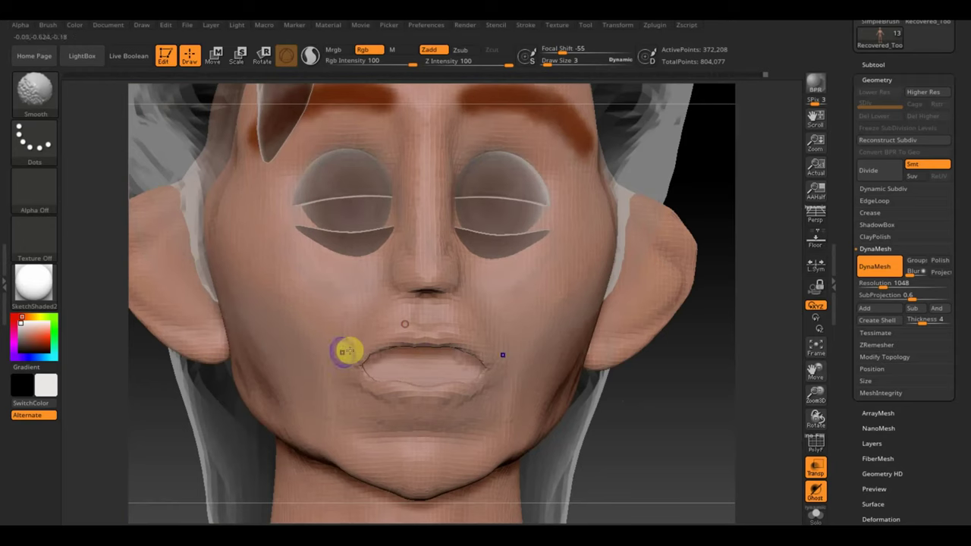
shift+drag(483, 379, 449, 390)
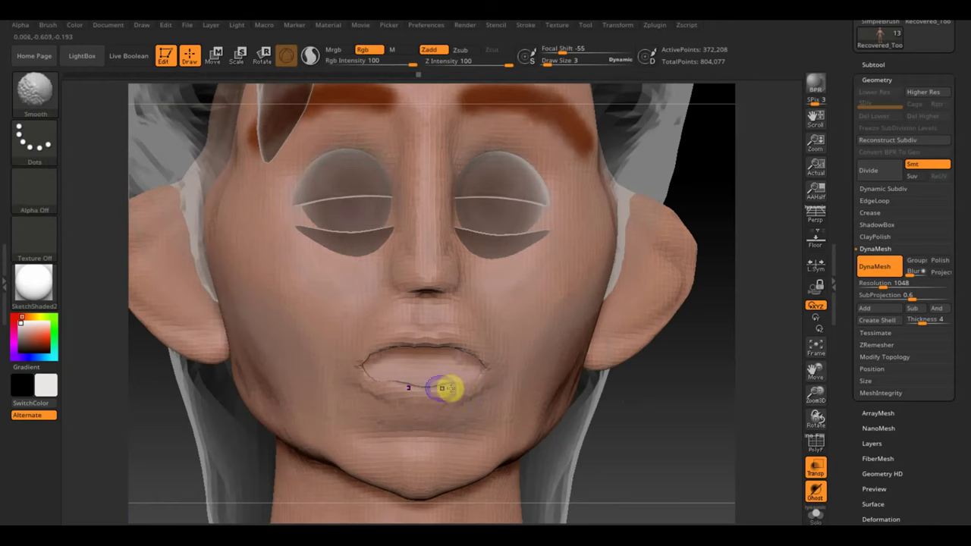
mouse_move(590, 418)
mouse_down()
mouse_move(598, 473)
mouse_move(573, 470)
mouse_move(564, 410)
mouse_move(592, 390)
mouse_up()
shift+drag(425, 389, 390, 395)
Step: Show the hair and eyes solid, lightly smooth the lower lip, and return to front view
click(817, 469)
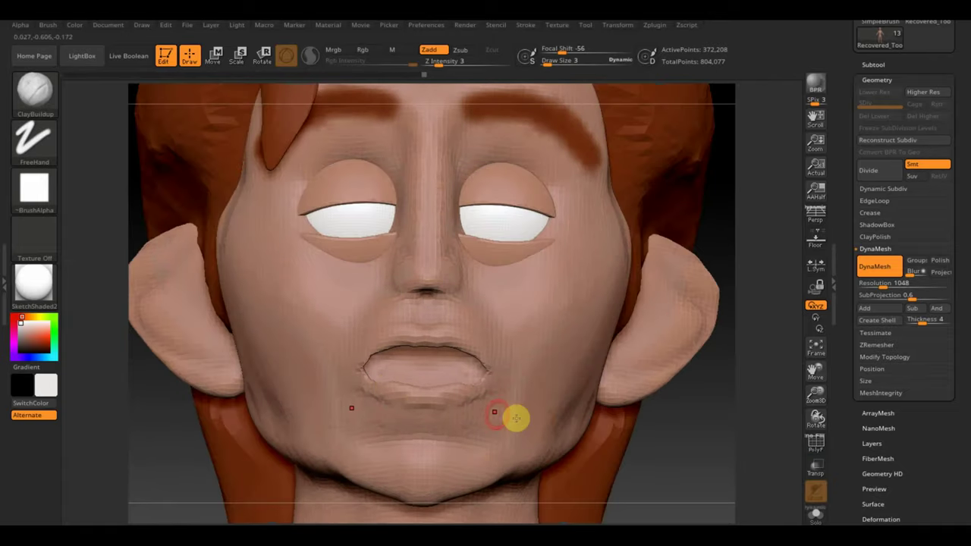
mouse_move(377, 393)
shift+mouse_down()
mouse_move(490, 390)
mouse_move(381, 387)
shift+mouse_up()
mouse_move(692, 487)
mouse_down()
mouse_move(703, 486)
mouse_move(559, 473)
mouse_up()
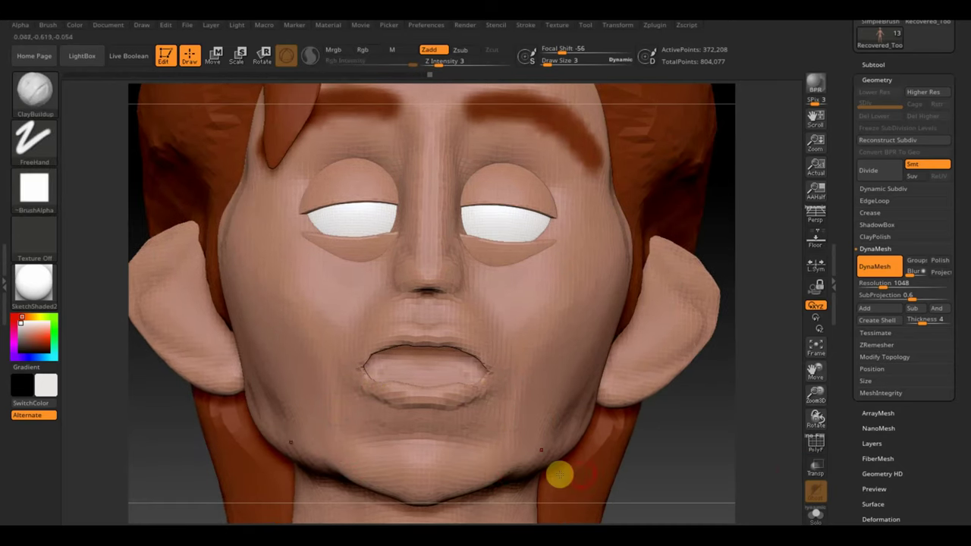
Step: Set Draw Size to 7, build up the right jawline with ClayBuildup, and smooth the chin
click(549, 66)
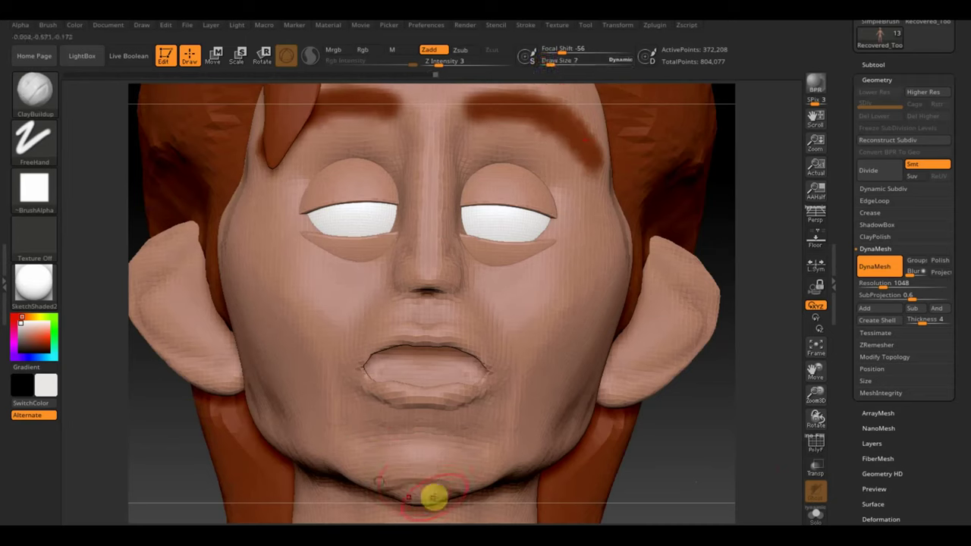
drag(392, 478, 569, 479)
shift+drag(445, 489, 425, 501)
Step: Turn the head to a right-side profile and fill out the cheek and jaw below the ear
mouse_move(668, 493)
mouse_down()
mouse_move(585, 486)
mouse_move(564, 378)
mouse_move(581, 312)
mouse_move(588, 341)
mouse_move(567, 327)
mouse_up()
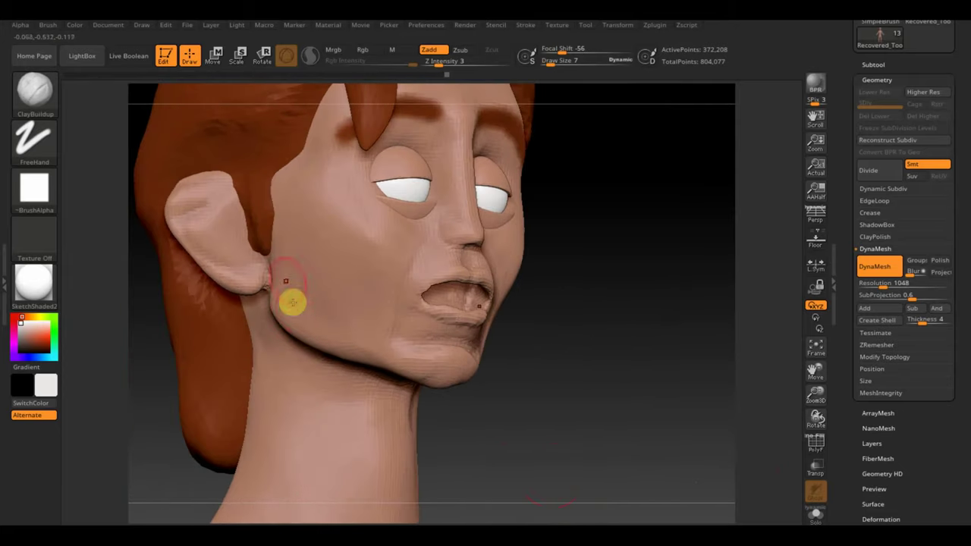
click(280, 261)
mouse_move(280, 261)
mouse_down()
mouse_move(318, 288)
mouse_move(336, 321)
mouse_move(293, 279)
mouse_move(289, 304)
mouse_up()
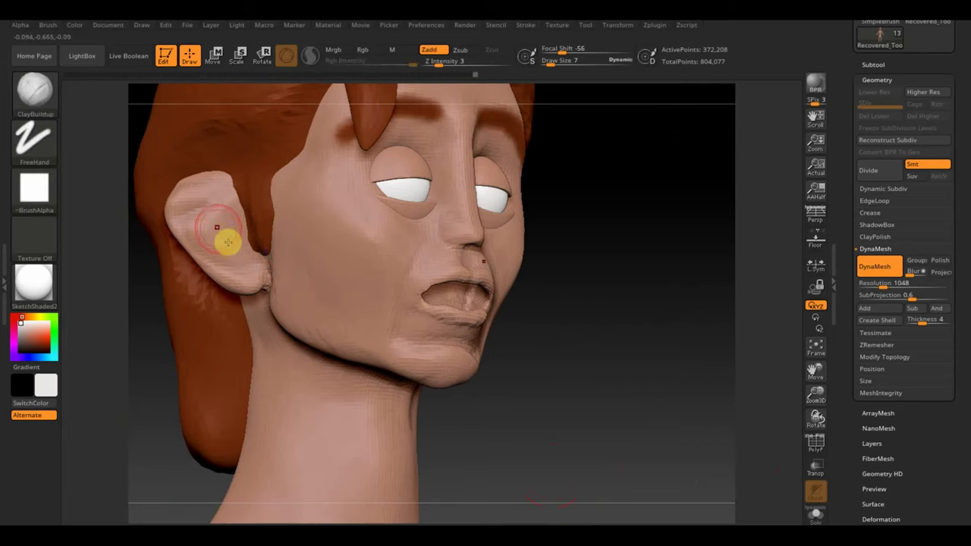
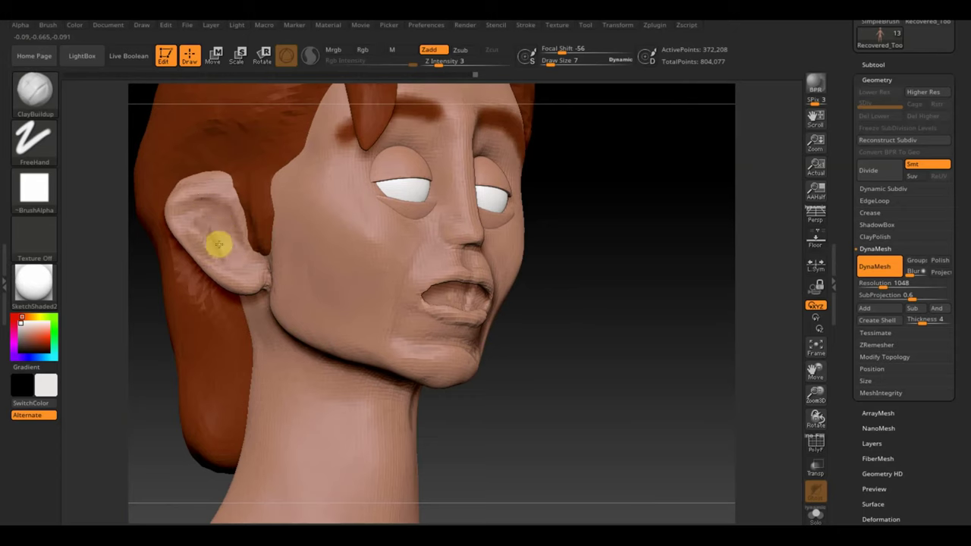
Step: Fill out the ear's back edge with ClayBuildup, then turn the head to front view
mouse_move(223, 201)
mouse_down()
mouse_move(233, 194)
mouse_move(162, 202)
mouse_move(202, 182)
mouse_move(176, 203)
mouse_move(248, 274)
mouse_up()
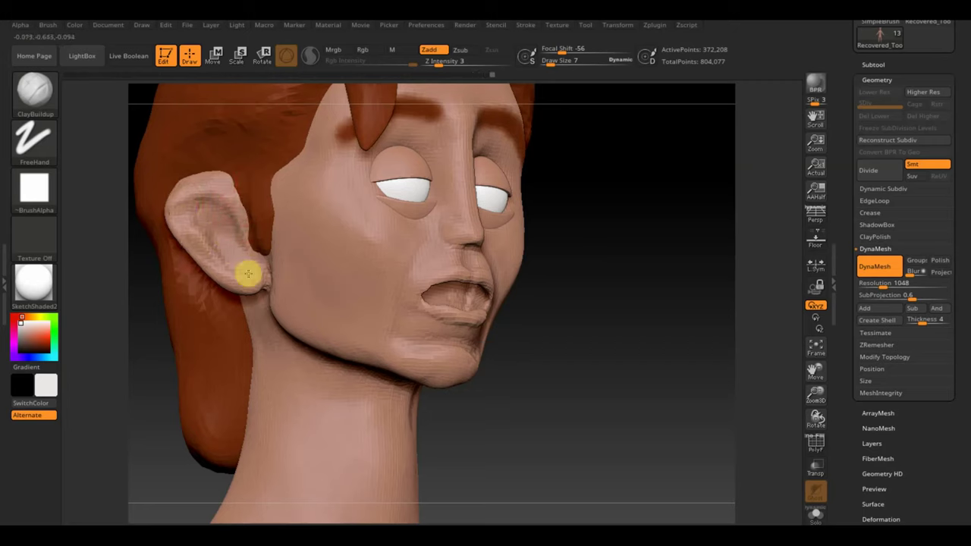
mouse_move(546, 318)
shift+mouse_down()
mouse_move(538, 328)
mouse_move(583, 319)
shift+mouse_up()
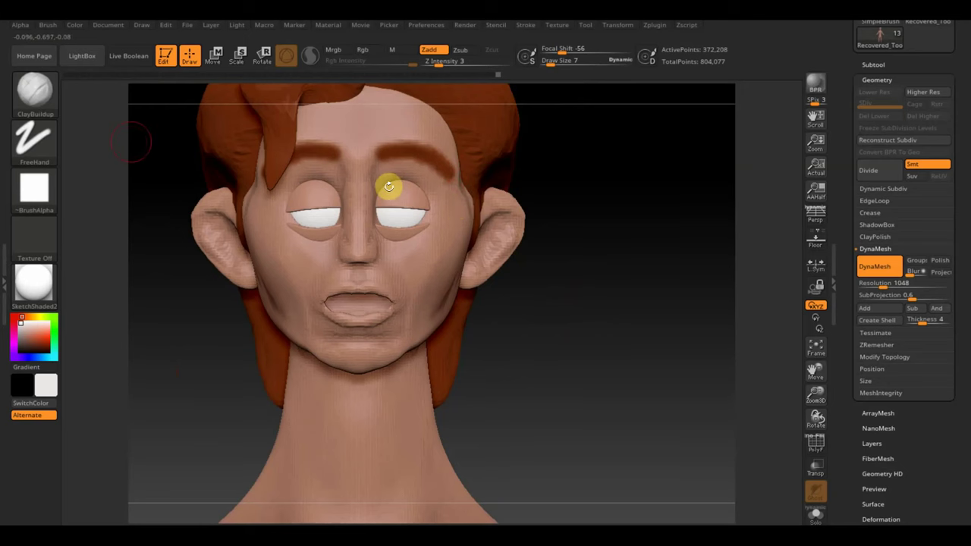
Step: Select the Standard brush at Draw Size 2 and sample the skin tone as paint colour
click(39, 91)
click(387, 103)
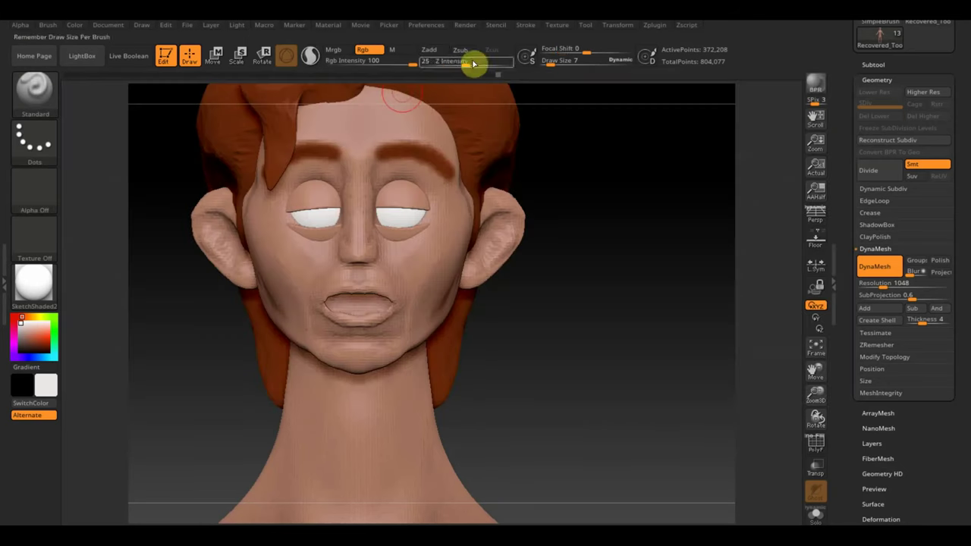
click(546, 61)
text(2)
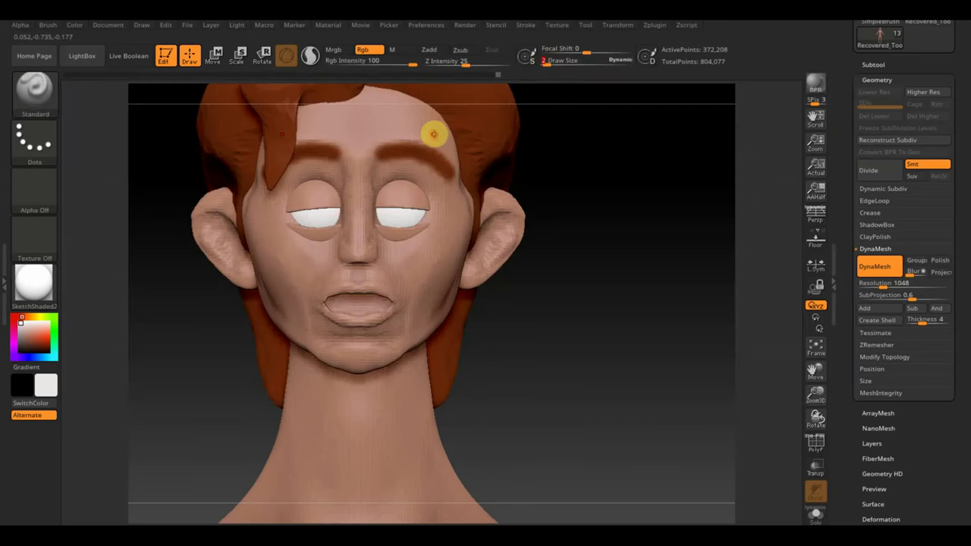
key(c)
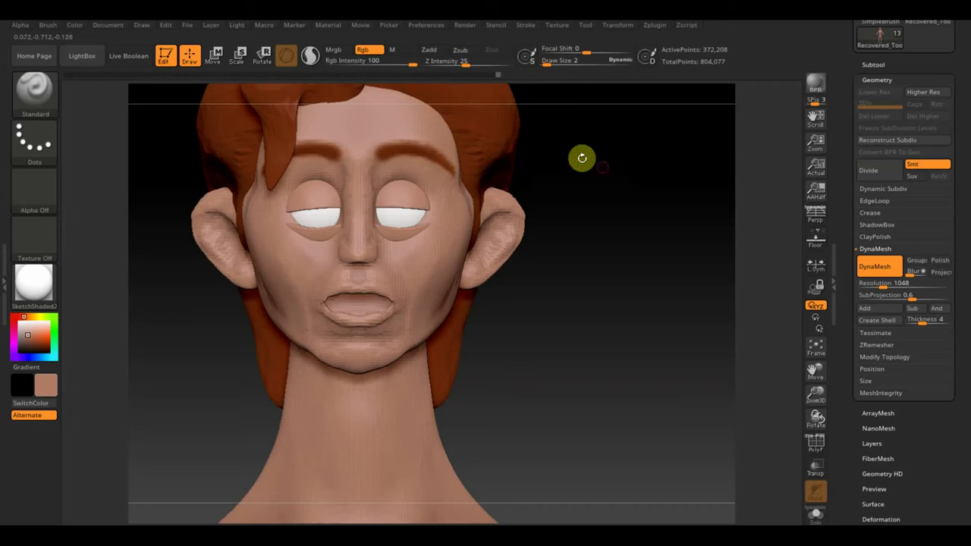
Step: Smooth the lower lip and chin from a near-frontal view
drag(581, 157, 559, 178)
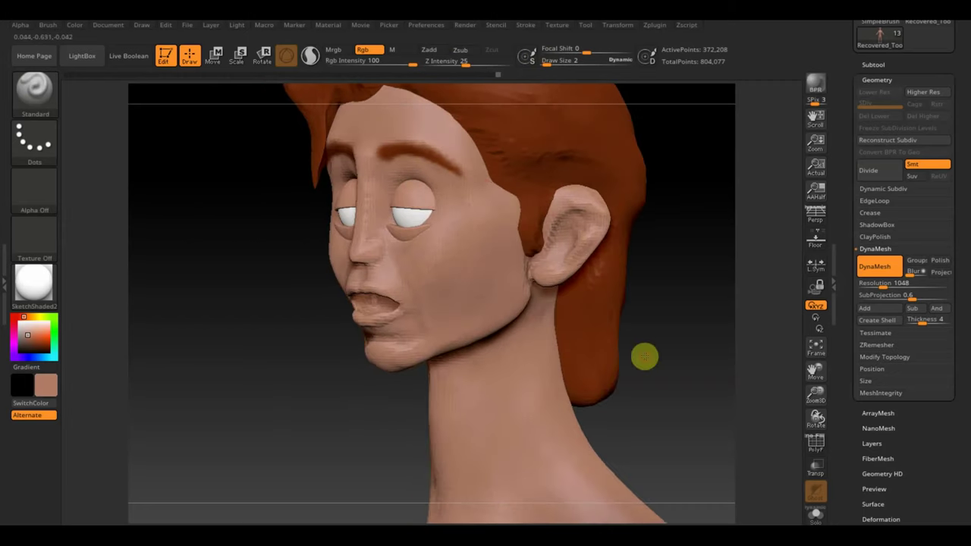
drag(644, 356, 653, 354)
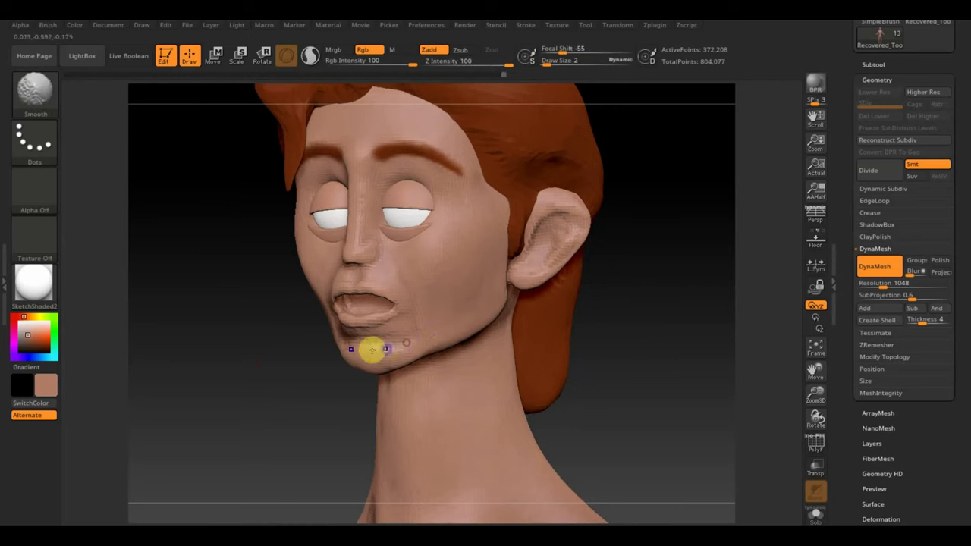
mouse_move(365, 332)
shift+mouse_down()
mouse_move(336, 326)
mouse_move(354, 339)
mouse_move(384, 335)
mouse_move(373, 336)
shift+mouse_up()
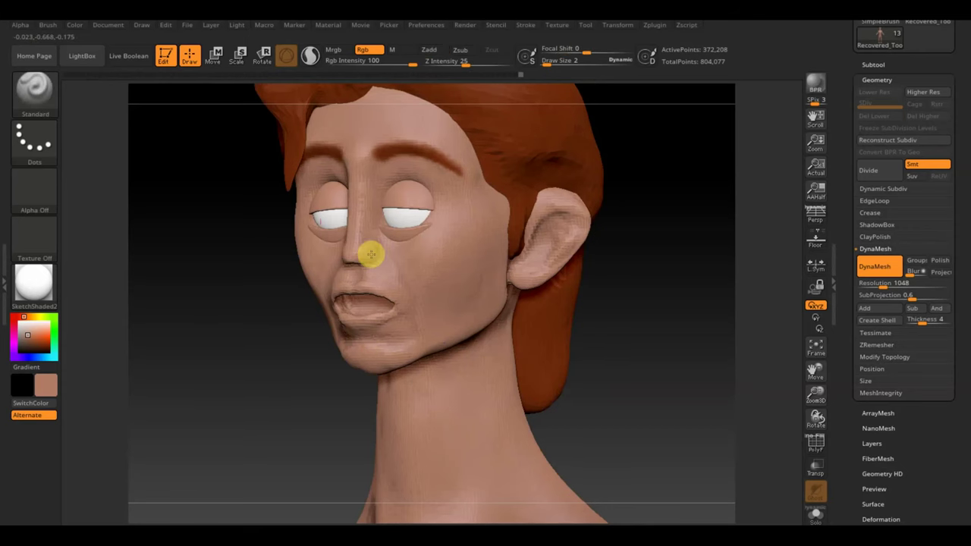
Step: Switch back to ClayBuildup, zoom in on the cheek, and set Draw Size to 2
click(53, 97)
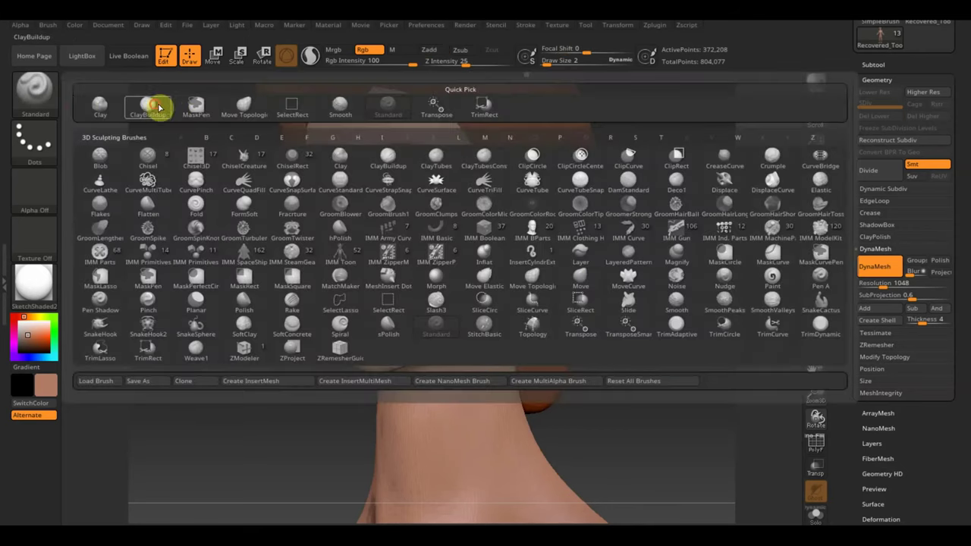
click(152, 106)
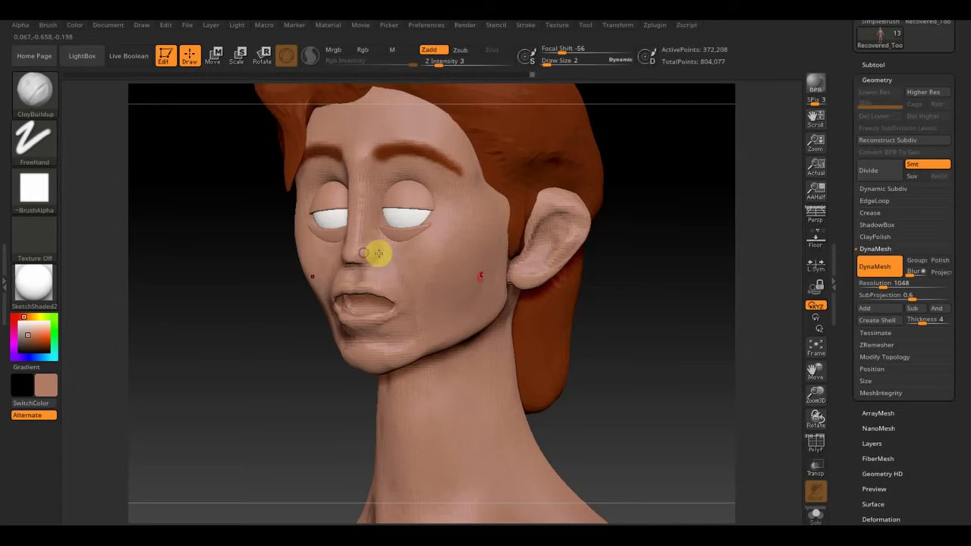
mouse_move(642, 323)
alt+mouse_down()
mouse_move(674, 410)
mouse_move(668, 418)
mouse_move(674, 401)
mouse_move(642, 270)
alt+mouse_up()
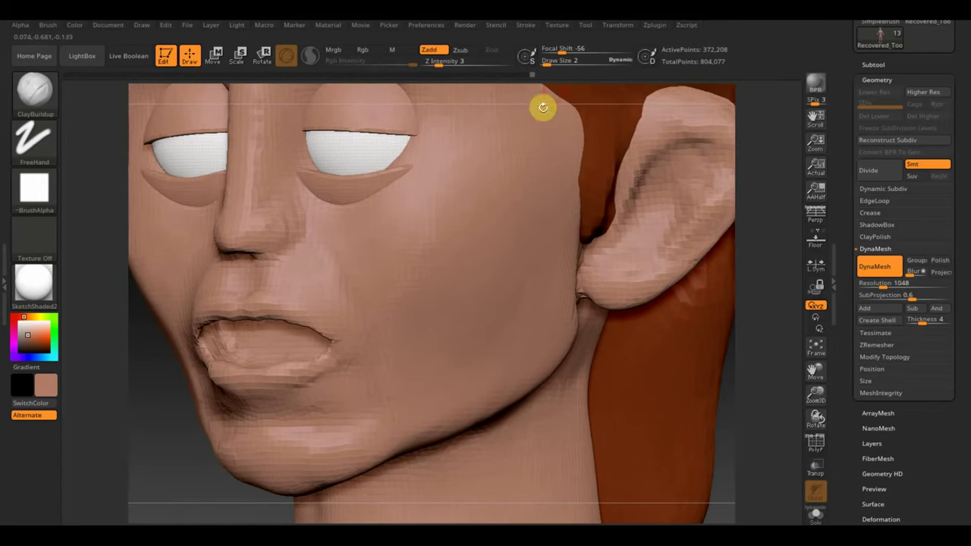
click(547, 60)
drag(546, 60, 544, 61)
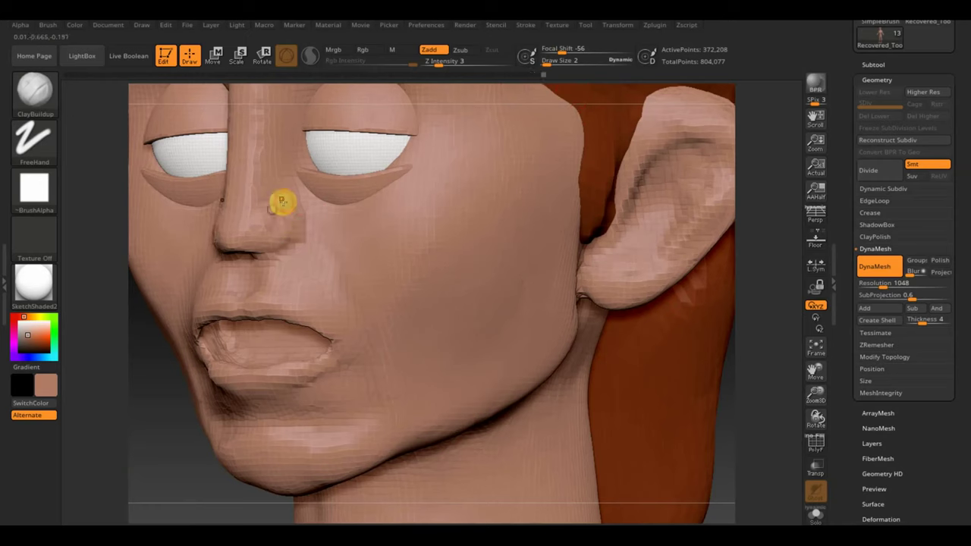
Step: Smooth the side of the nose up toward the bridge, then angle the view upward
key(shift)
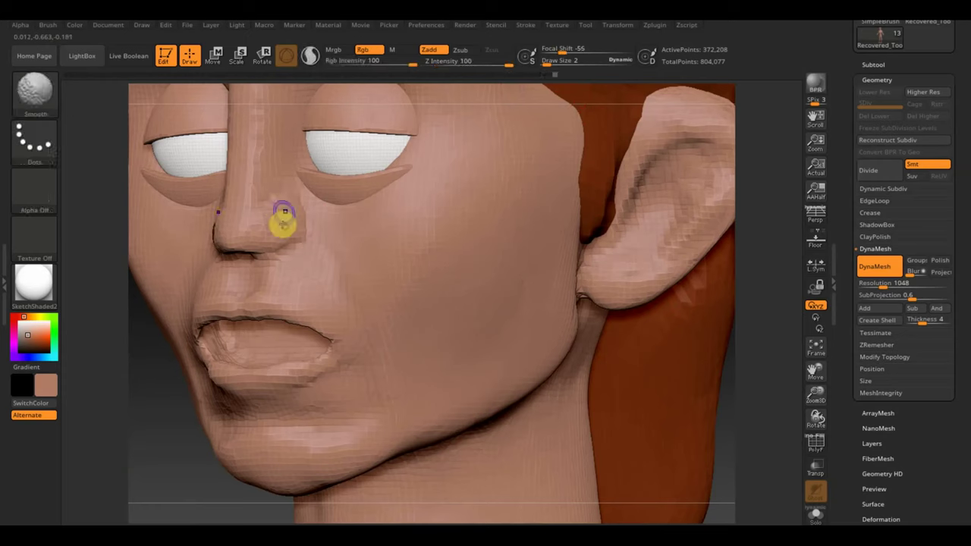
key(shift)
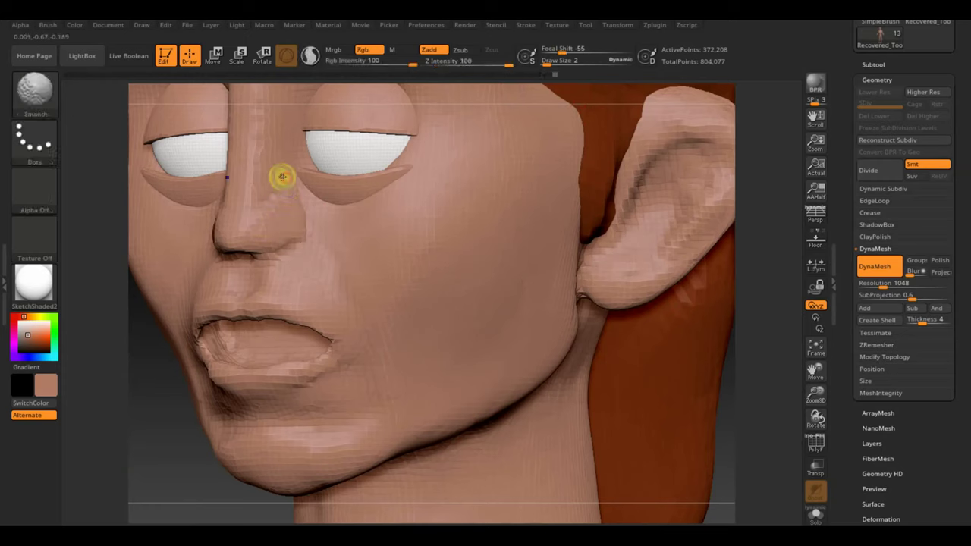
key(shift)
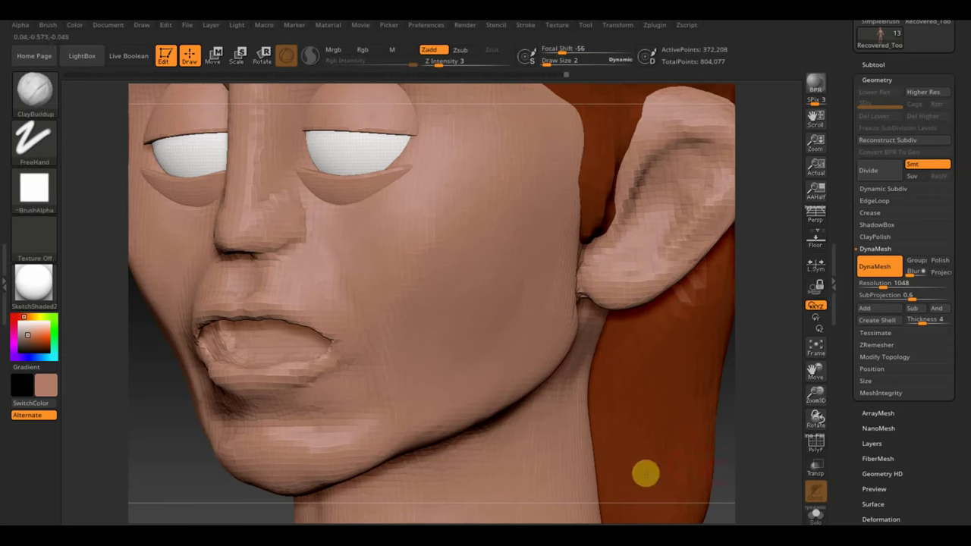
mouse_move(192, 486)
mouse_down()
mouse_move(195, 403)
mouse_move(200, 425)
mouse_up()
mouse_move(607, 253)
mouse_down()
mouse_move(659, 225)
mouse_move(657, 204)
mouse_move(642, 208)
mouse_up()
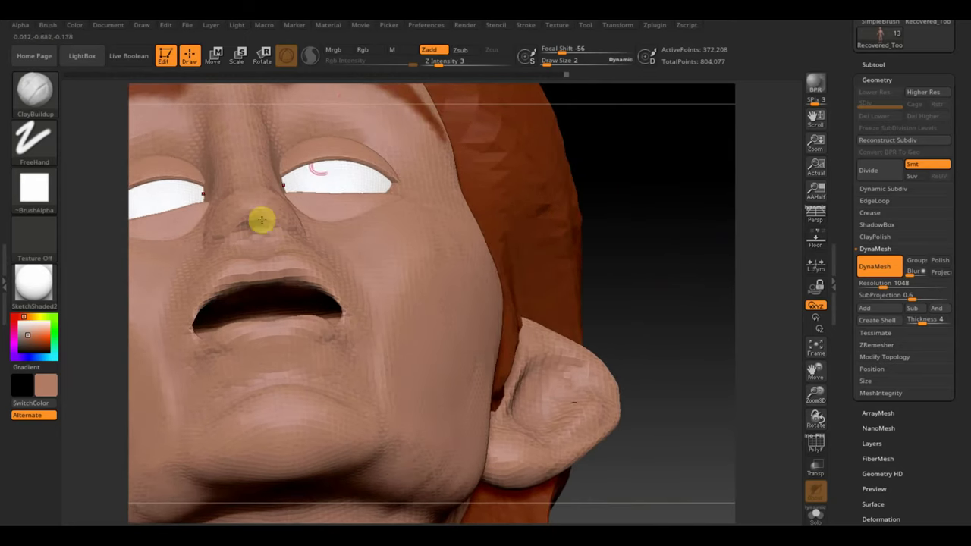
Step: Raise Z Intensity and sculpt the nostrils and a fuller nose profile with ClayBuildup
drag(434, 60, 442, 66)
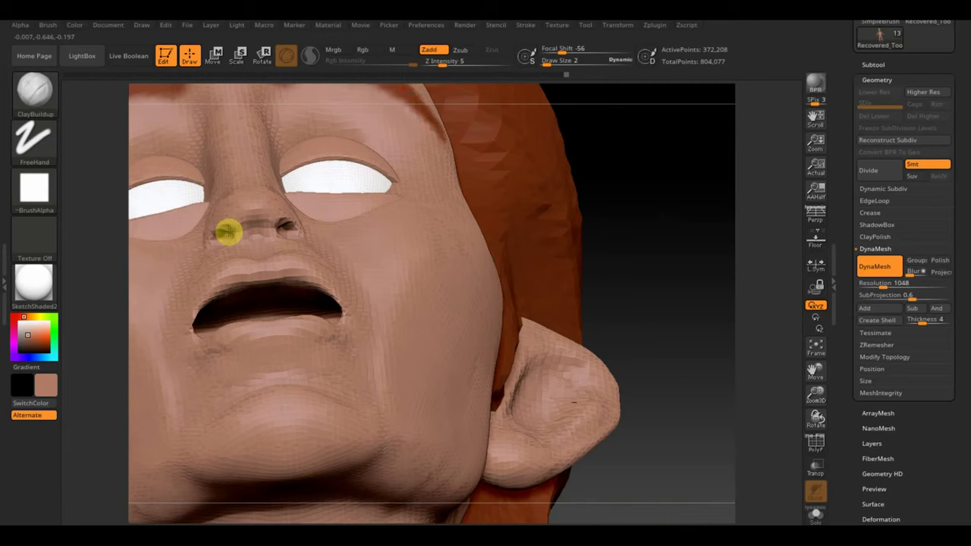
mouse_move(590, 165)
mouse_down()
mouse_move(635, 212)
mouse_move(657, 214)
mouse_move(613, 218)
mouse_move(603, 235)
mouse_up()
drag(607, 284, 681, 297)
mouse_move(237, 204)
mouse_down()
mouse_move(202, 185)
mouse_move(219, 214)
mouse_move(253, 224)
mouse_move(211, 189)
mouse_up()
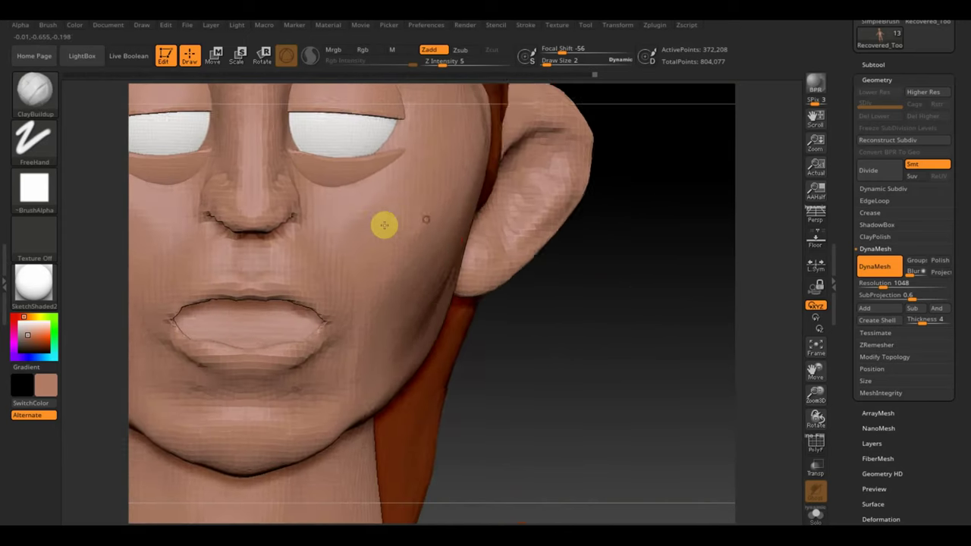
drag(423, 213, 520, 295)
Step: Increase Draw Size to 8, build up the nose bridge between the eyes, and smooth it
mouse_move(605, 395)
alt+mouse_down()
mouse_move(578, 342)
mouse_move(579, 390)
alt+mouse_up()
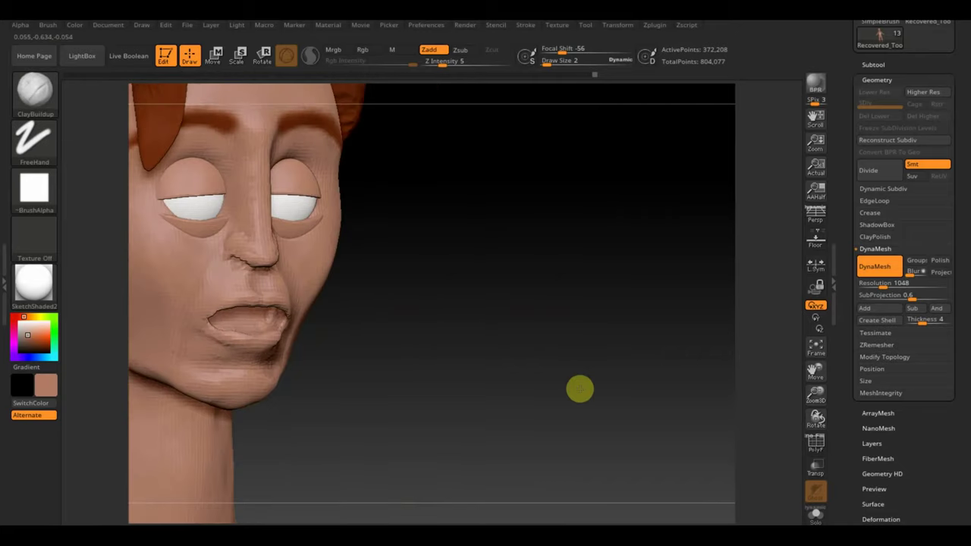
drag(548, 60, 554, 61)
drag(511, 193, 462, 197)
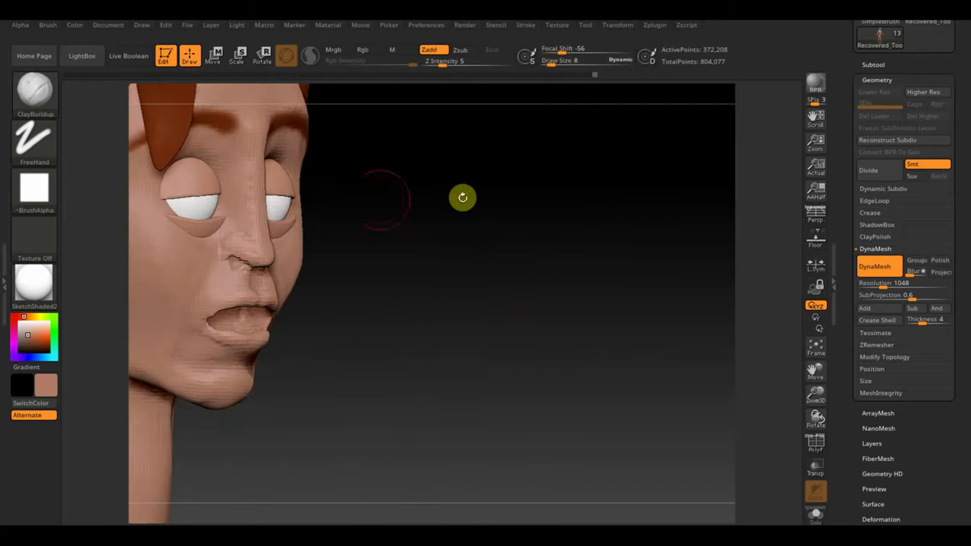
drag(236, 197, 227, 159)
drag(379, 227, 340, 226)
shift+drag(246, 169, 242, 190)
mouse_move(585, 409)
shift+mouse_down()
mouse_move(531, 410)
mouse_move(512, 360)
mouse_move(466, 342)
mouse_move(372, 215)
mouse_move(380, 248)
shift+mouse_up()
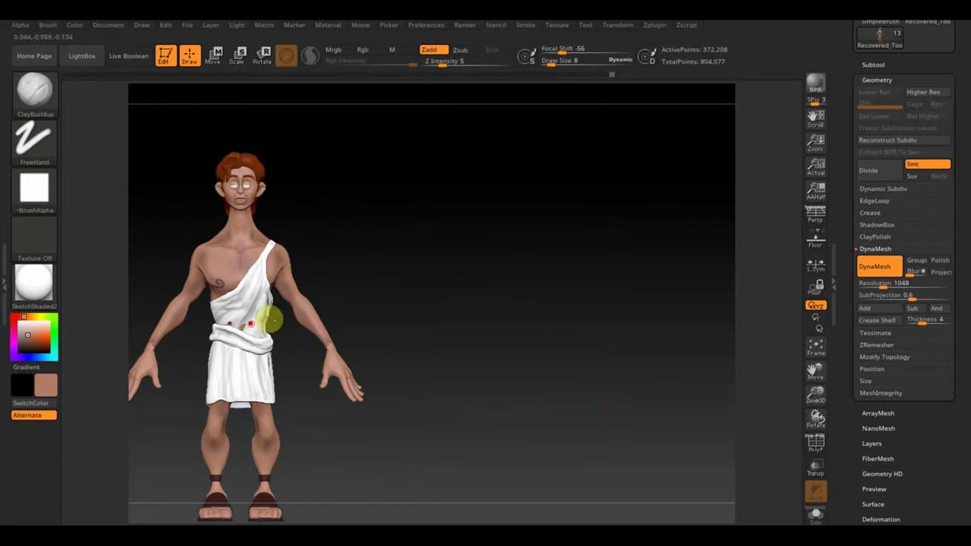
Step: Pan and zoom out to show the whole toga-clad figure centred
mouse_move(390, 308)
alt+mouse_down()
mouse_move(462, 275)
mouse_move(455, 266)
mouse_move(509, 302)
mouse_move(503, 288)
mouse_move(605, 278)
mouse_move(596, 278)
alt+mouse_up()
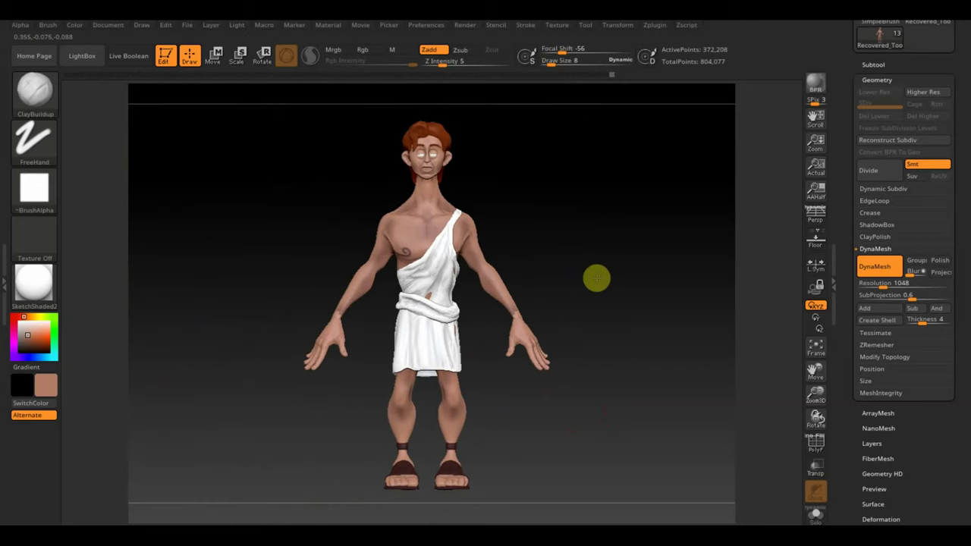